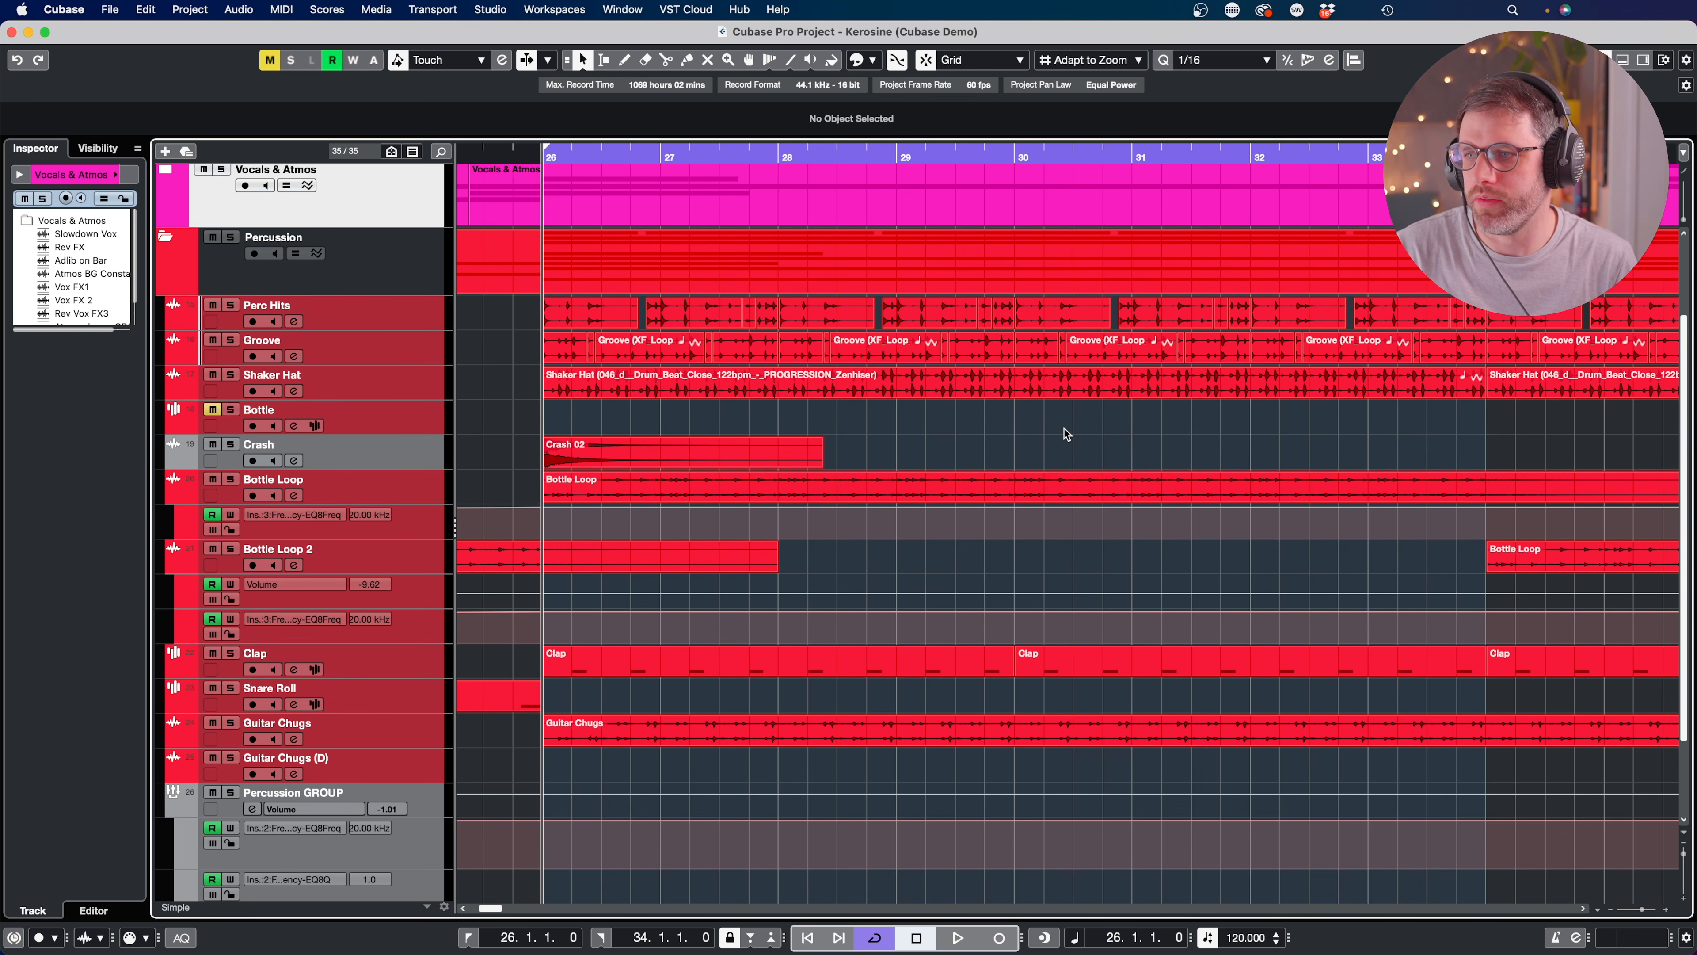
Play the project from bar 26 and solo the Percussion folder track.
scroll(1066, 435, "down", 3)
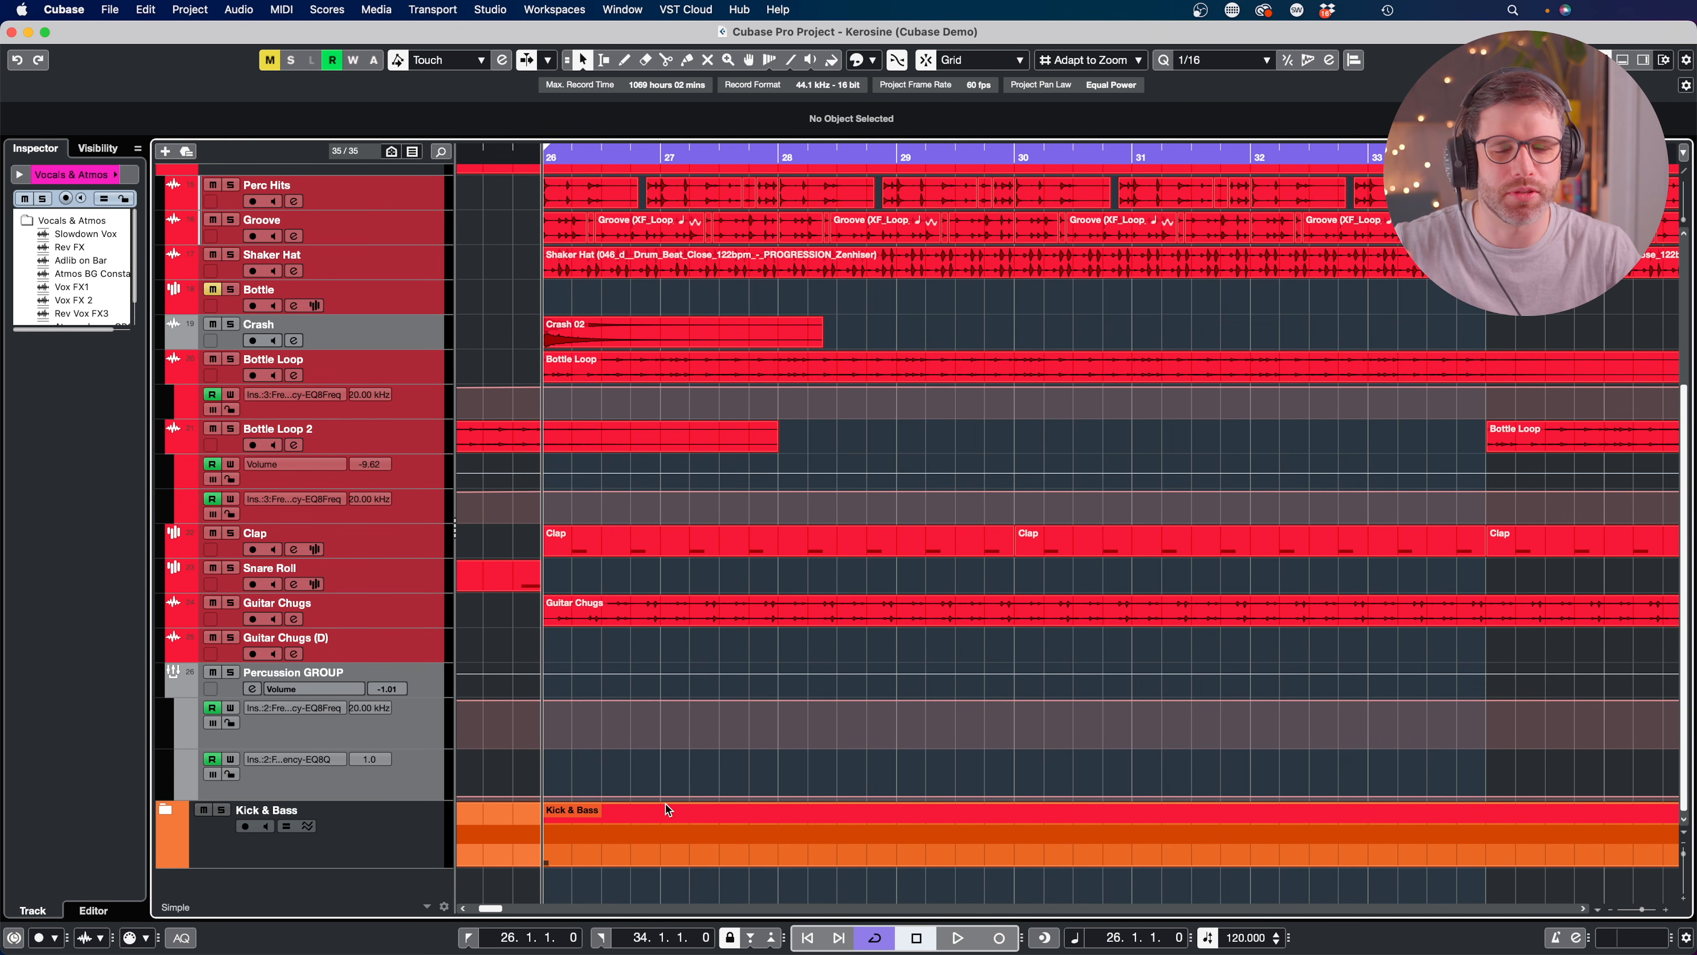
scroll(847, 491, "up", 3)
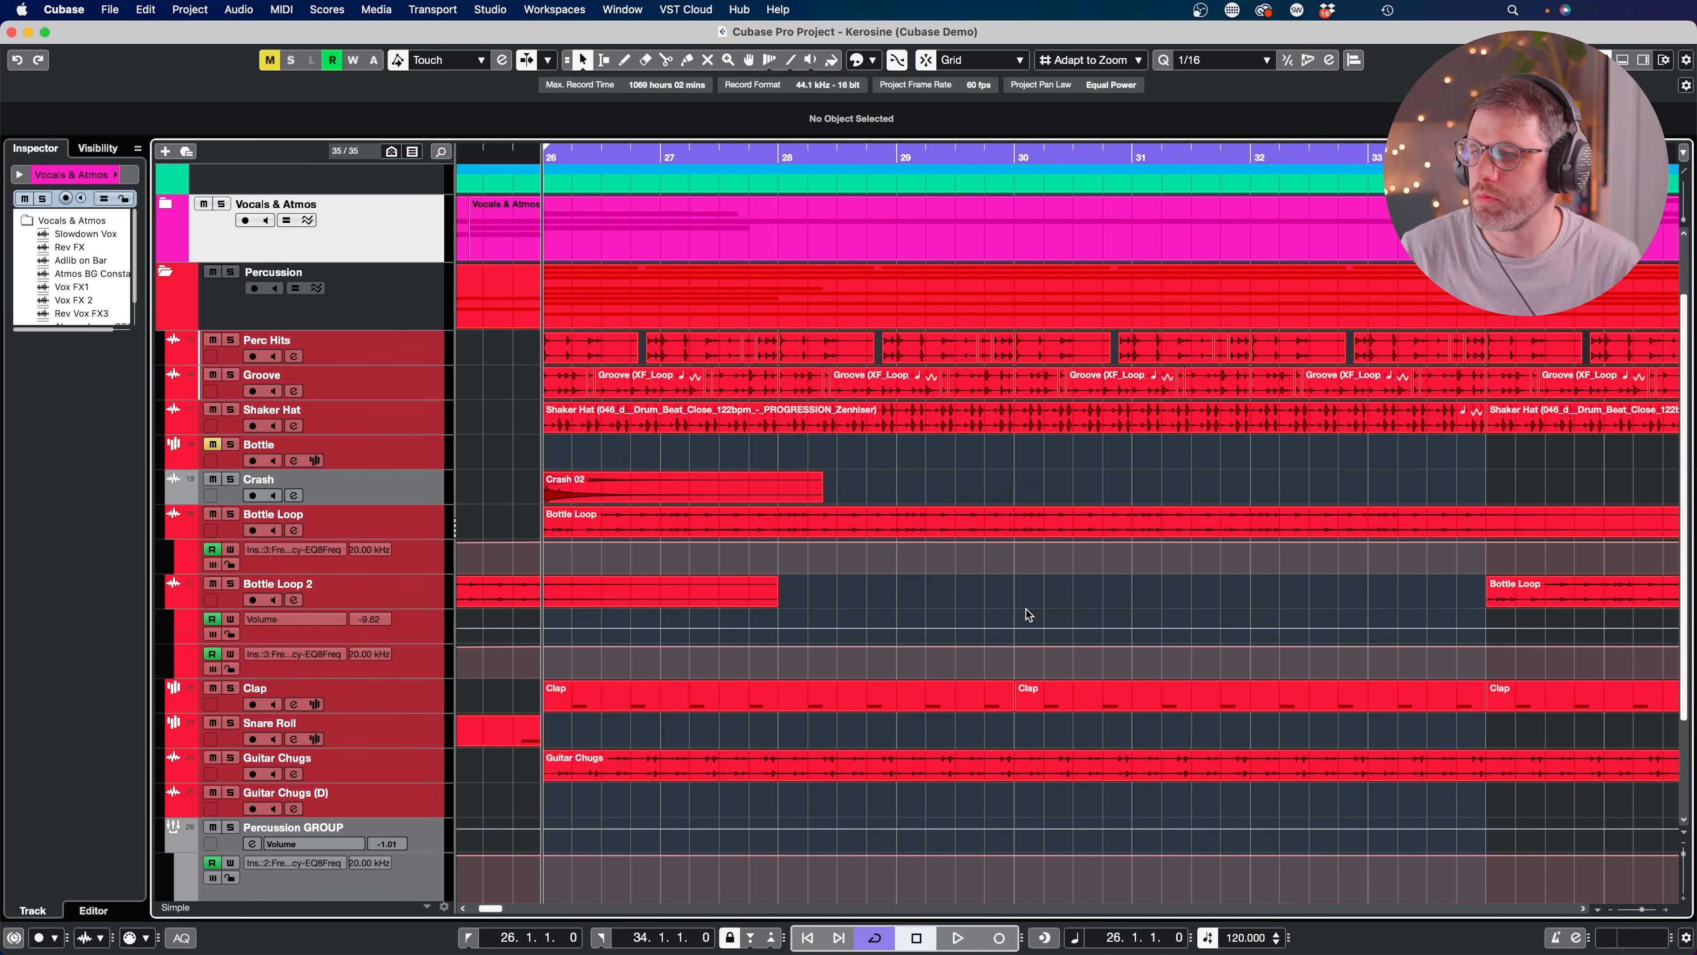
key("space")
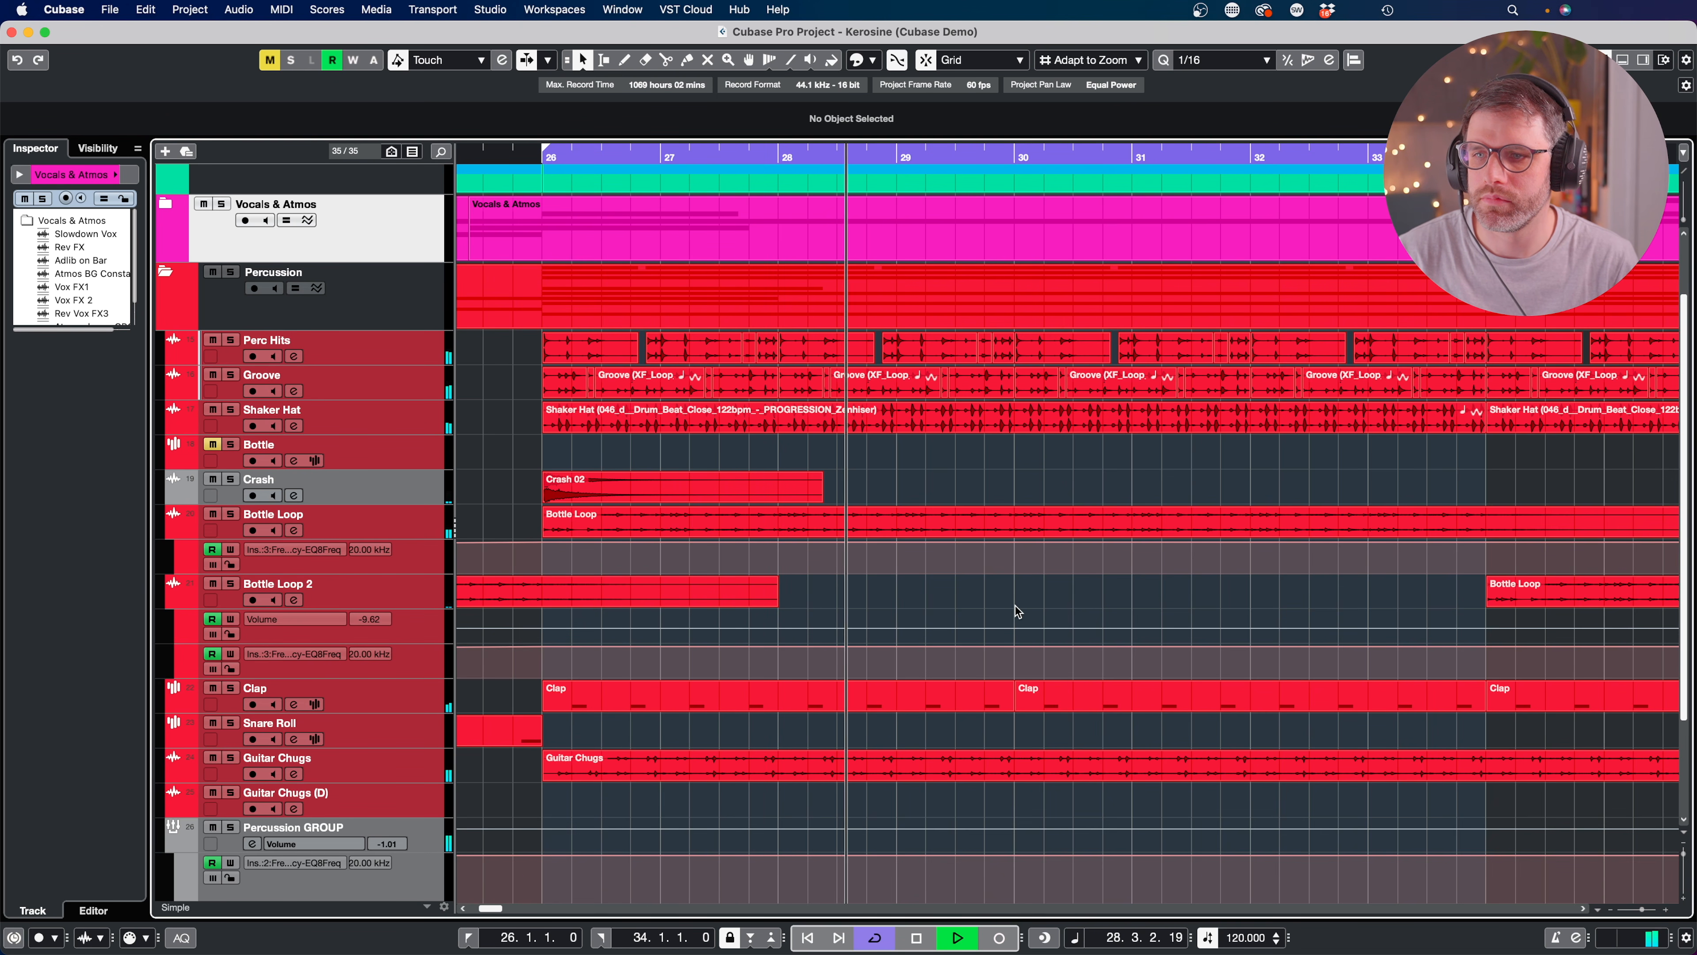
left_click(231, 274)
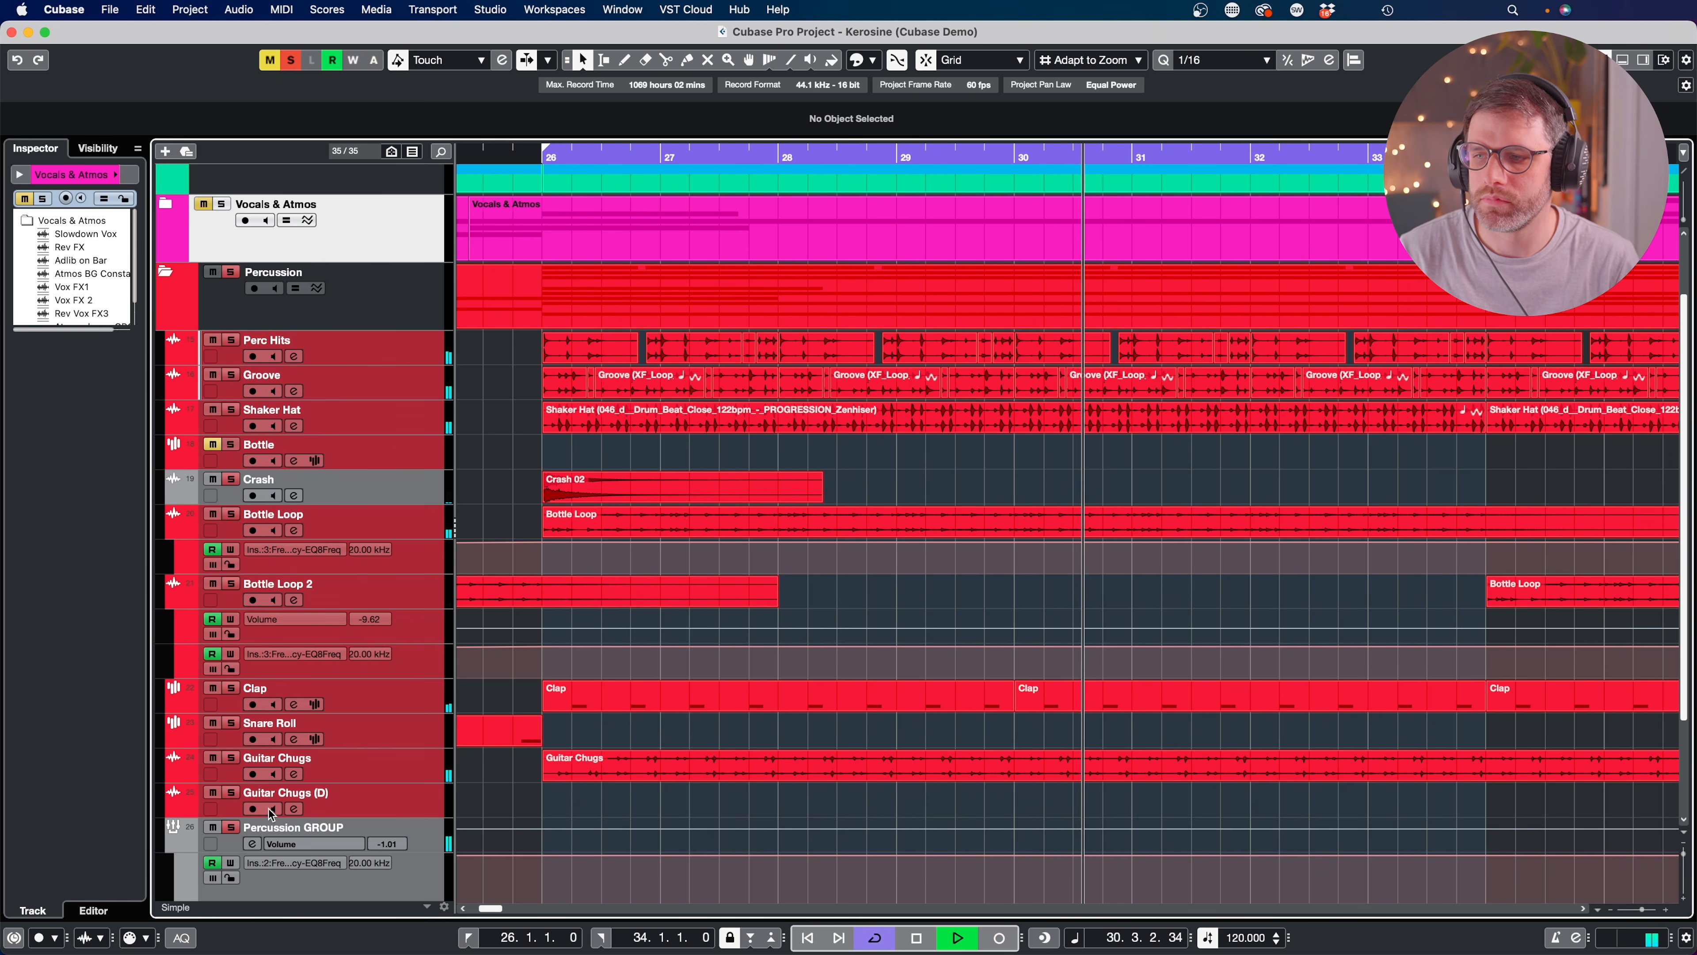
scroll(271, 813, "down", 1)
scroll(270, 813, "down", 2)
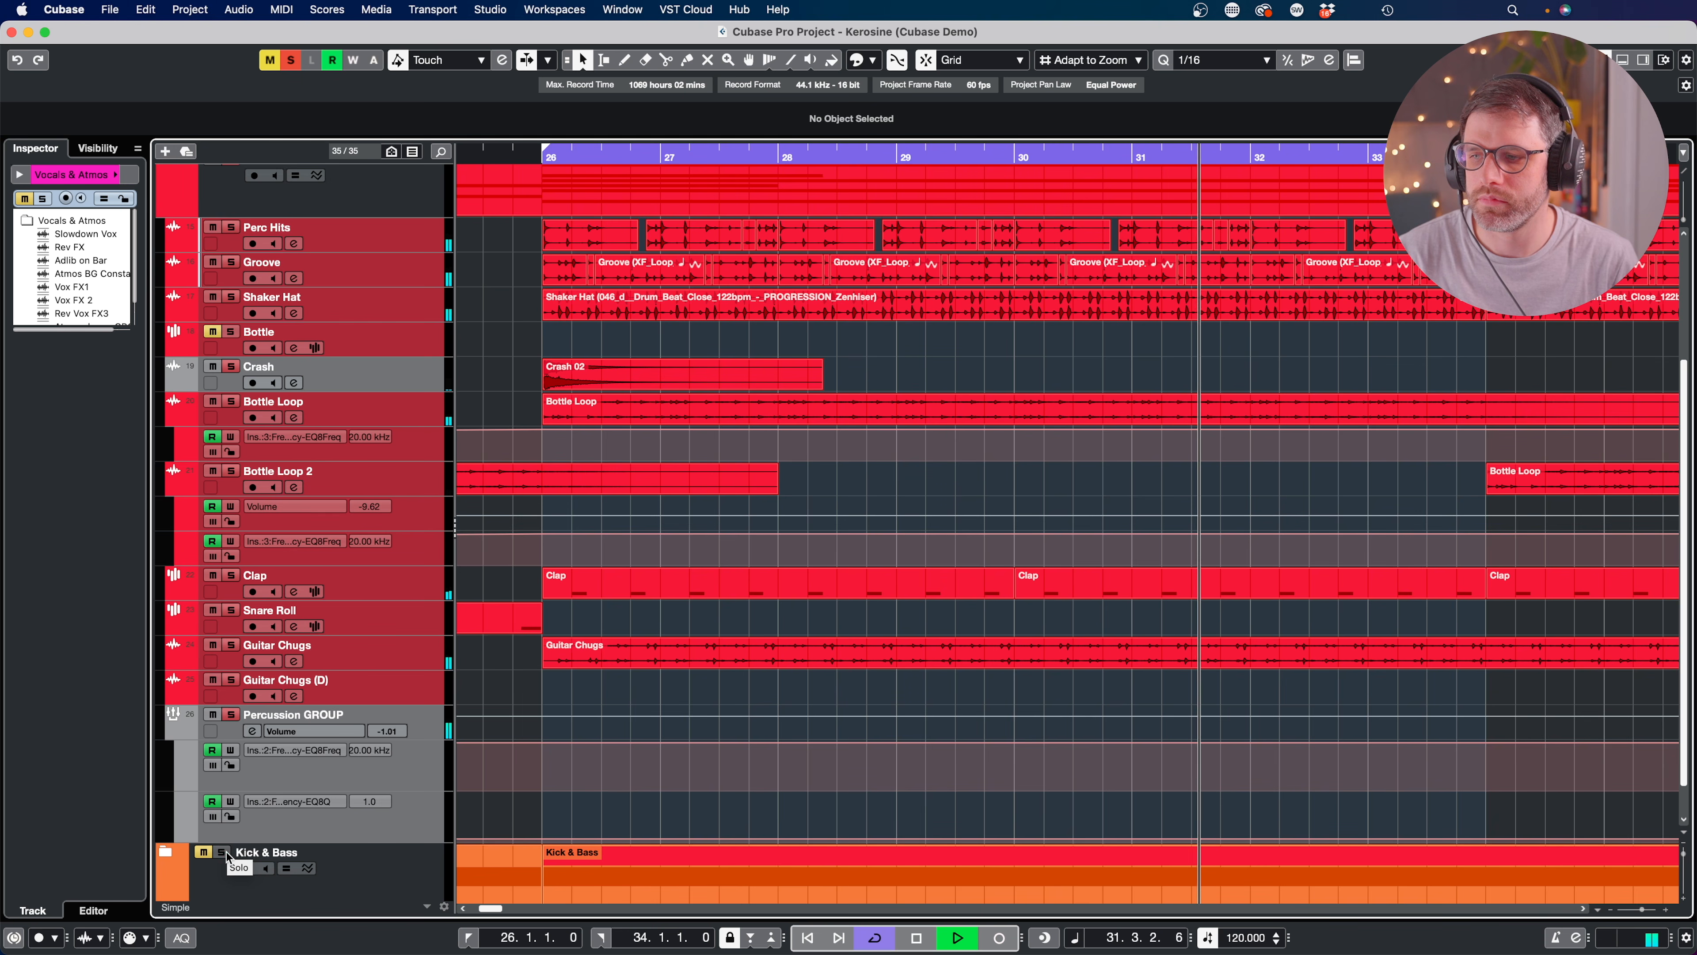
scroll(897, 553, "up", 2)
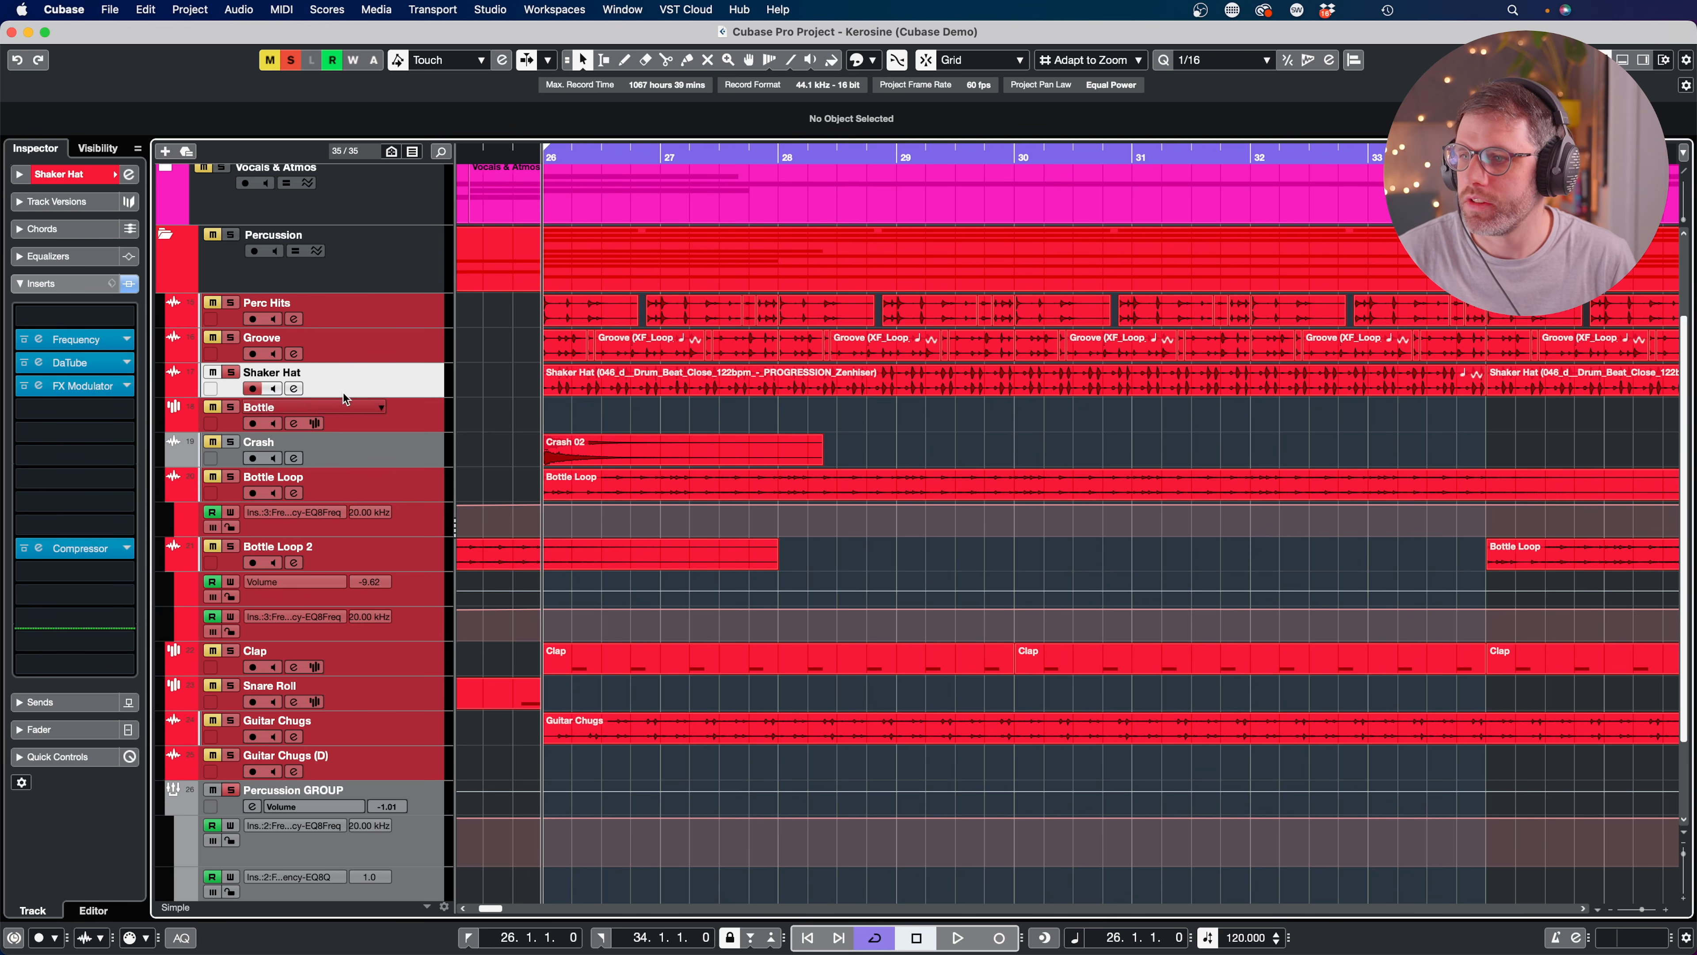
Open the Shaker Hat audio event at bar 26 in the Sample Editor and examine its hitpoints.
left_click(1023, 391)
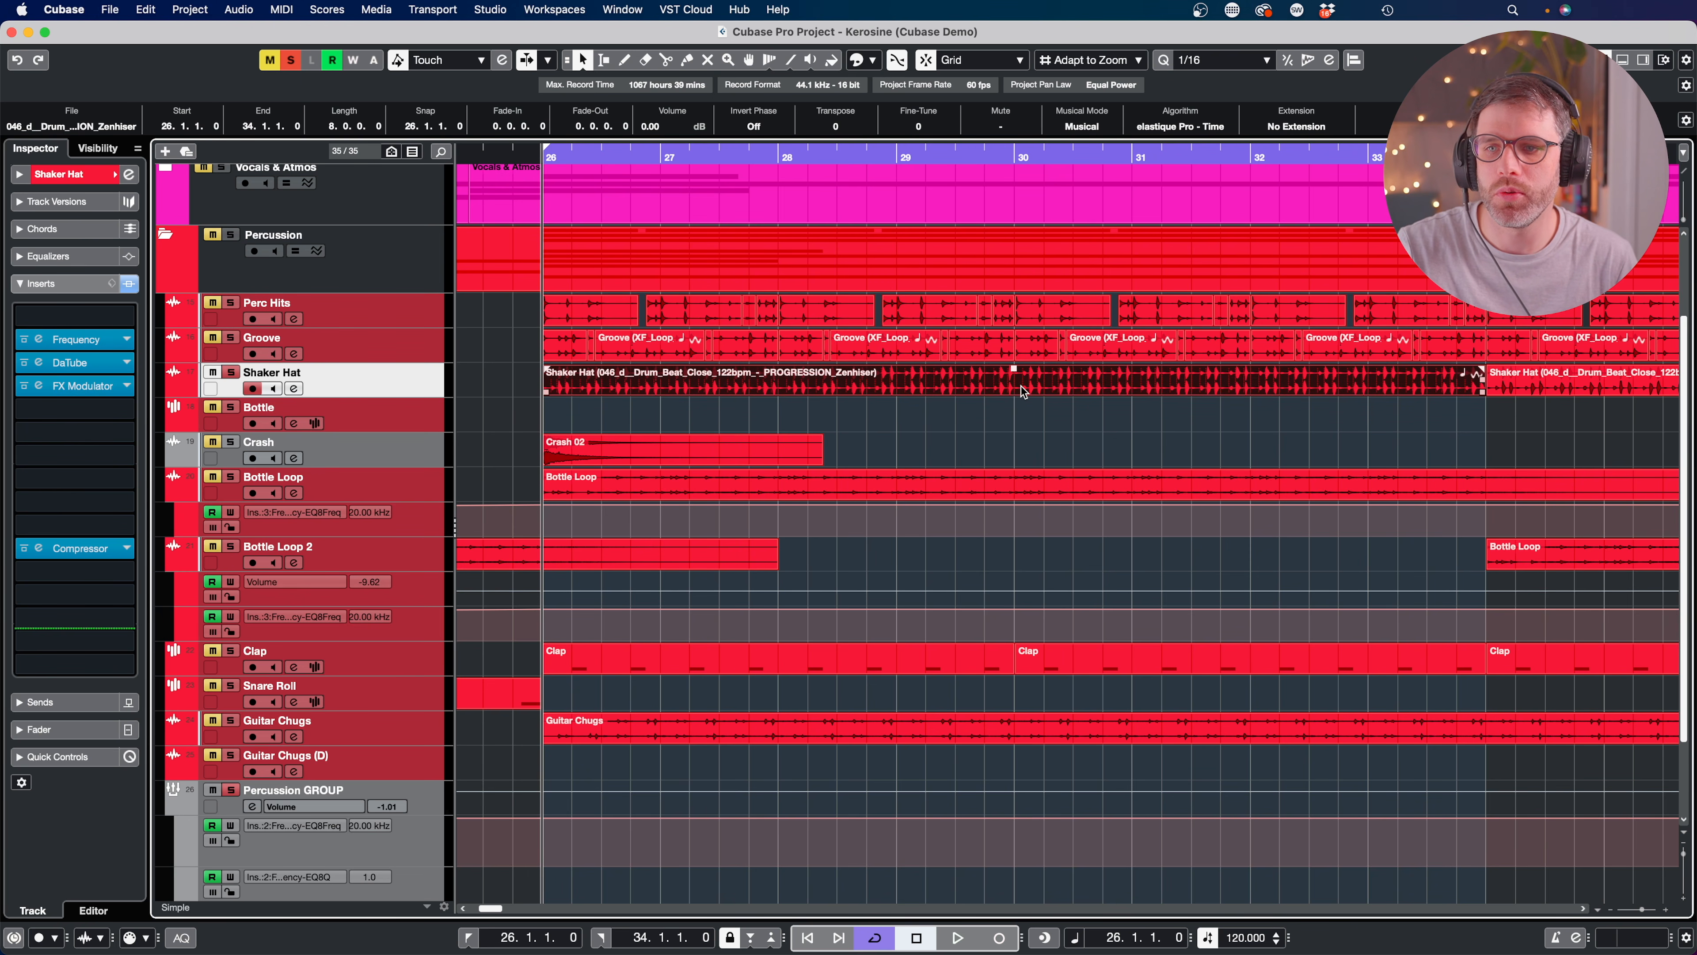
double_click(1023, 391)
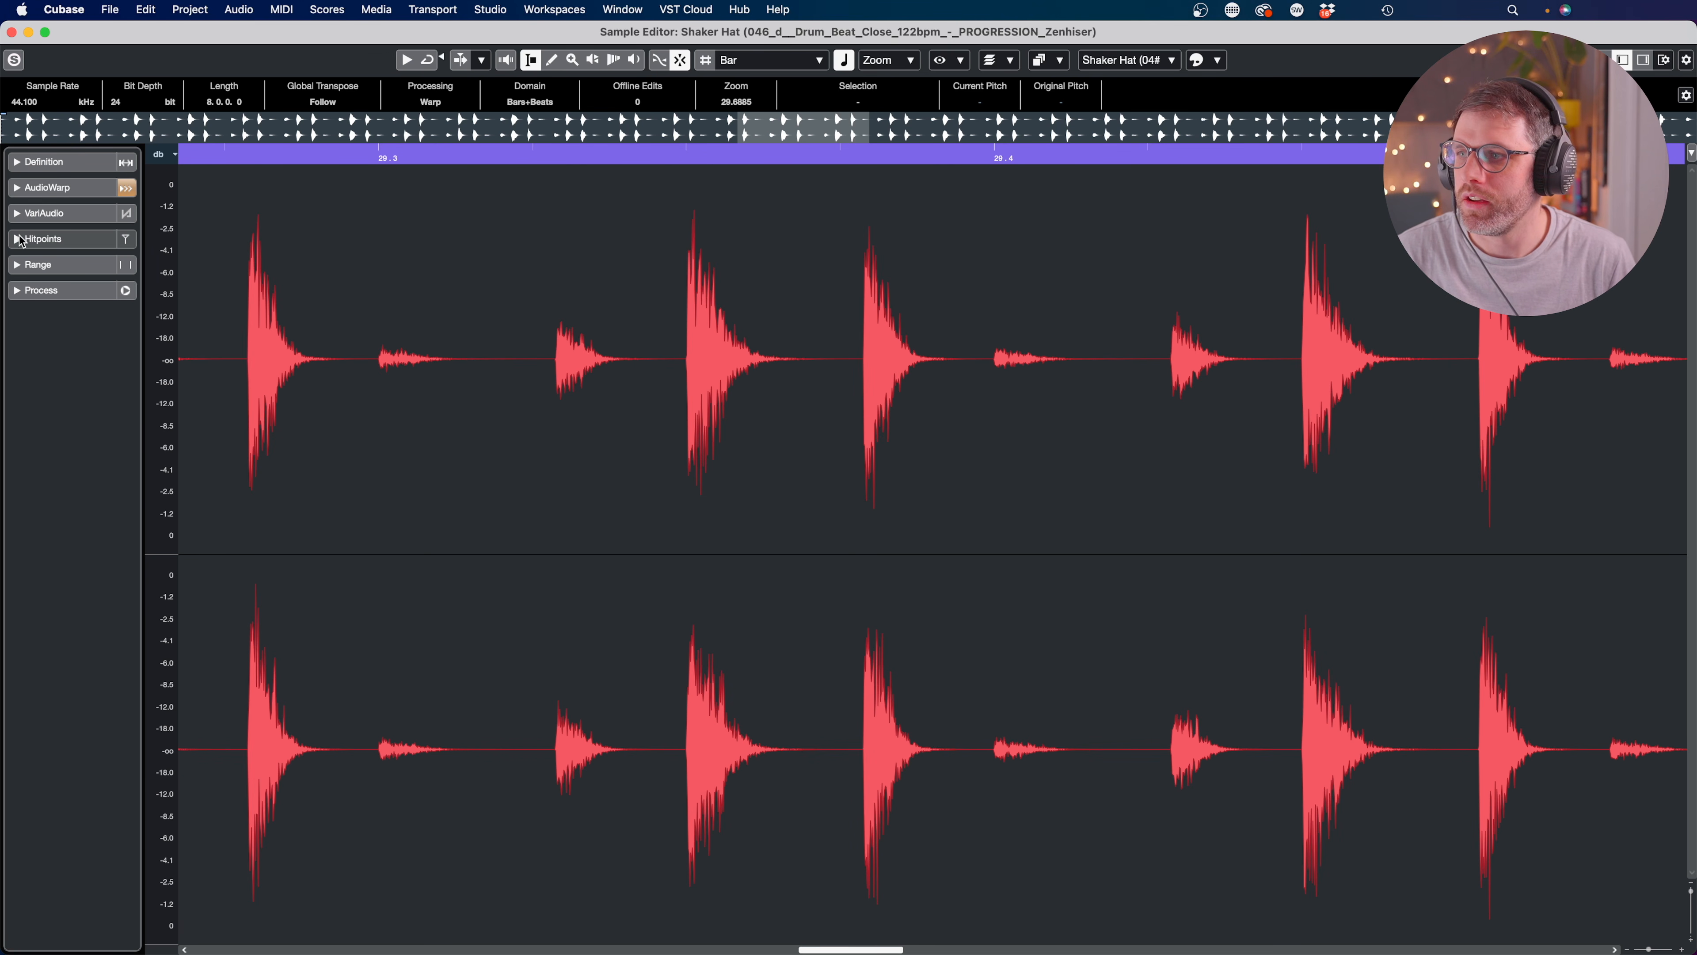
left_click(18, 239)
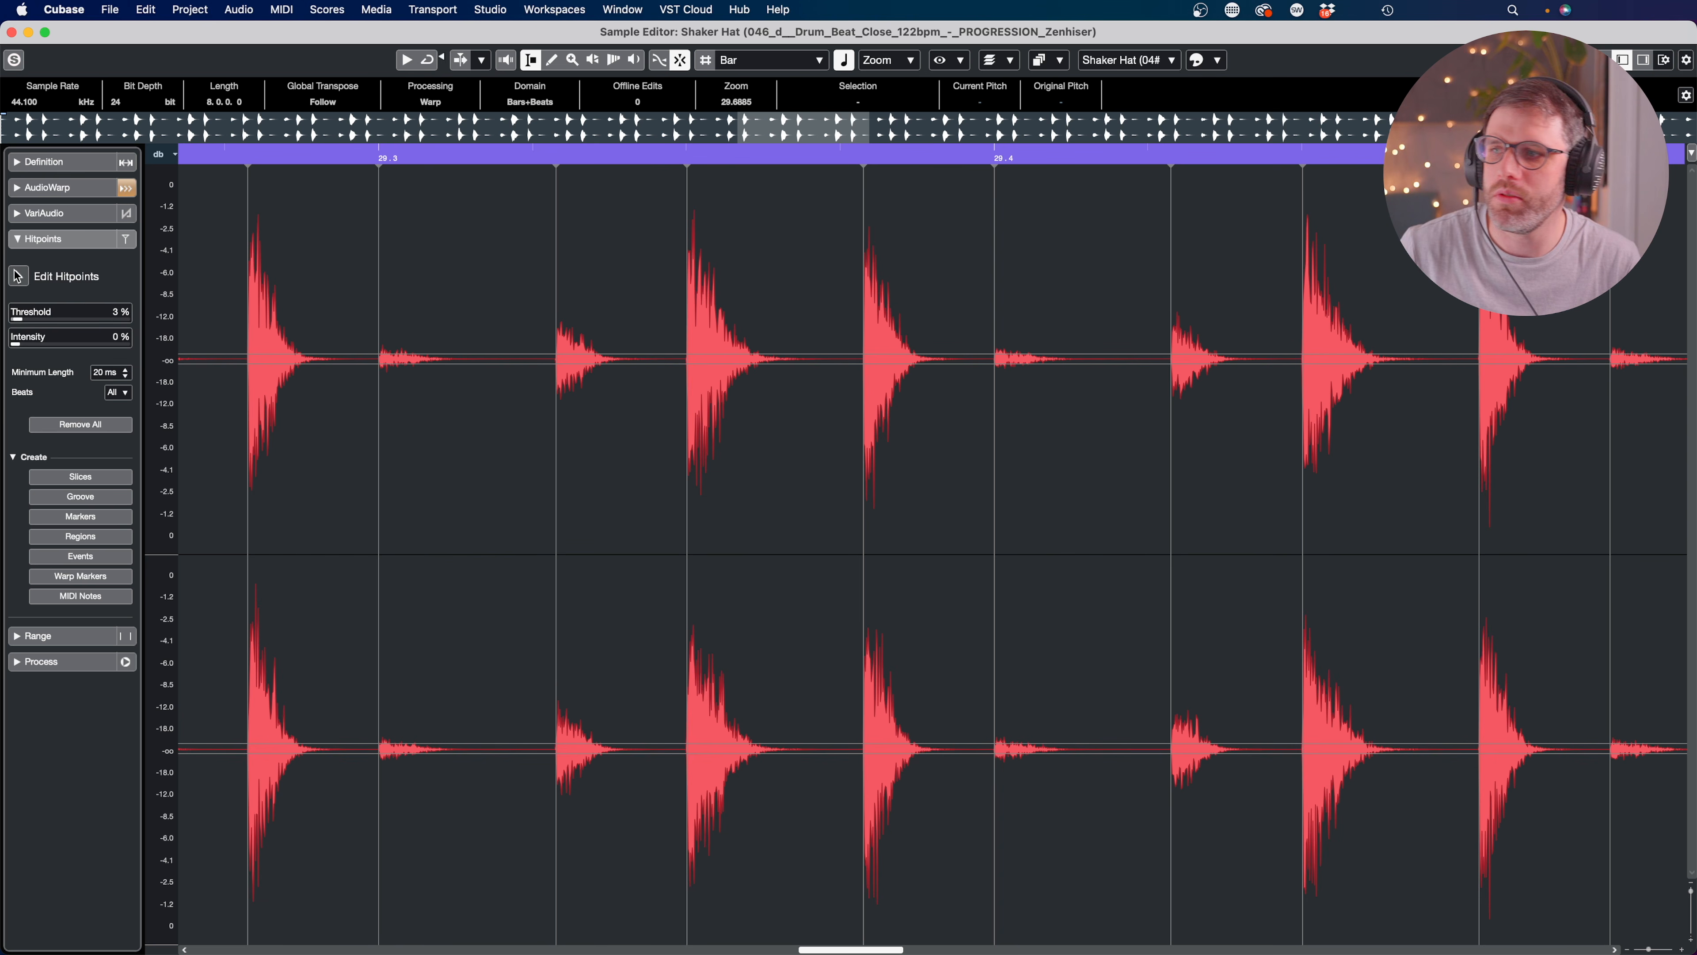
left_click(21, 240)
Set the AudioWarp swing of the Shaker Hat loop to 0 % and listen to it.
left_click(41, 187)
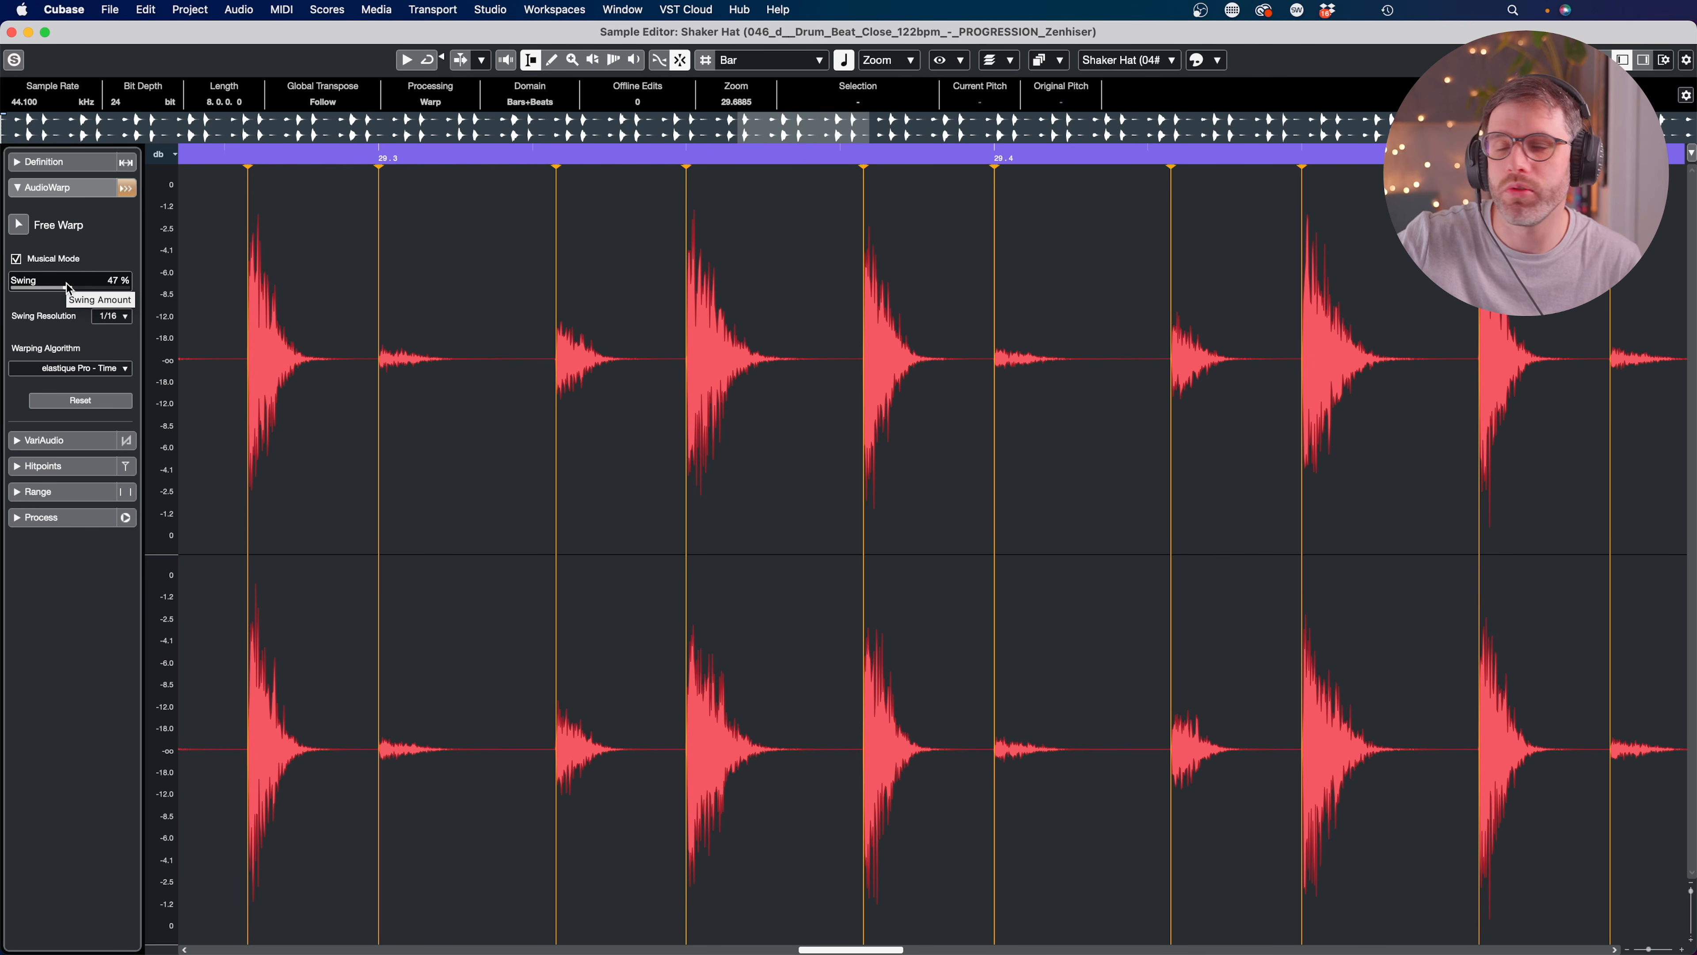
left_click_drag(67, 288, 5, 299)
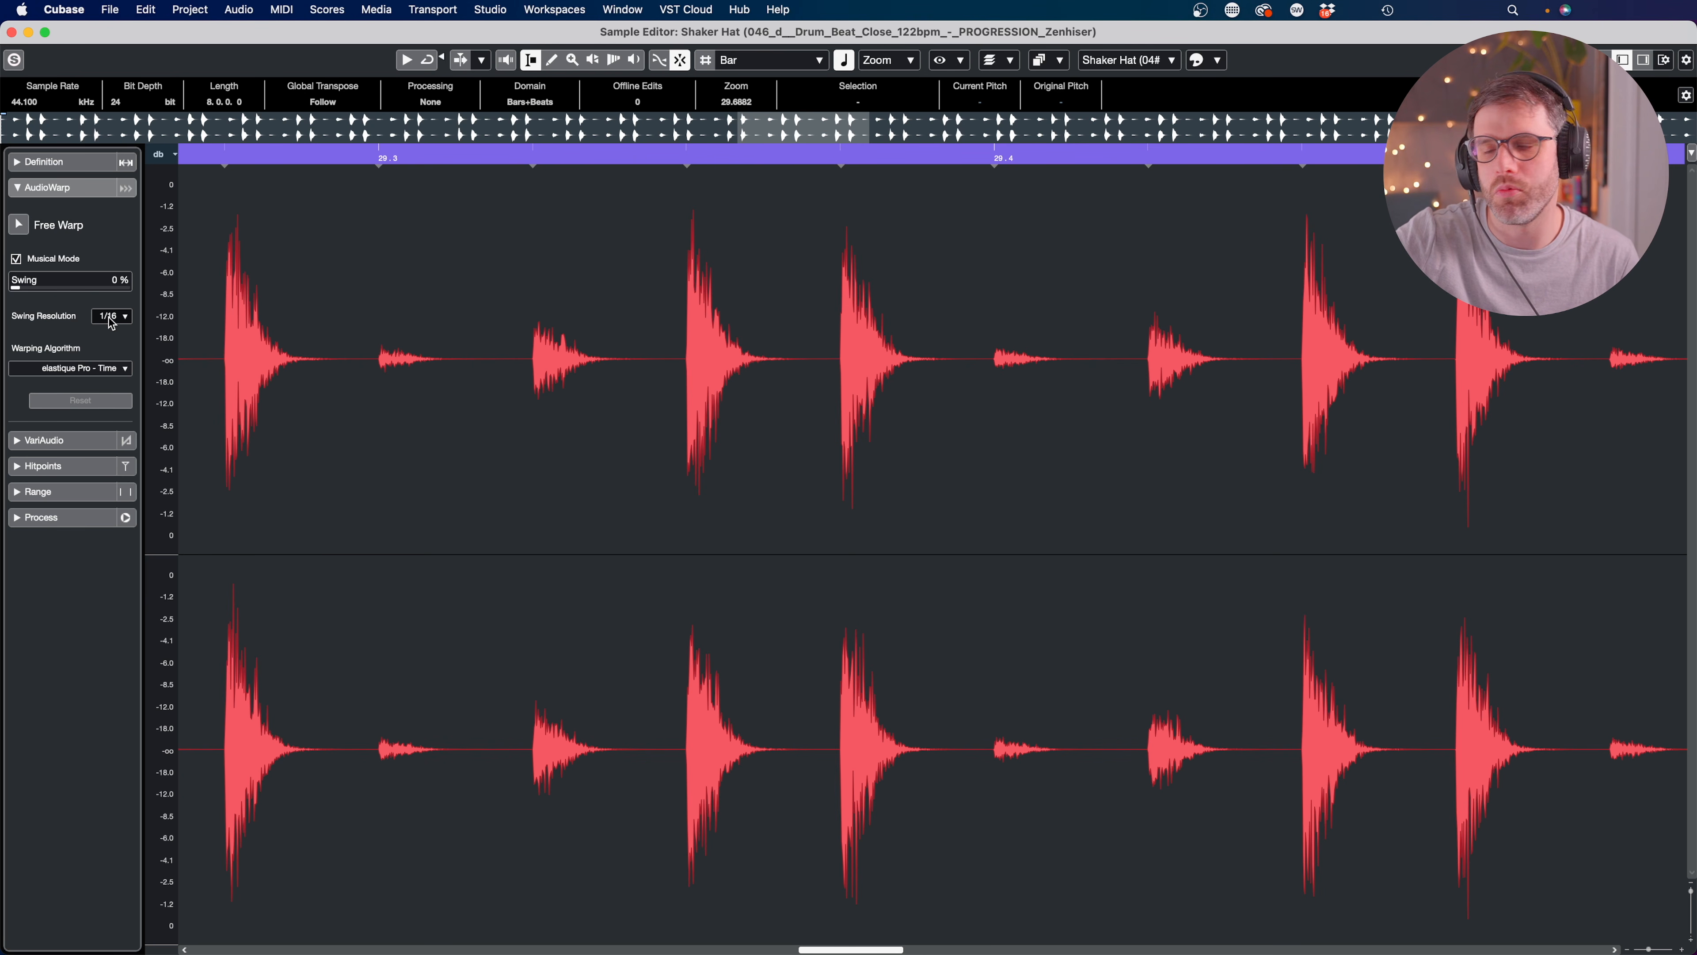
key("space")
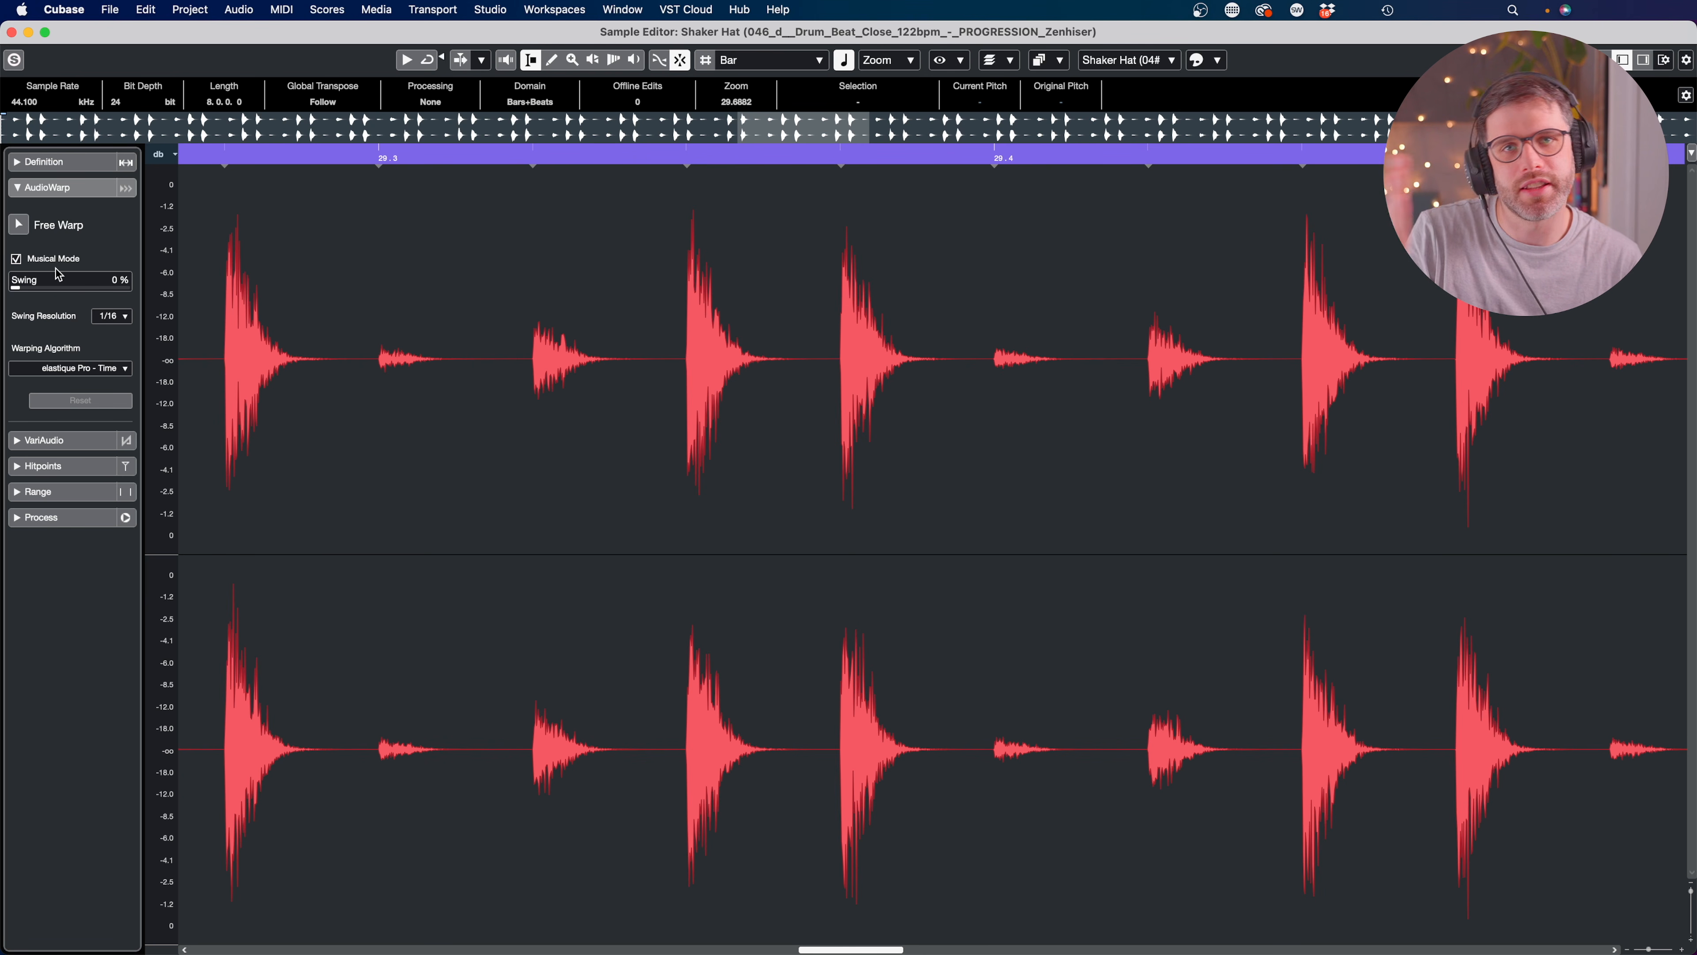
Set the Shaker Hat loop's AudioWarp swing to 48 %, and switch Musical Mode off and back on.
left_click_drag(23, 294, 76, 298)
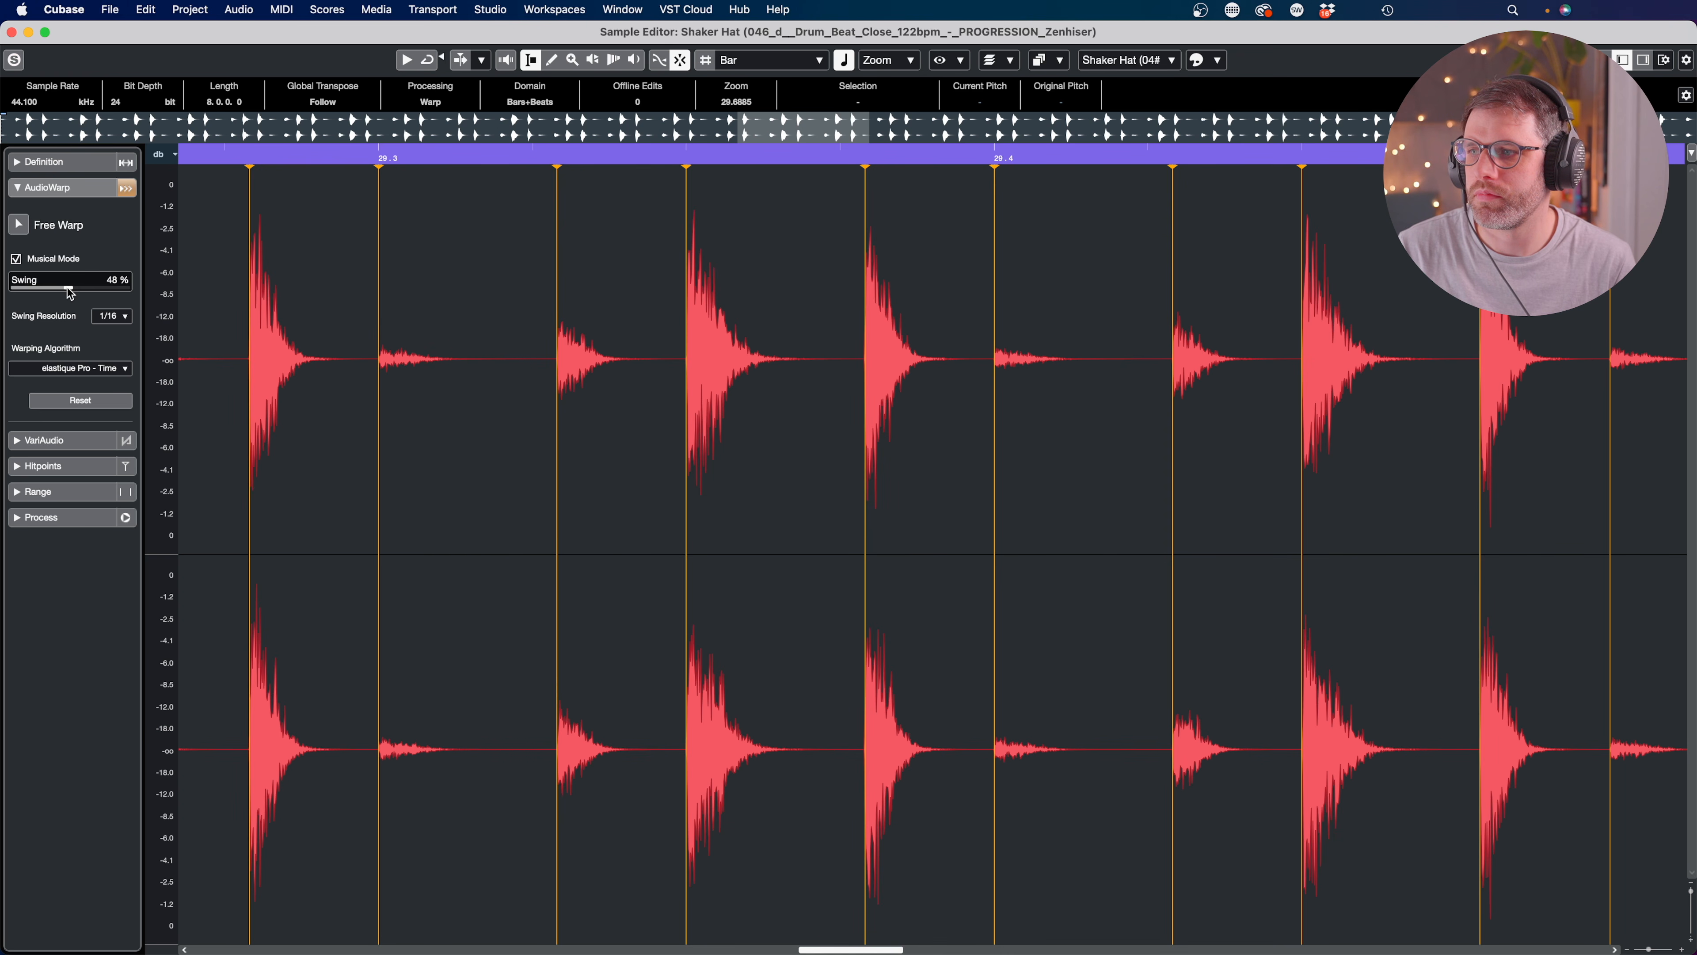
left_click(14, 259)
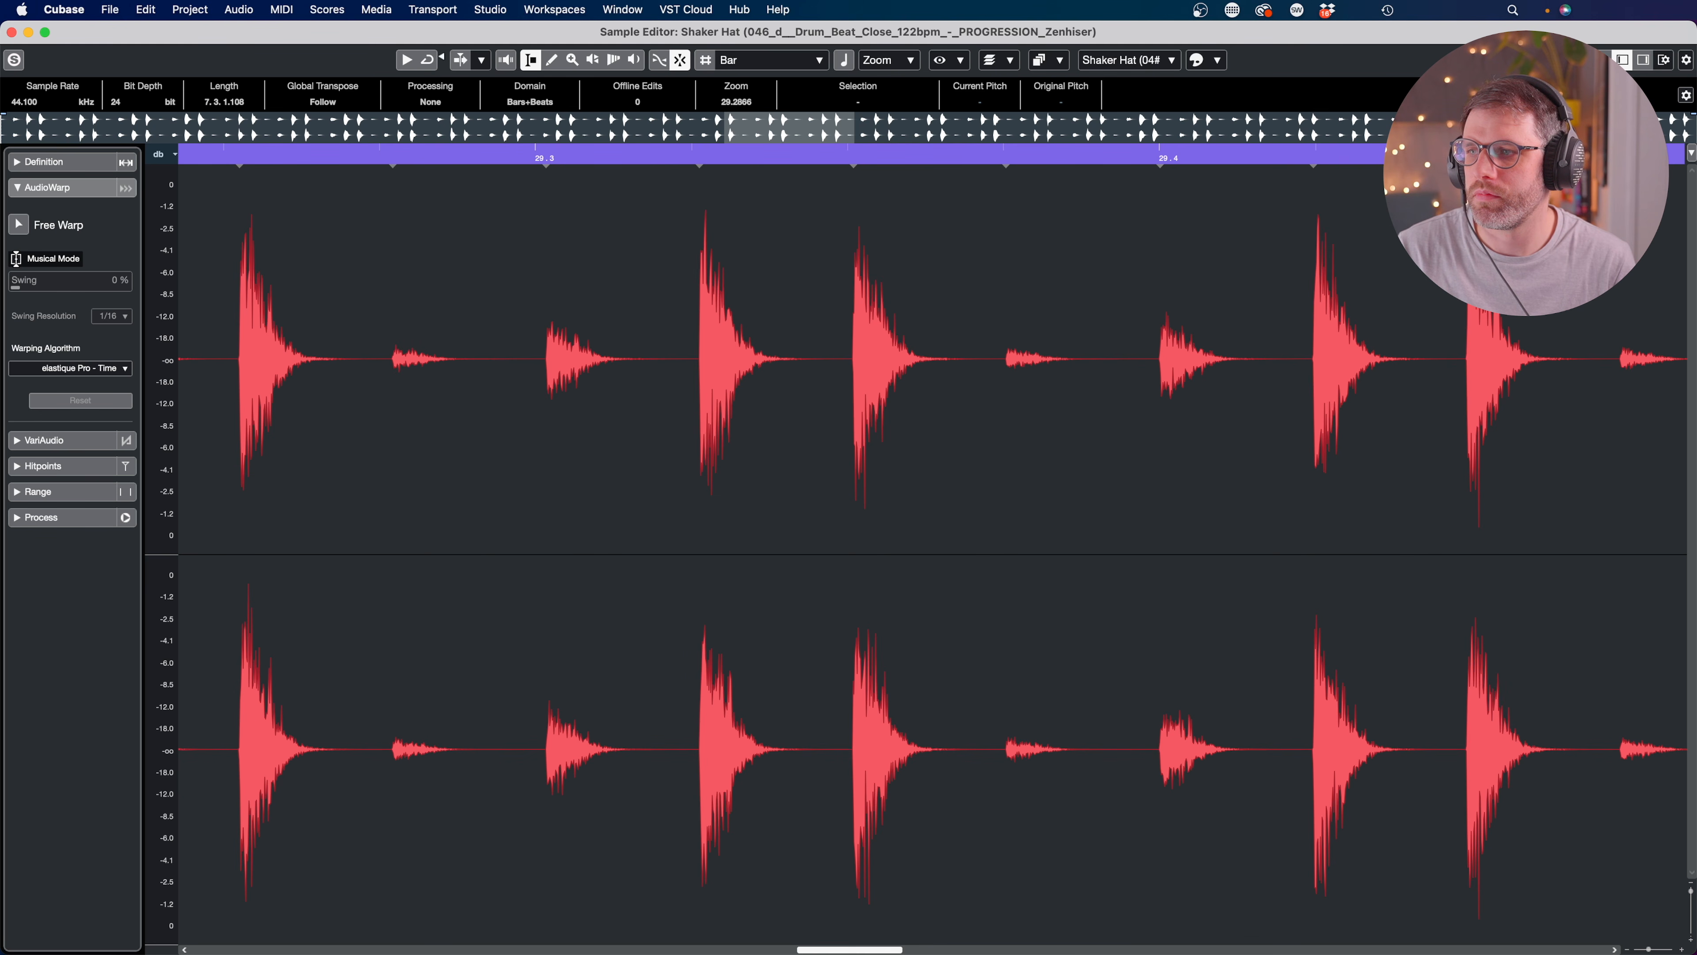
left_click(15, 259)
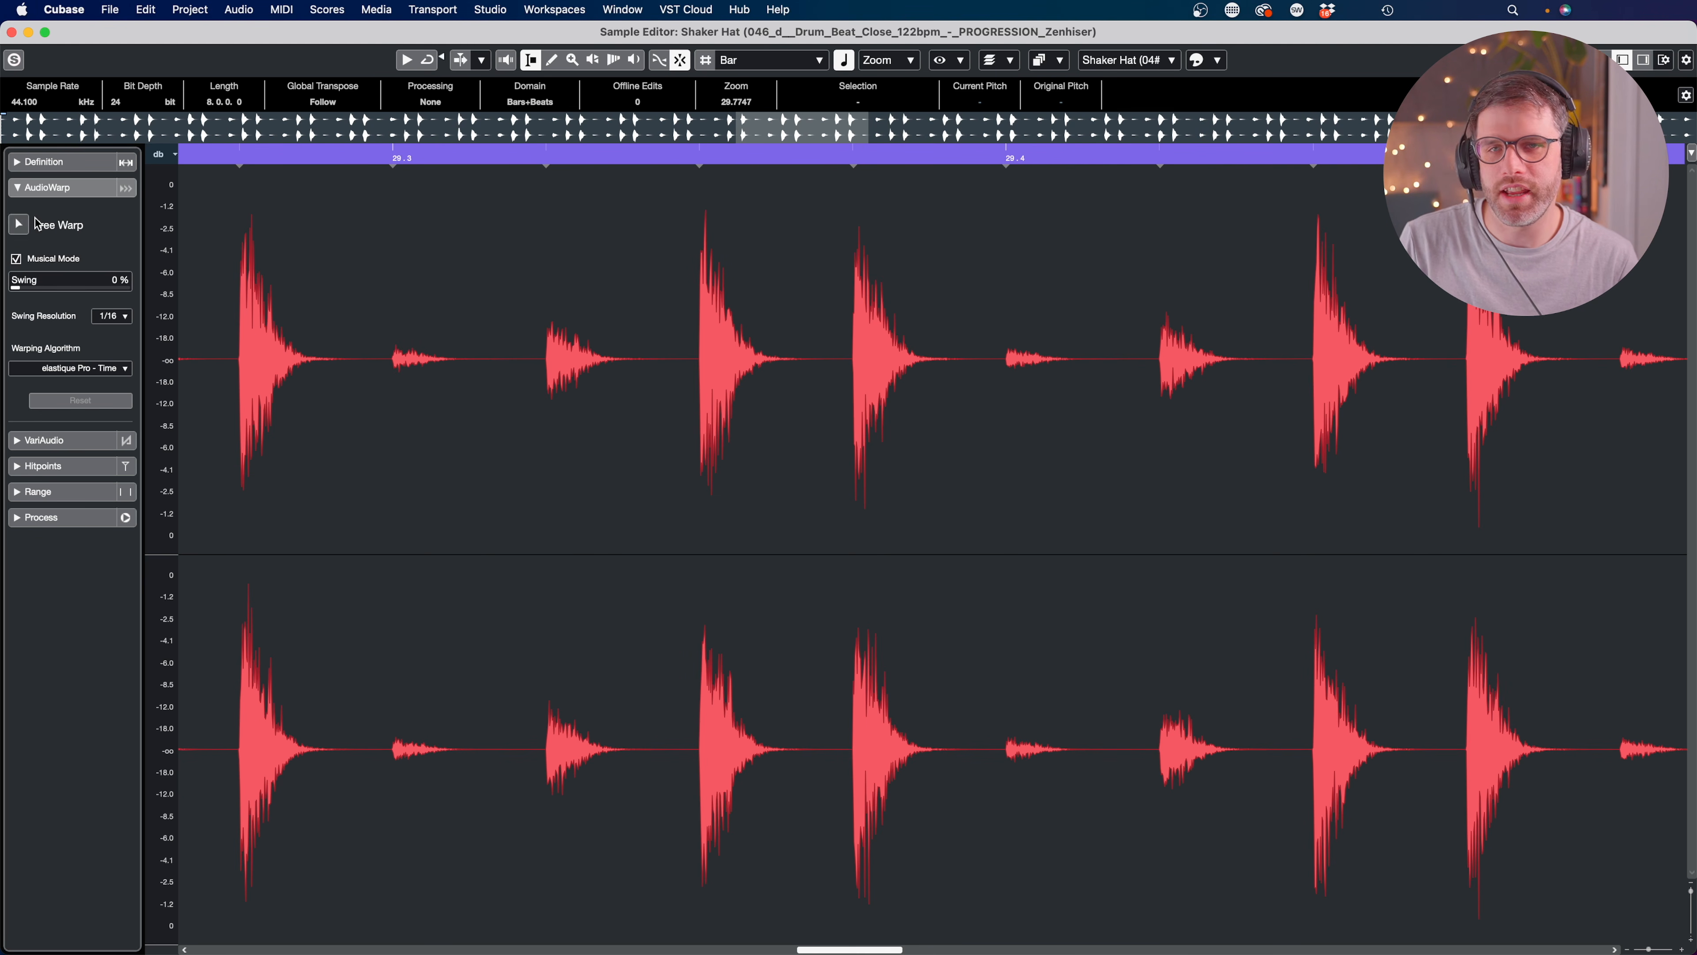
Close the Sample Editor and play the project to hear the shaker loop without swing.
left_click(12, 32)
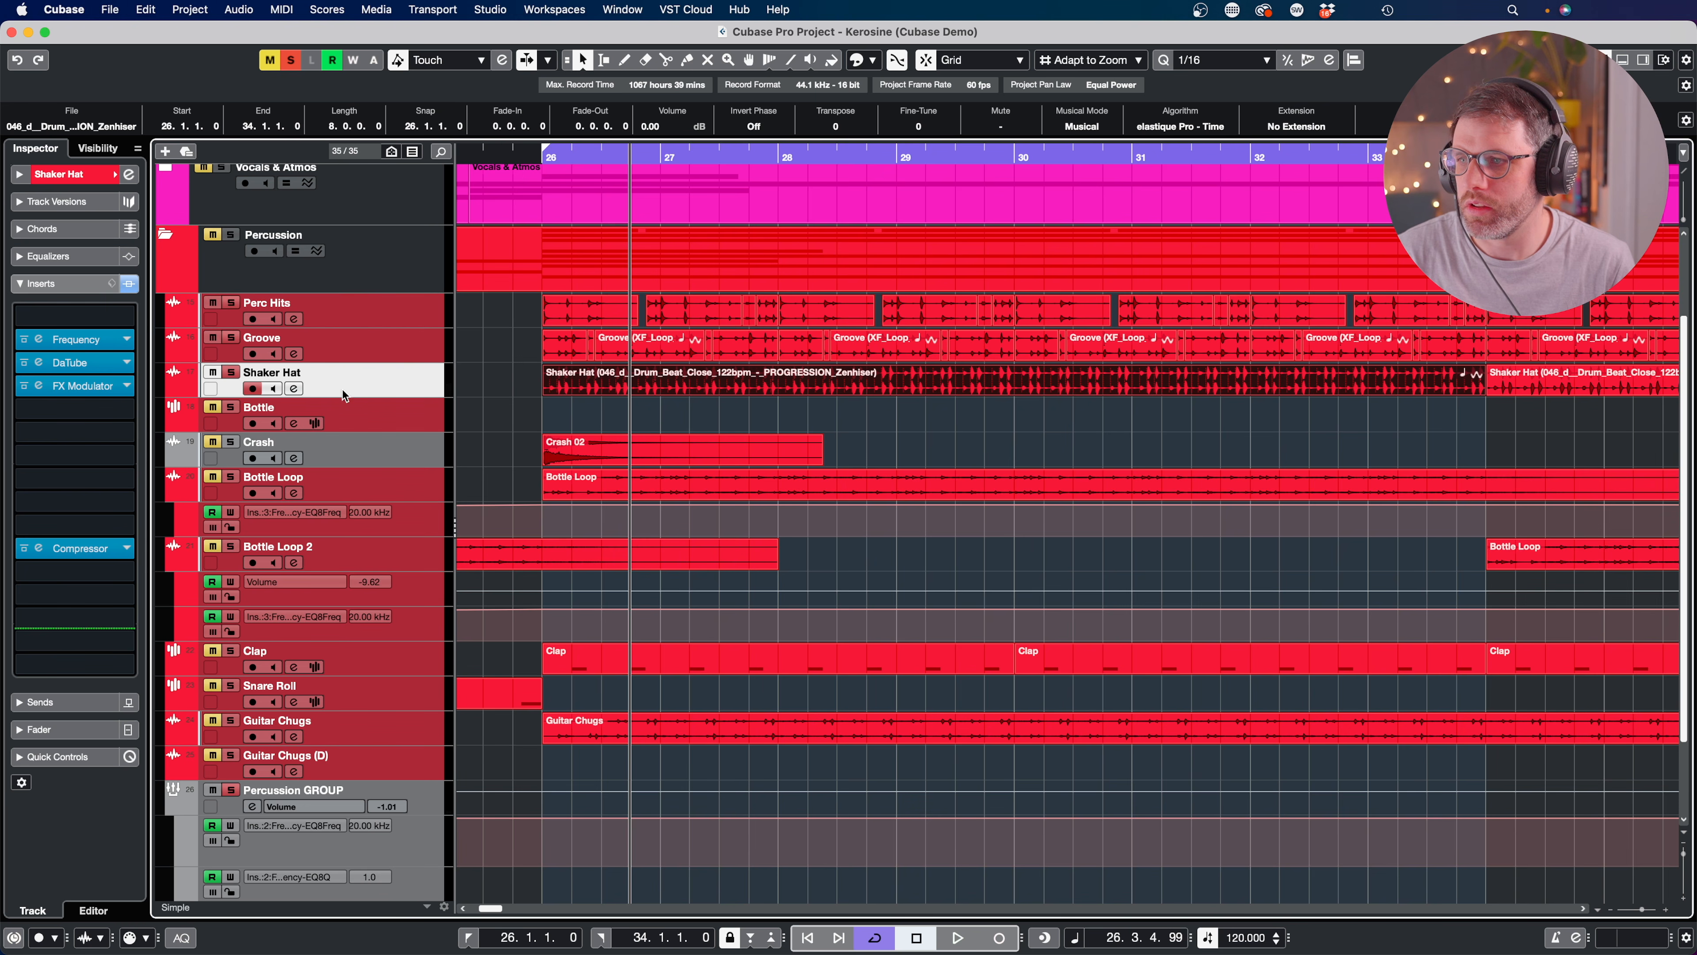
left_click(816, 311)
key("space")
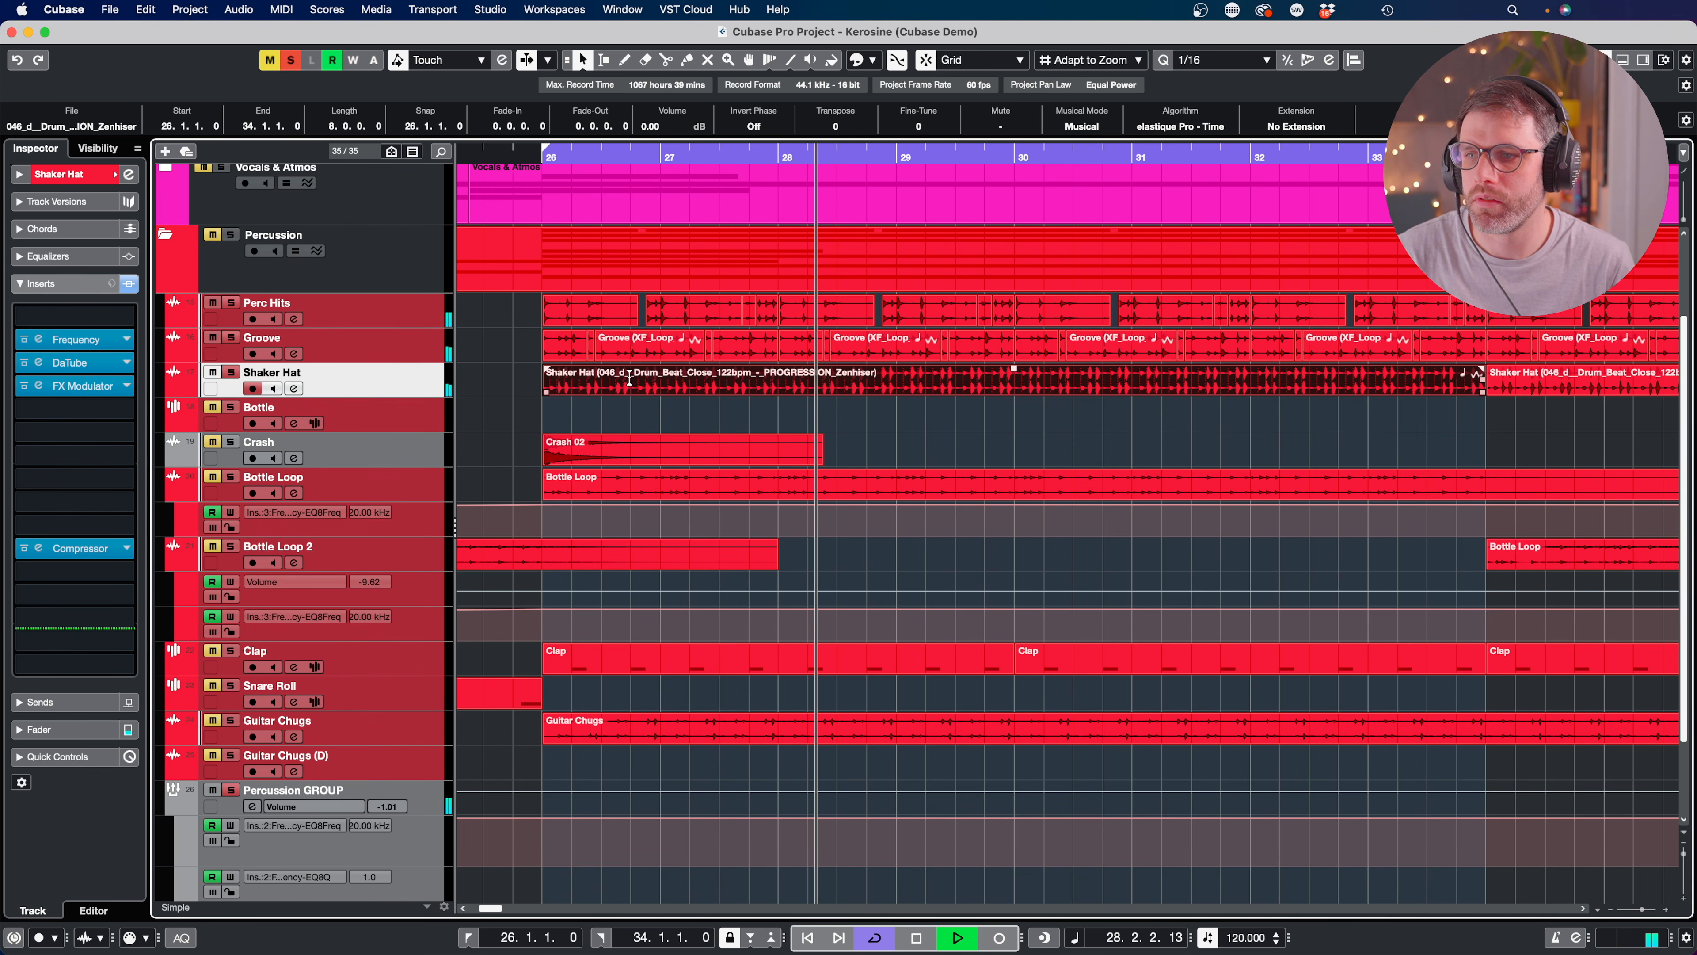
Reopen the Shaker Hat event in the Sample Editor, set its AudioWarp swing to 47 %, and listen in the project.
double_click(1012, 369)
left_click(71, 287)
left_click_drag(75, 291, 70, 292)
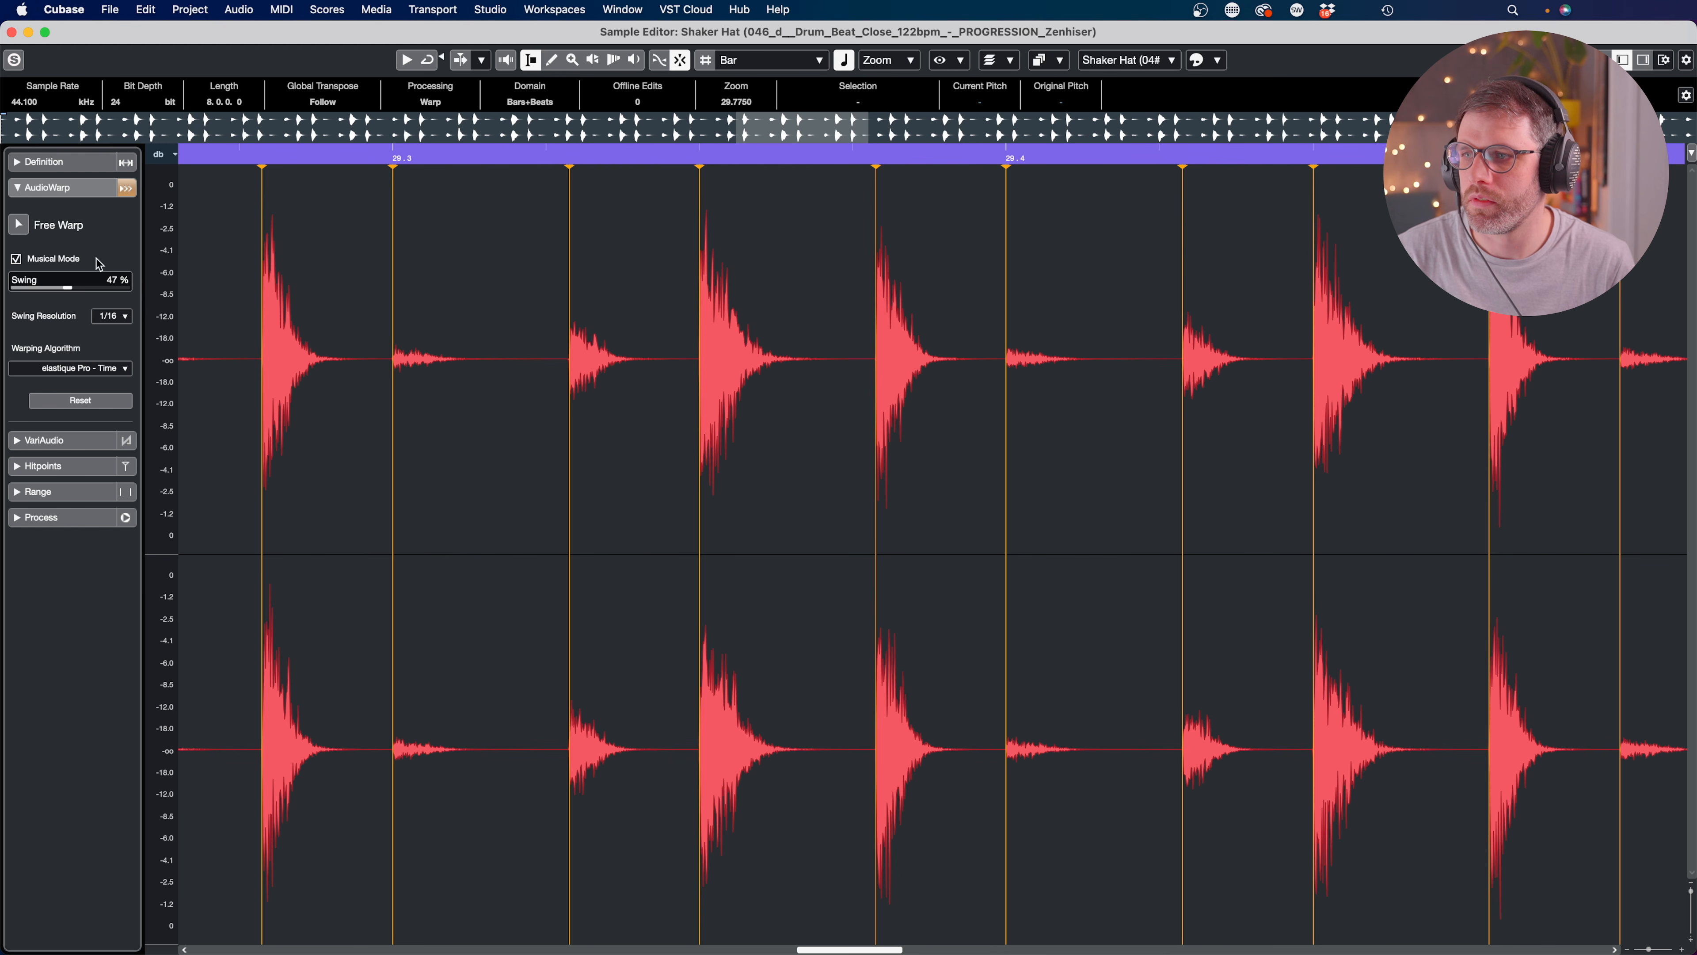
left_click(11, 32)
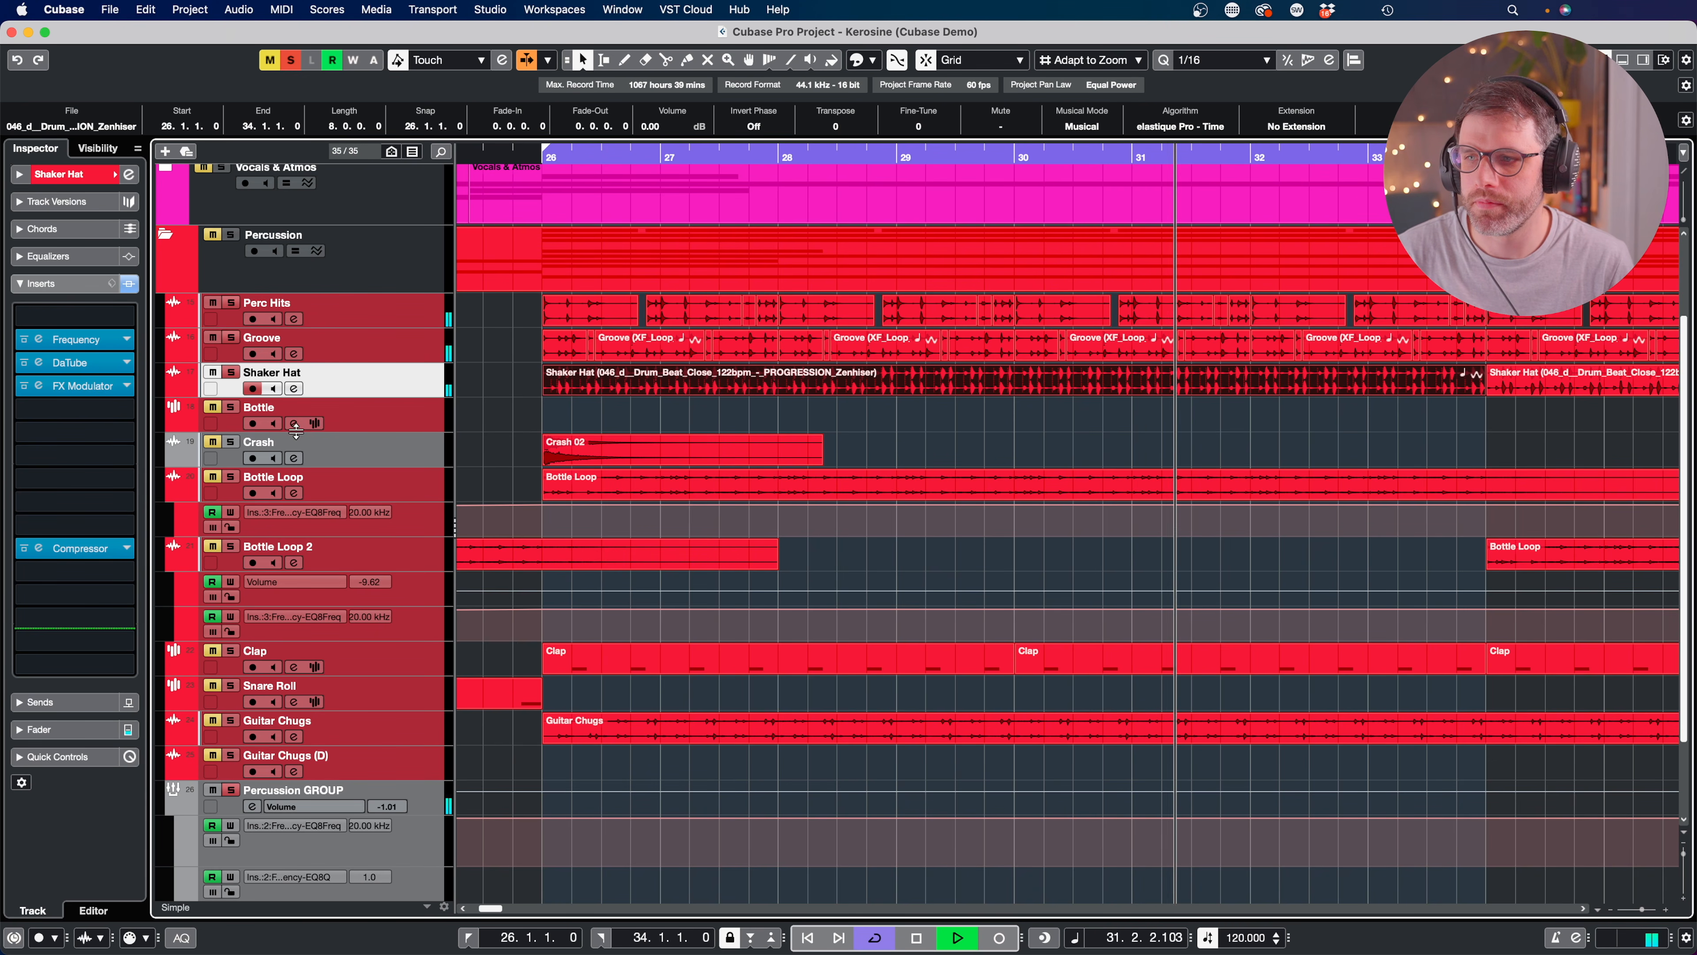
key("space")
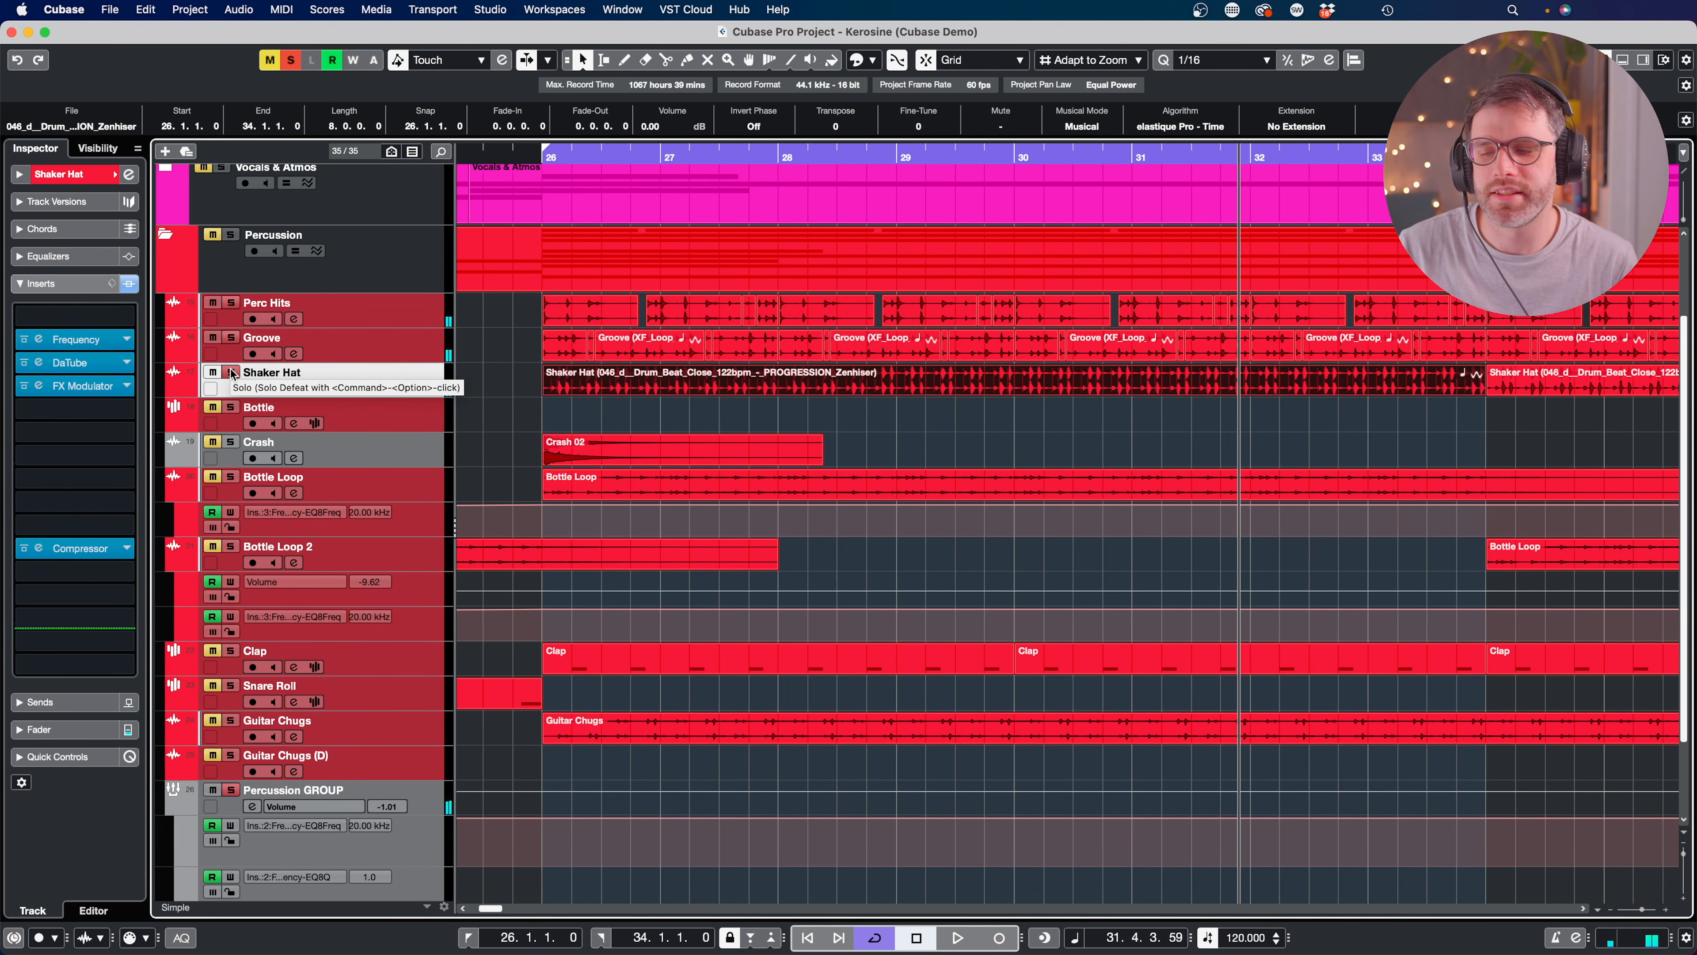
Solo the Perc Hits track instead of Shaker Hat and select its first event at bar 26.
left_click(232, 373)
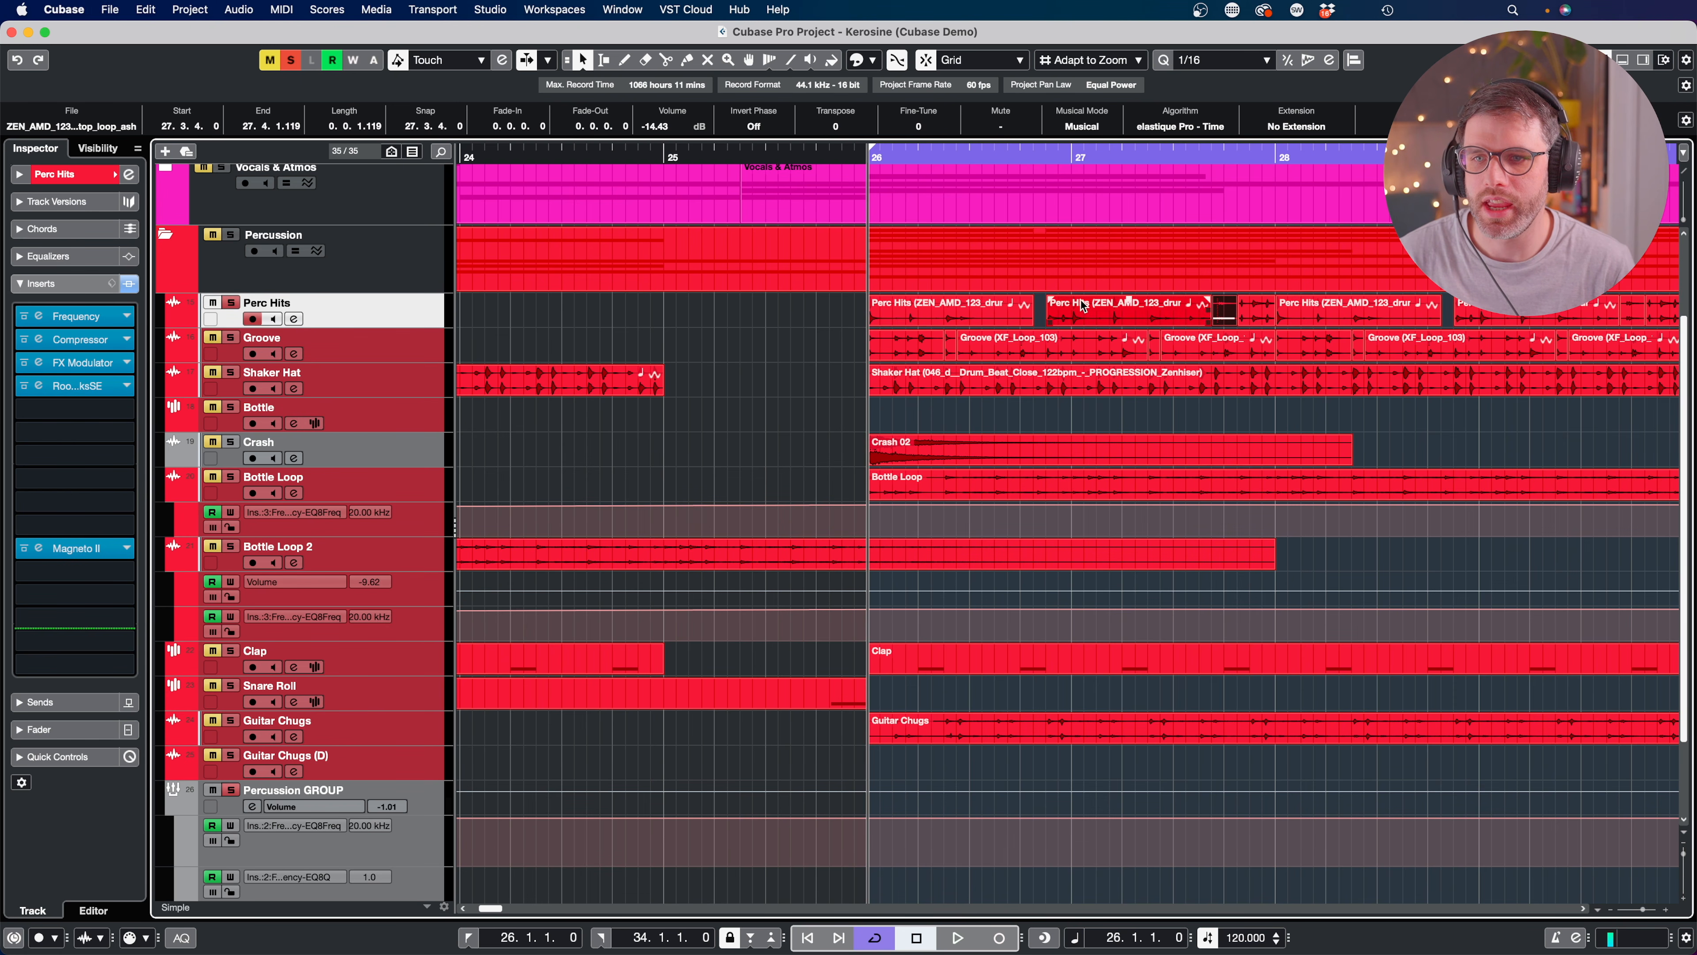
left_click(962, 345)
left_click(917, 345)
left_click(957, 314)
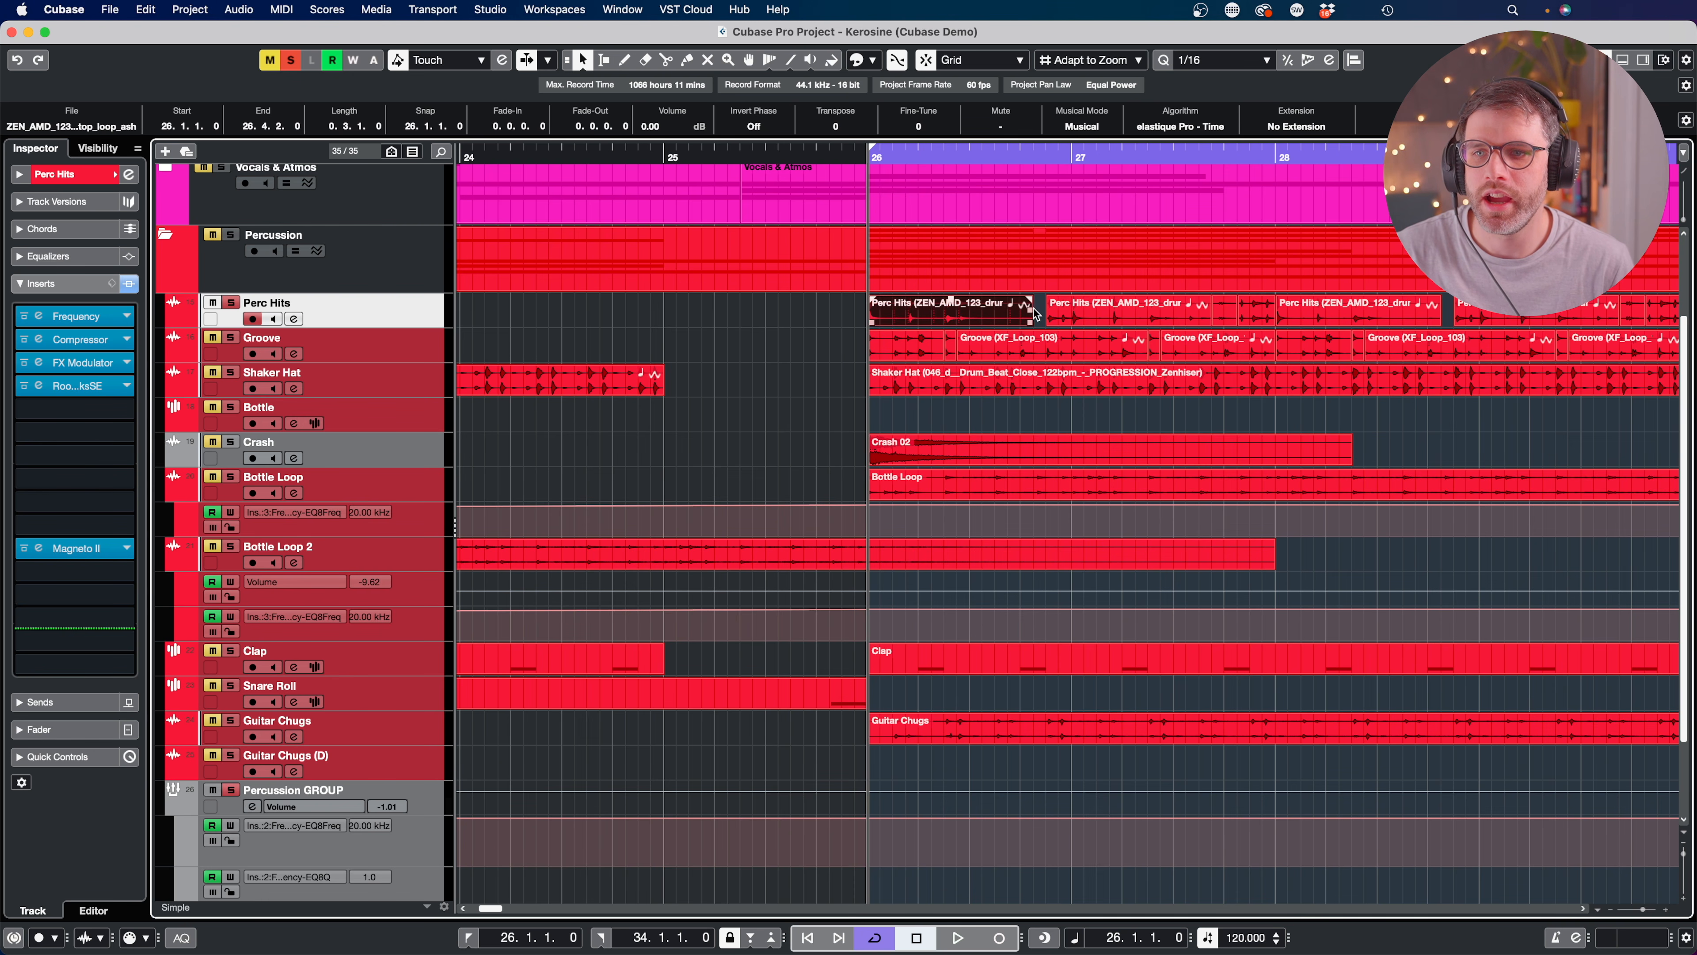
left_click(1041, 312)
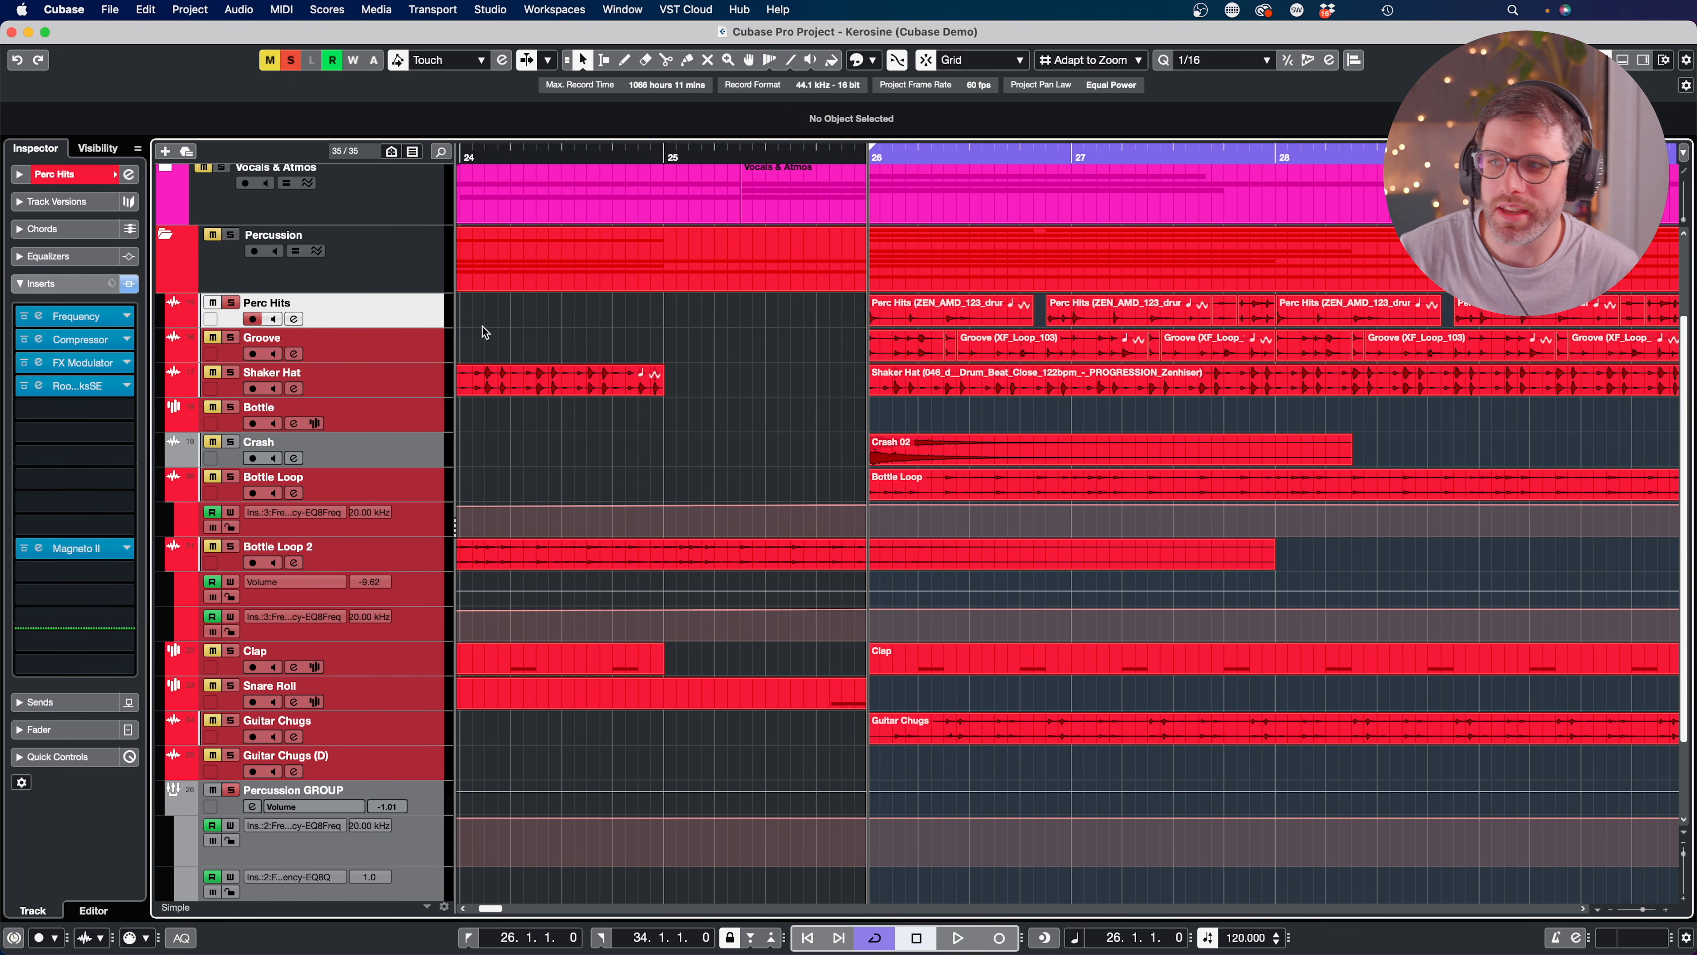
Increase the height of the Perc Hits track to show its waveforms around bar 26 in detail.
key("h")
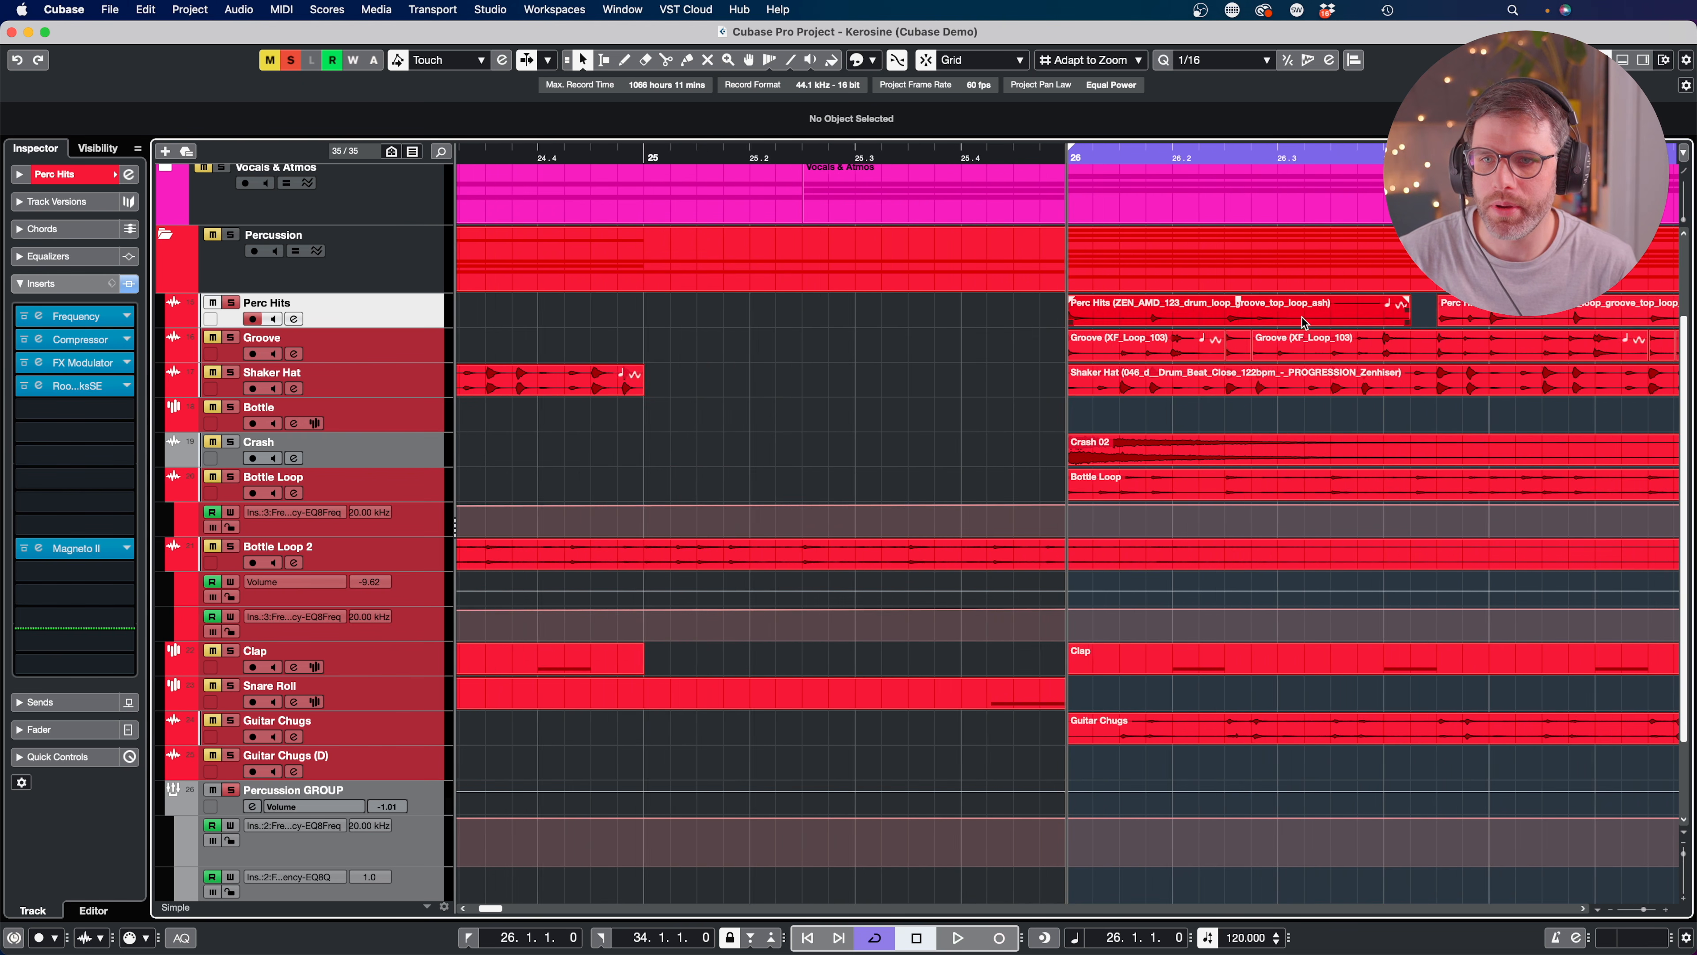
scroll(1295, 323, "right", 7)
scroll(1295, 323, "left", 4)
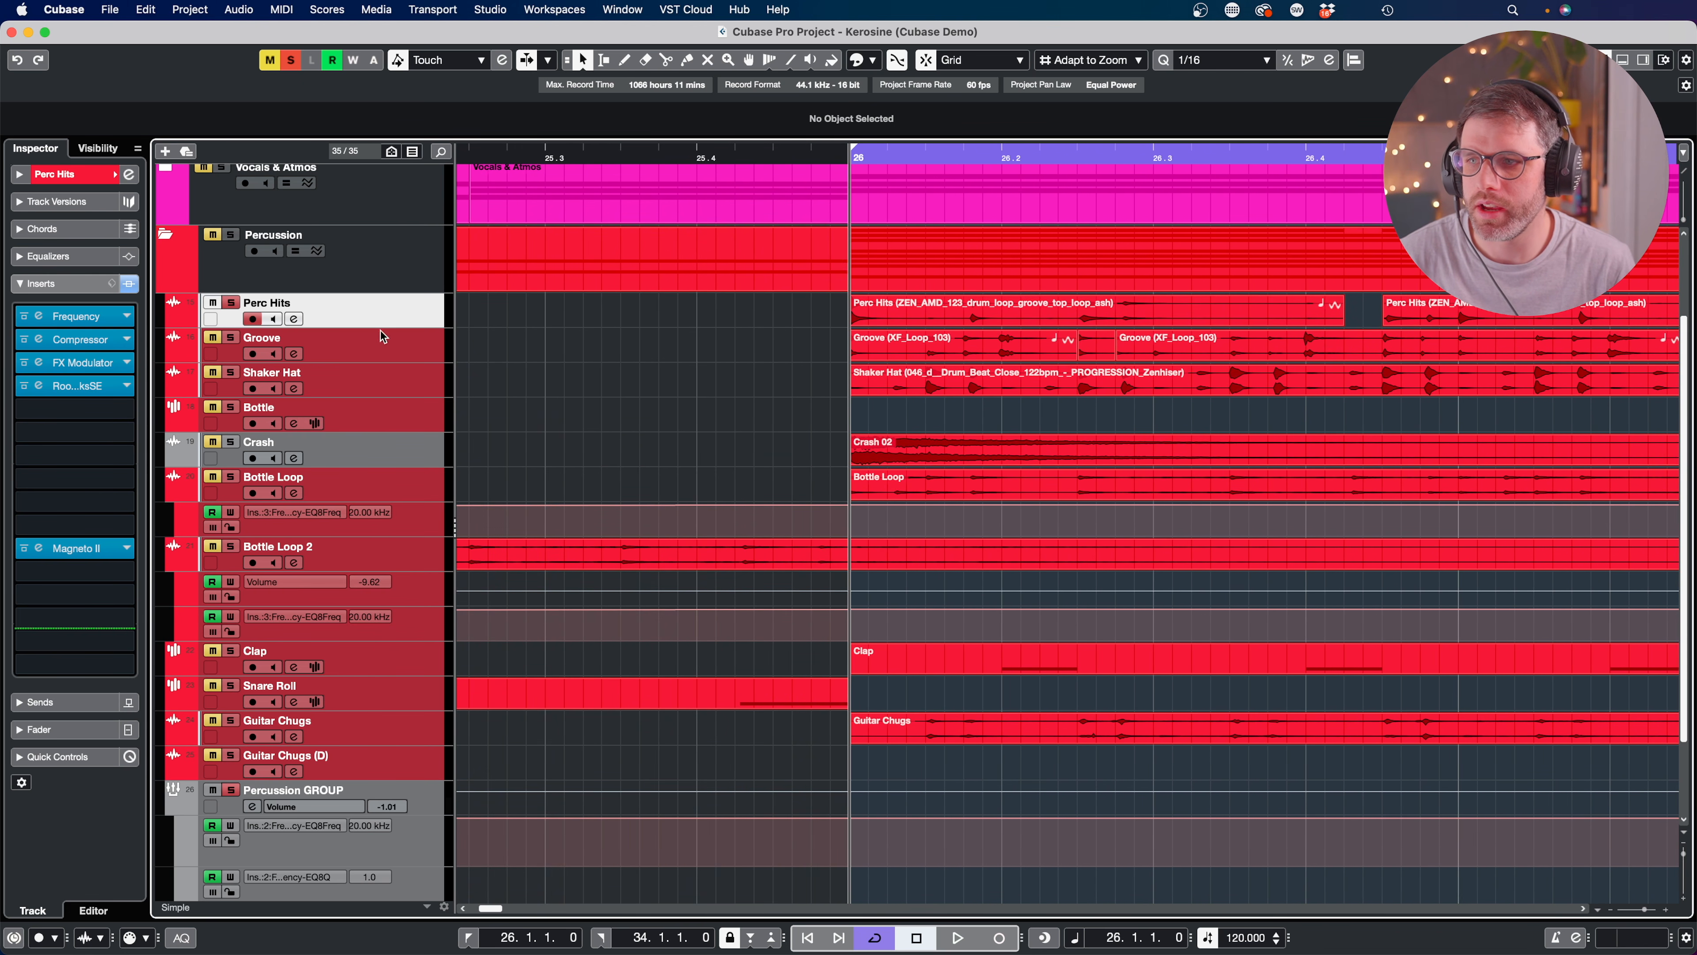
left_click_drag(362, 324, 362, 474)
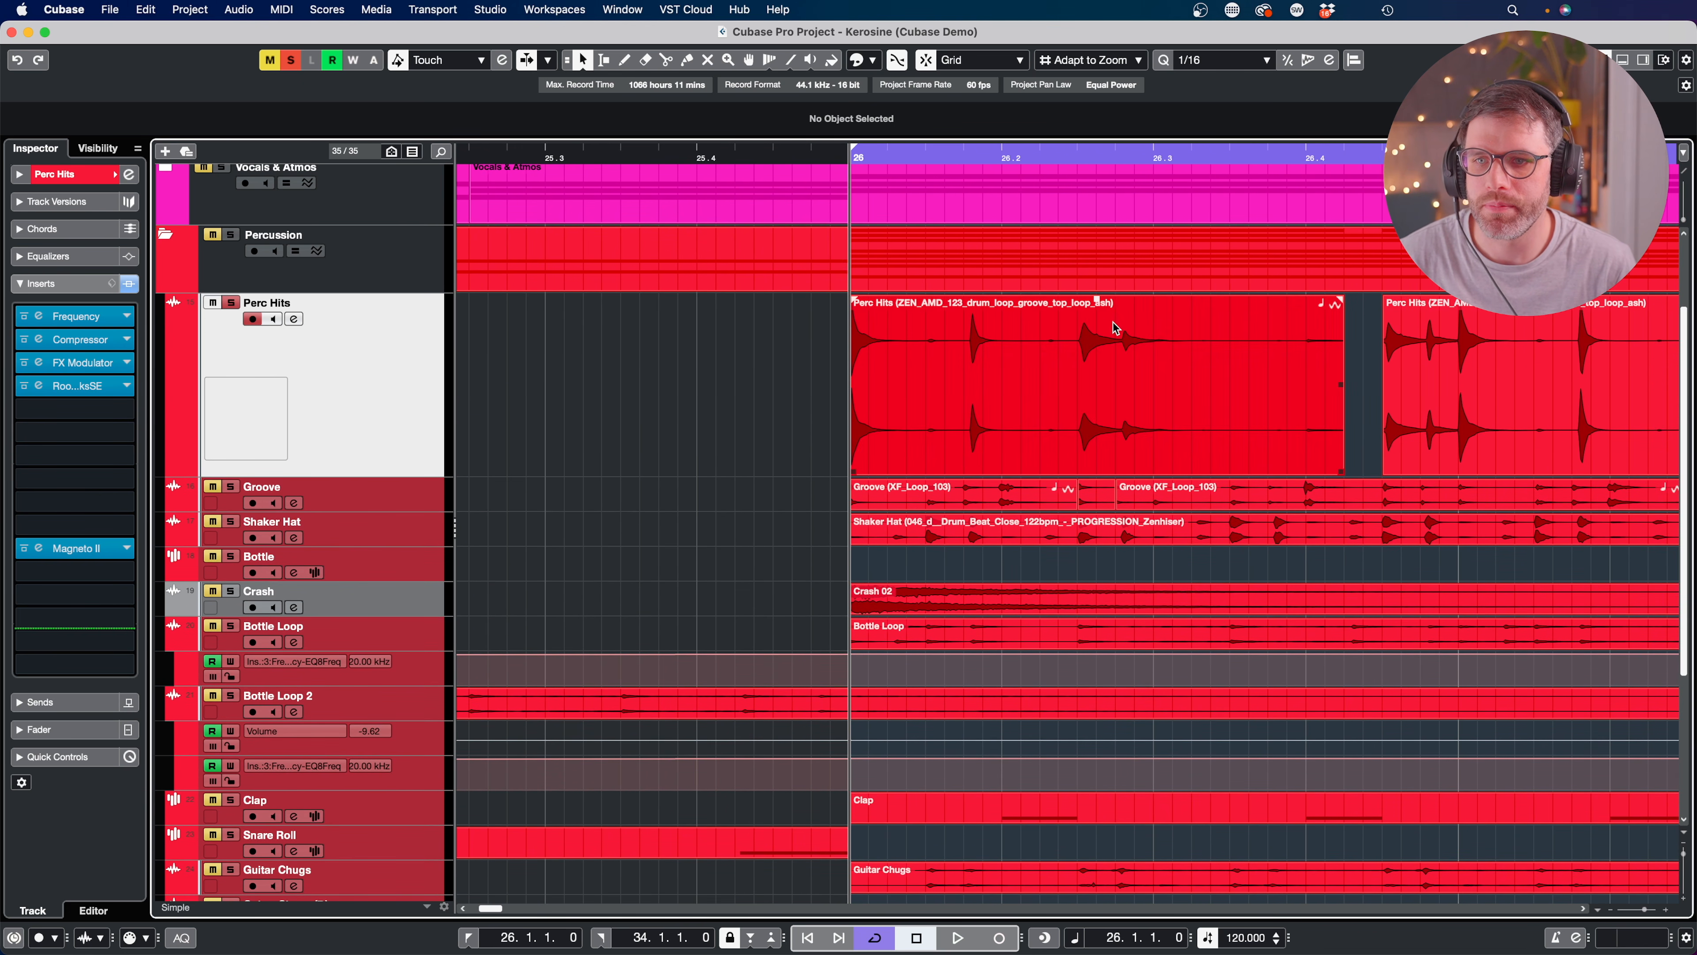
scroll(1109, 322, "left", 2)
scroll(1109, 322, "right", 2)
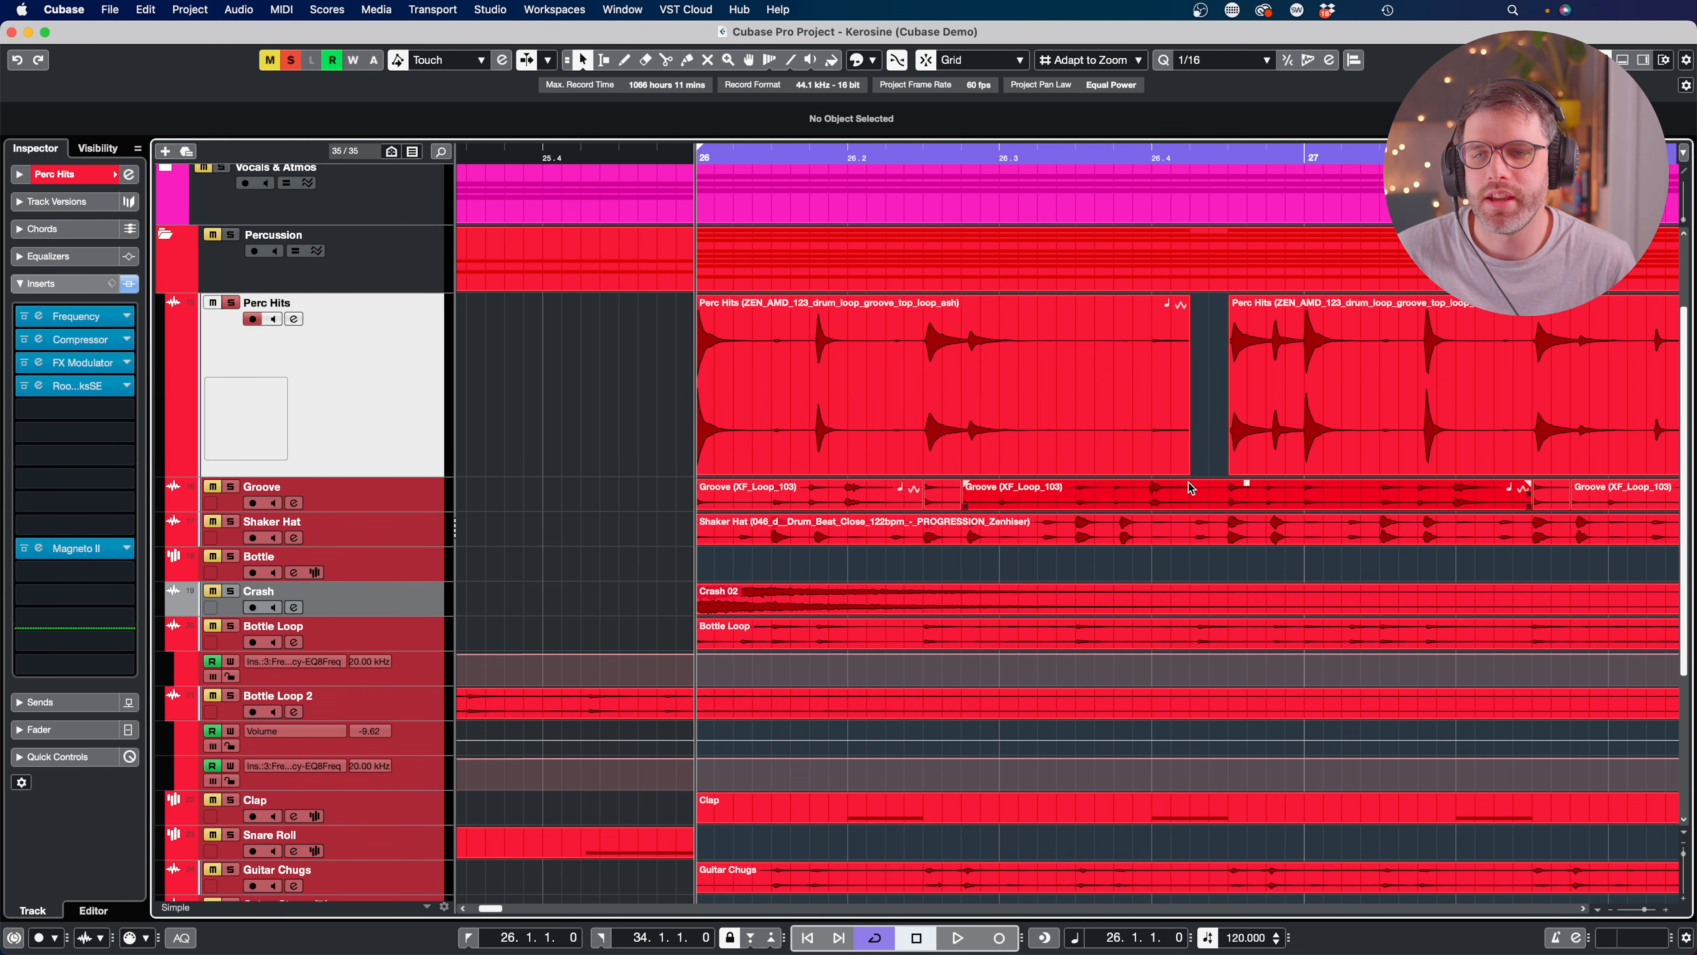
Extend the first Perc Hits event's end, trim the second event's start to 27.1.4, and play from 26.4.
left_click_drag(1186, 469, 1422, 471)
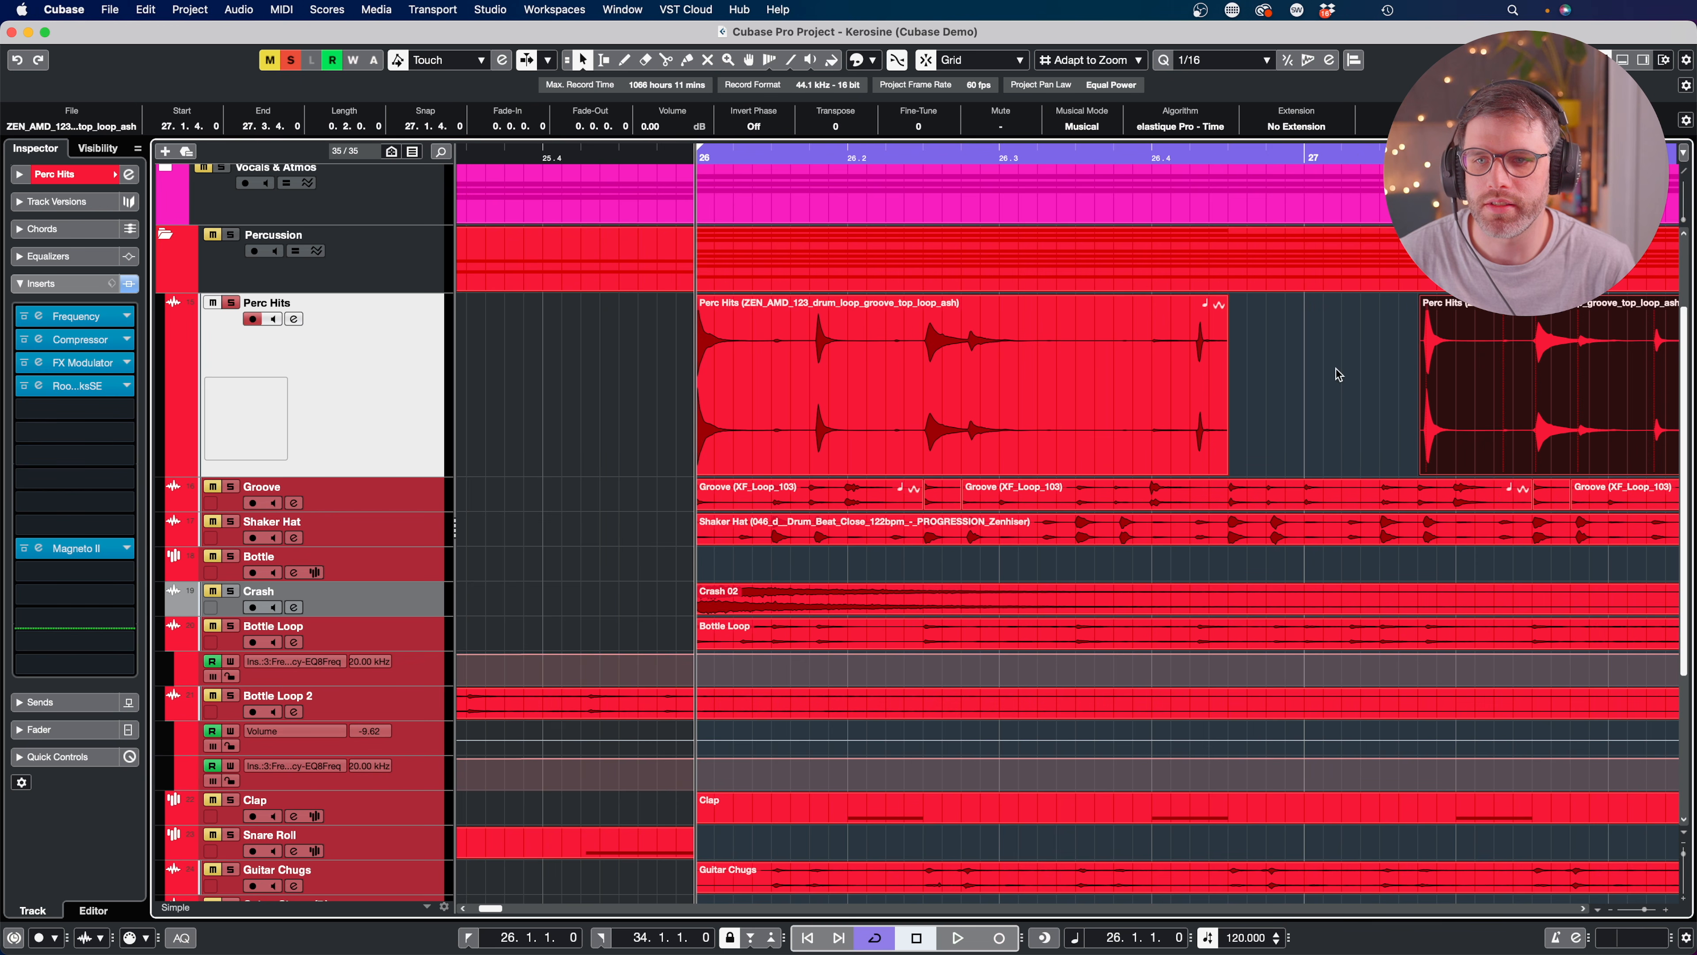
left_click(1144, 156)
key("space")
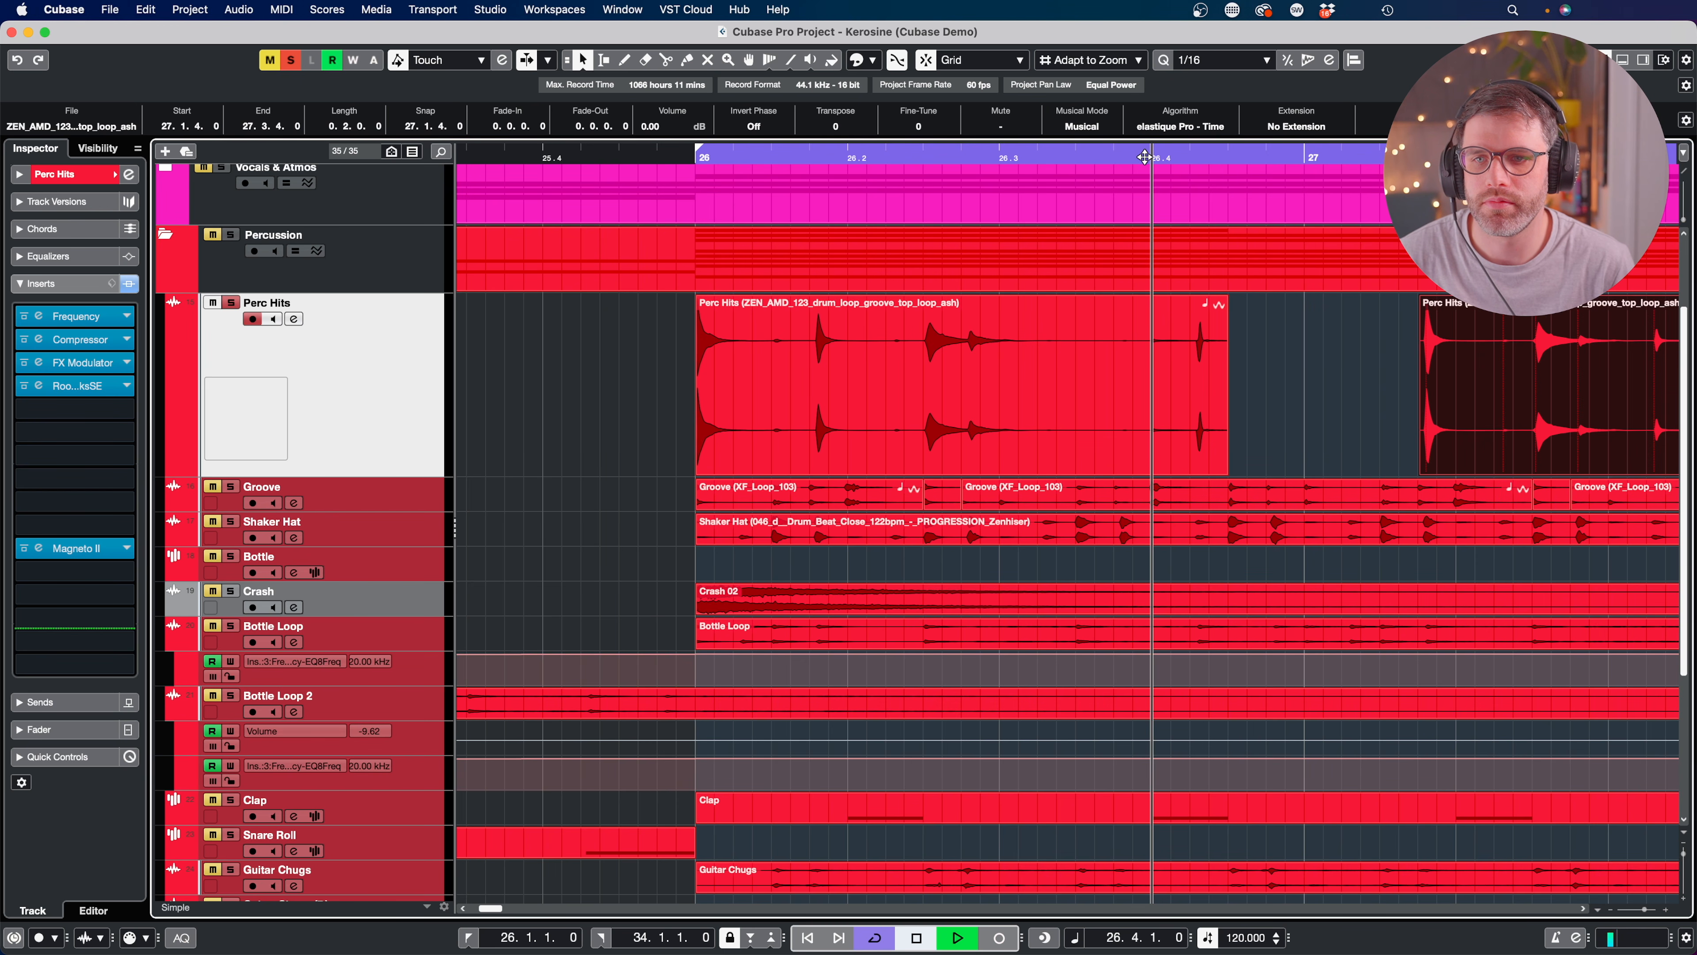
key("space")
key("space")
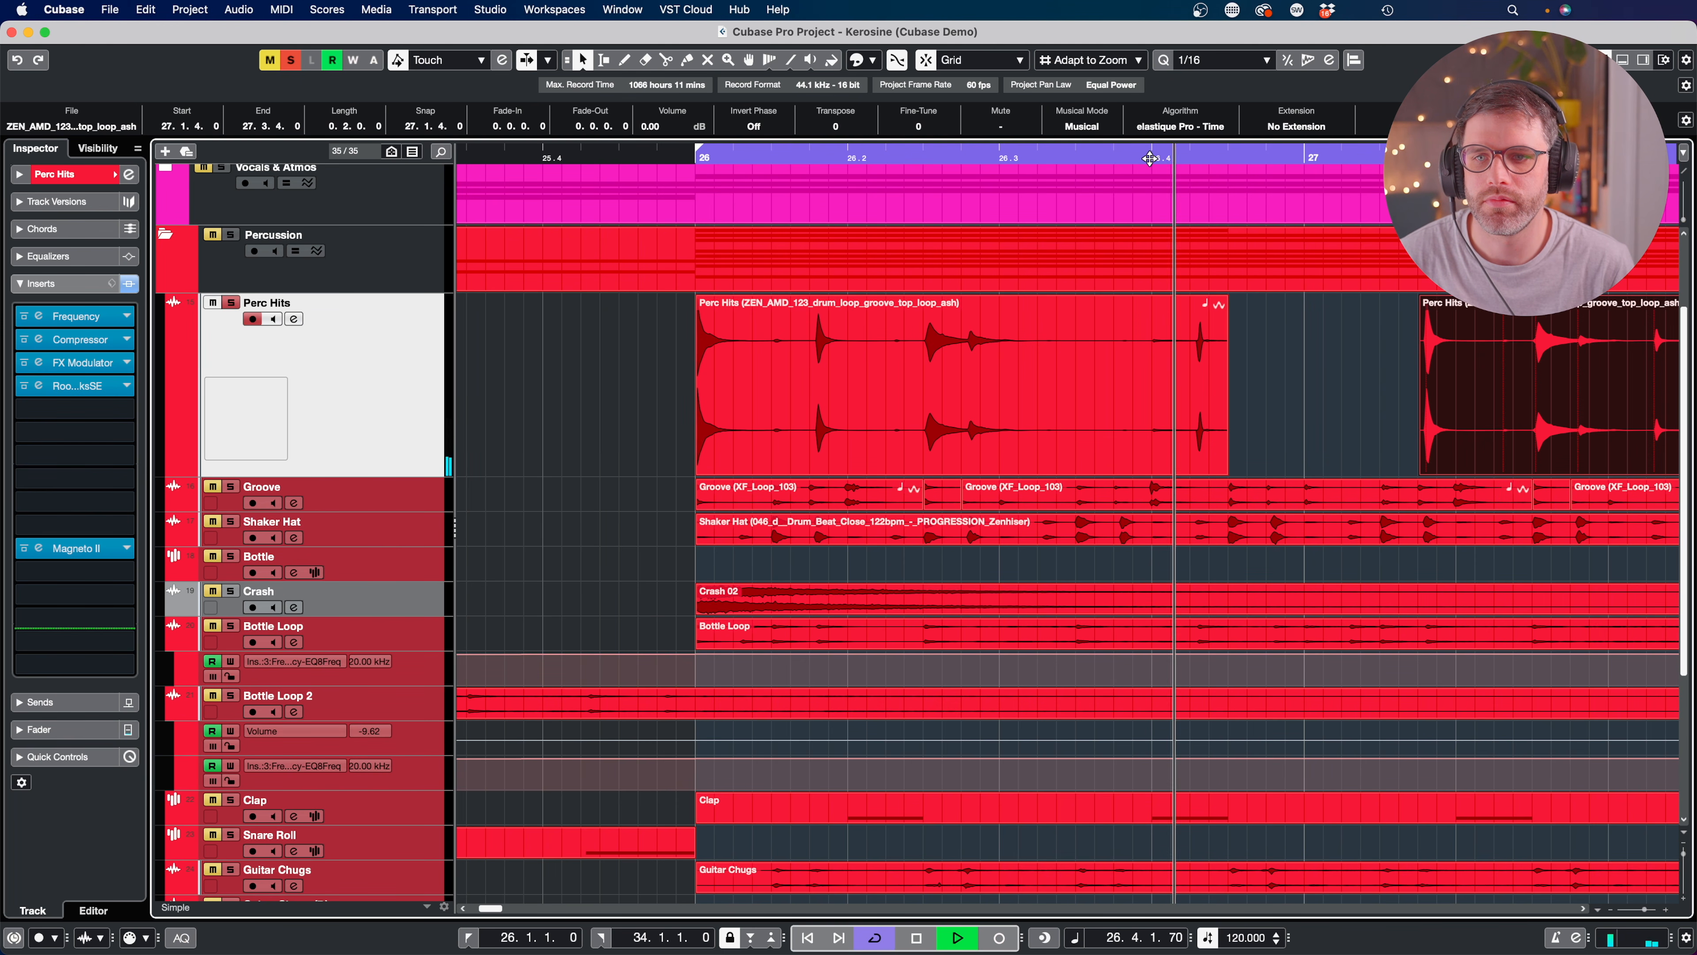
key("space")
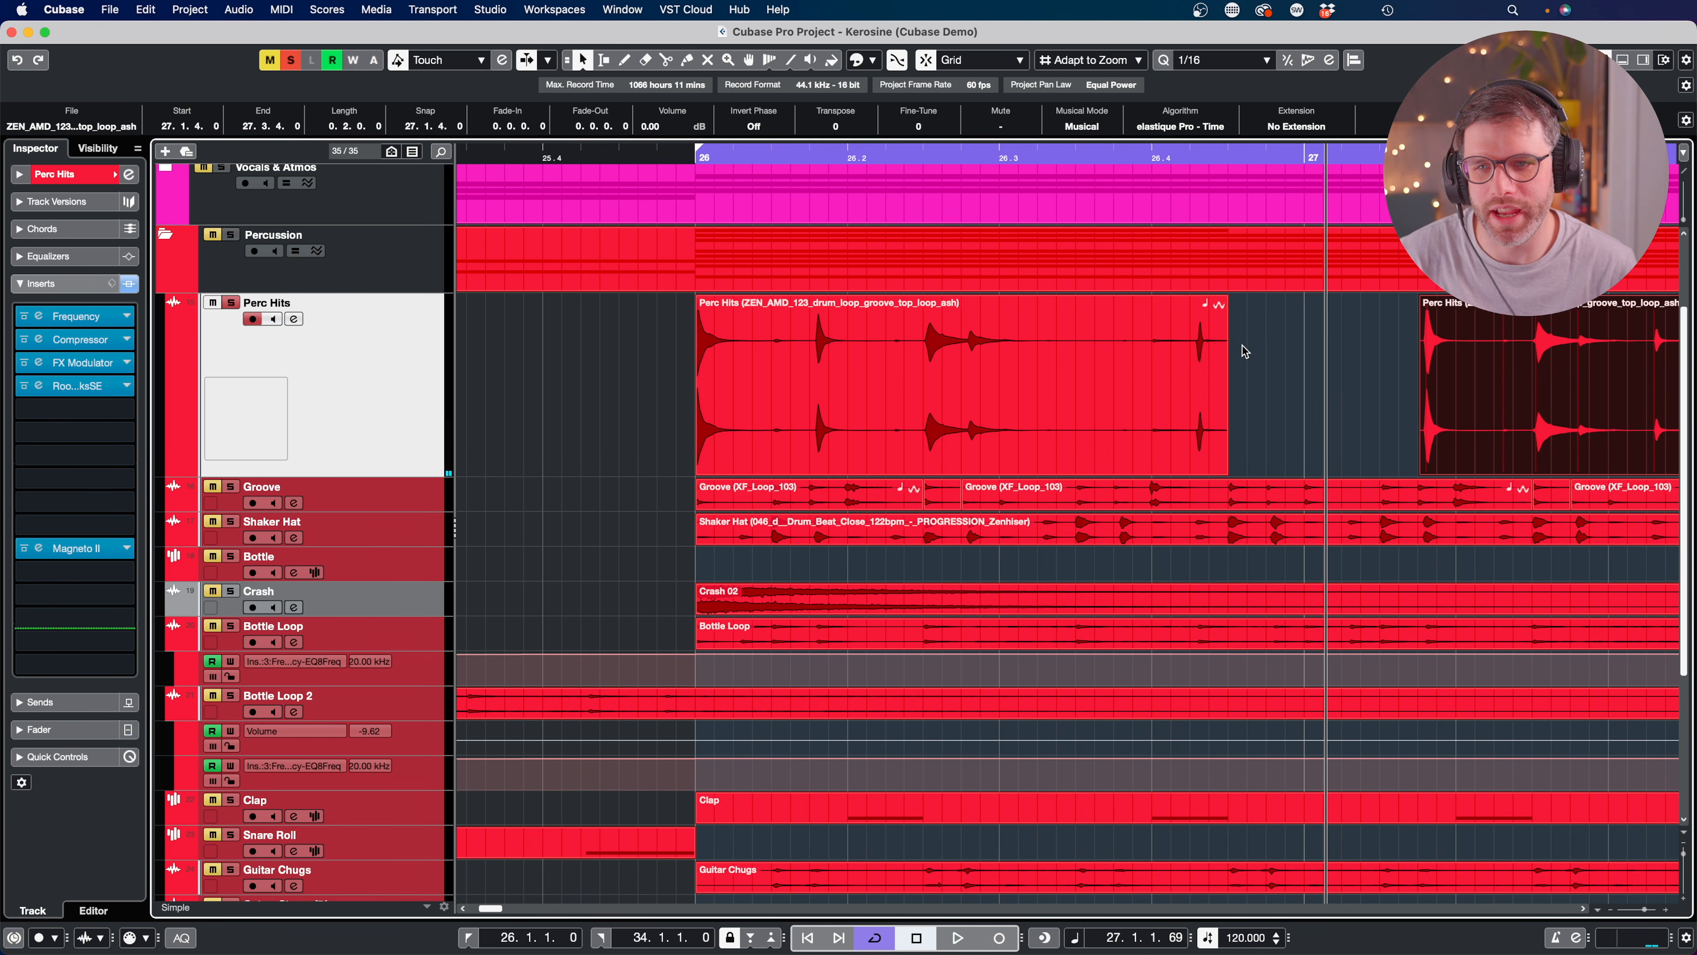
Undo the length changes on the two Perc Hits events and return the cursor to bar 26.
key("super+z")
key("super+z")
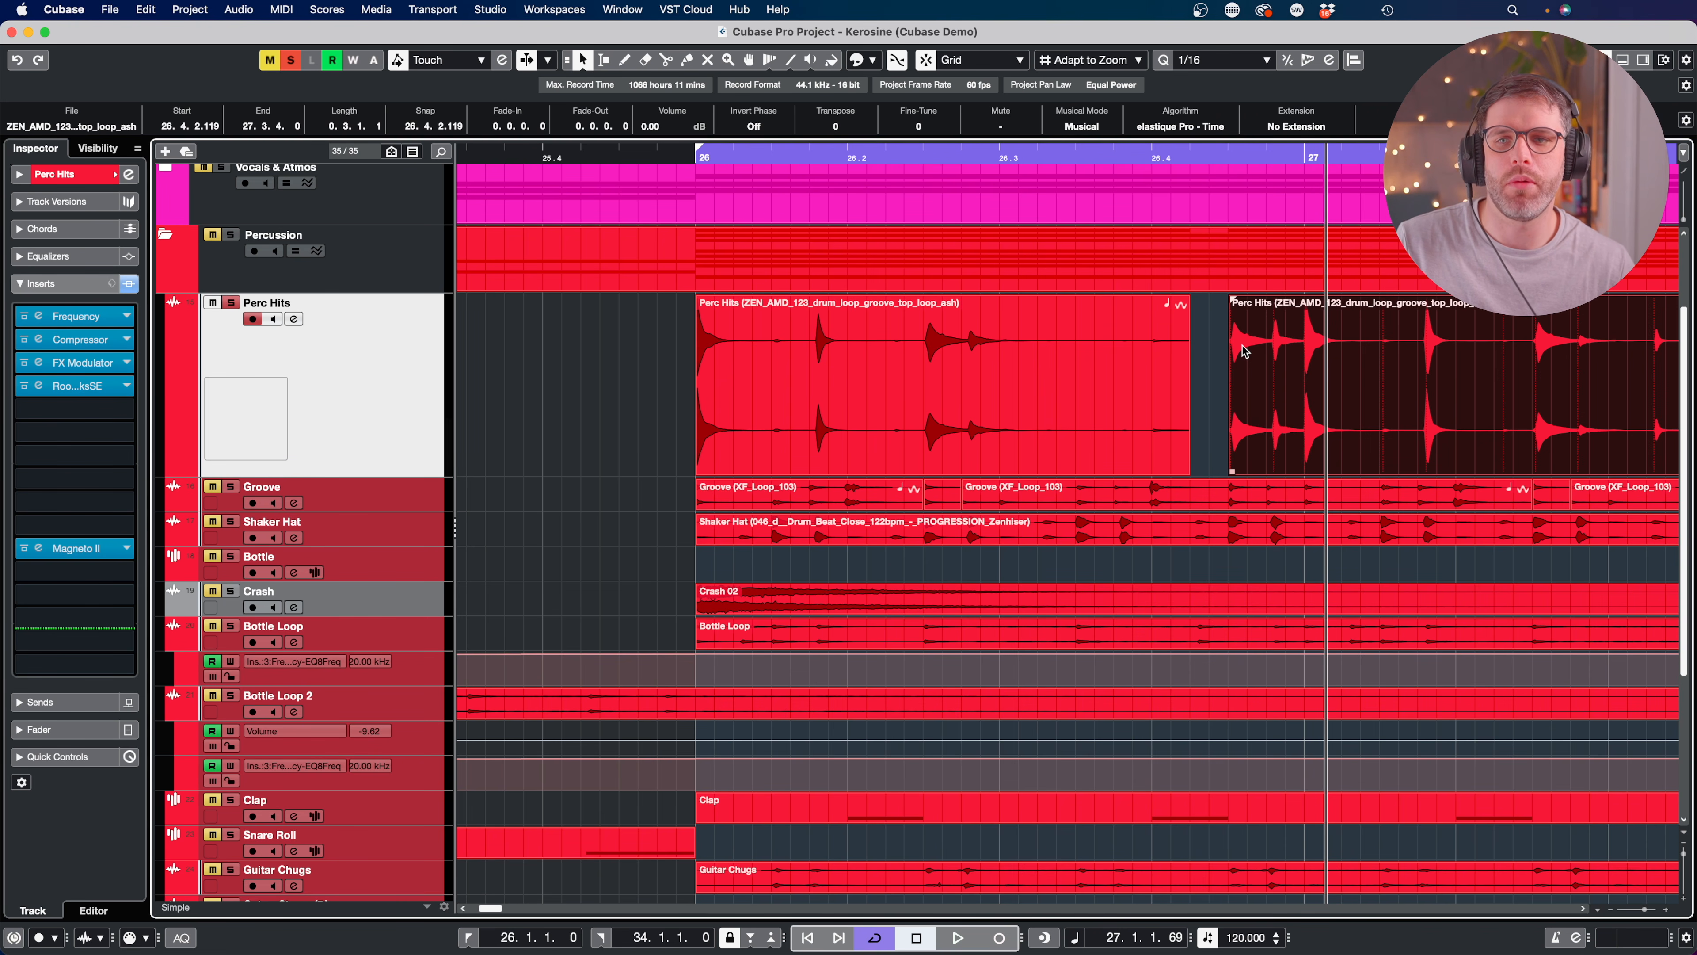
key("KP_1")
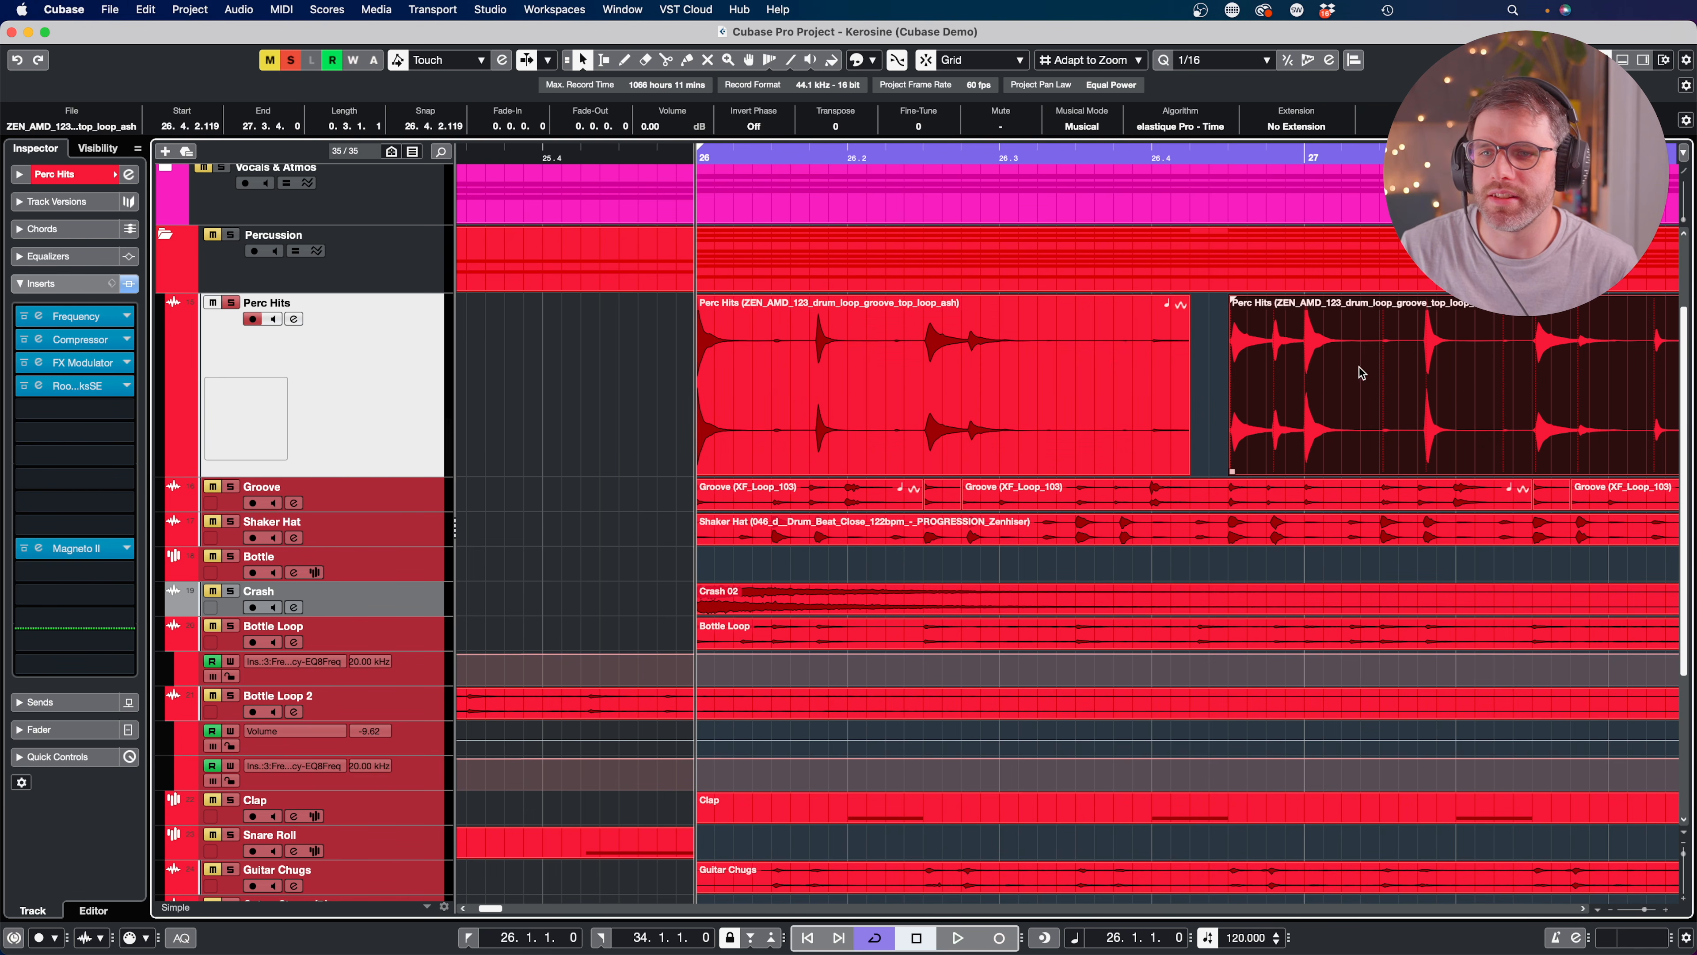
Play the Perc Hits track and select the short event just before bar 28 for inspection.
scroll(1316, 395, "down", 5)
key("space")
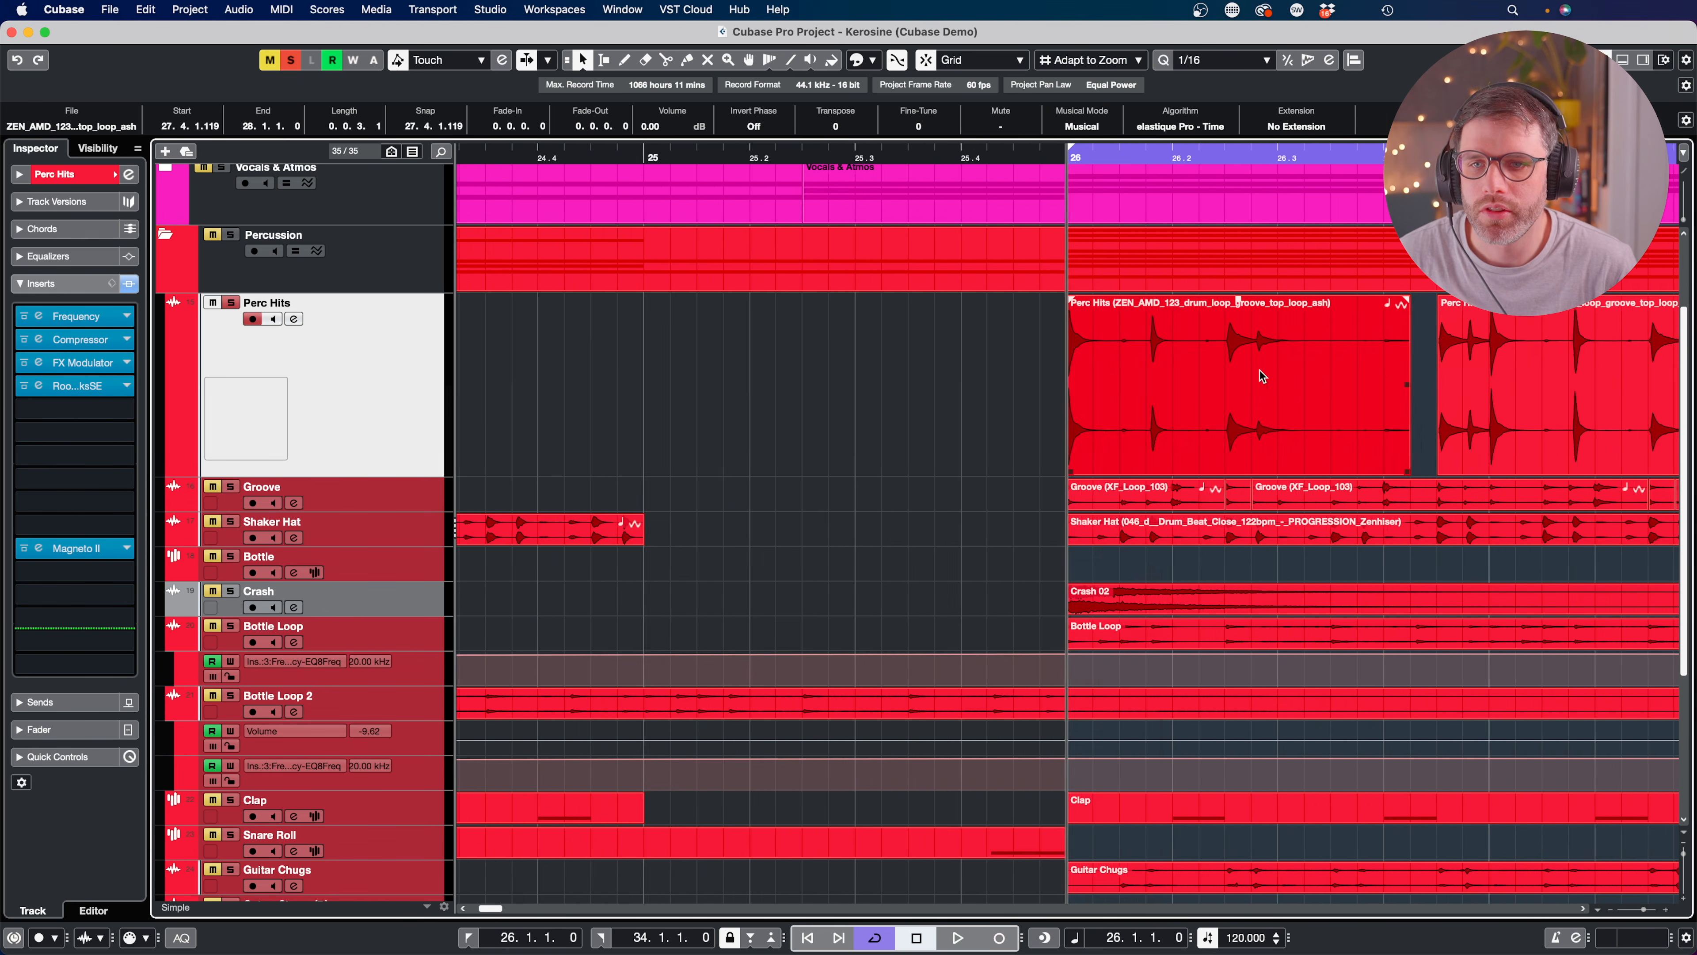
scroll(1259, 370, "right", 8)
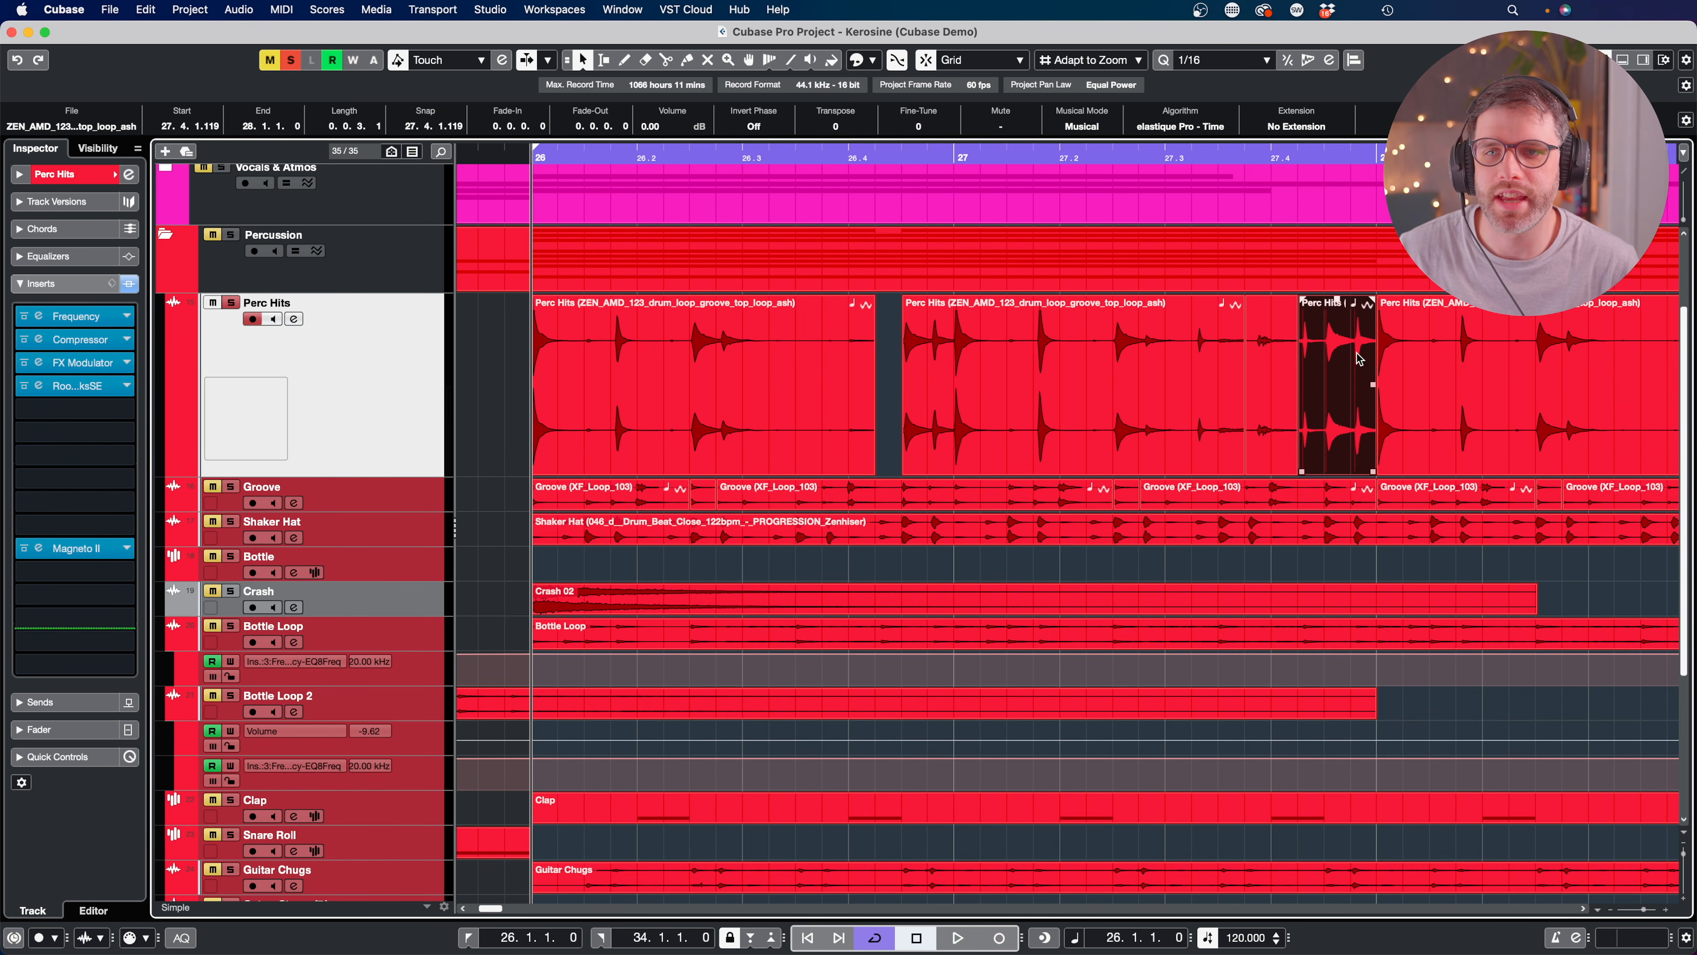
Select the short quieter Perc Hits event at 27.3.4 for inspection and set the right locator to bar 28.
left_click(1289, 361)
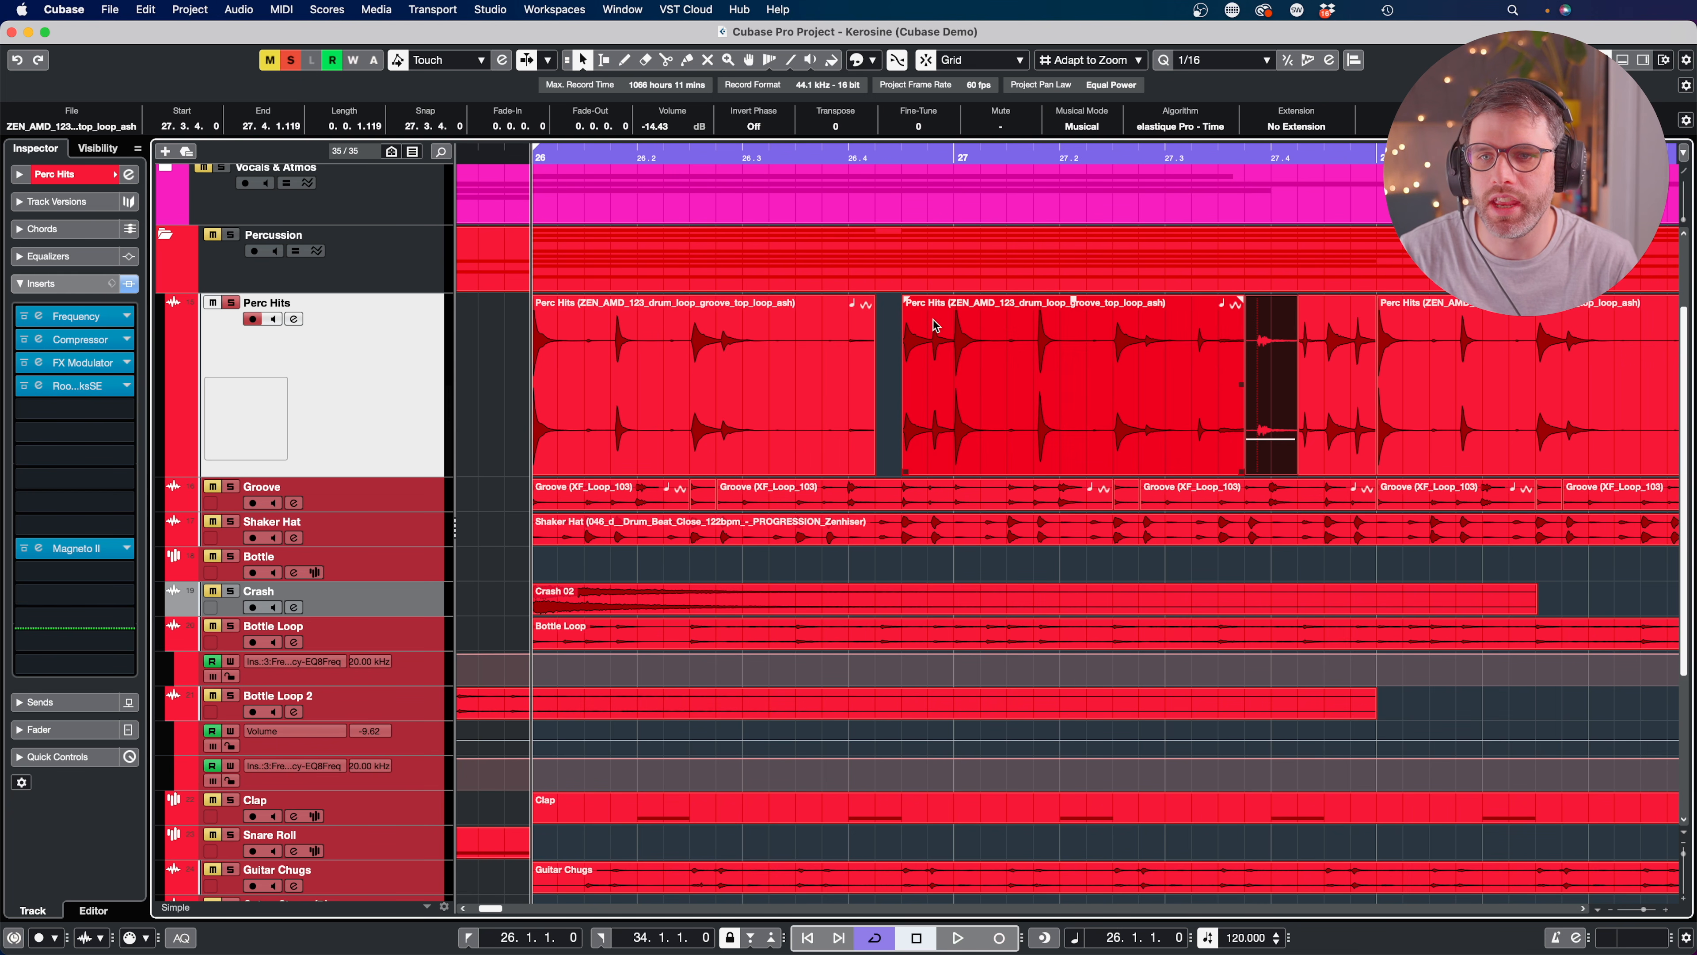
left_click(1333, 348)
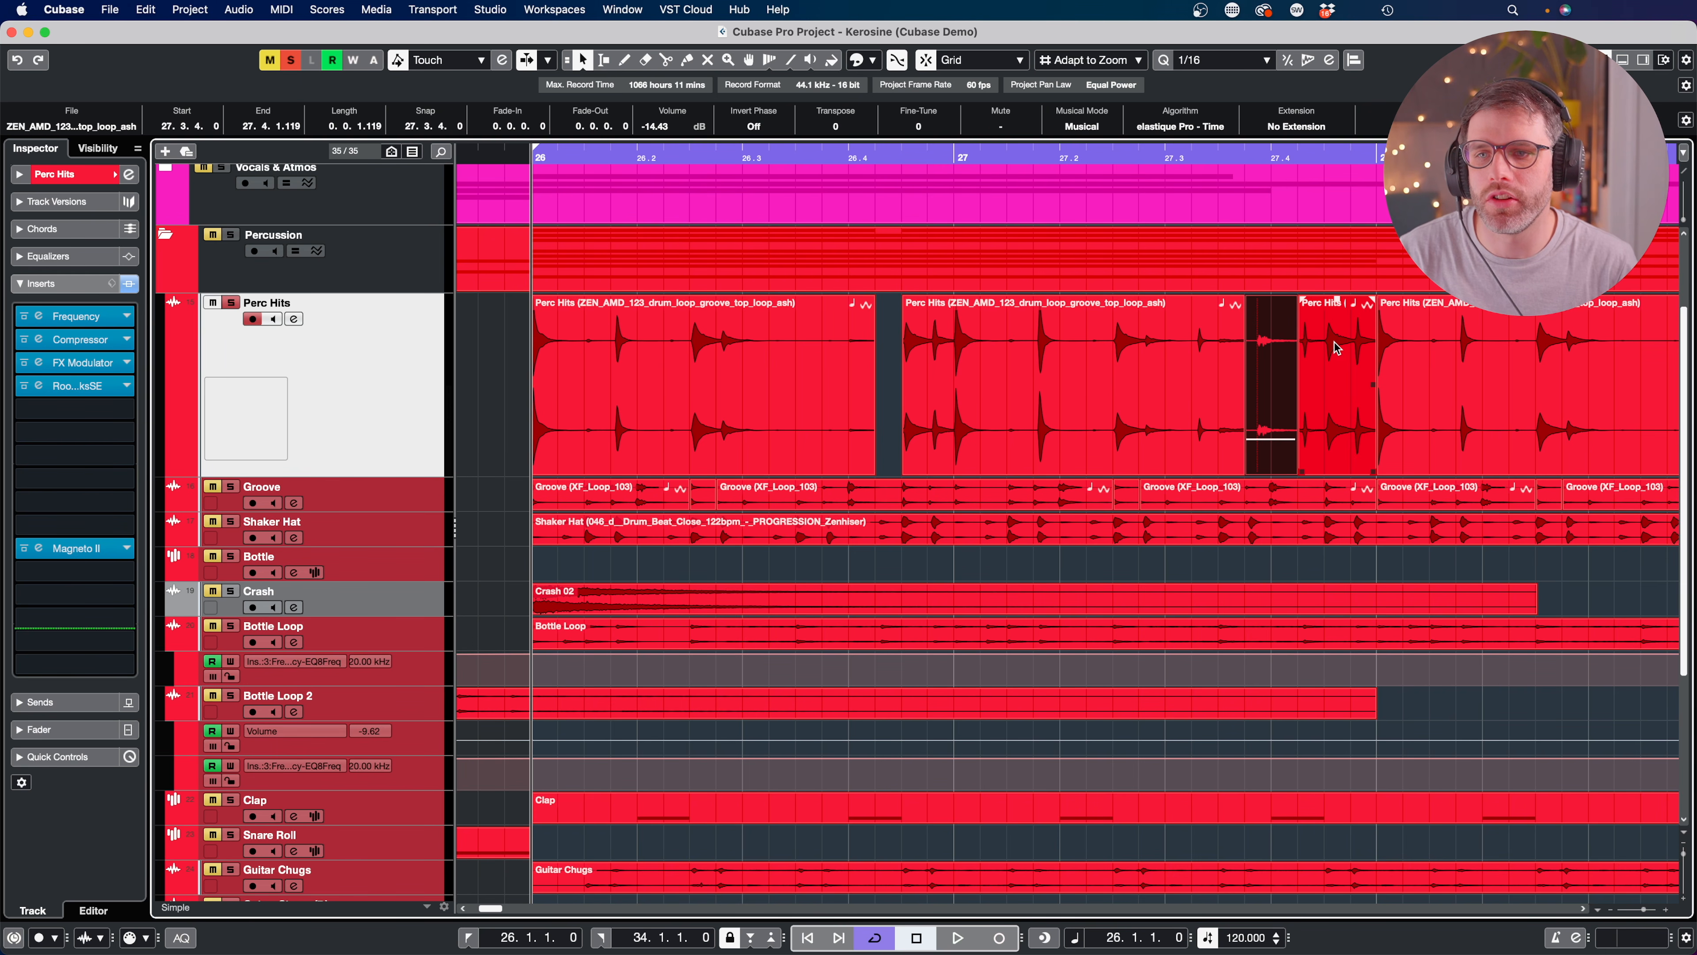
key("g")
key("g")
key("g")
left_click(1310, 355)
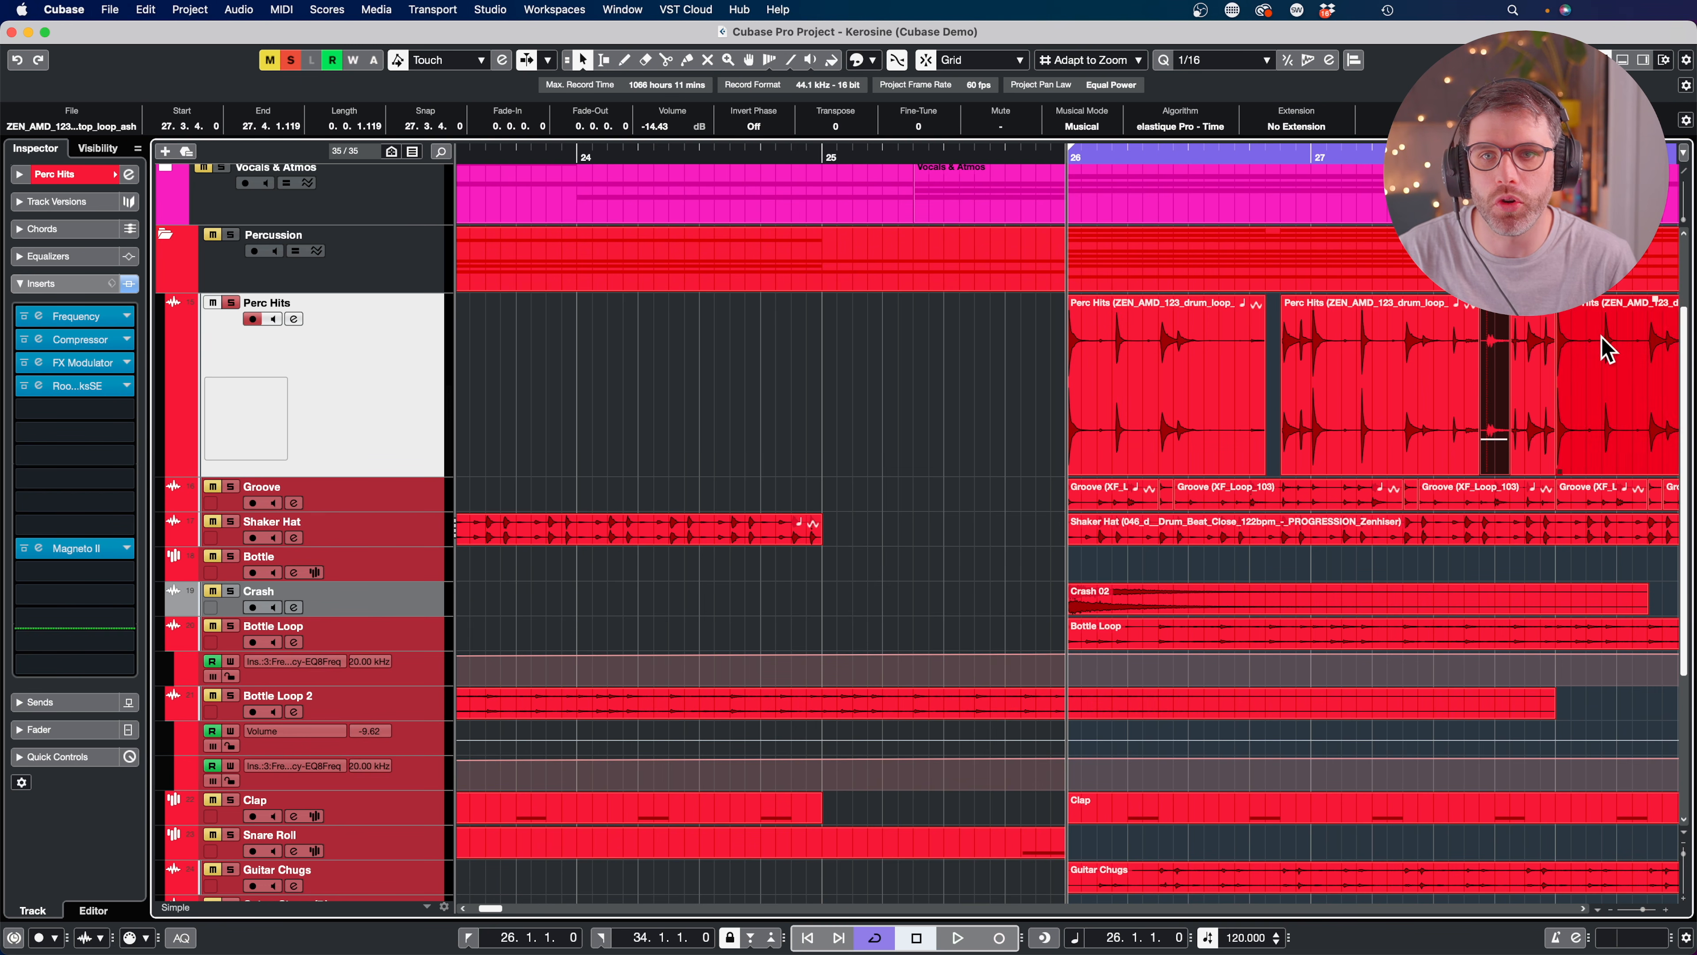
scroll(1515, 374, "right", 8)
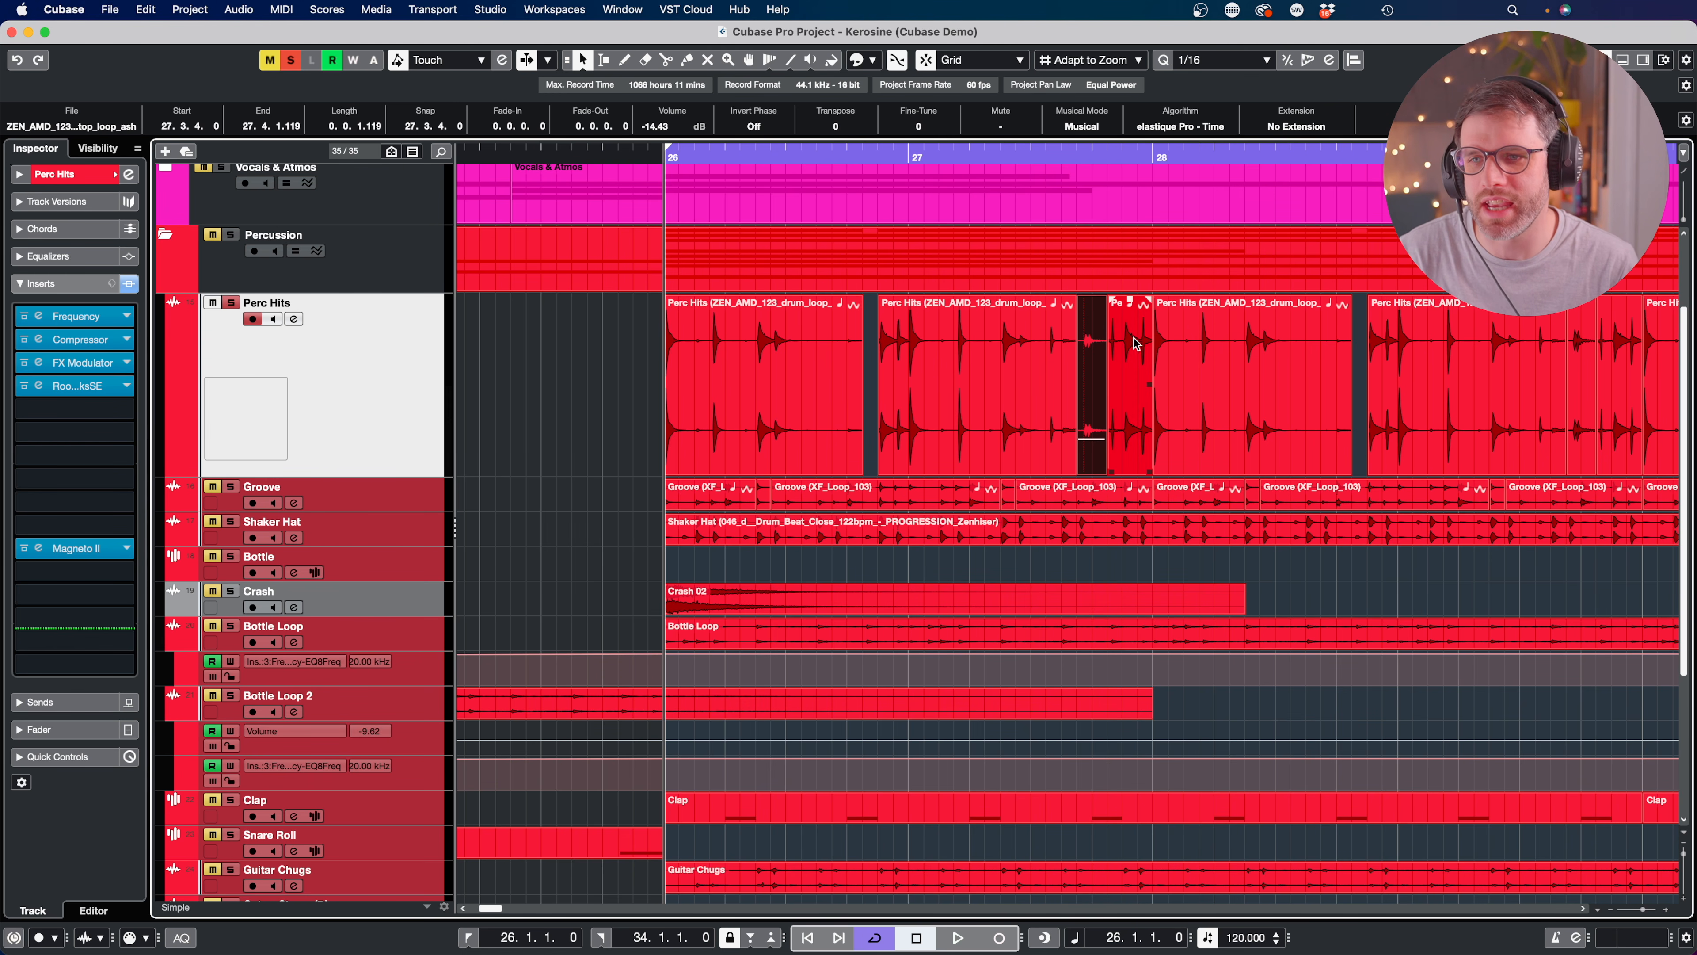
left_click(1154, 158, "alt")
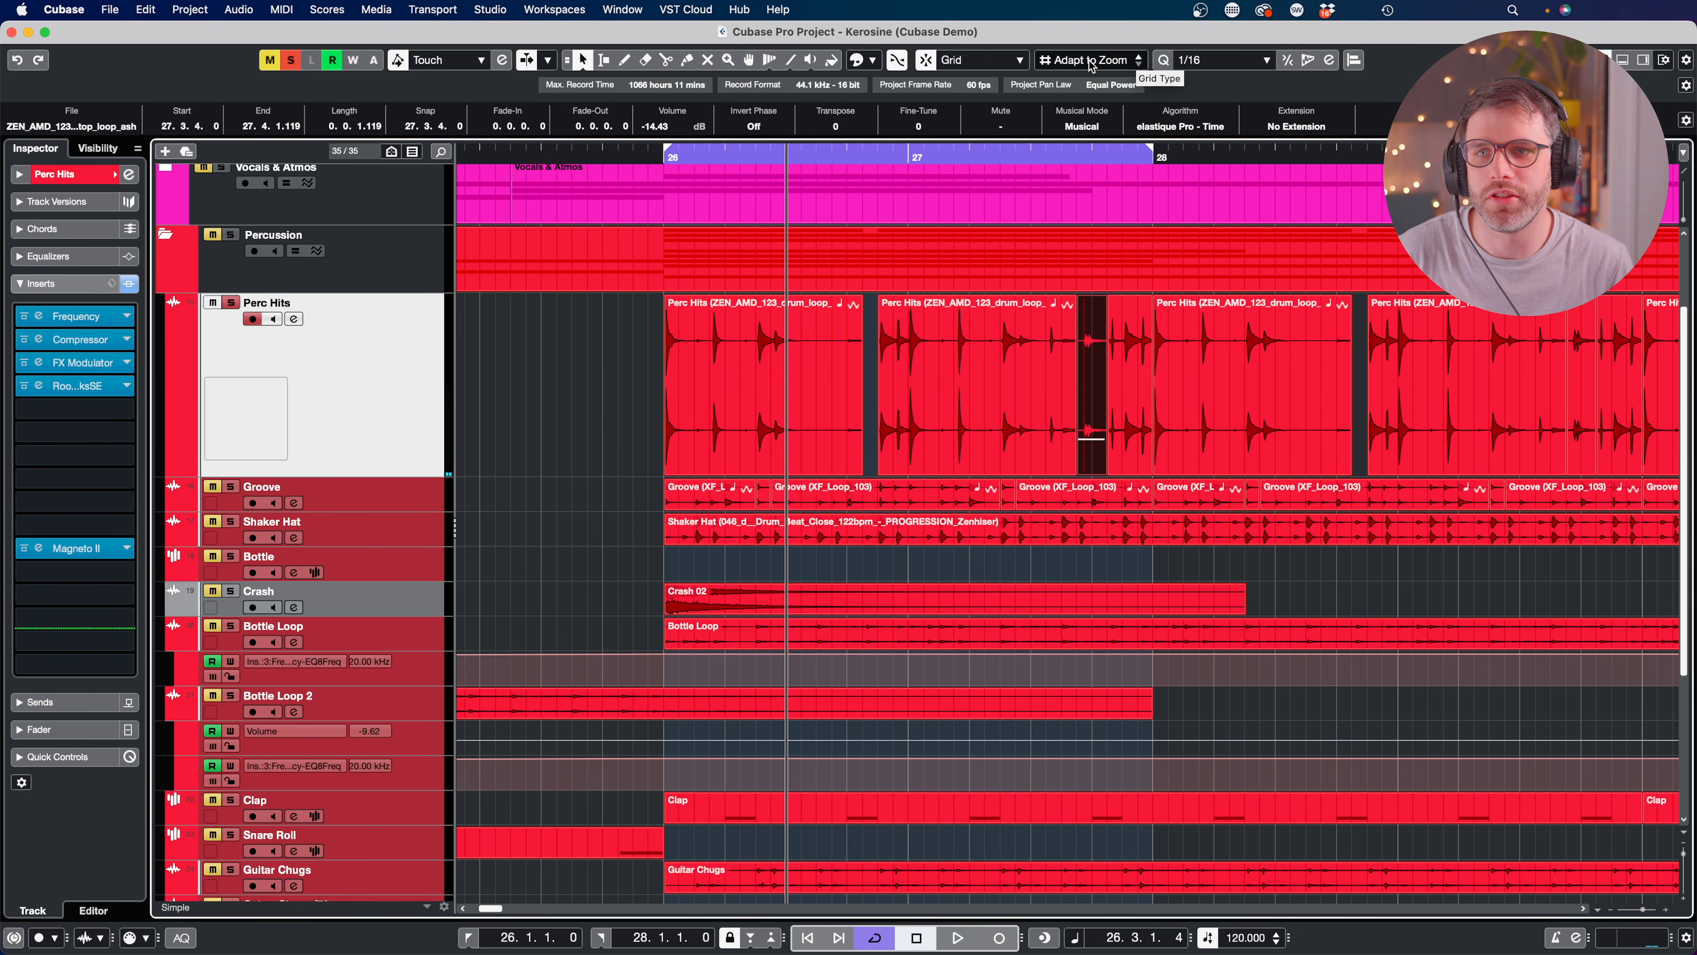
Pick the Split tool and examine its snap positions on the first Perc Hits event at different zoom levels.
left_click(664, 61)
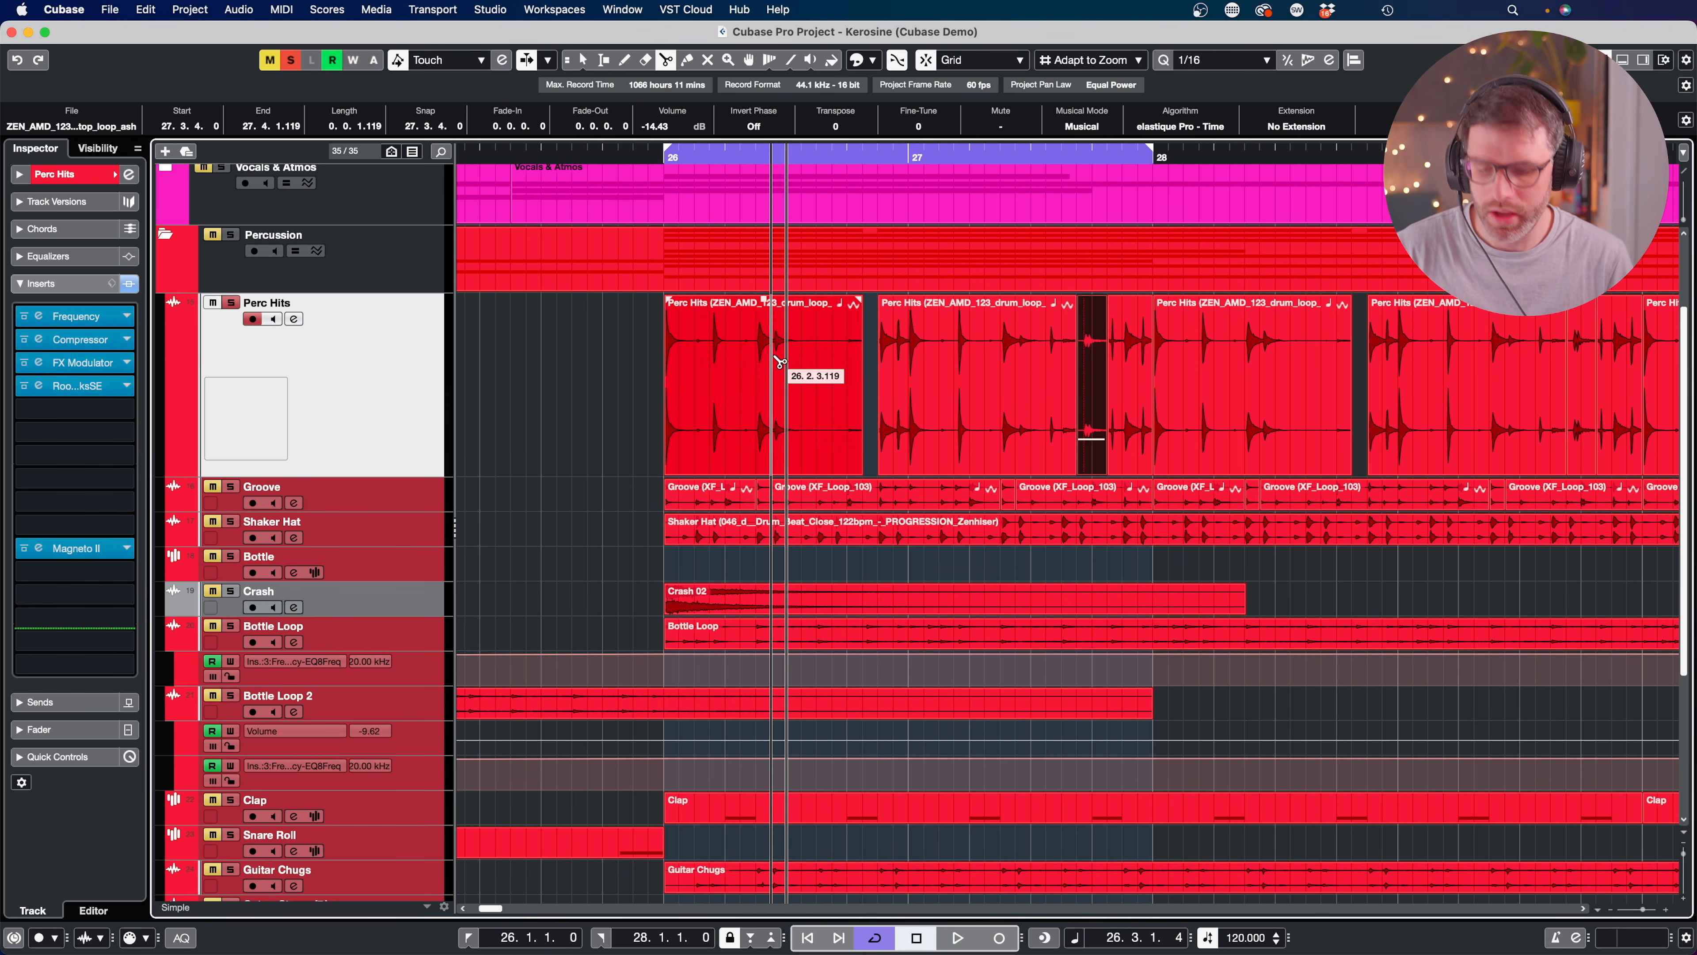
key("g")
key("g")
key("g")
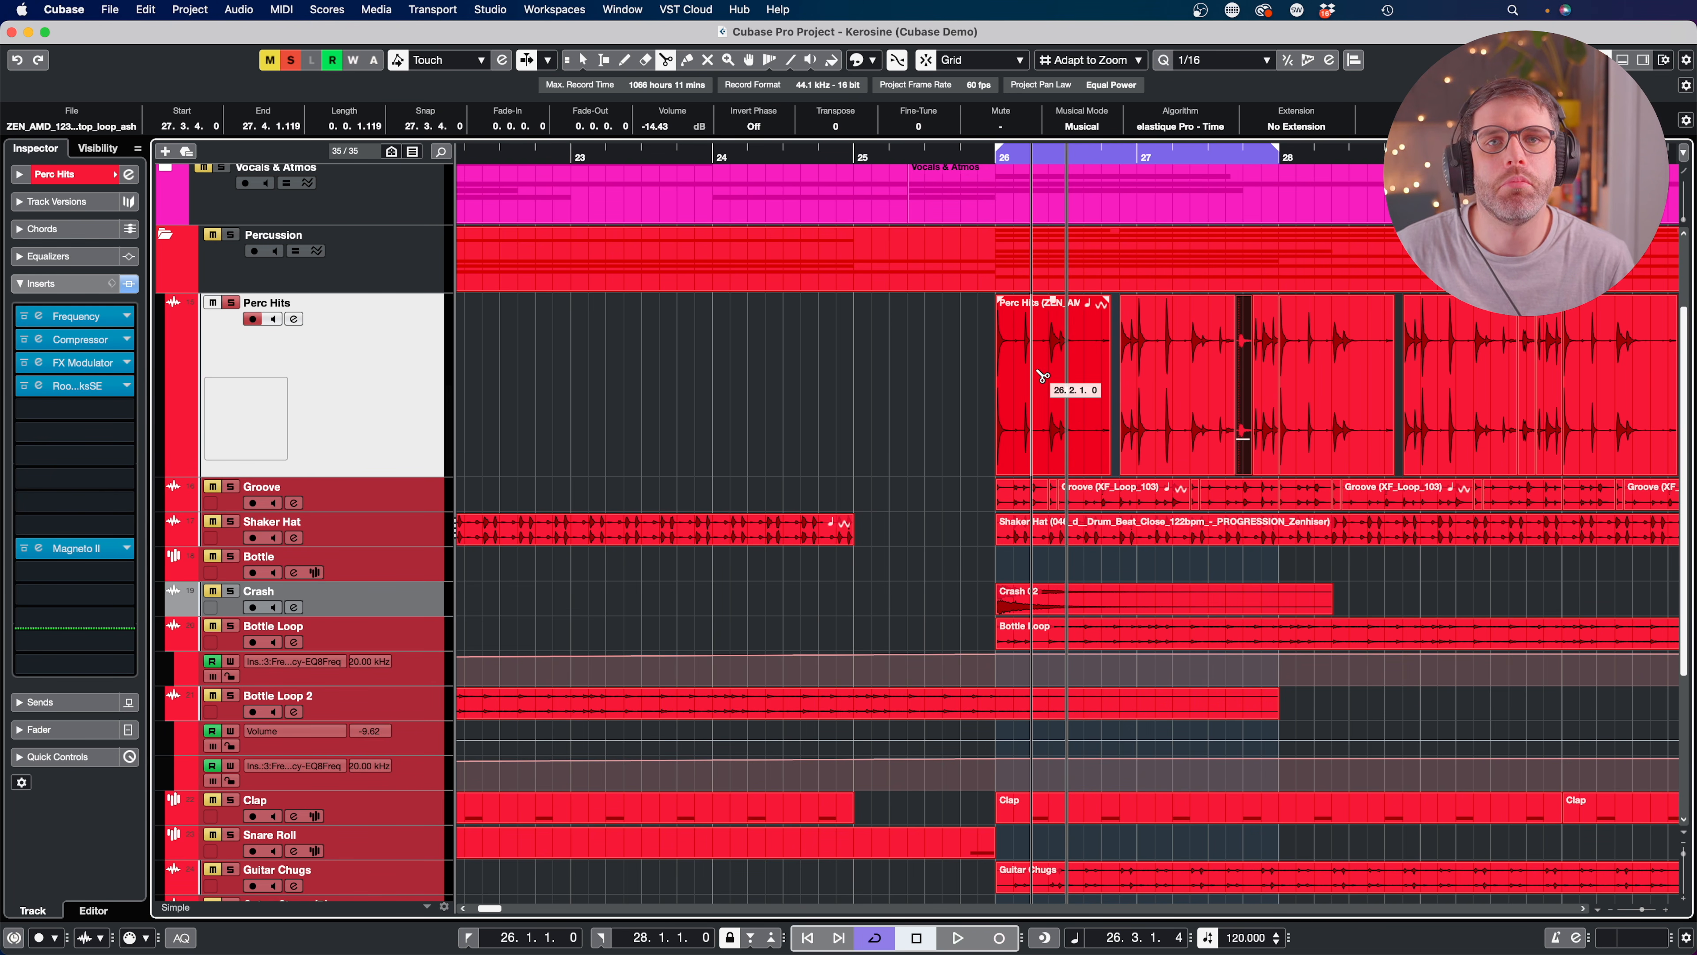
key("h")
key("h")
key("h")
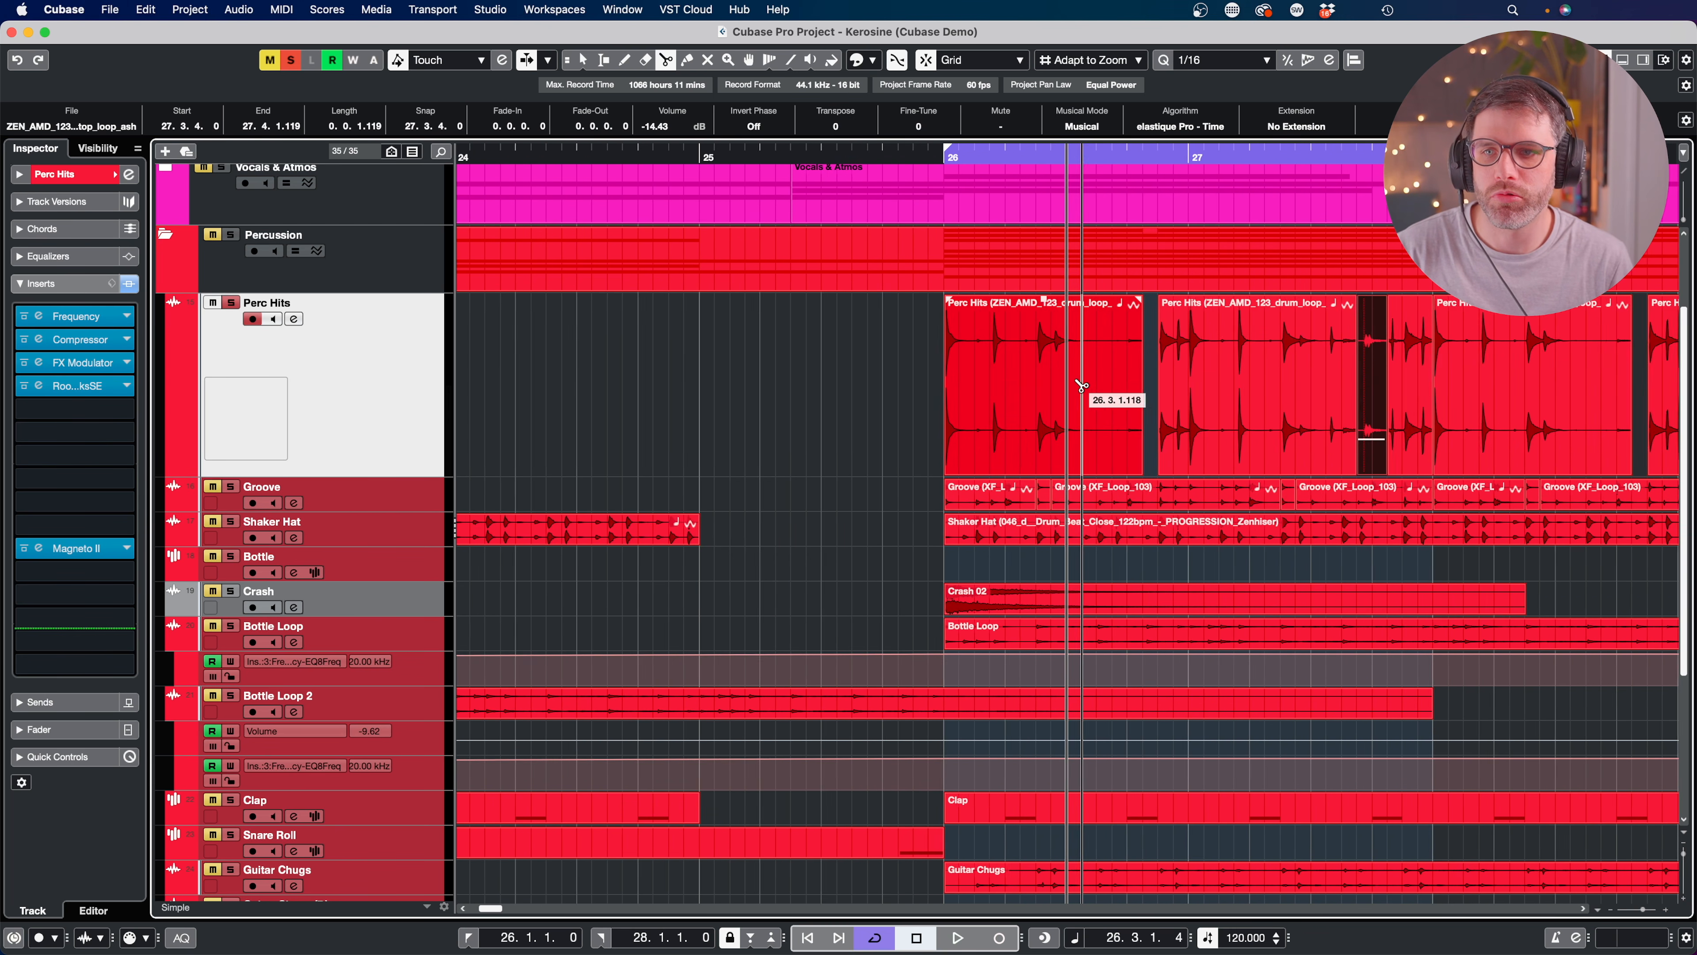
key("h")
key("h")
key("h")
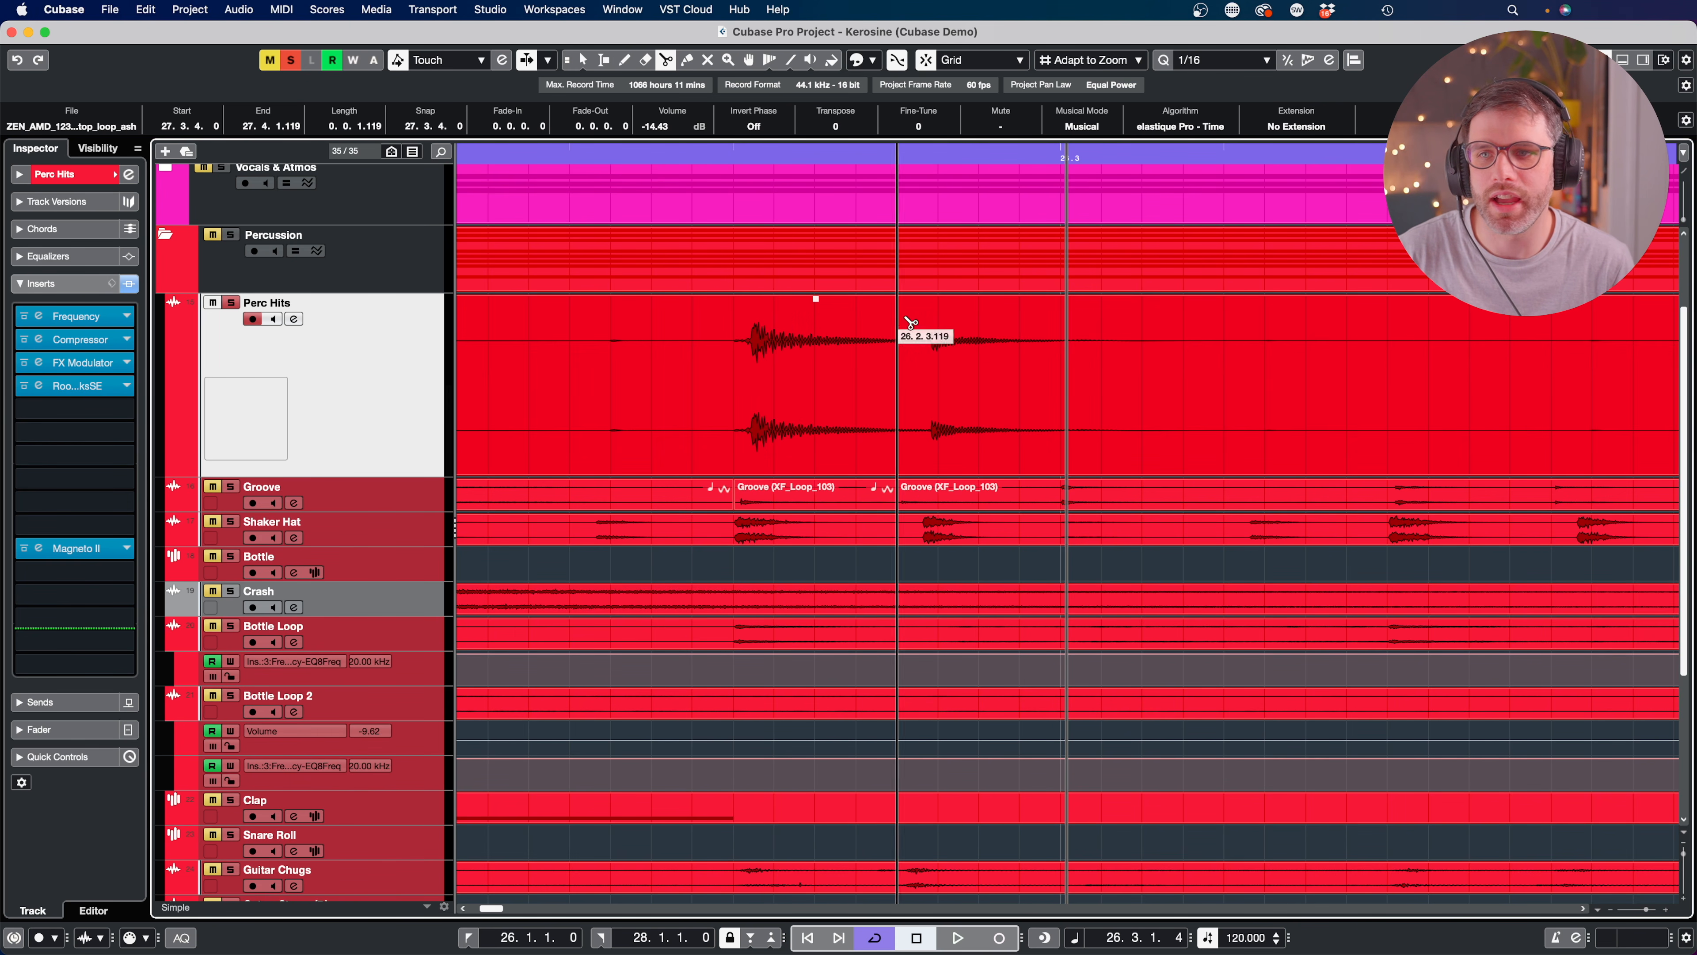
Try the grid types Bar, Beat and Use Quantize, and return the grid to Adapt to Zoom.
left_click(1100, 61)
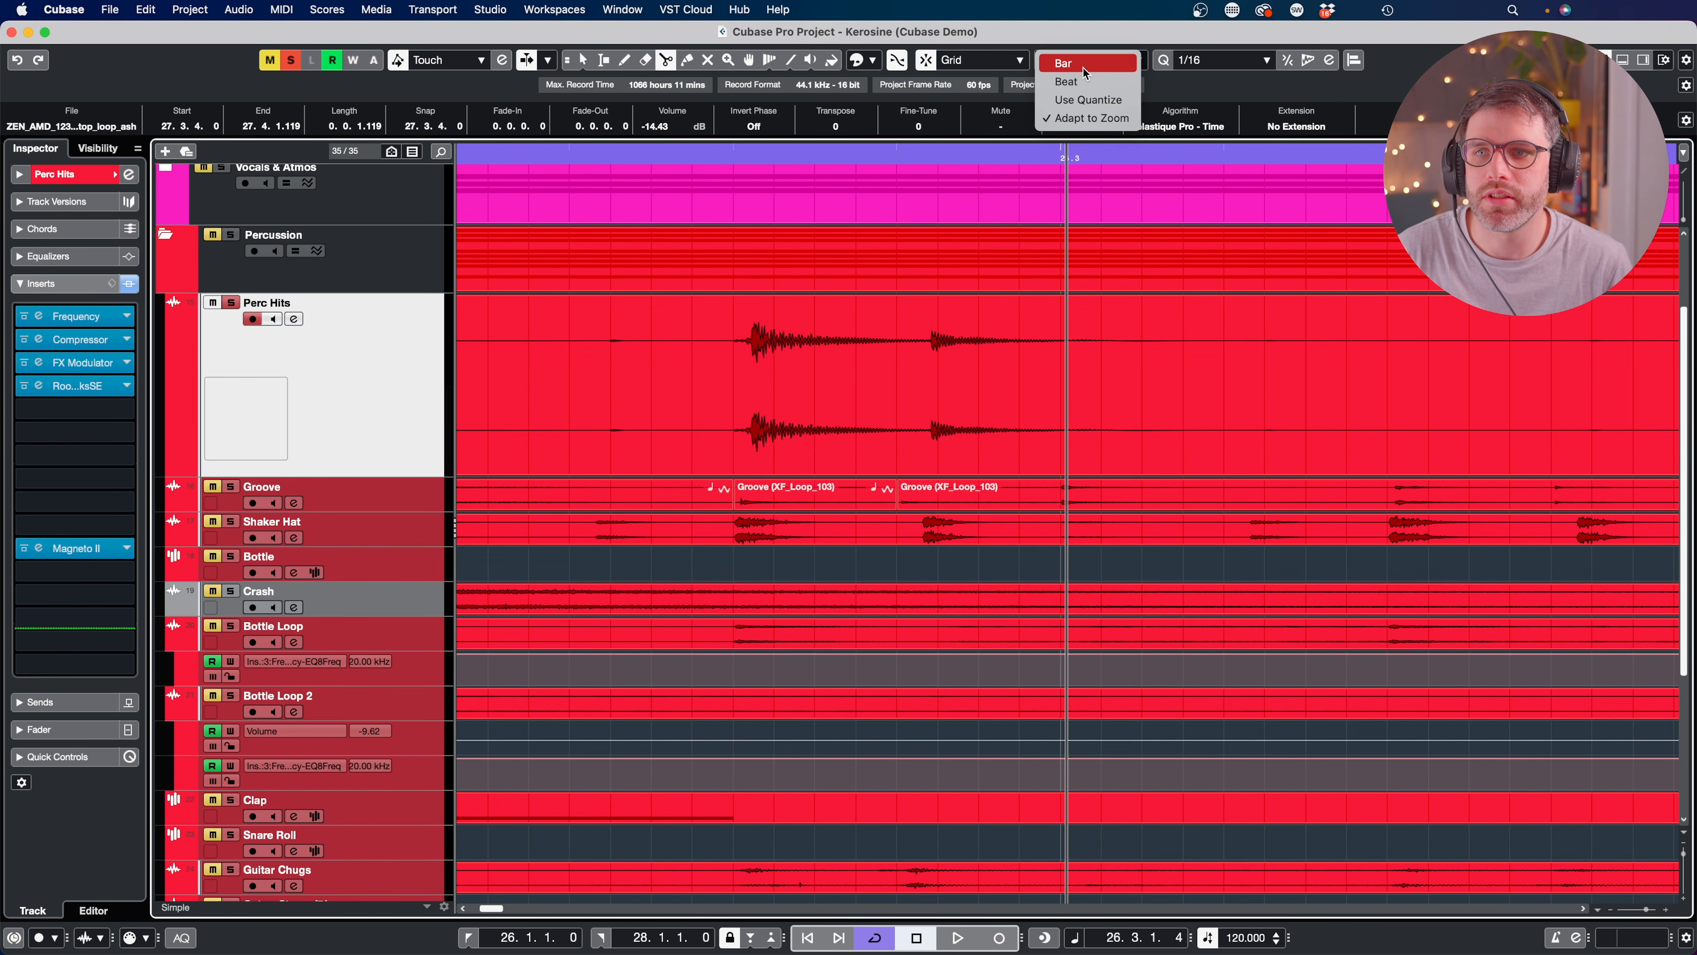
left_click(1084, 67)
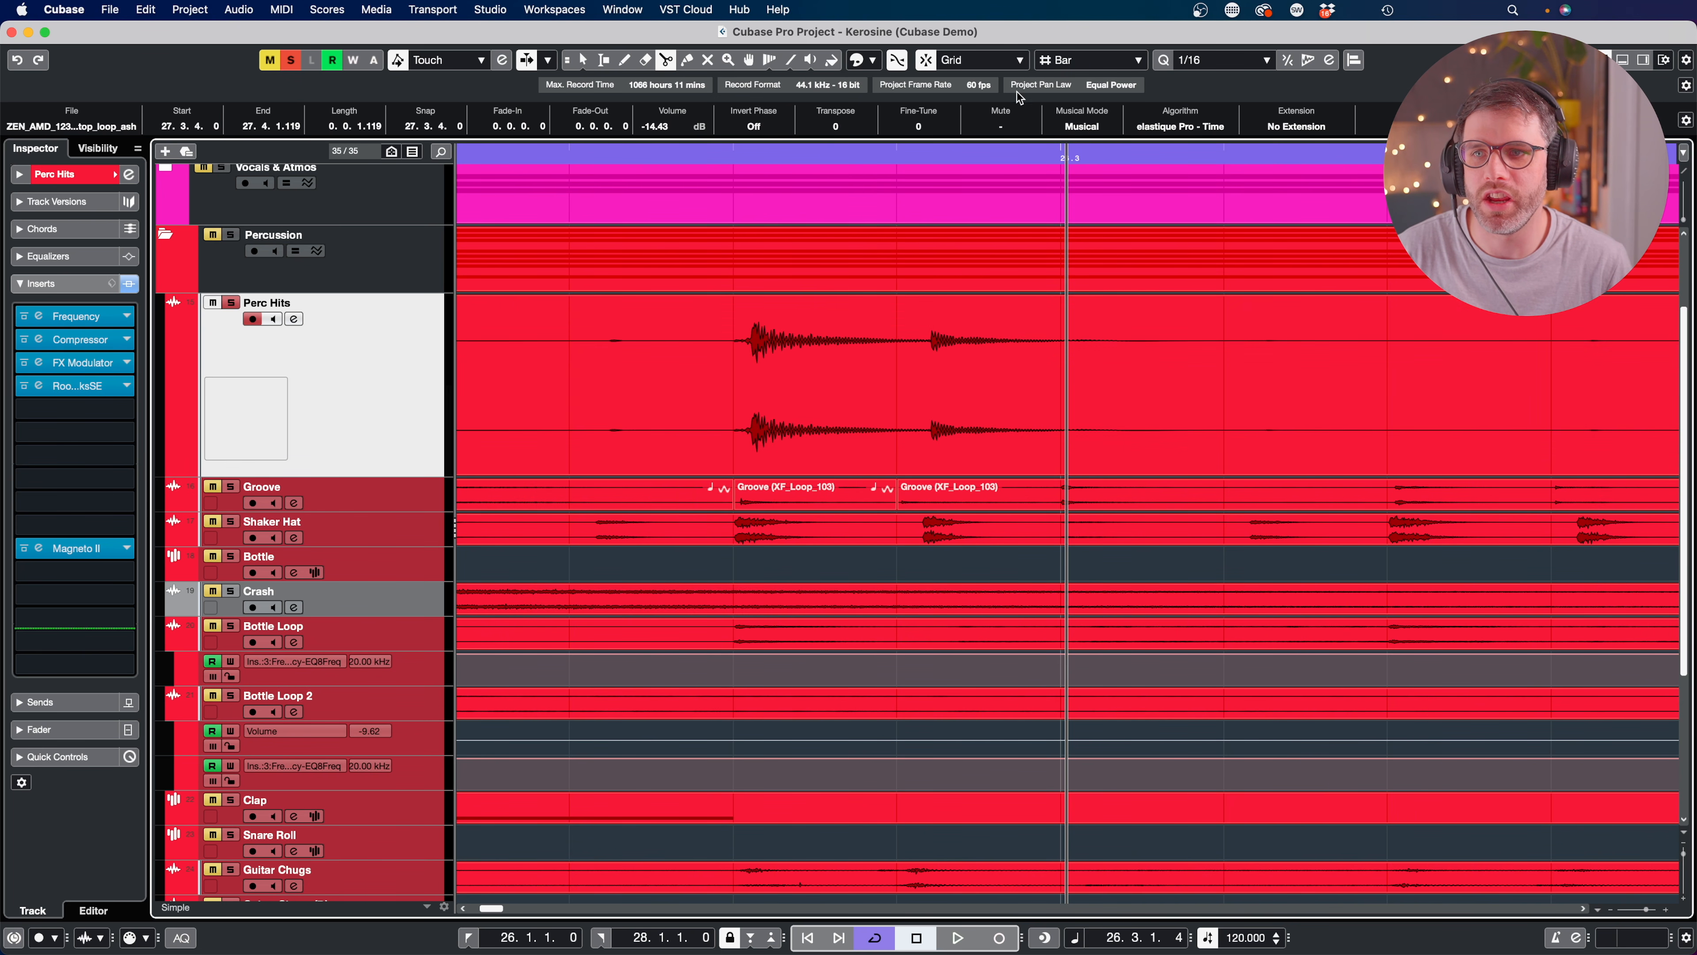
left_click(1082, 64)
left_click(1076, 72)
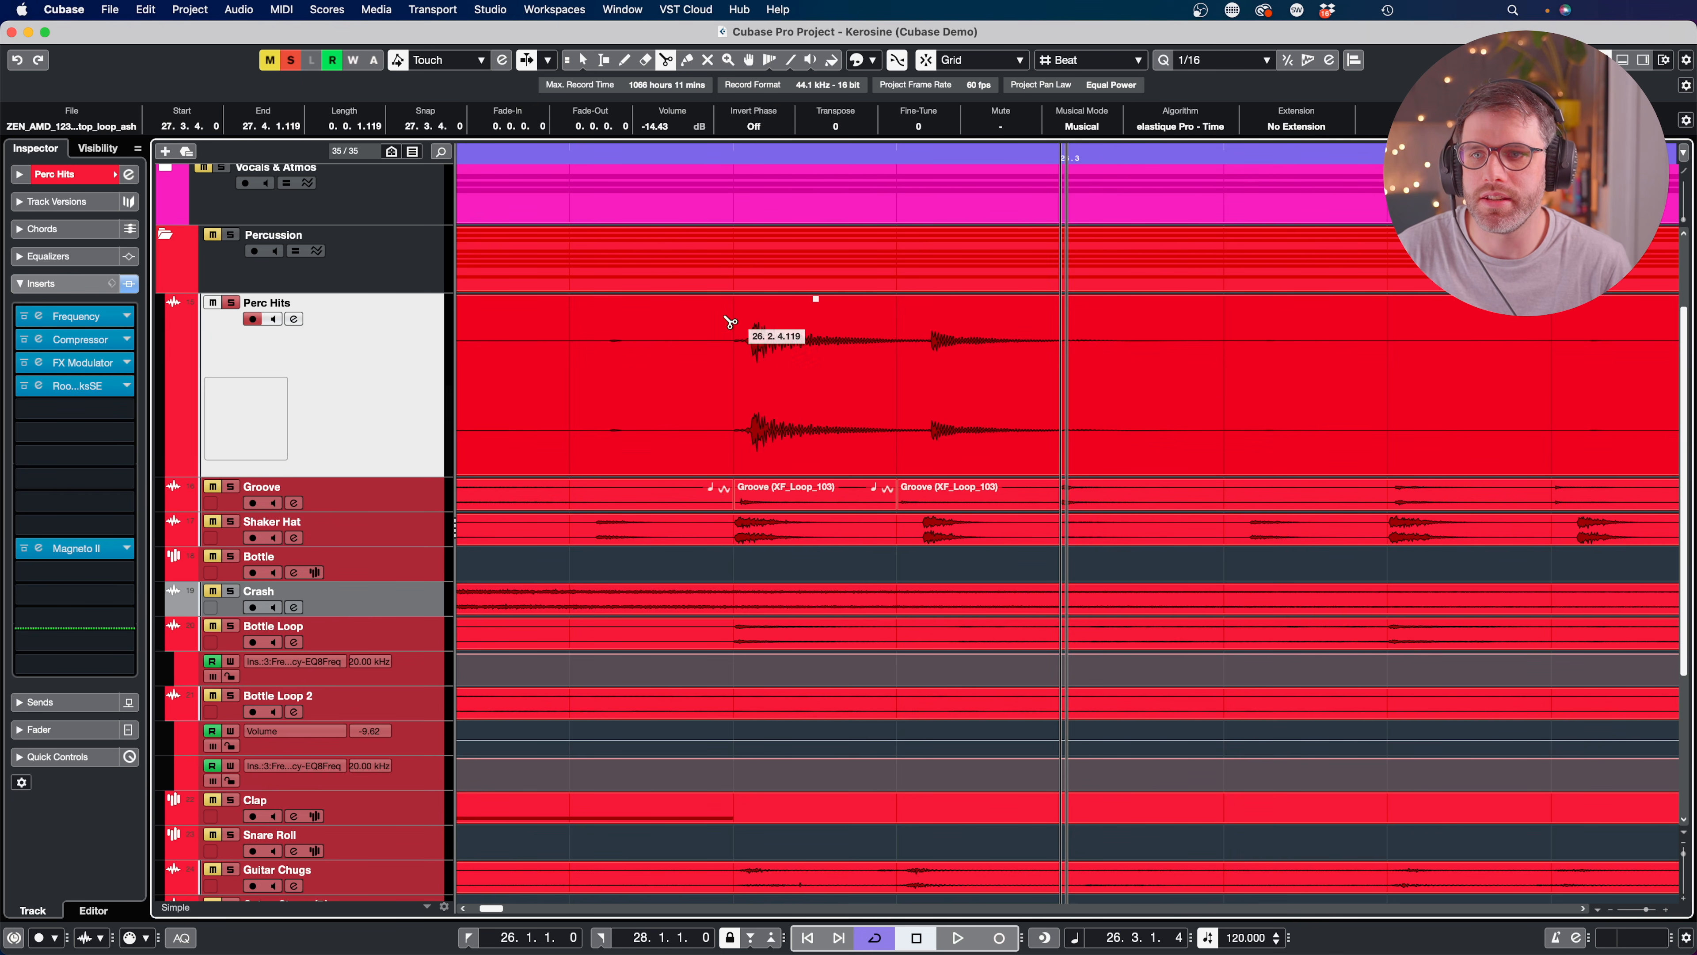
left_click(1102, 62)
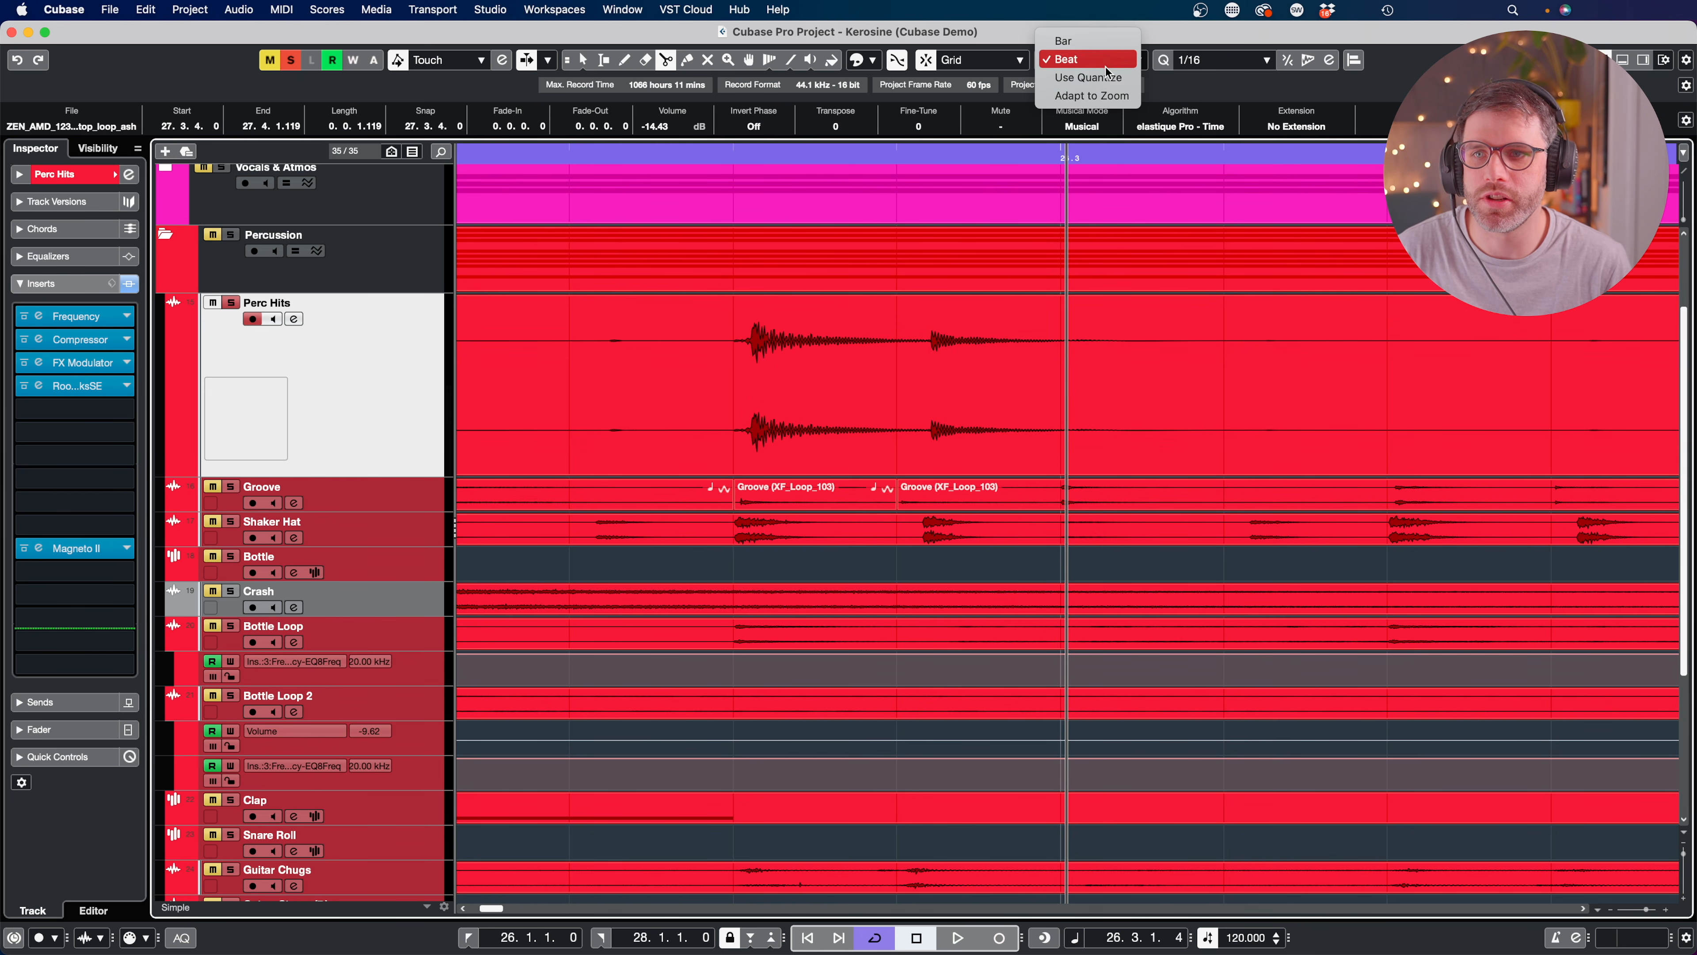
left_click(1104, 85)
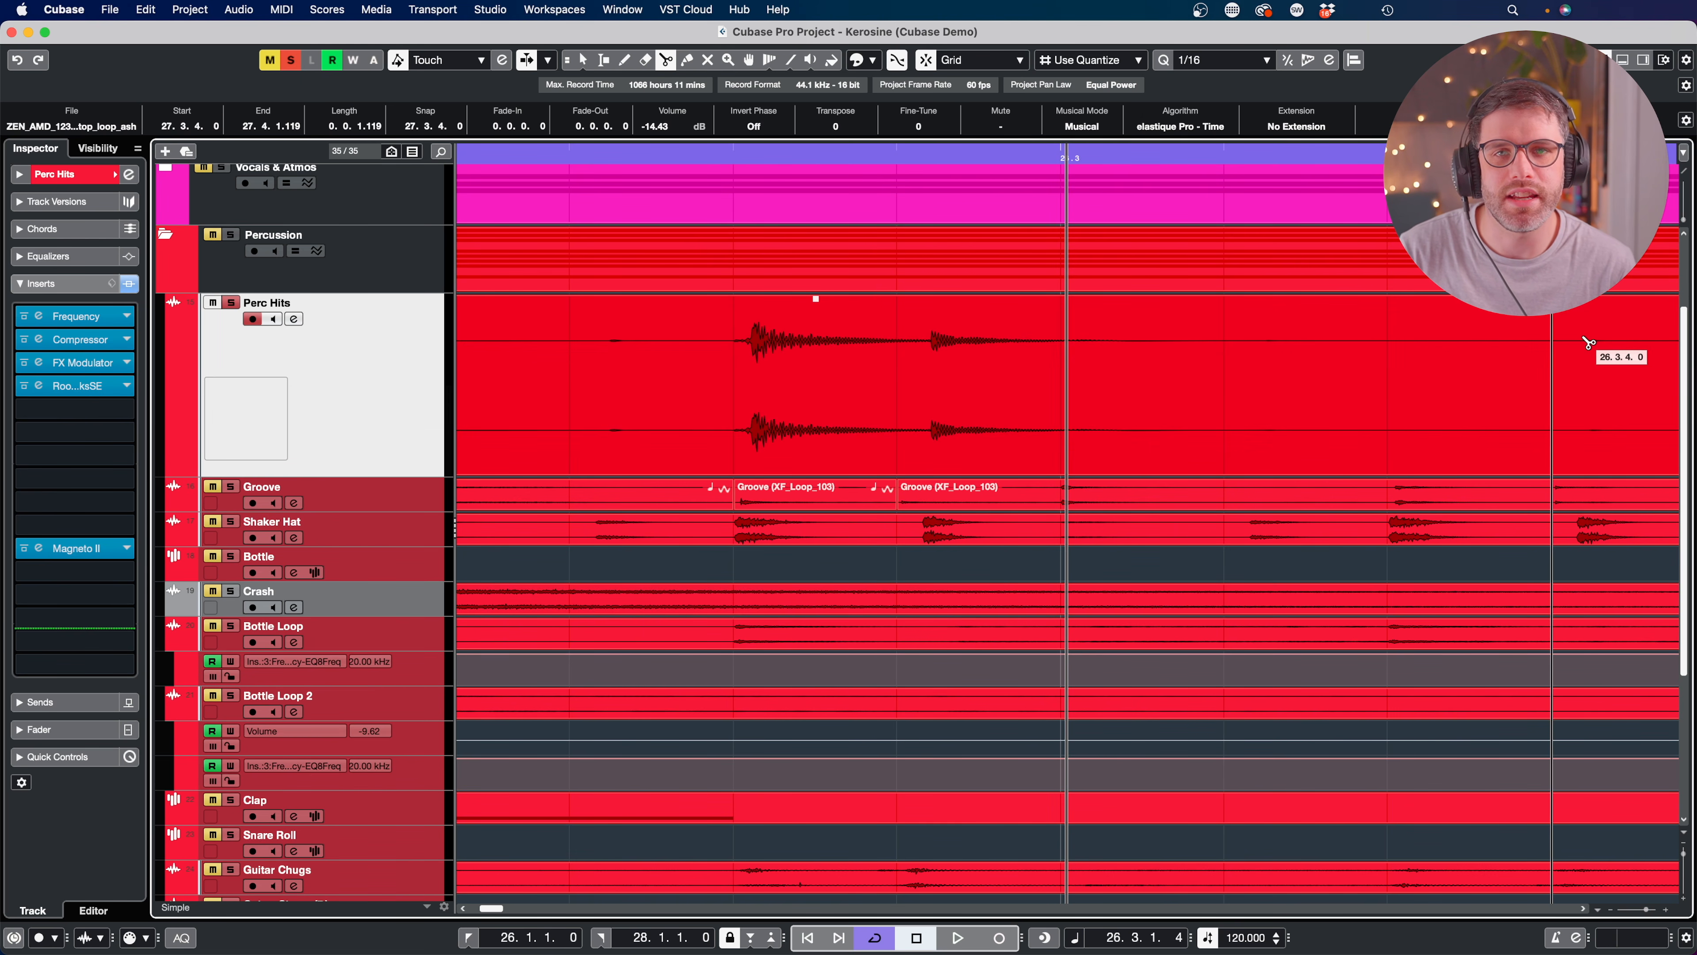
left_click(1100, 60)
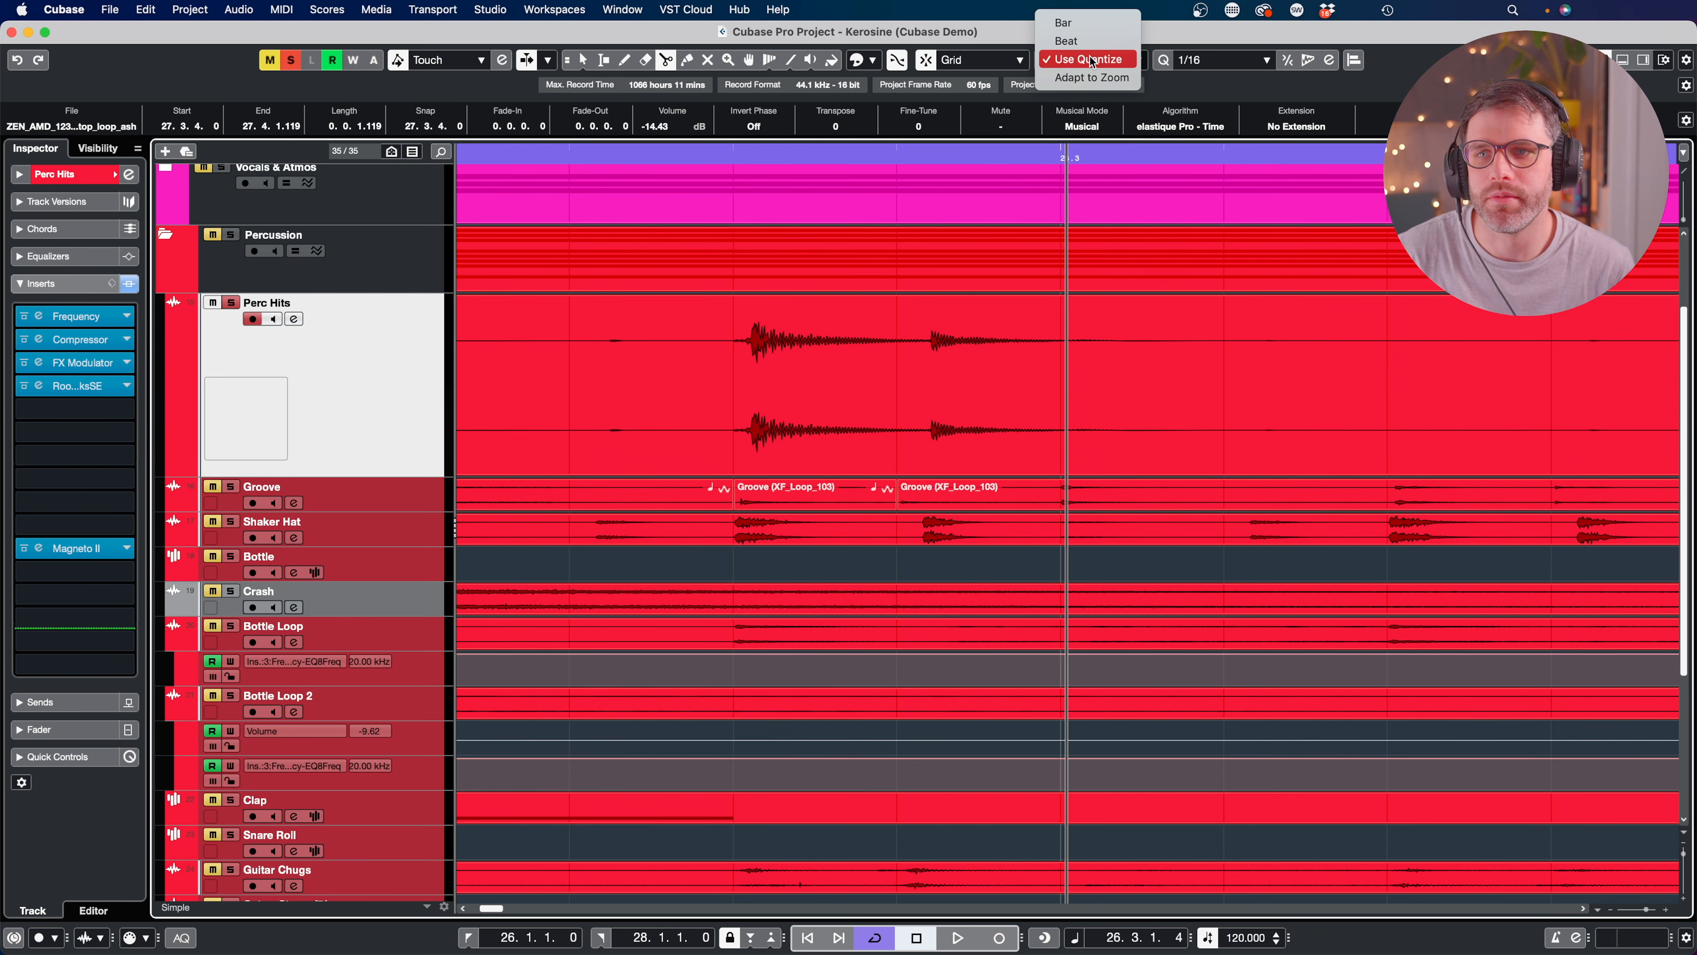
left_click(1092, 77)
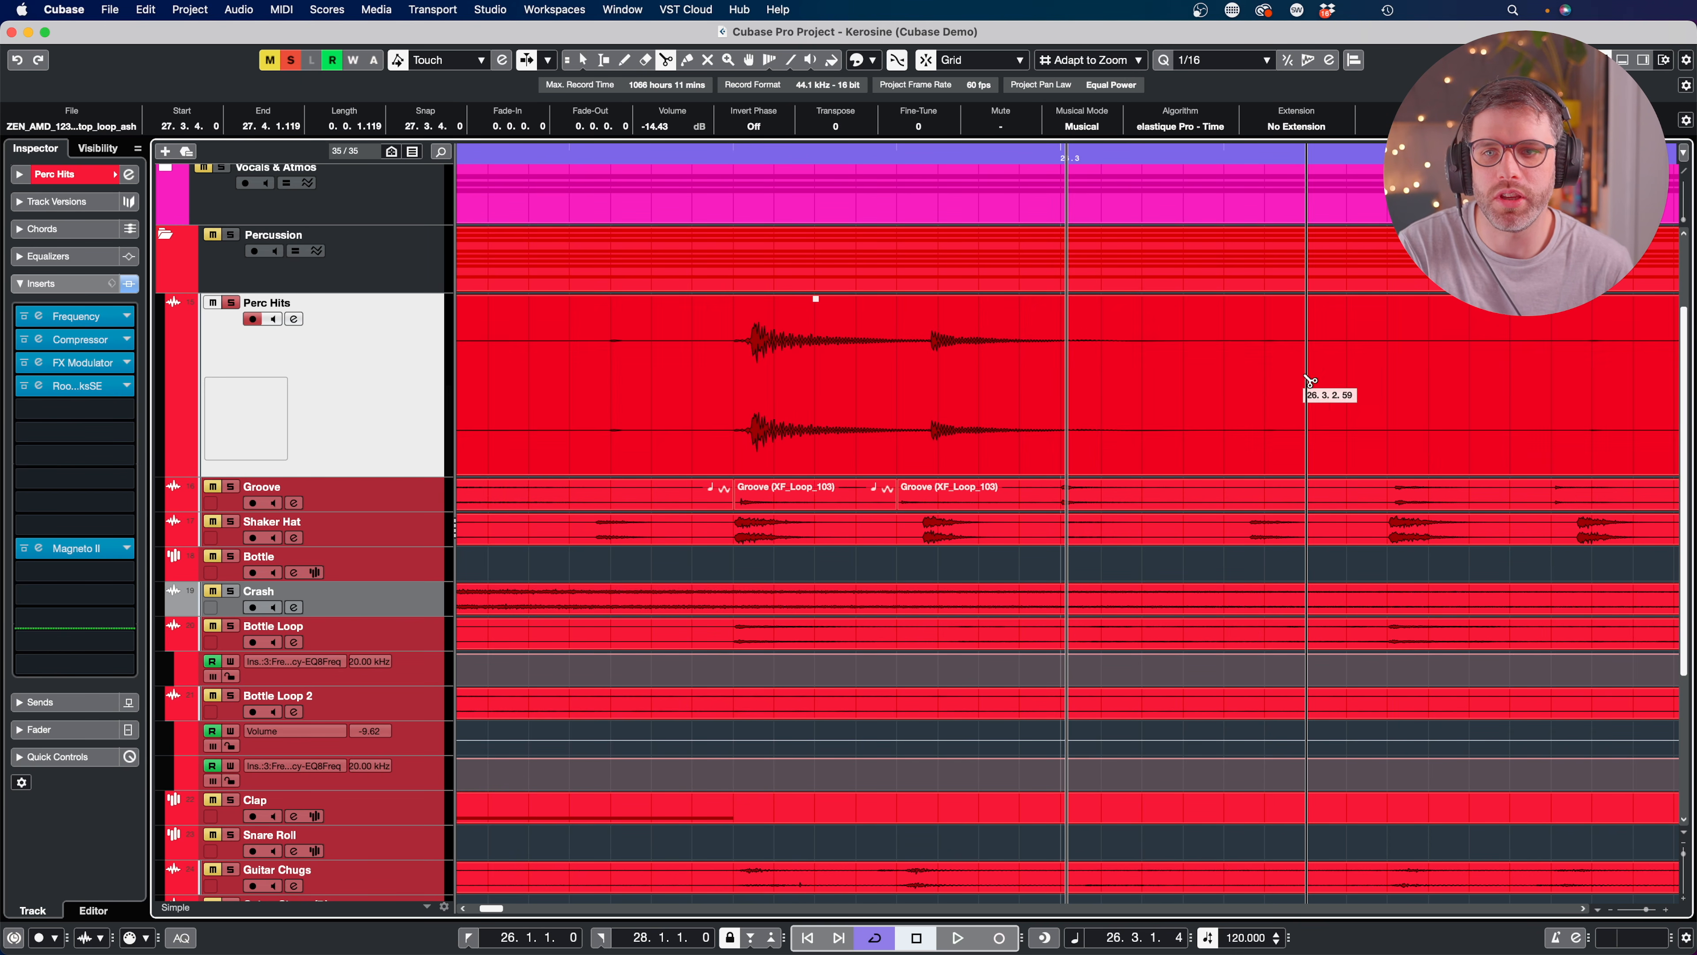
Check how the split positions on the first Perc Hits event follow the zoom-adaptive grid out to bar level.
key("g")
key("g")
key("g")
key("g")
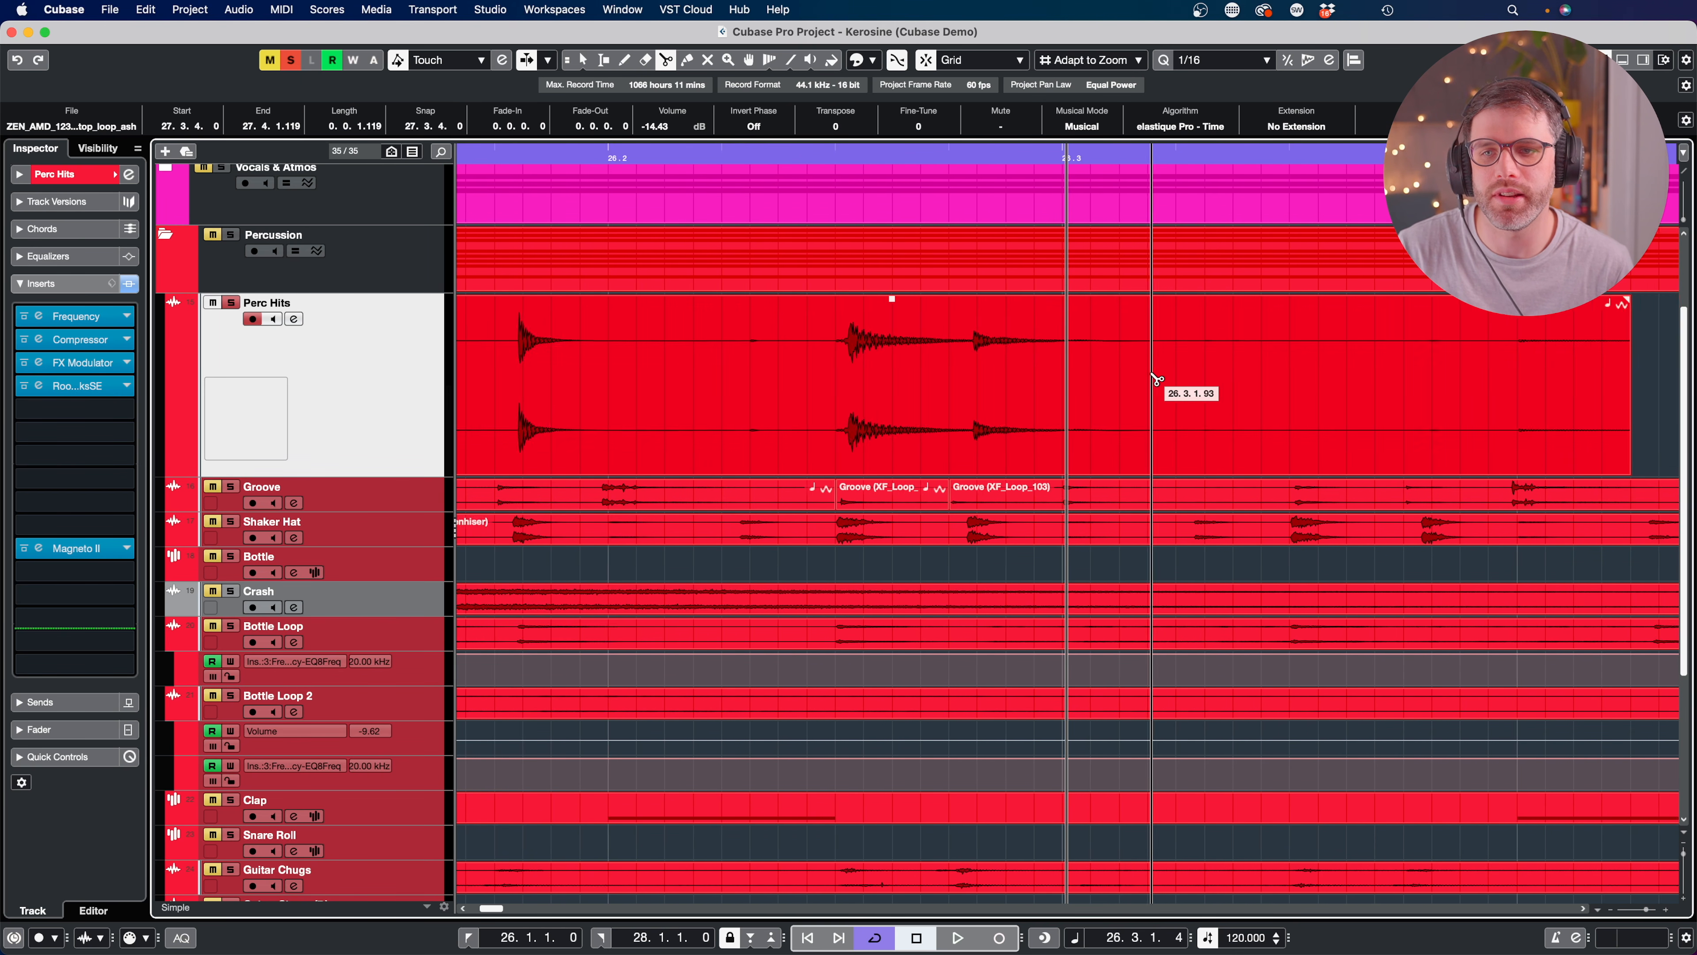
key("g")
key("g")
key("g")
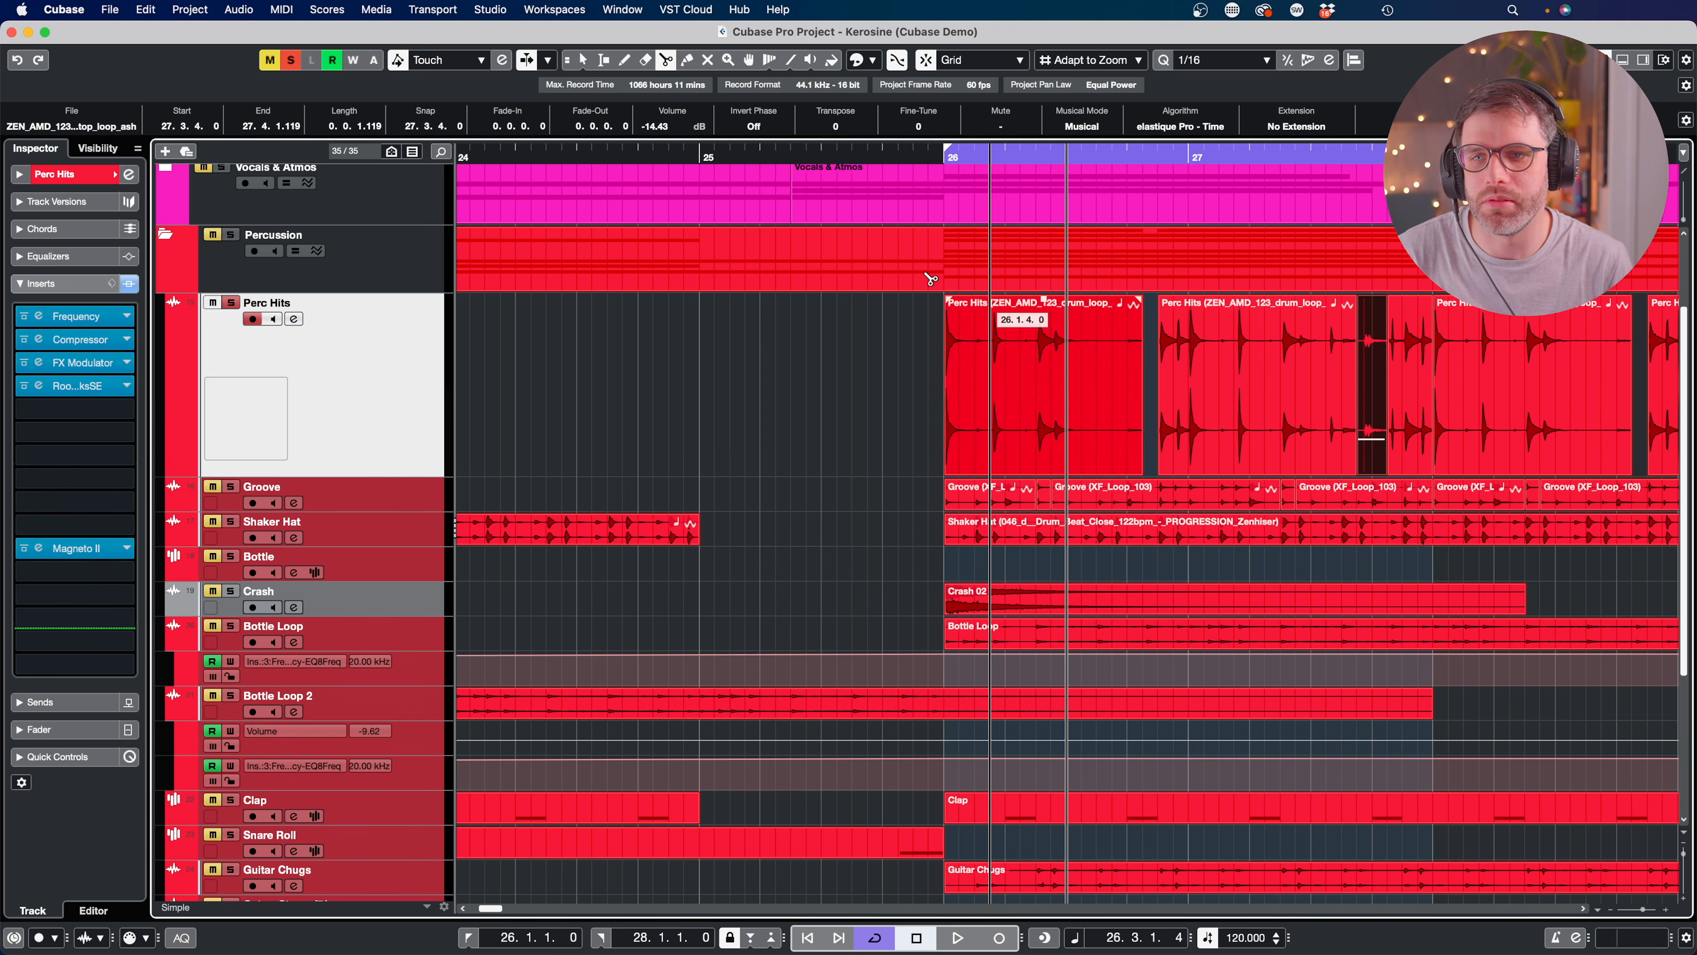
Return to the selection tool, reduce the Perc Hits track's height, and show the Groove track enlarged and soloed.
key("1")
left_click_drag(420, 476, 421, 329)
left_click(226, 357)
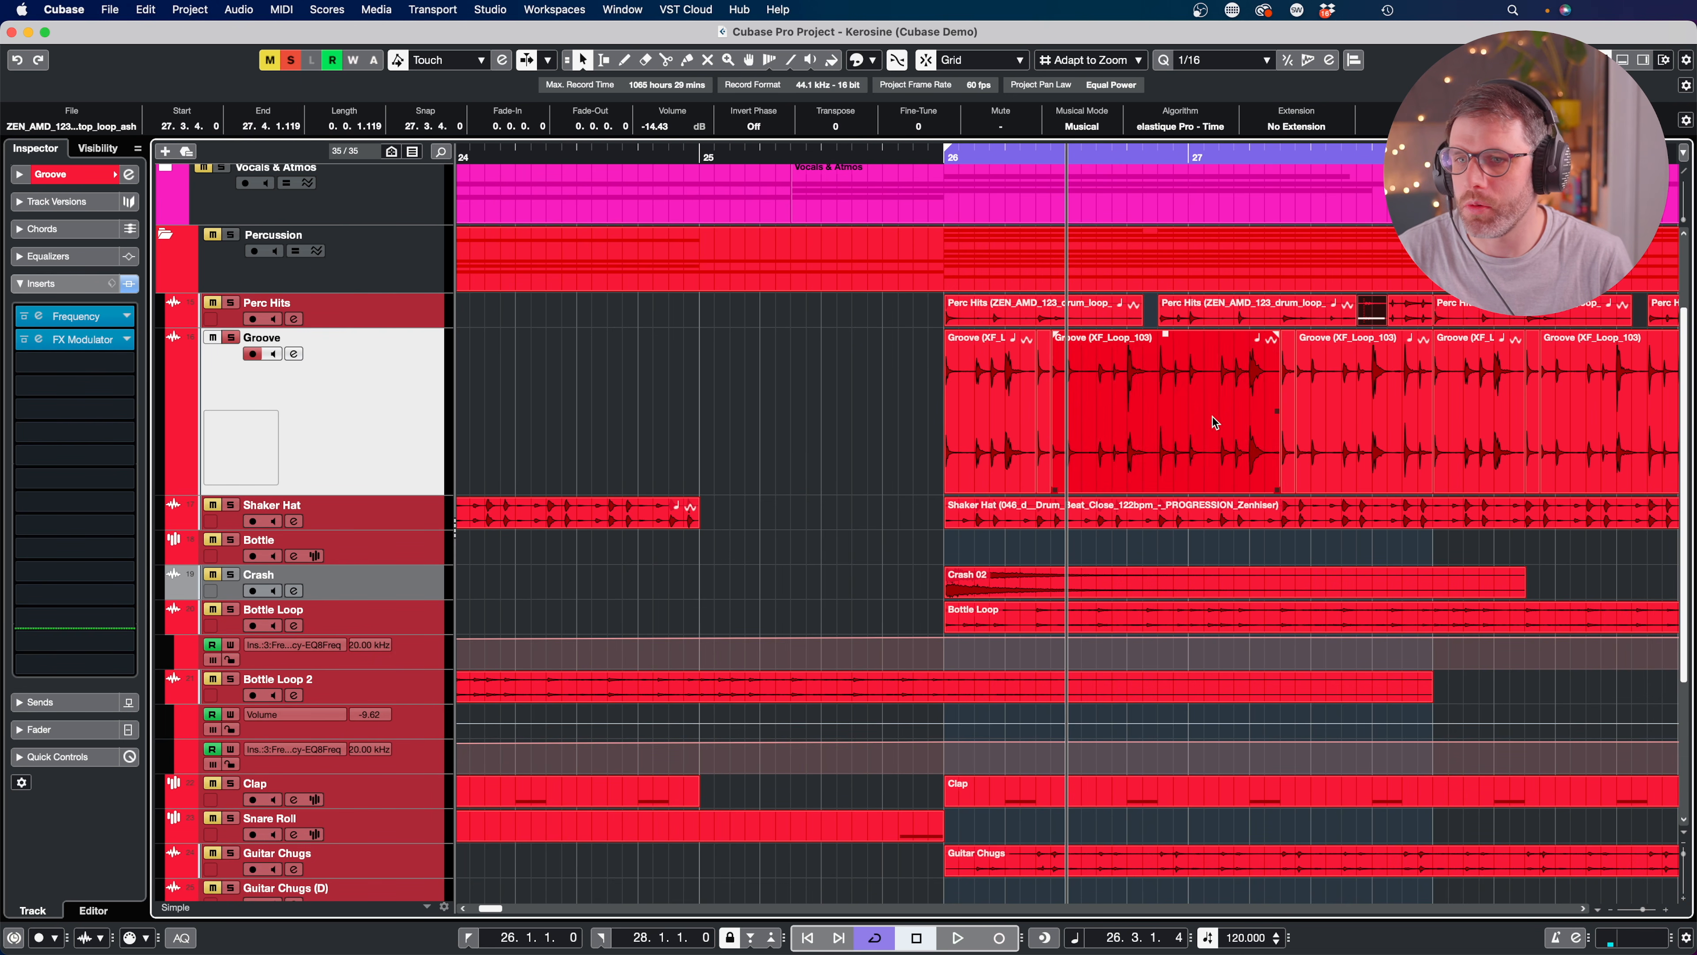
key("h")
Delete the short Groove event at 26.2.3, extend the first event's end to 26.2.3.119, and play from bar 26.
left_click(979, 391)
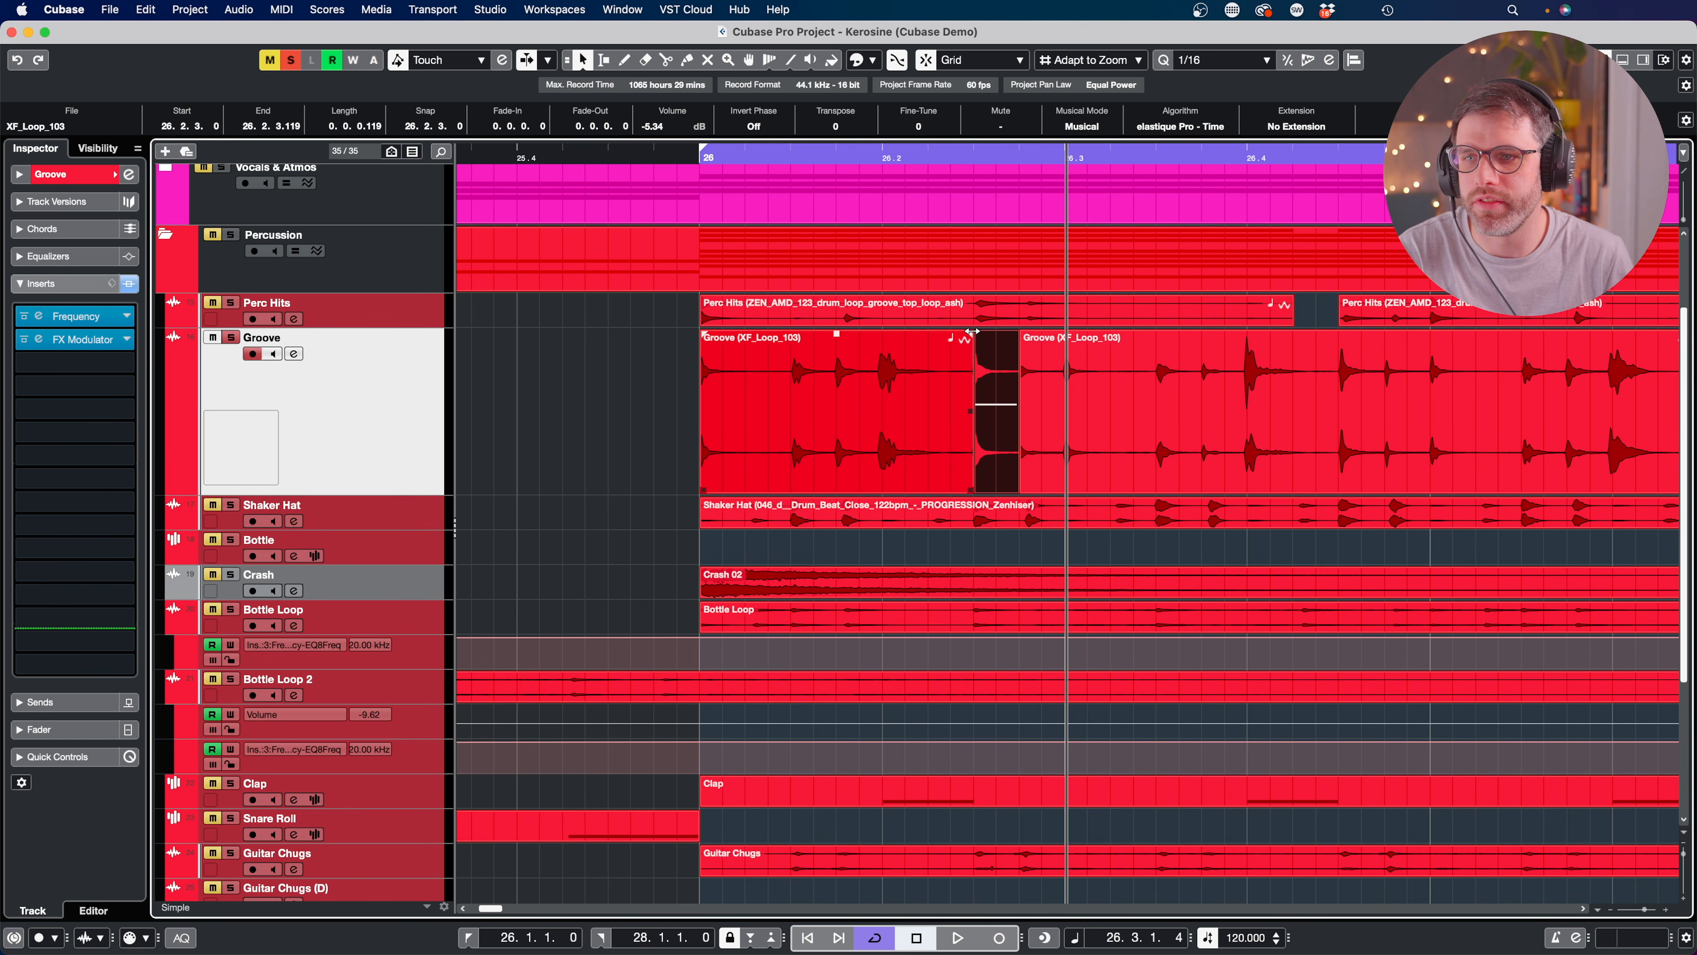
key("Delete")
left_click_drag(975, 493, 1020, 493)
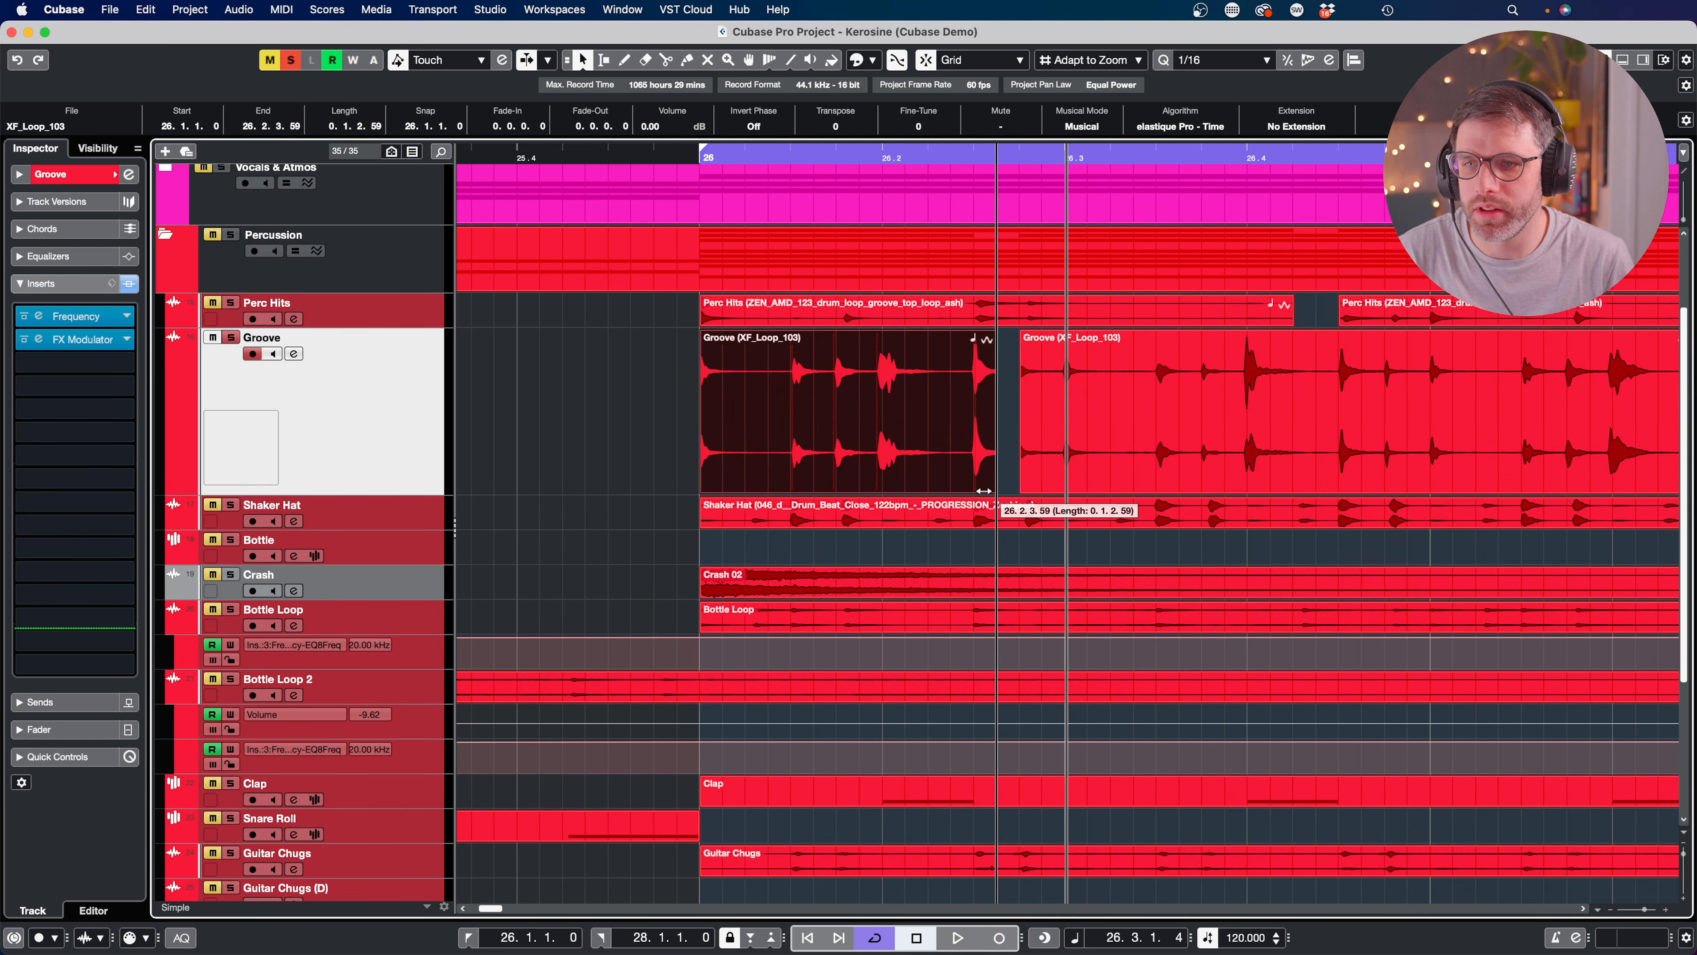
left_click(699, 158)
key("space")
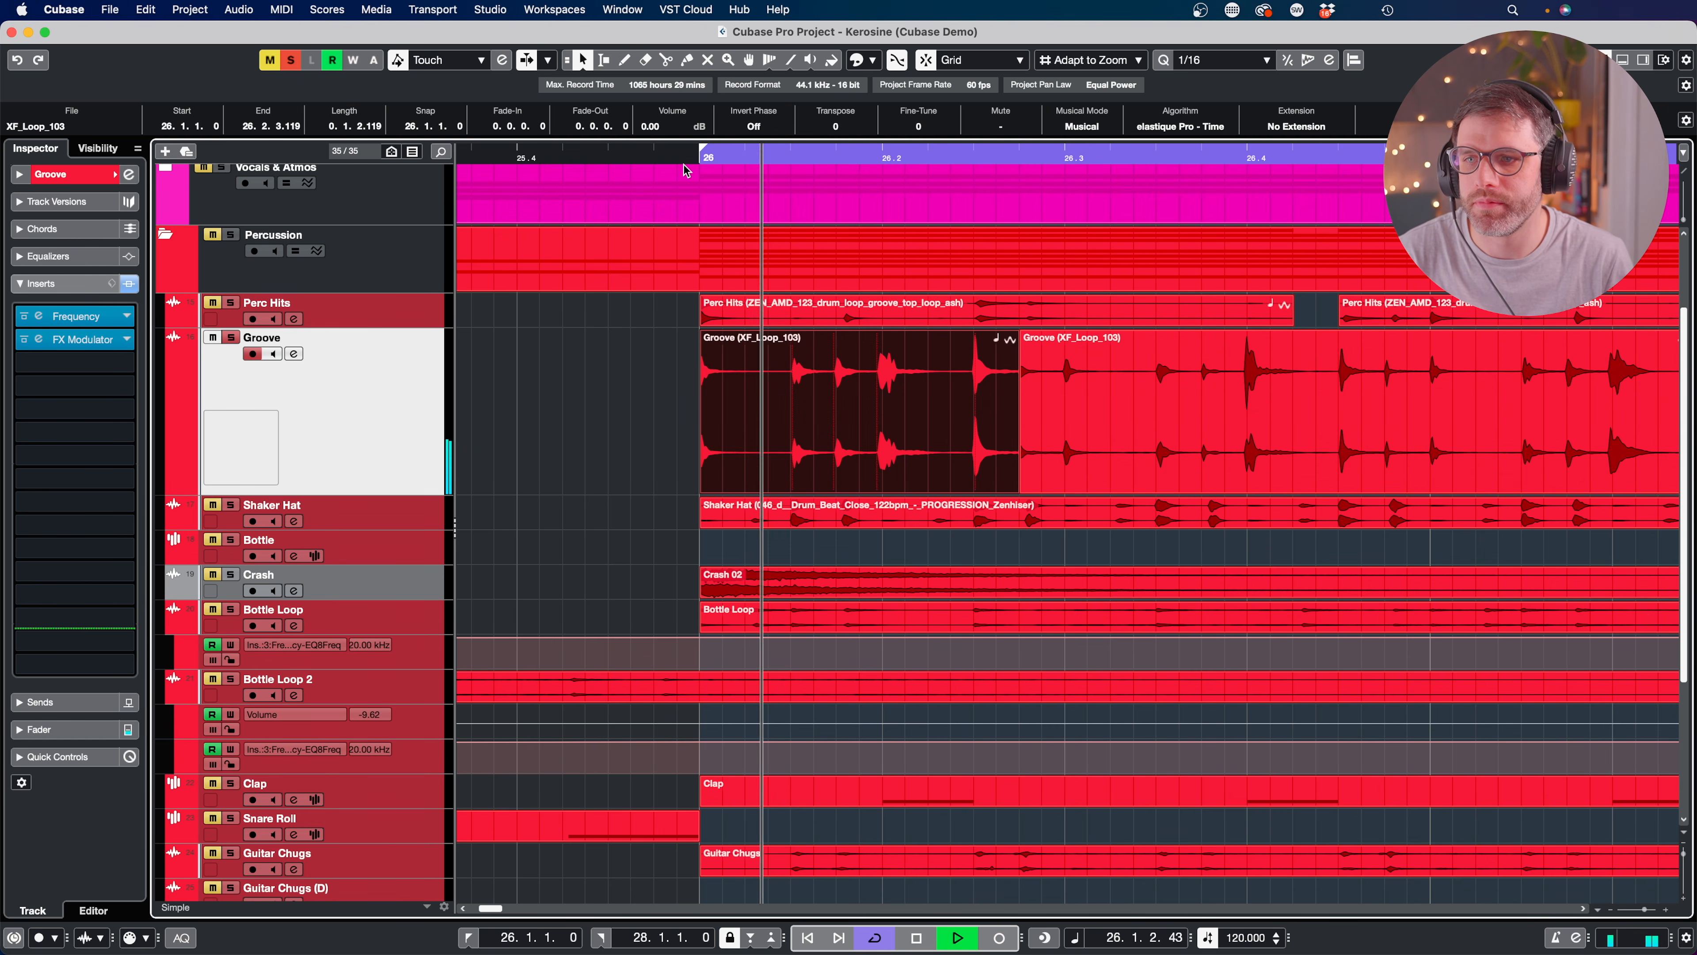
key("space")
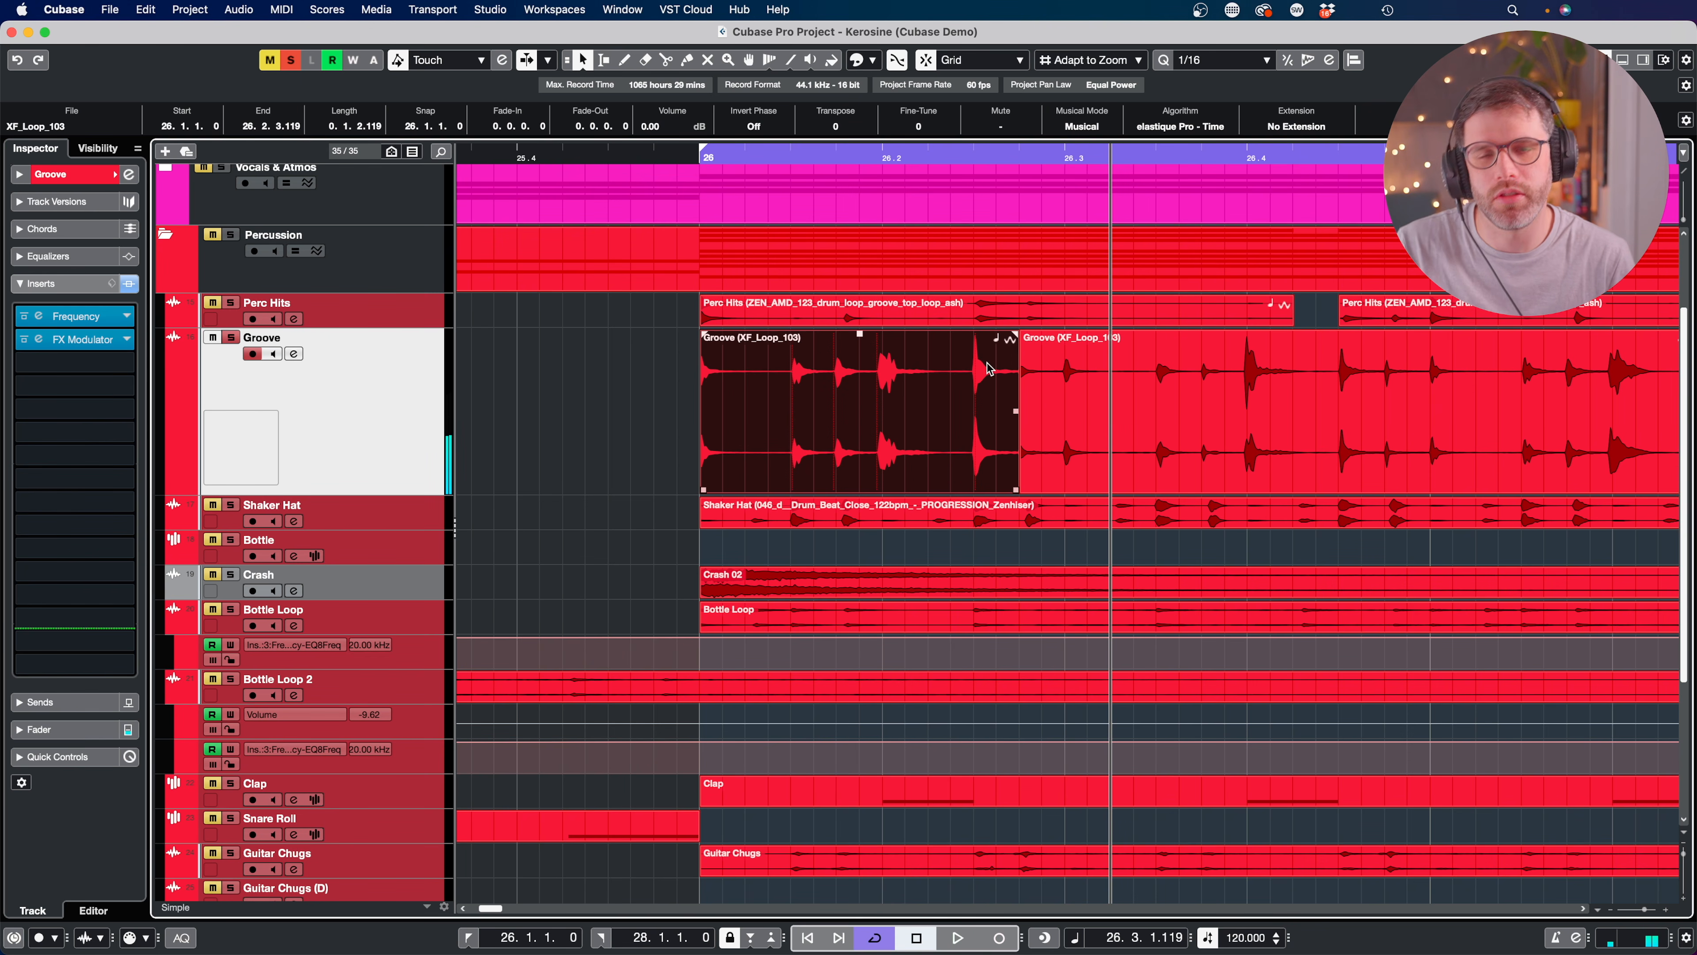
Undo the extension and the deletion on the Groove track, and play the edited loop from bar 26.
key("super+z")
key("super+z")
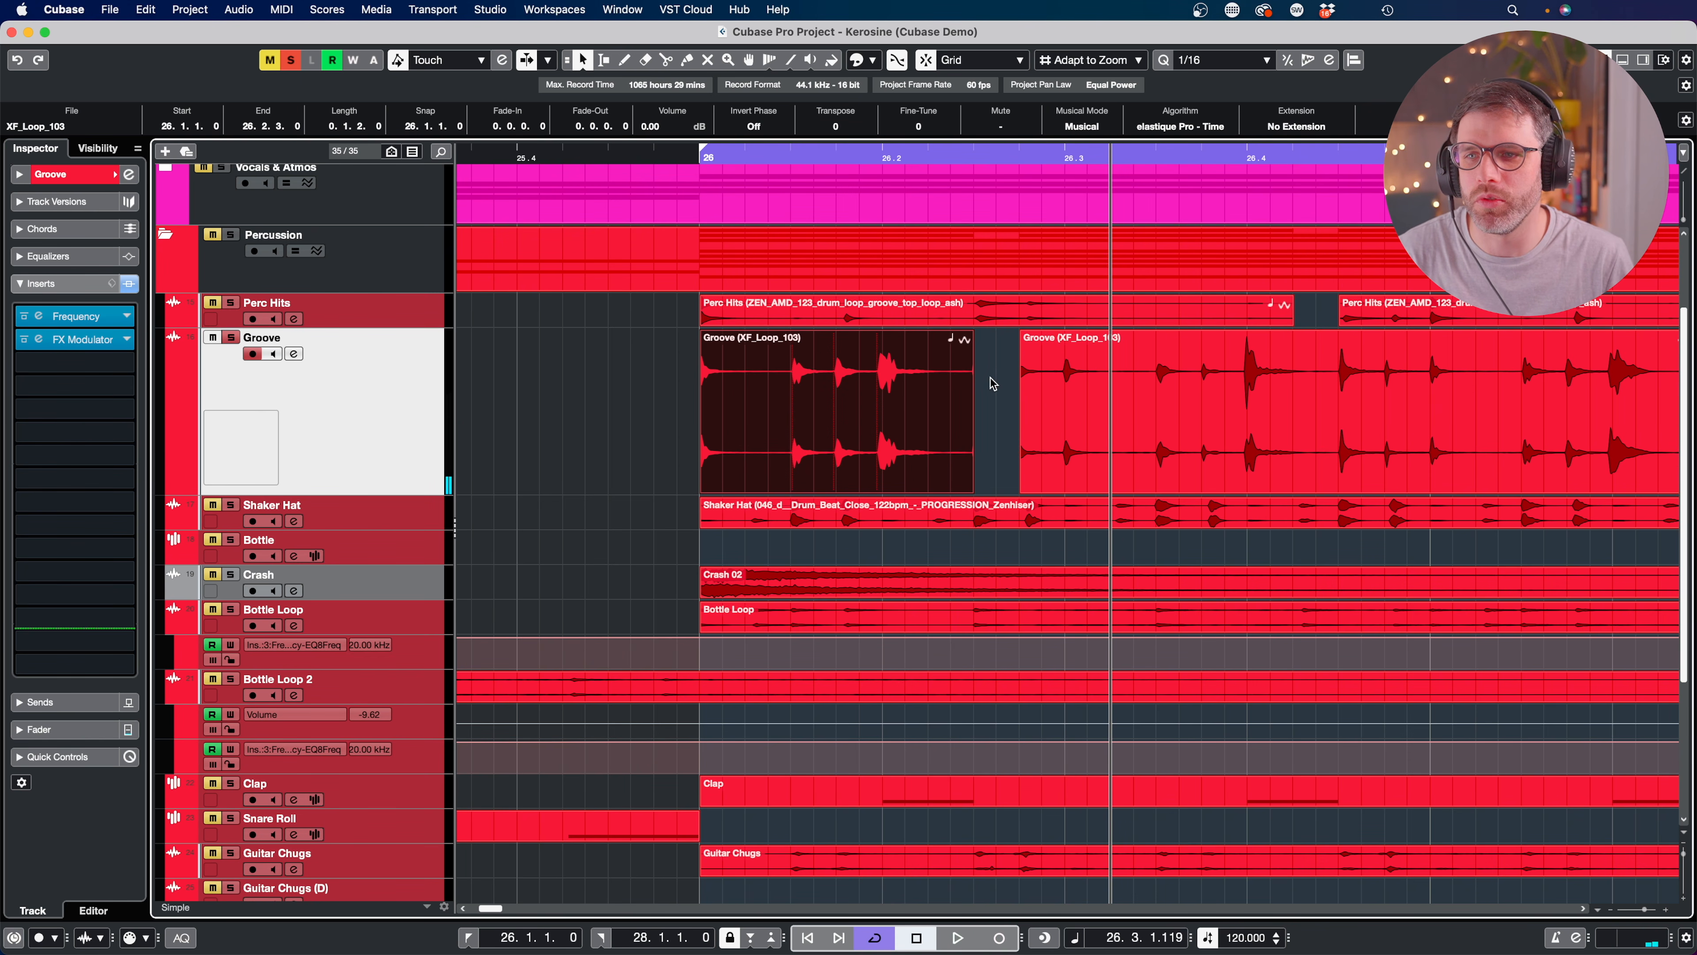
left_click(703, 156)
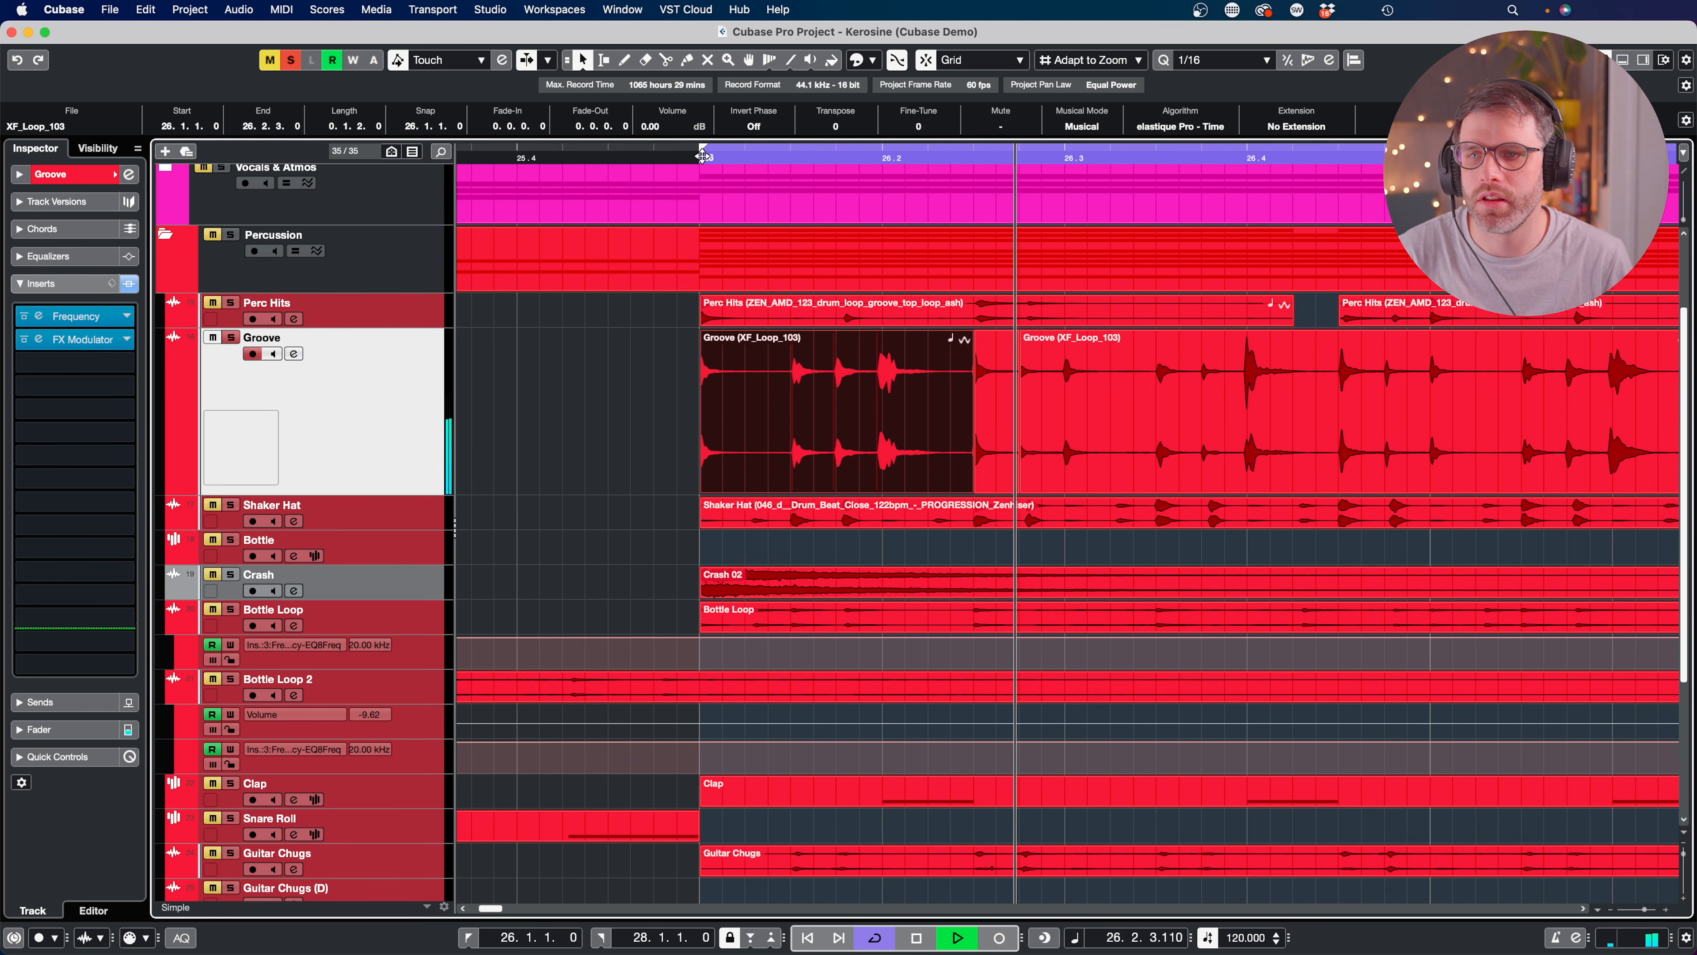
key("space")
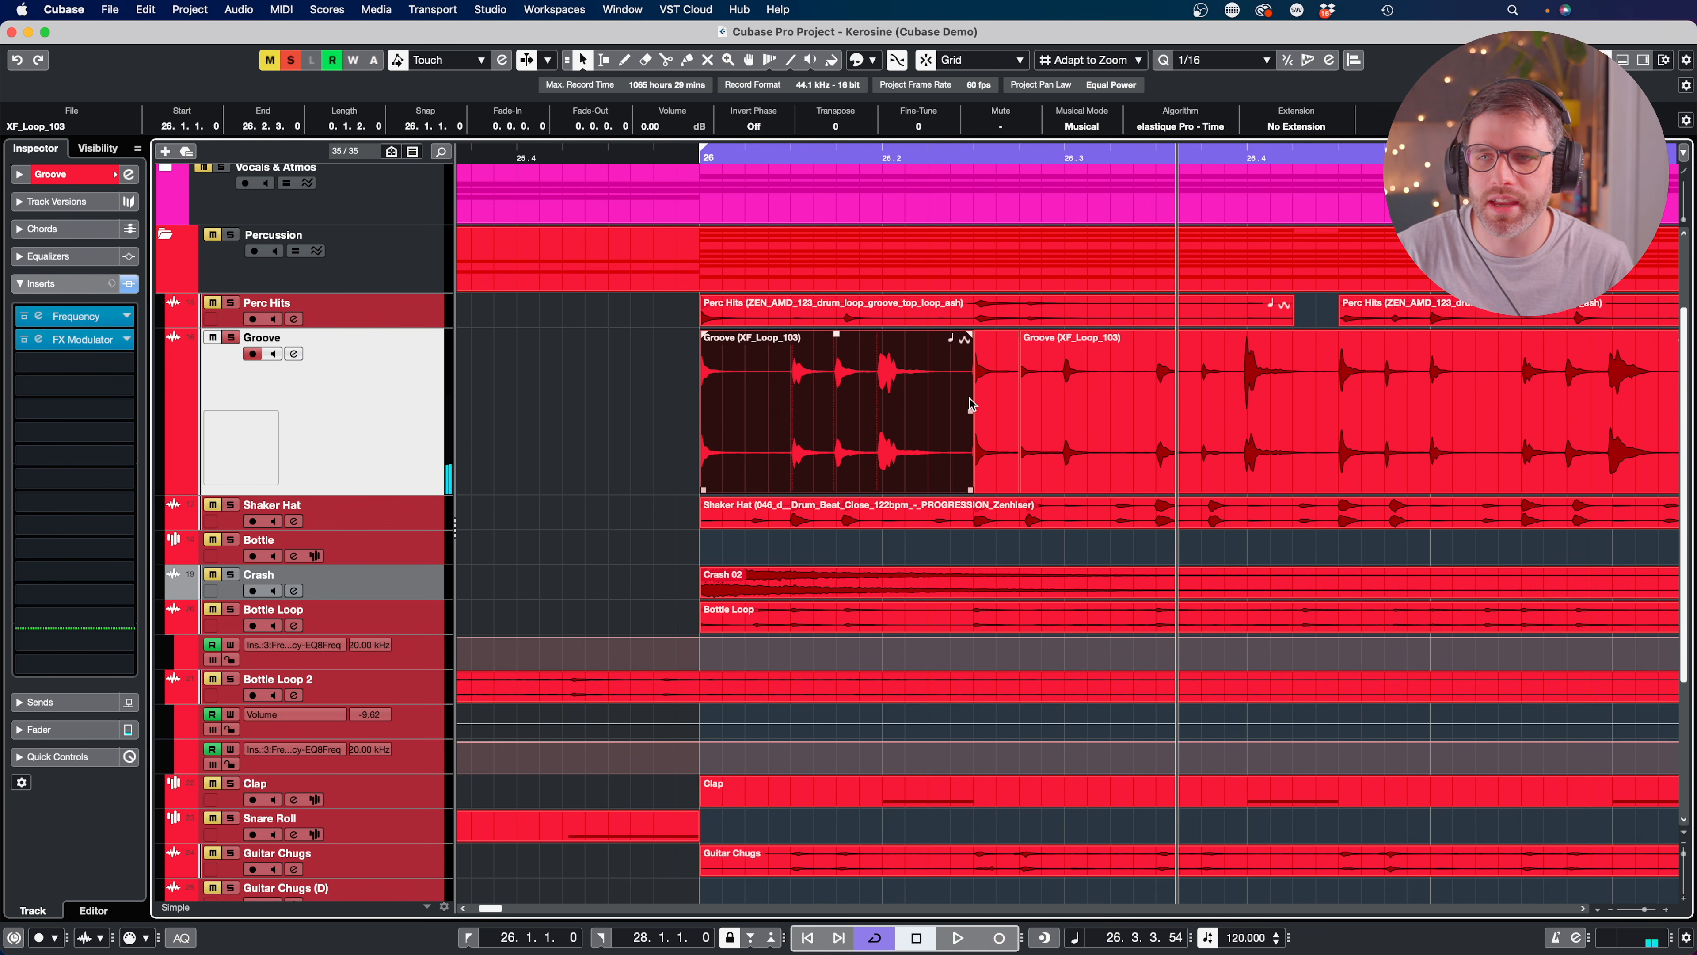
Set the volume of the short Groove event at 26.2.3 to -5.30 dB and play the Groove track.
left_click(994, 387)
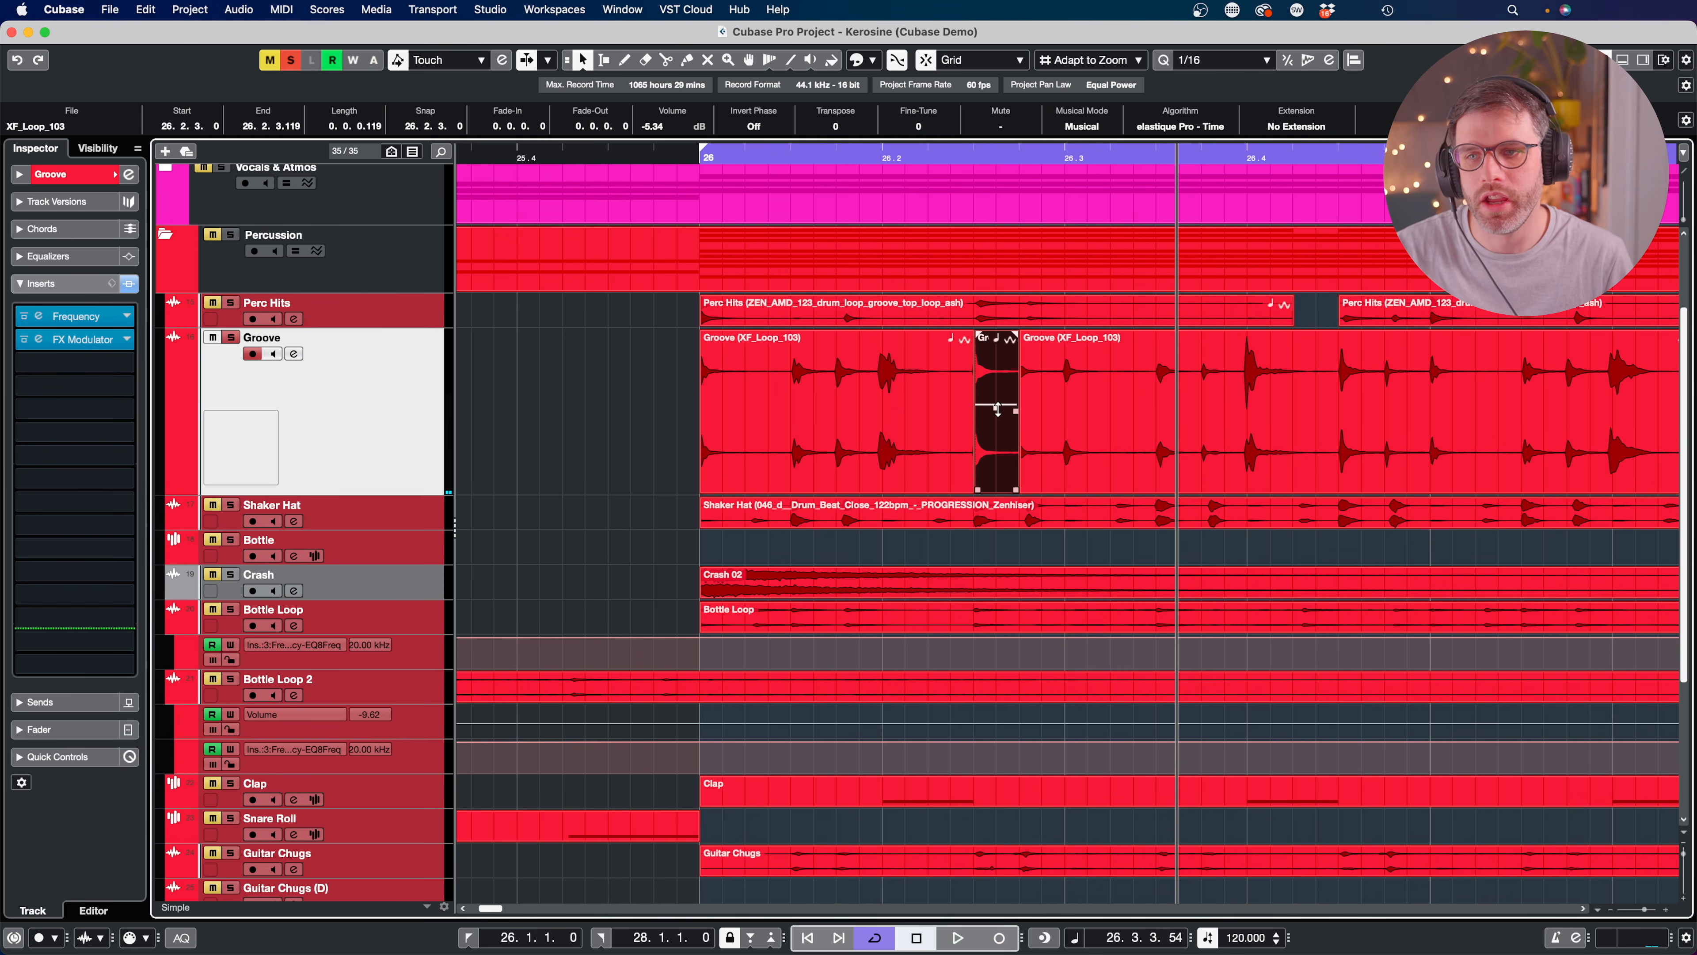
left_click_drag(997, 406, 996, 407)
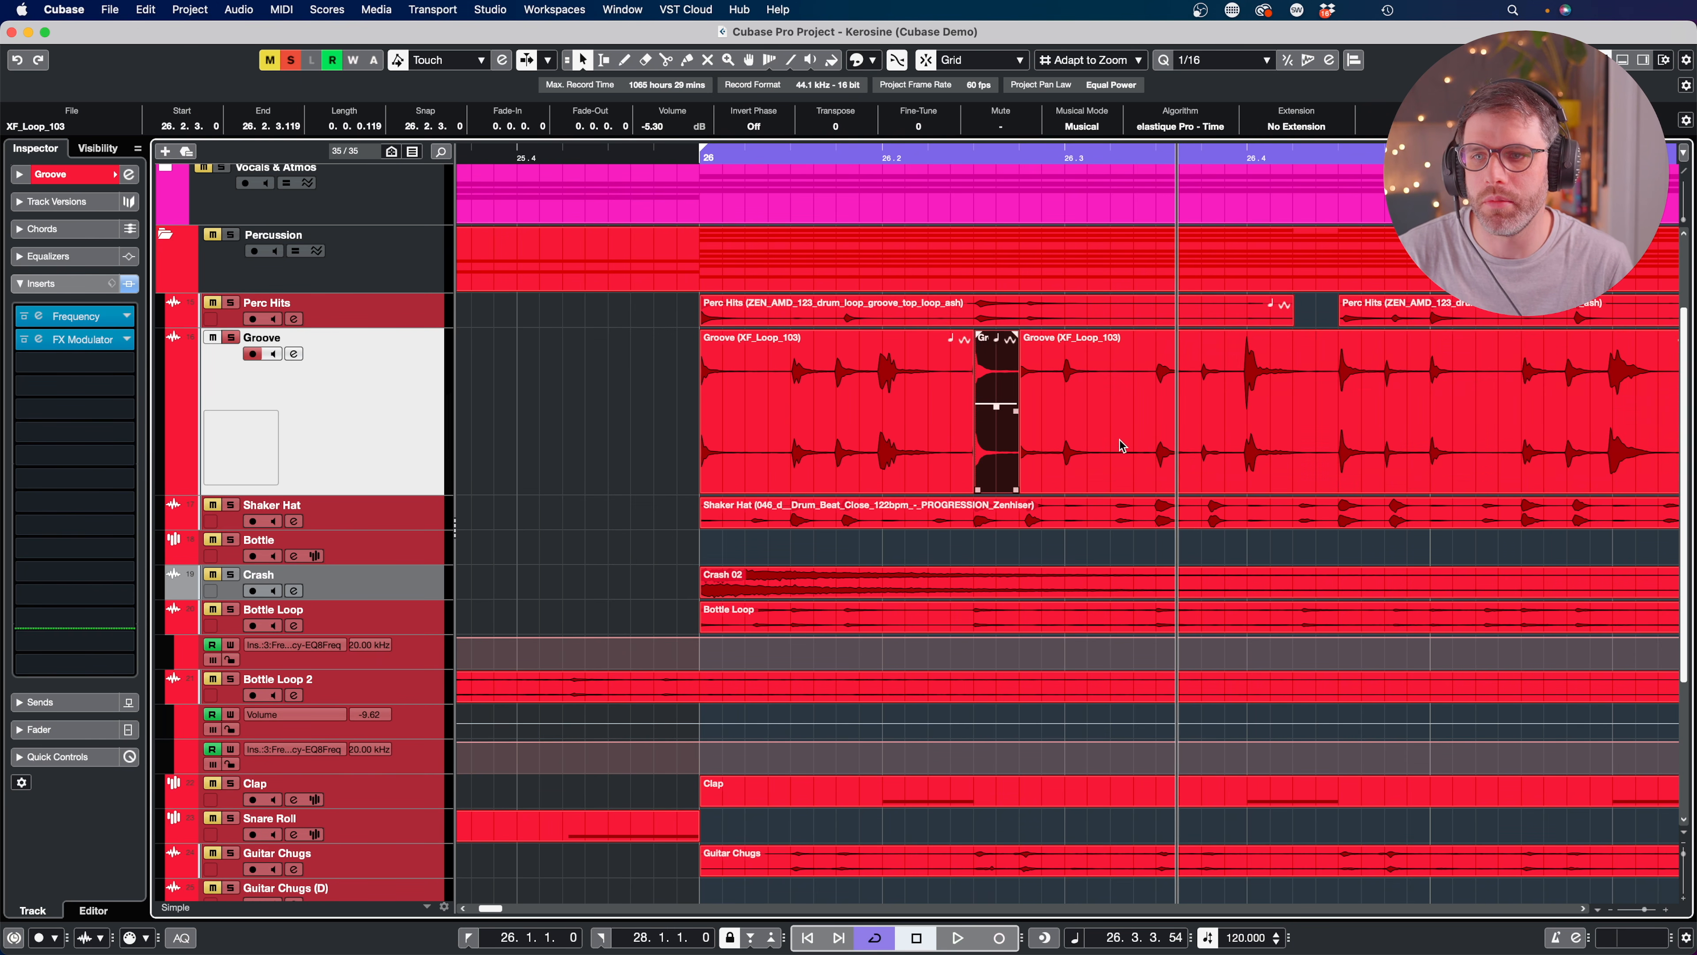
key("space")
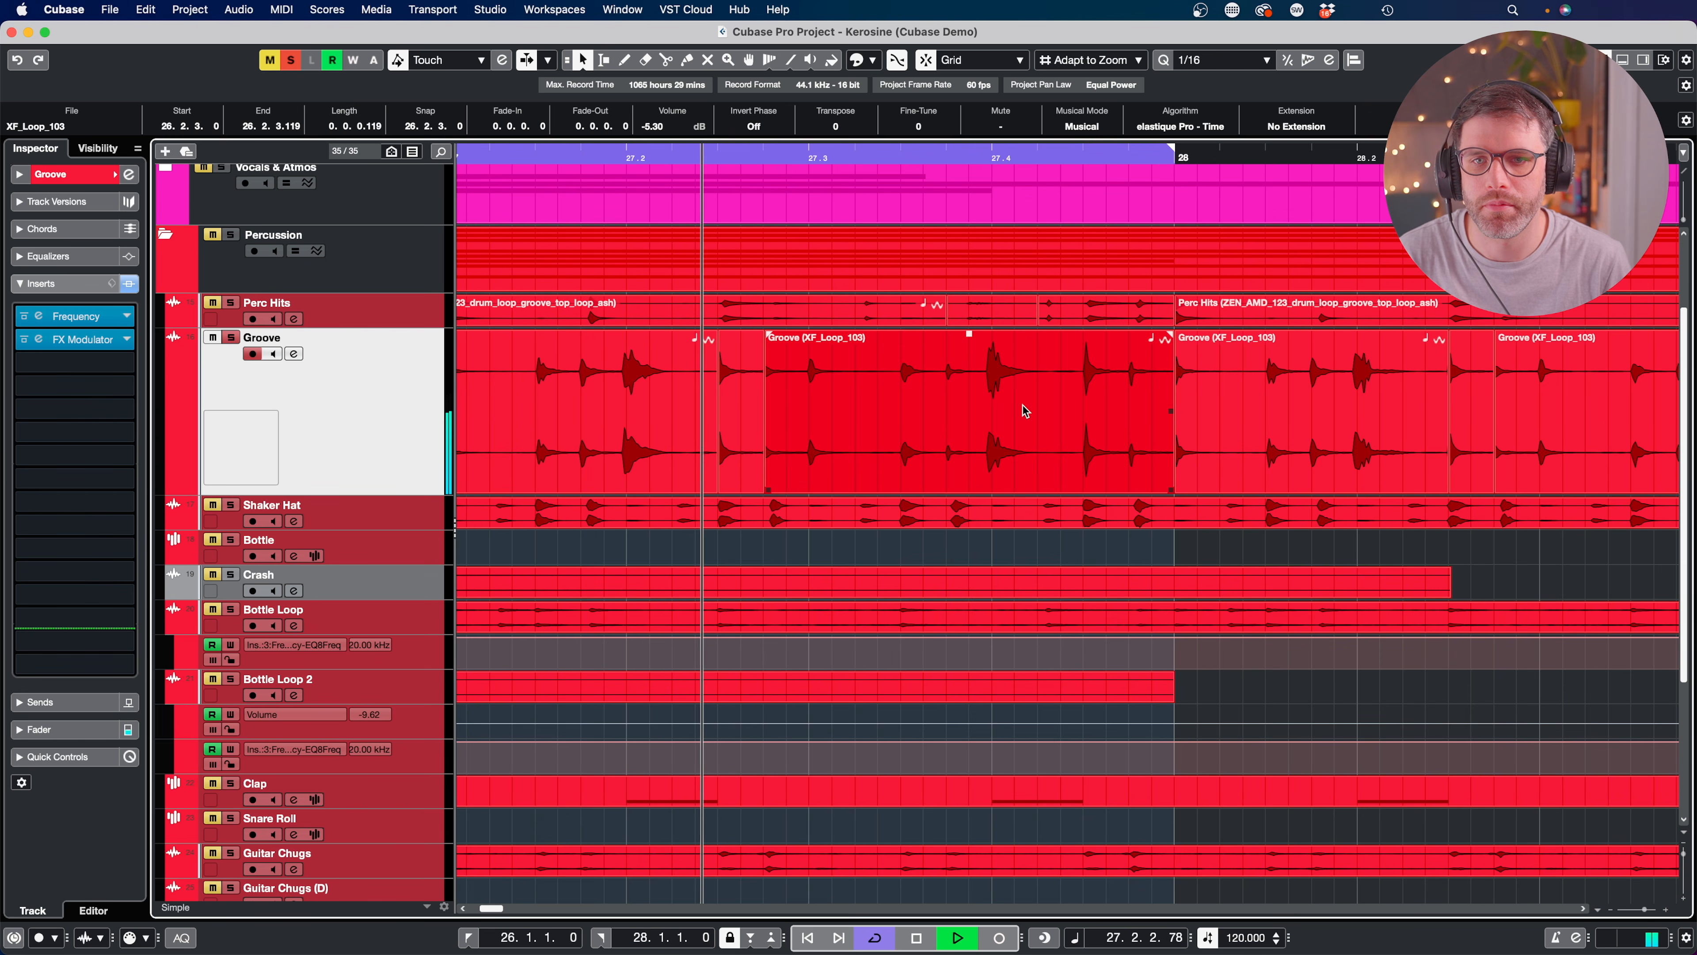
key("space")
Select the short Groove event at 27.2.3 for inspection and reduce the height of the Groove track.
left_click(722, 361)
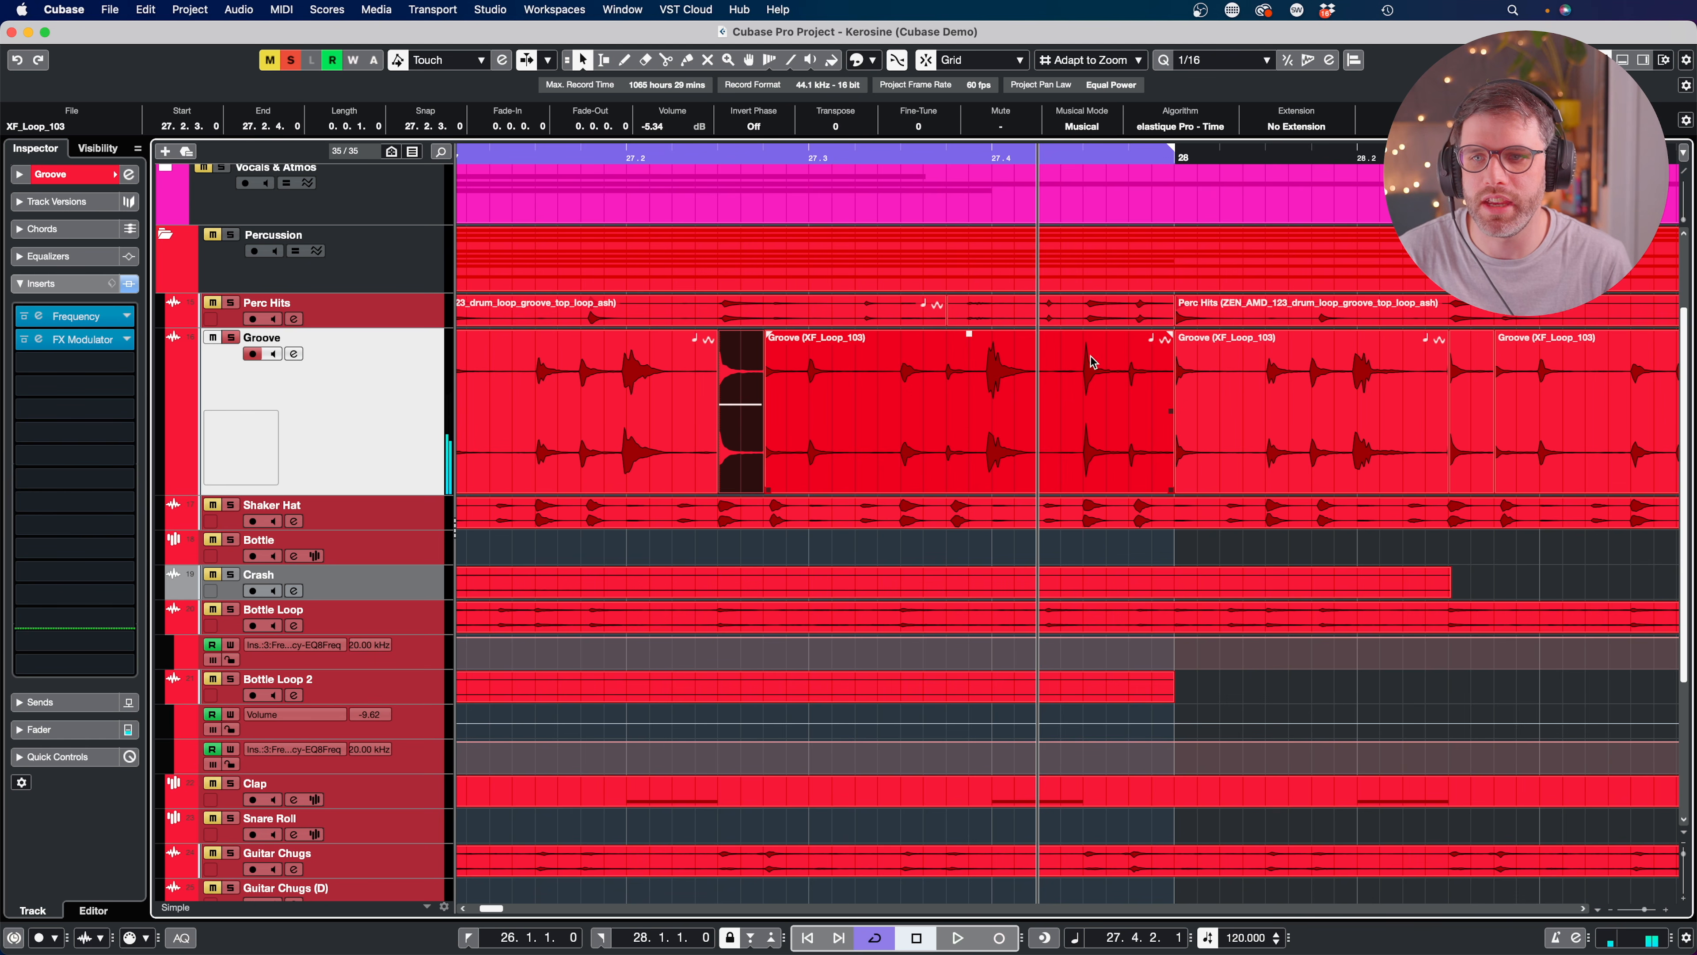
key("g")
key("g")
key("g")
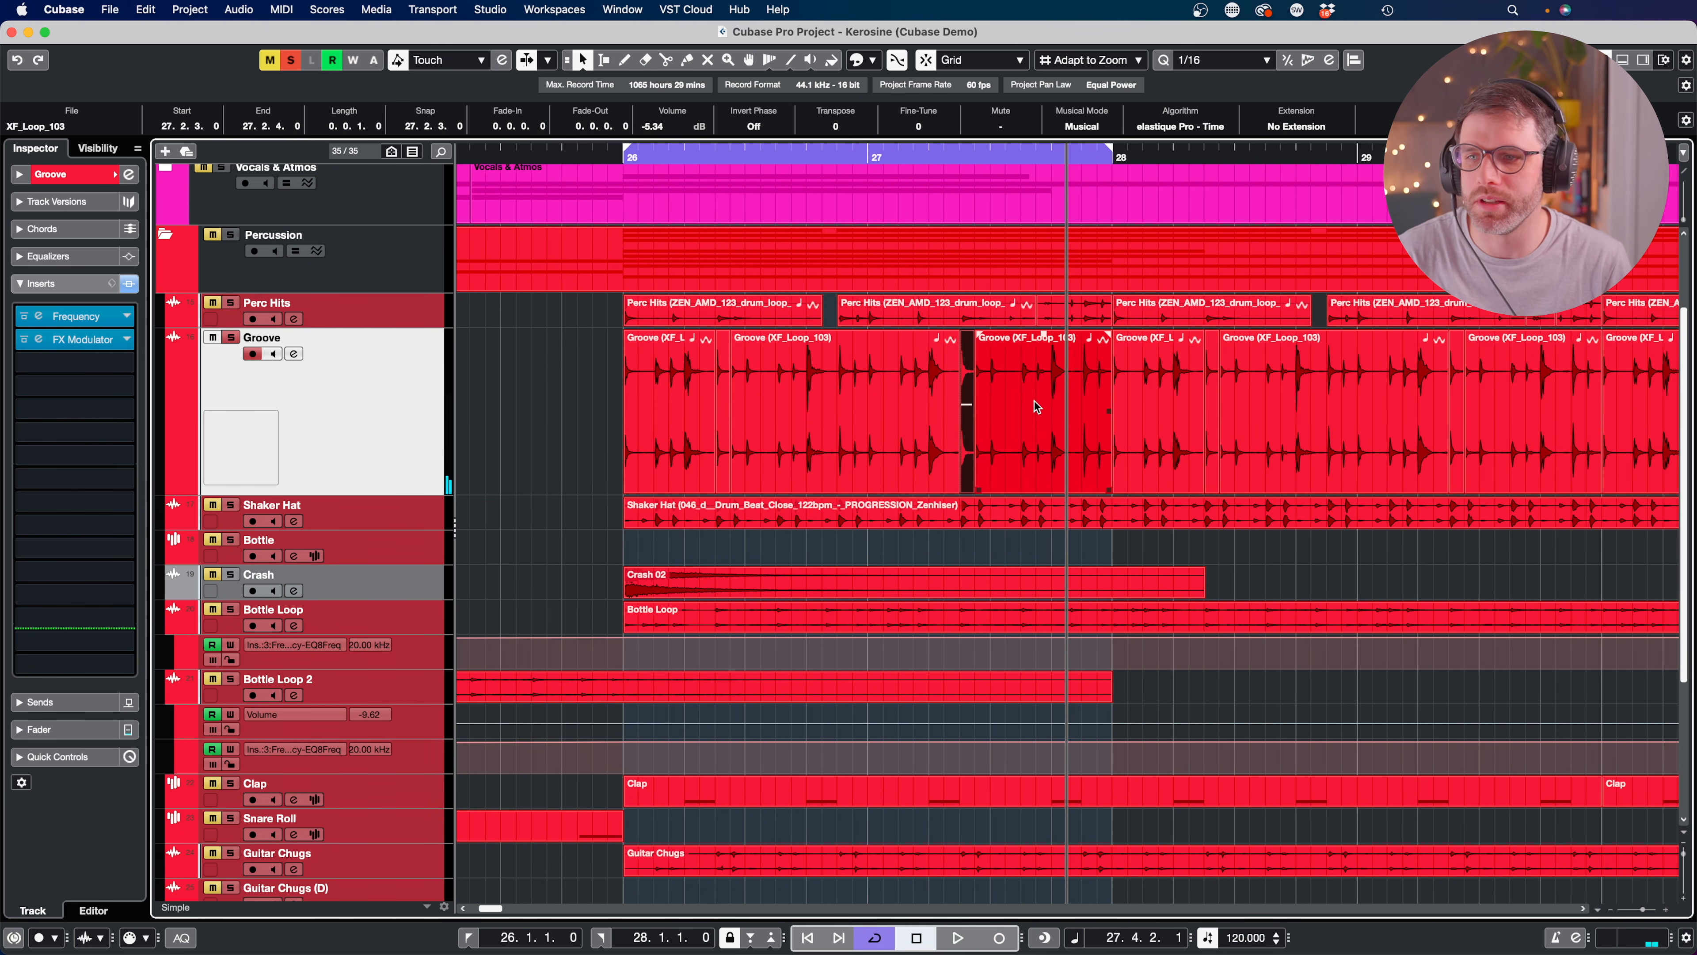
left_click_drag(386, 495, 406, 363)
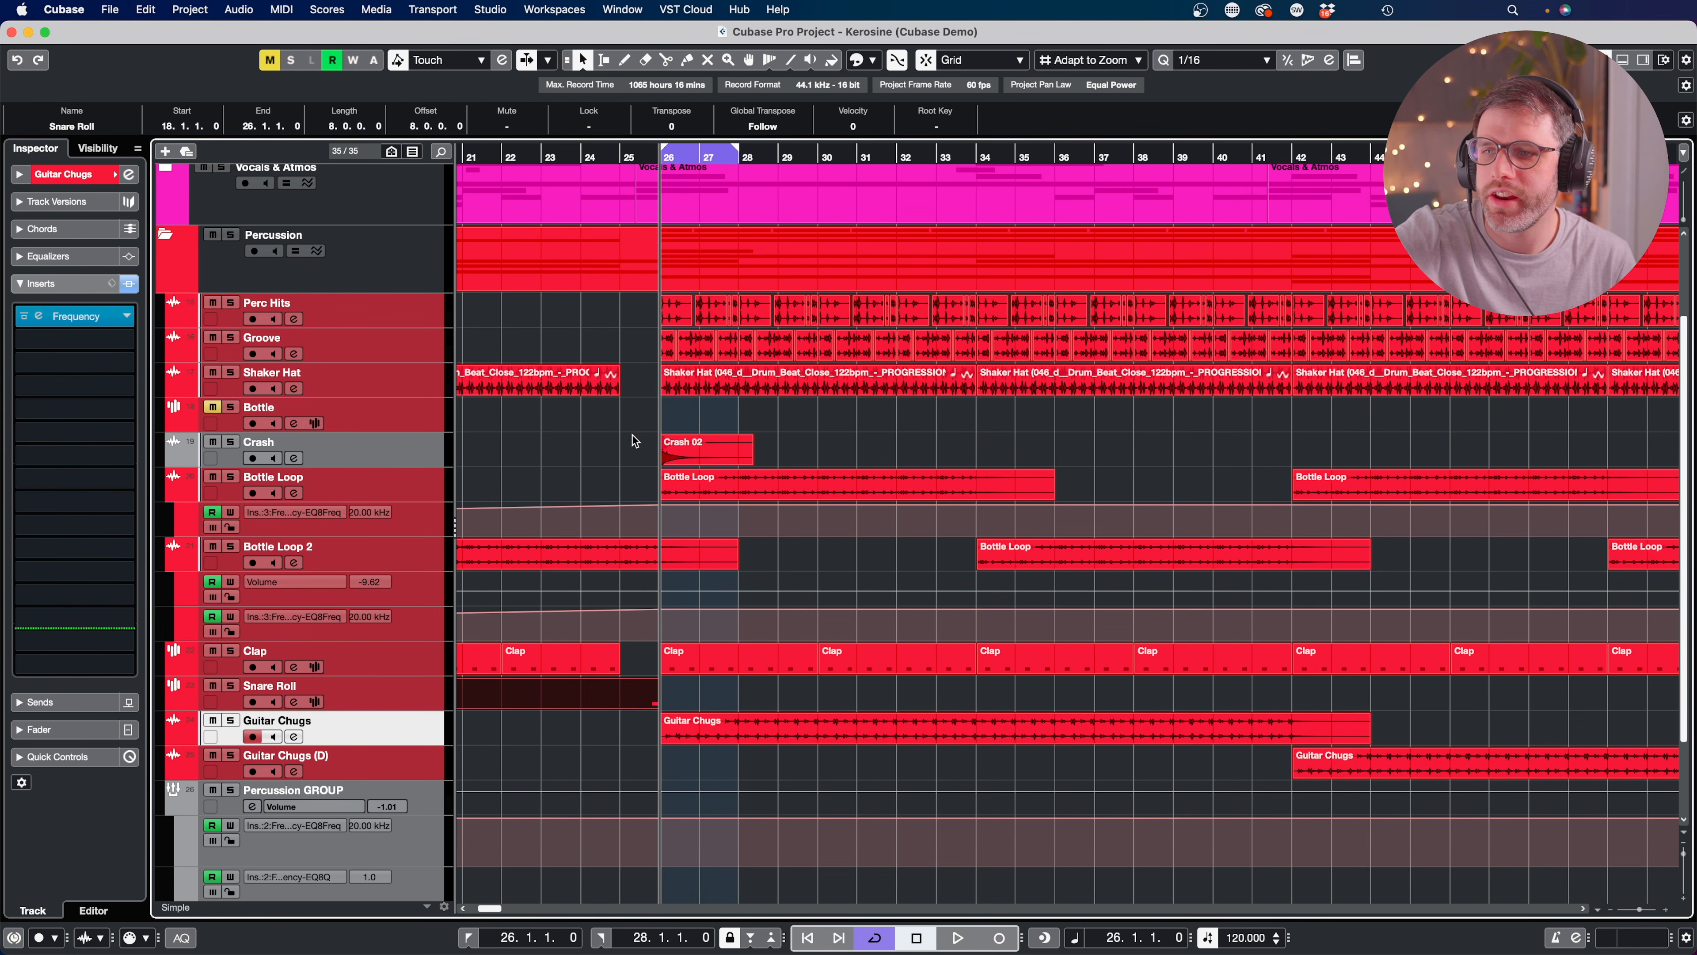
Point out the Bottle Loop and Clap parts after bar 26, and select the Guitar Chugs event at bar 26.
left_click_drag(826, 447, 1054, 577)
left_click(722, 652)
left_click(708, 725)
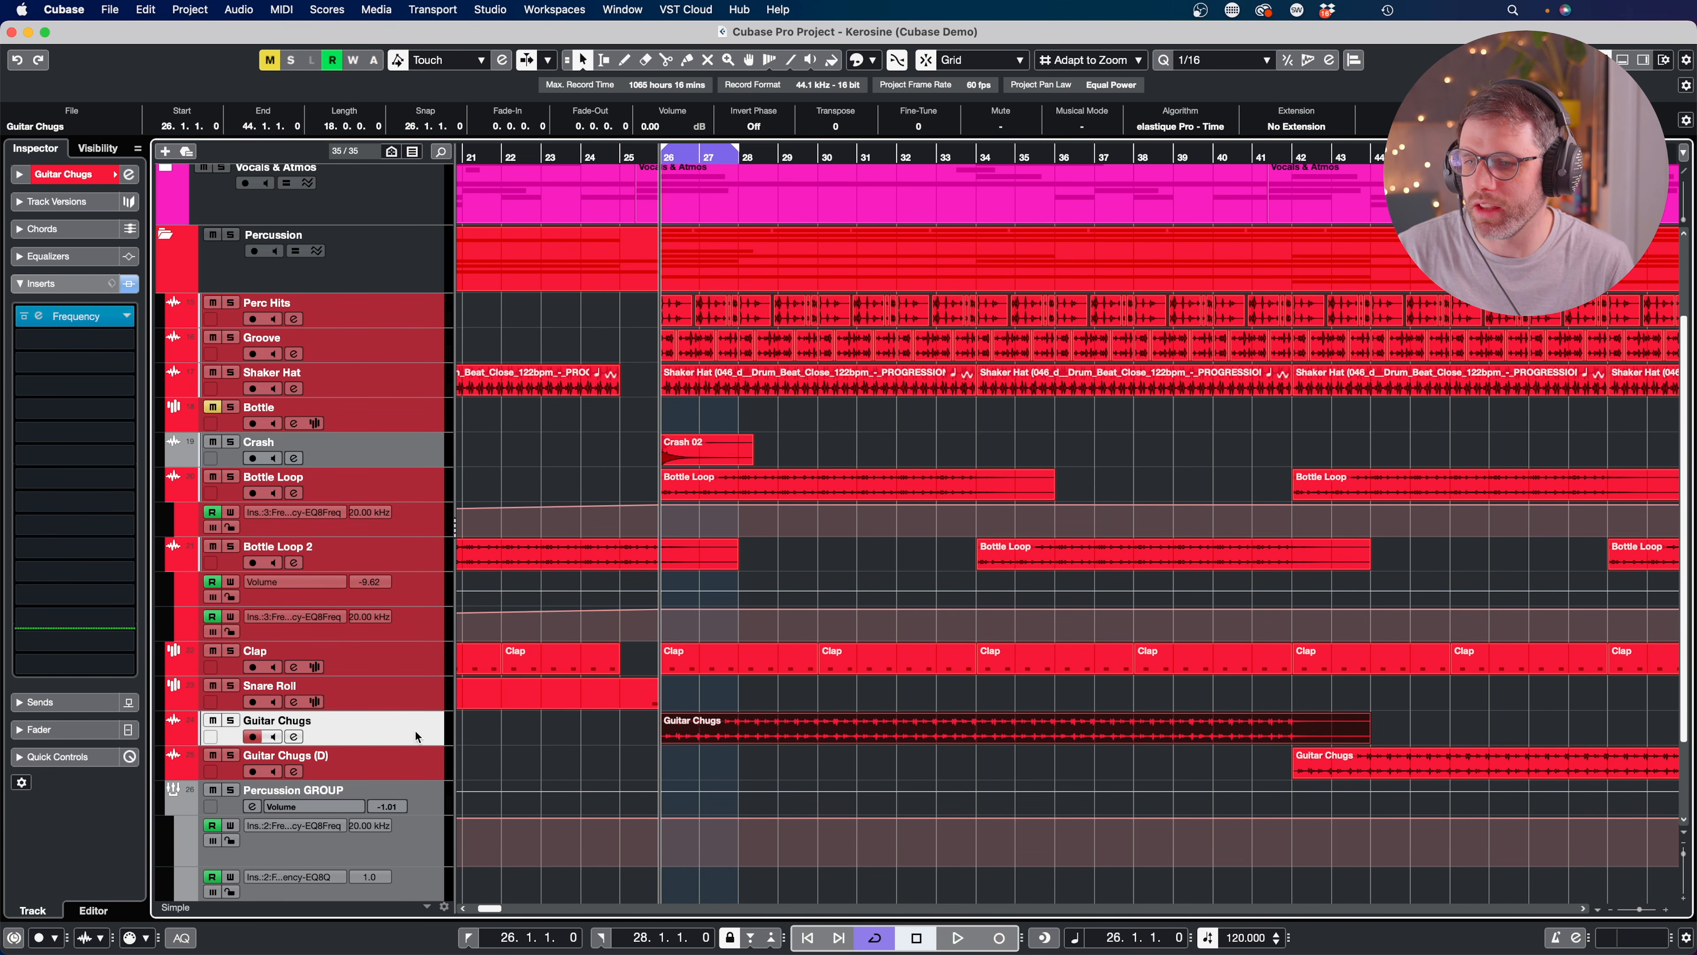
Solo the Guitar Chugs track and play it from bar 26.
key("g")
key("g")
key("g")
key("g")
scroll(1029, 702, "right", 1)
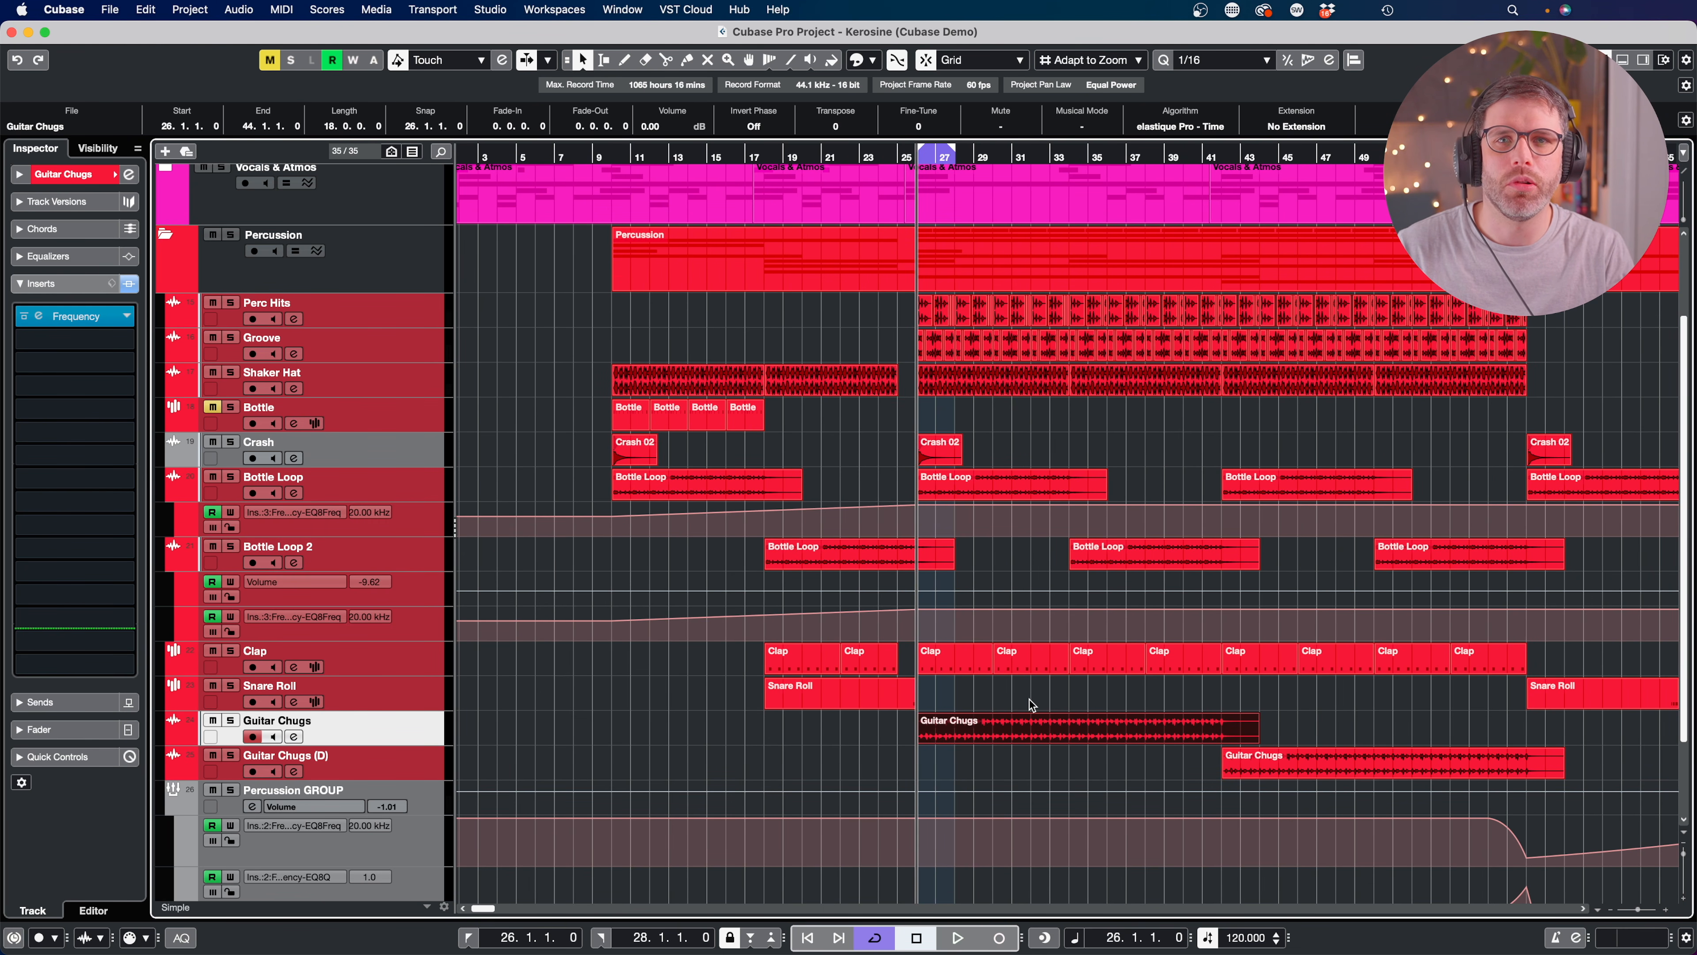
left_click(231, 721)
key("space")
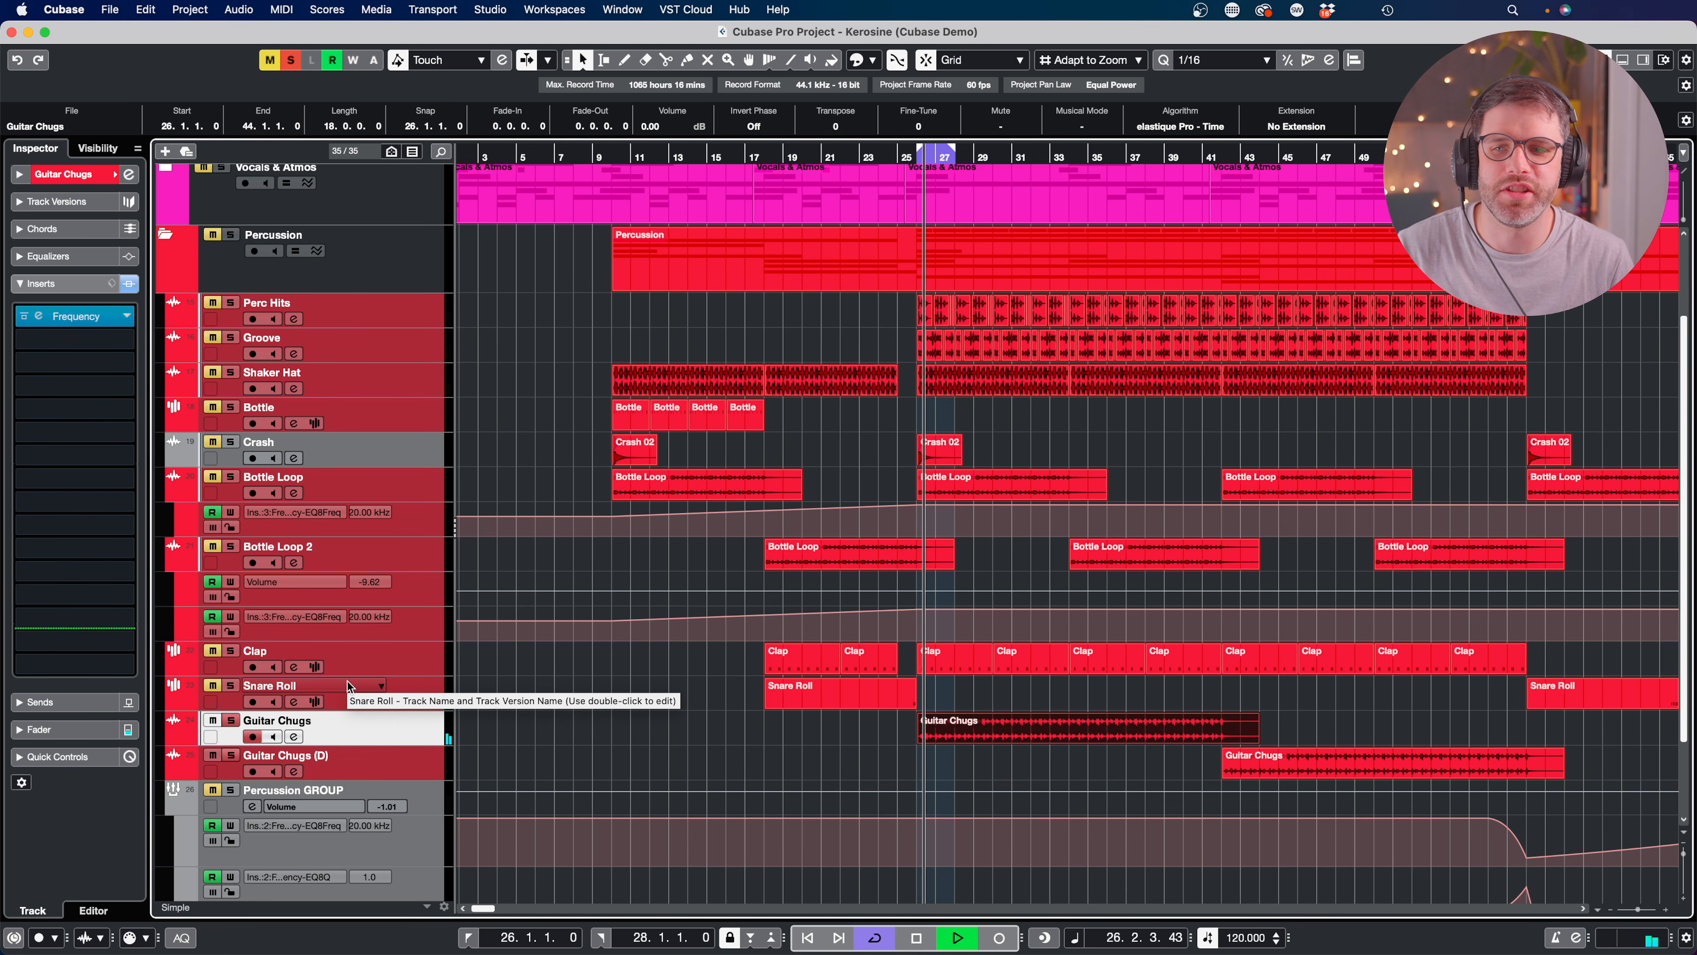
Stop playback and set the loop range around the two Clap events spanning bars 26 to 34.
key("space")
left_click(947, 652)
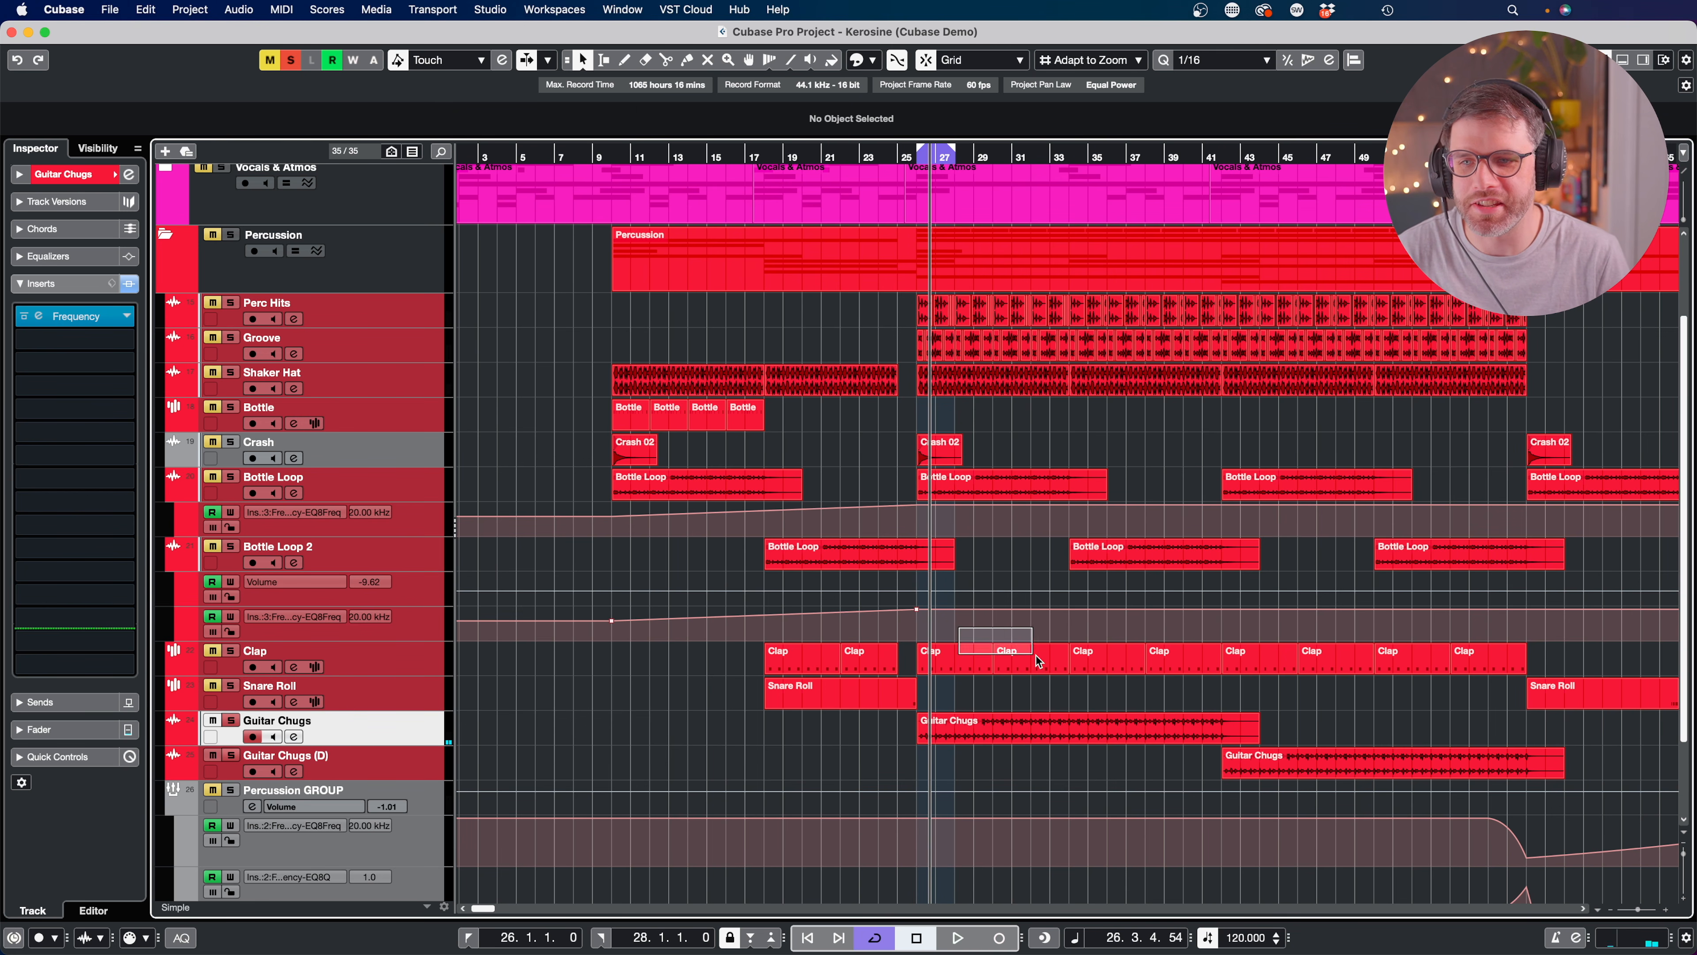
left_click(1038, 660, "shift")
key("p")
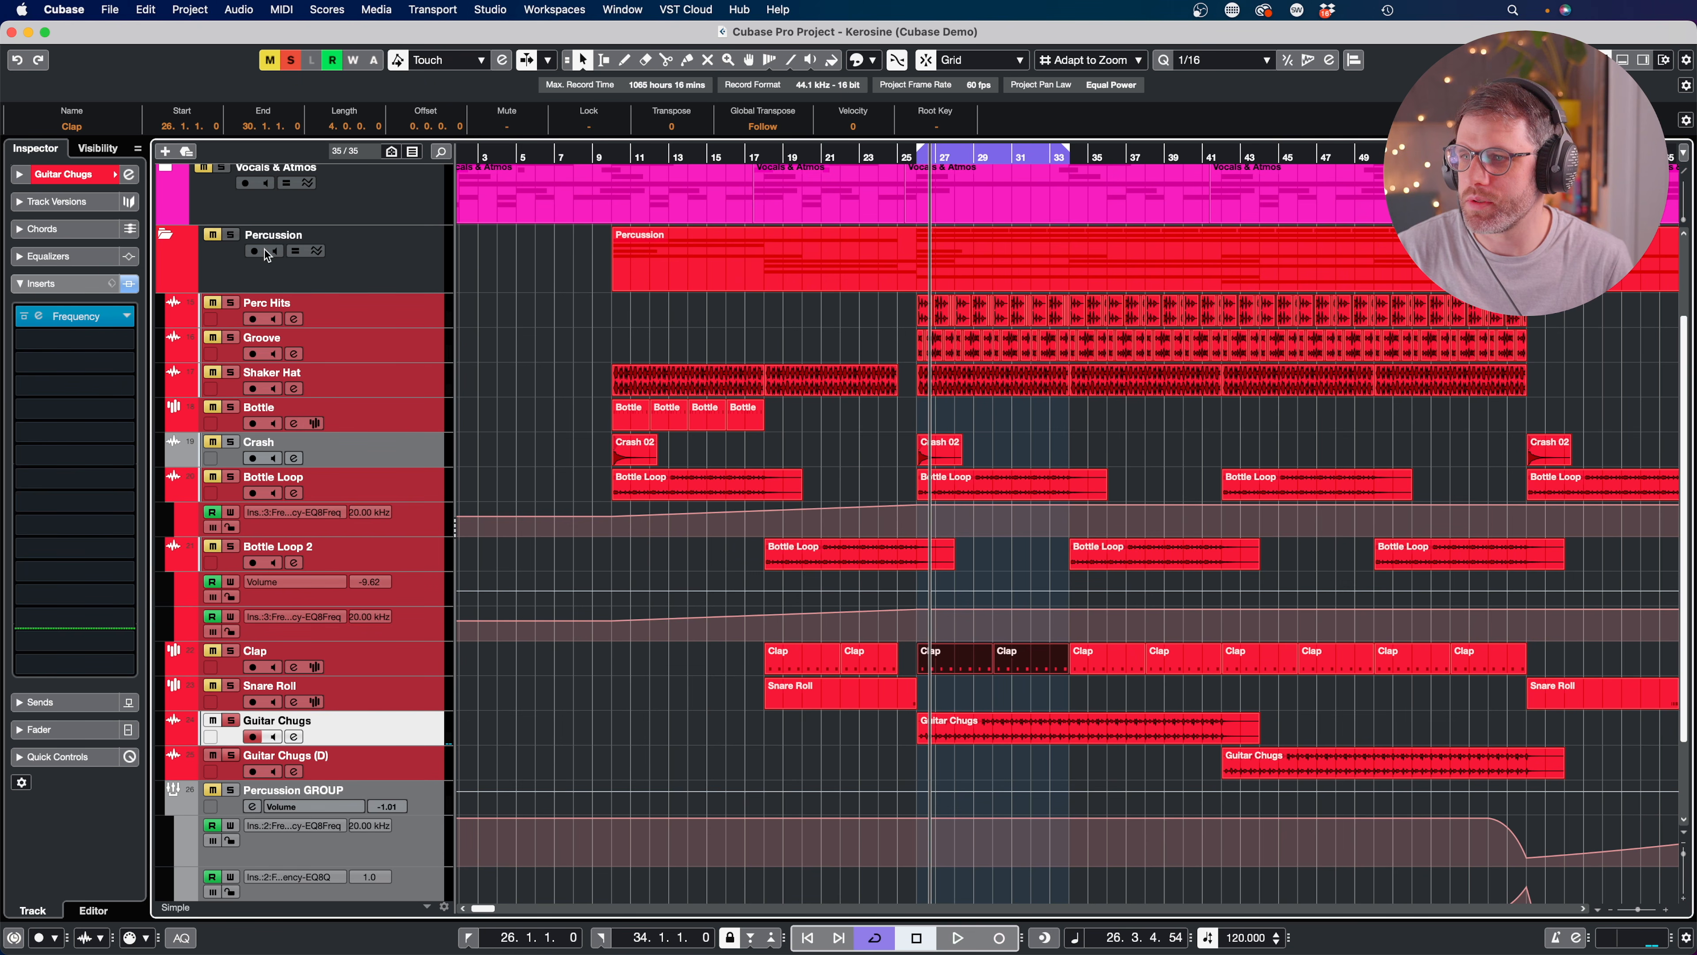
Play the looped percussion with Guitar Chugs, and bring in the Clap track and the Kick & Bass folder.
key("space")
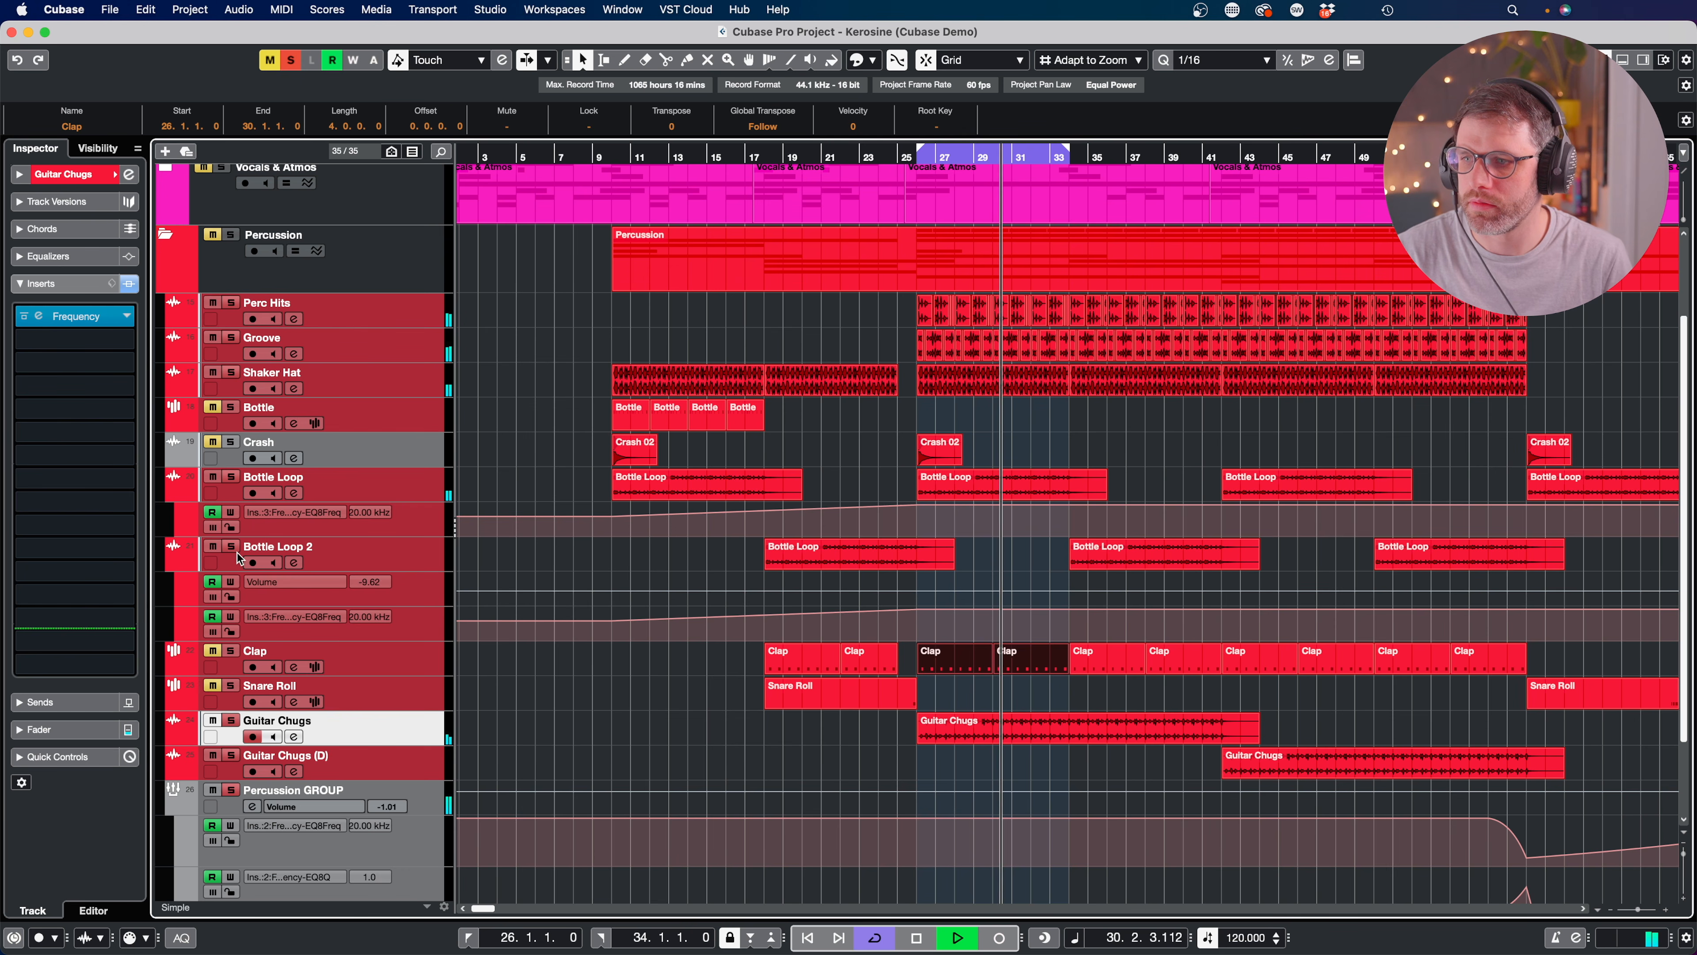
left_click(212, 650)
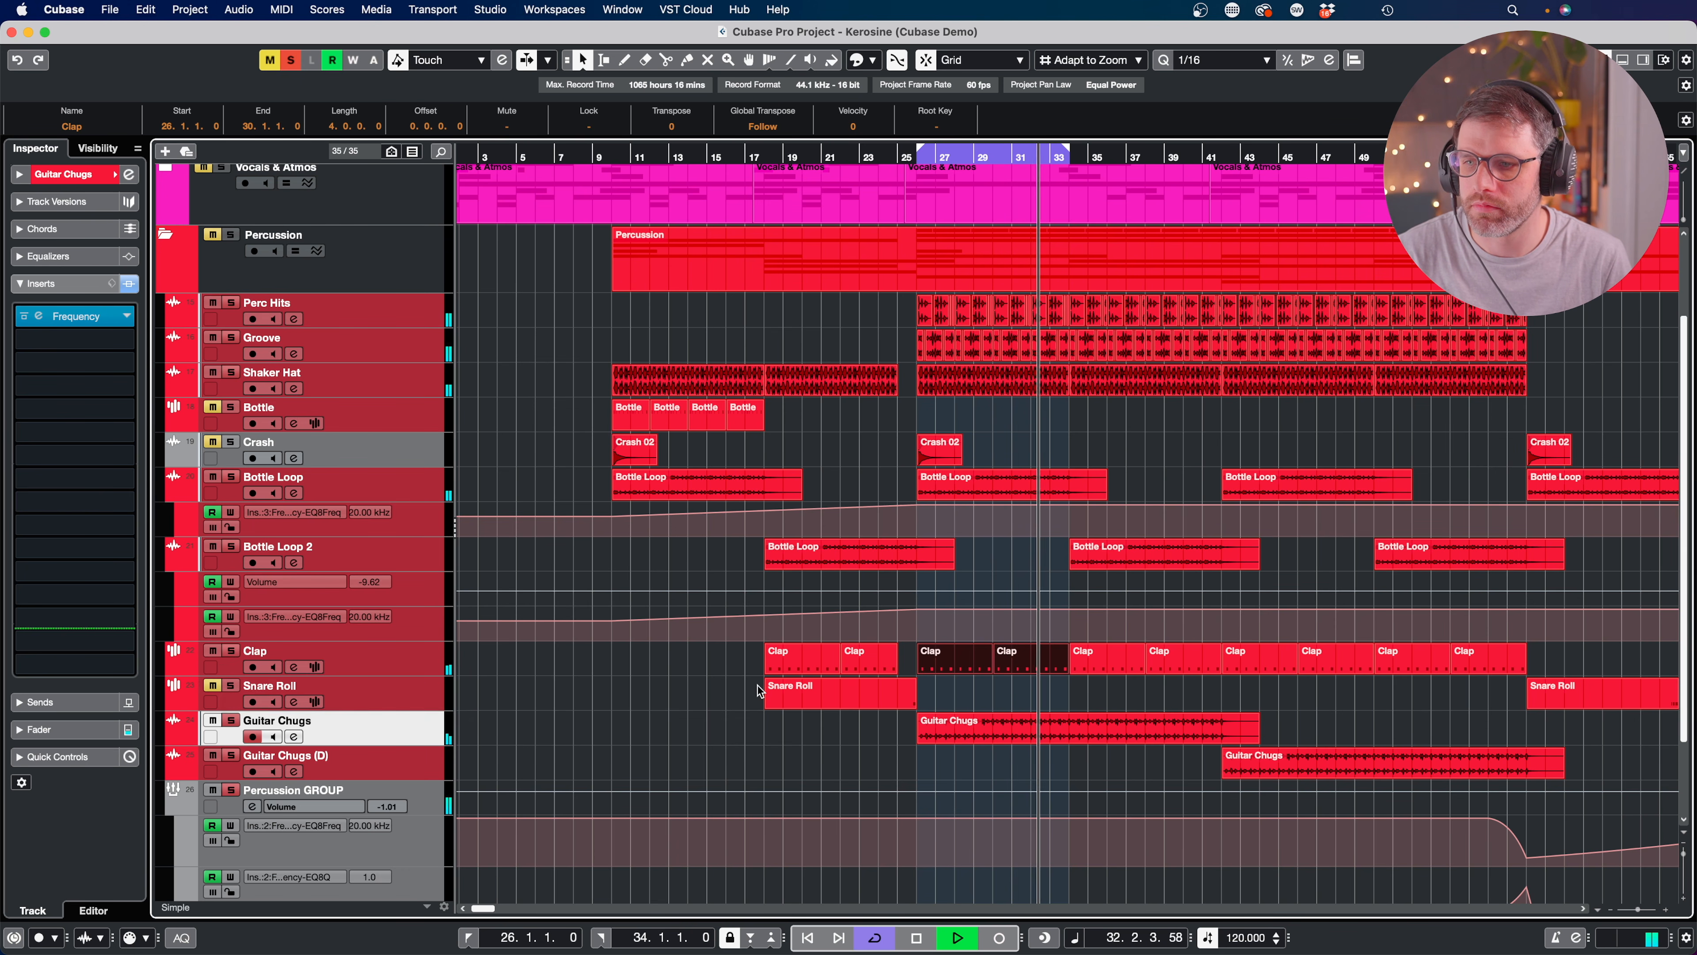
scroll(353, 841, "down", 2)
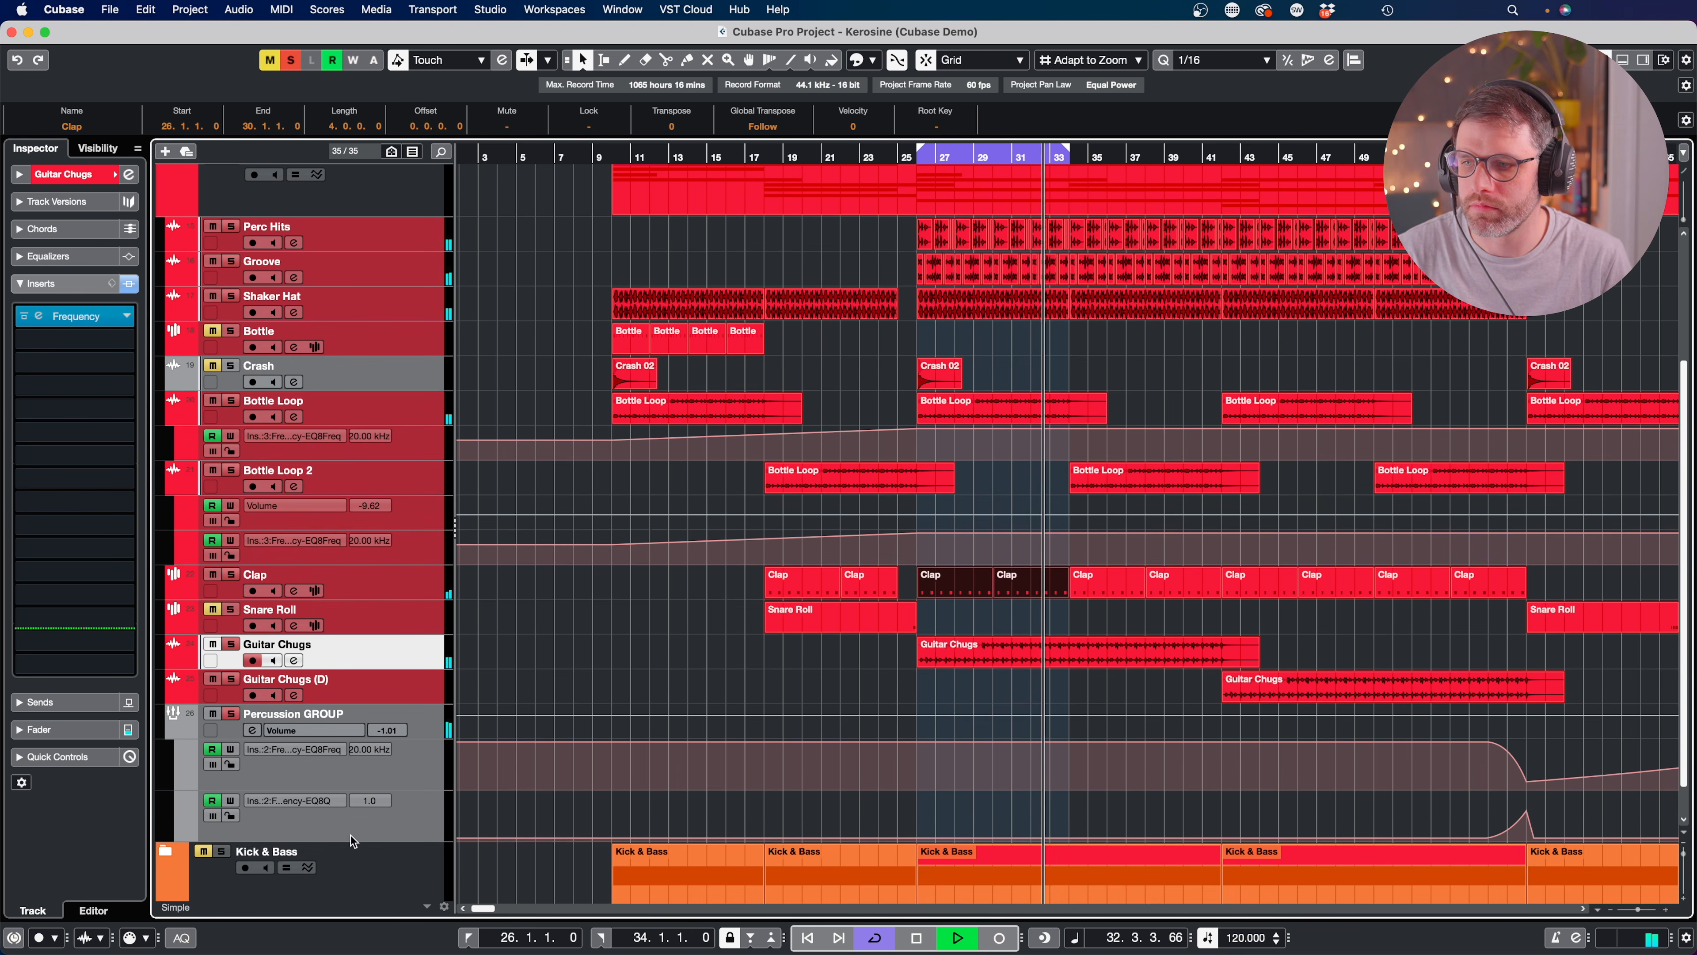
left_click(204, 852)
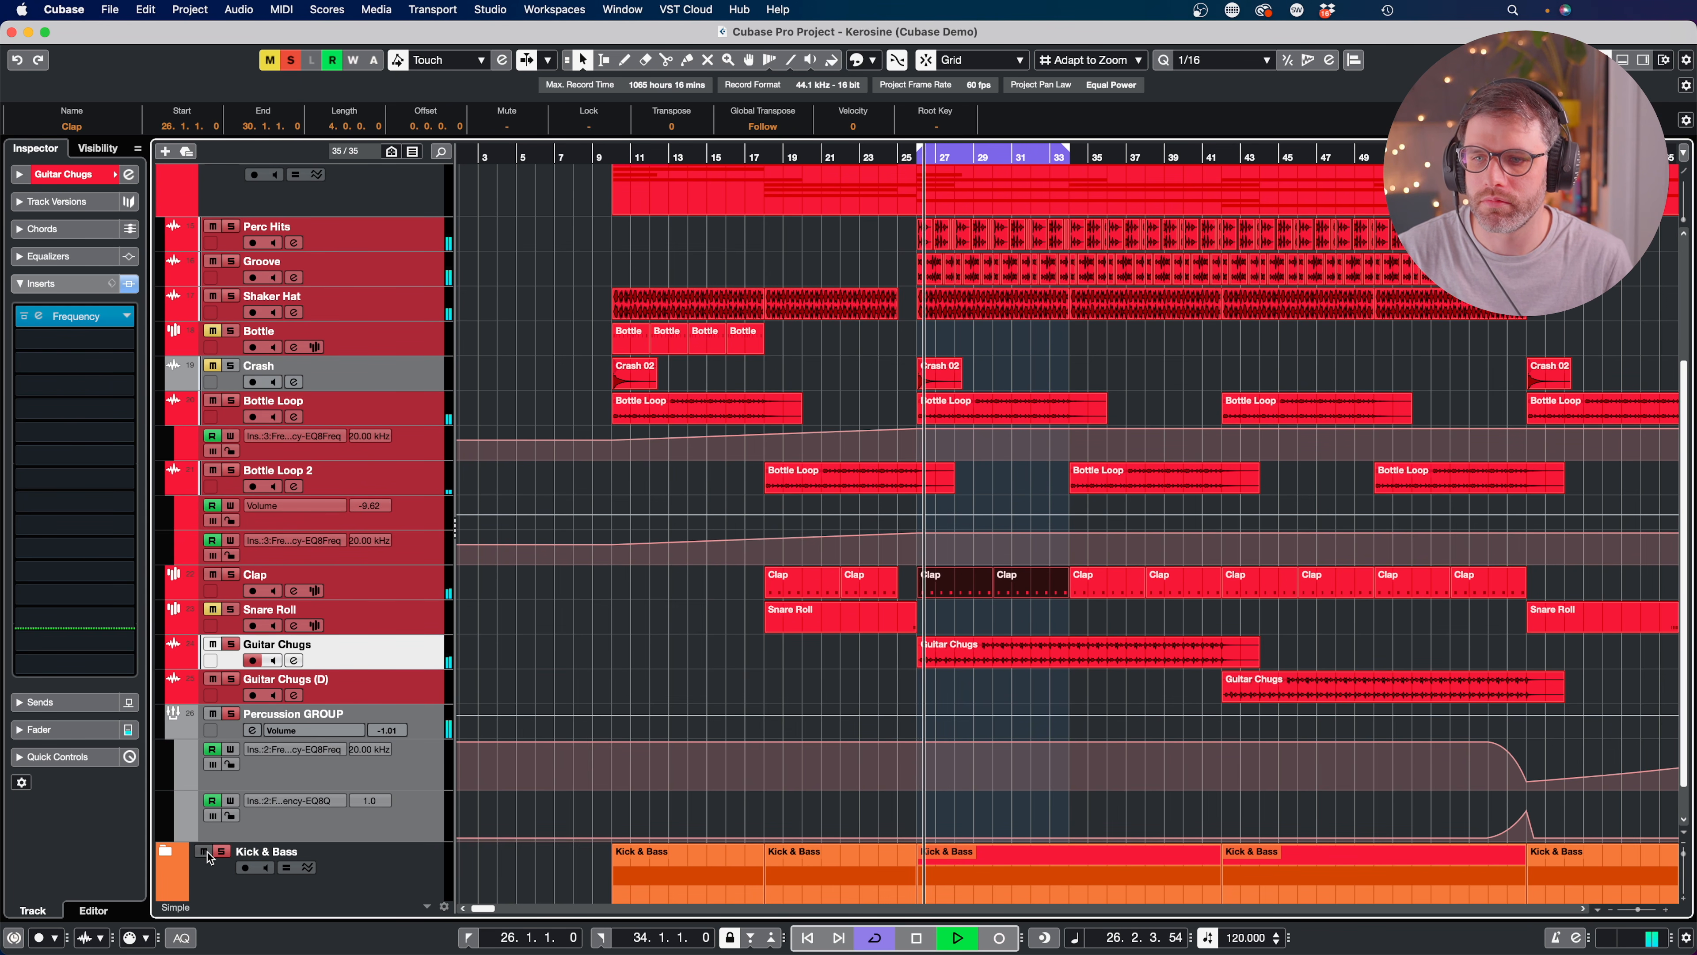
Compare the looped groove with and without the Guitar Chugs track by toggling its solo, and stop playback.
left_click(230, 646)
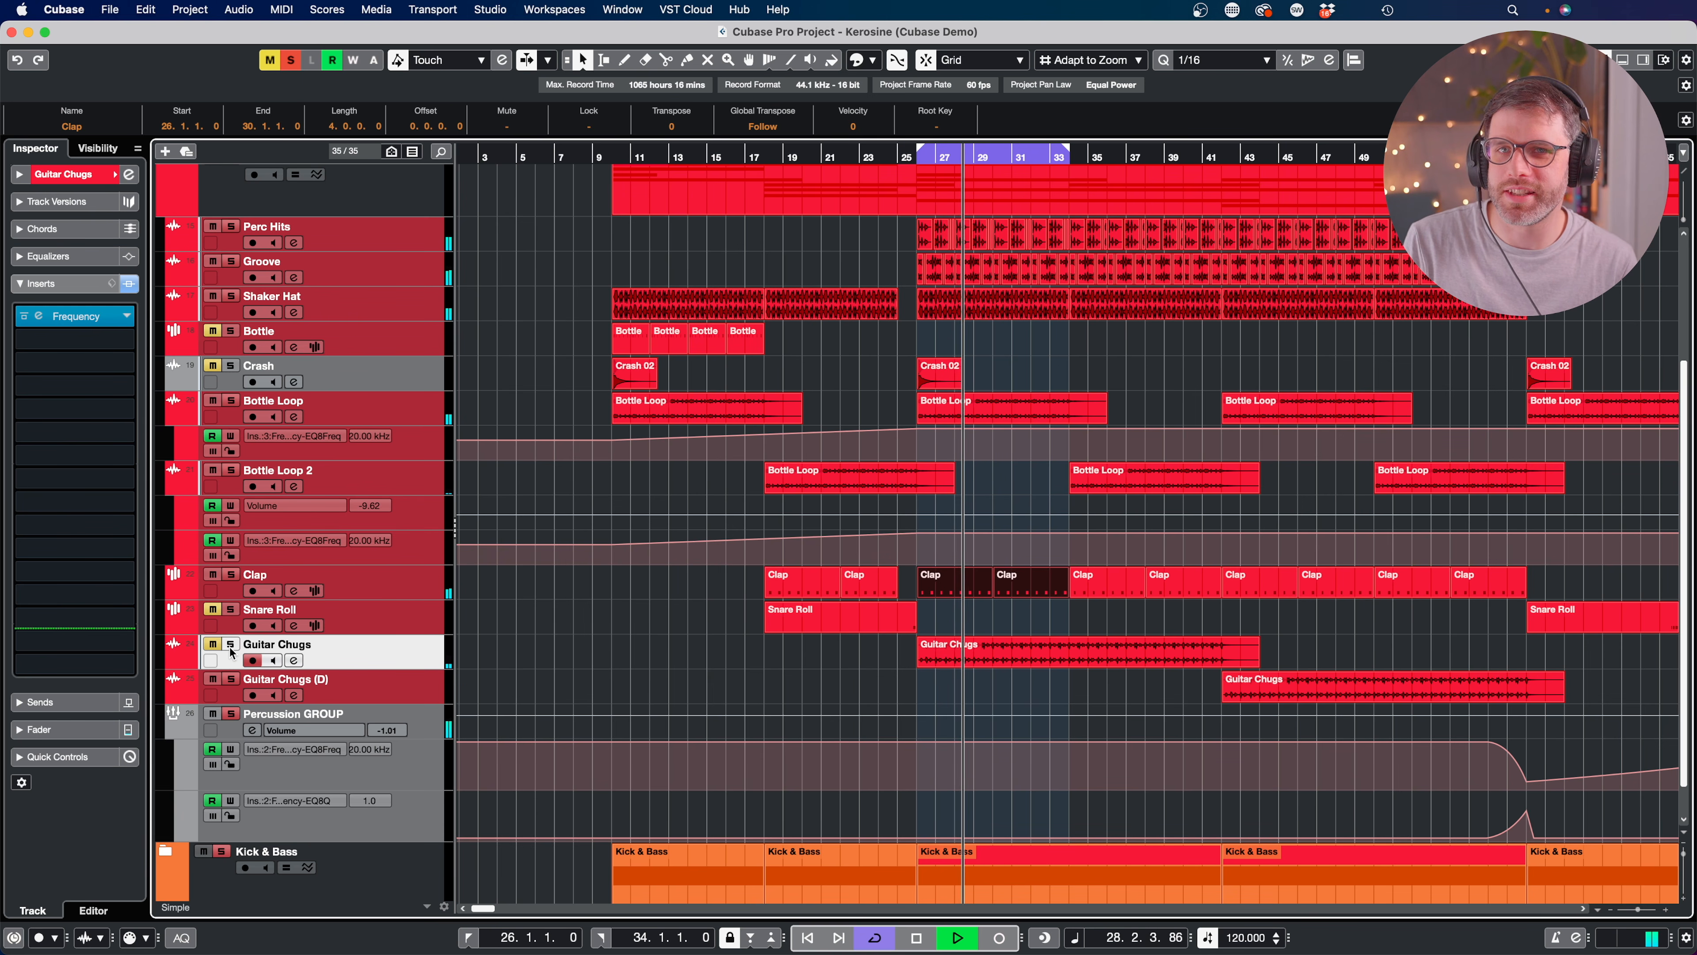
left_click(230, 645)
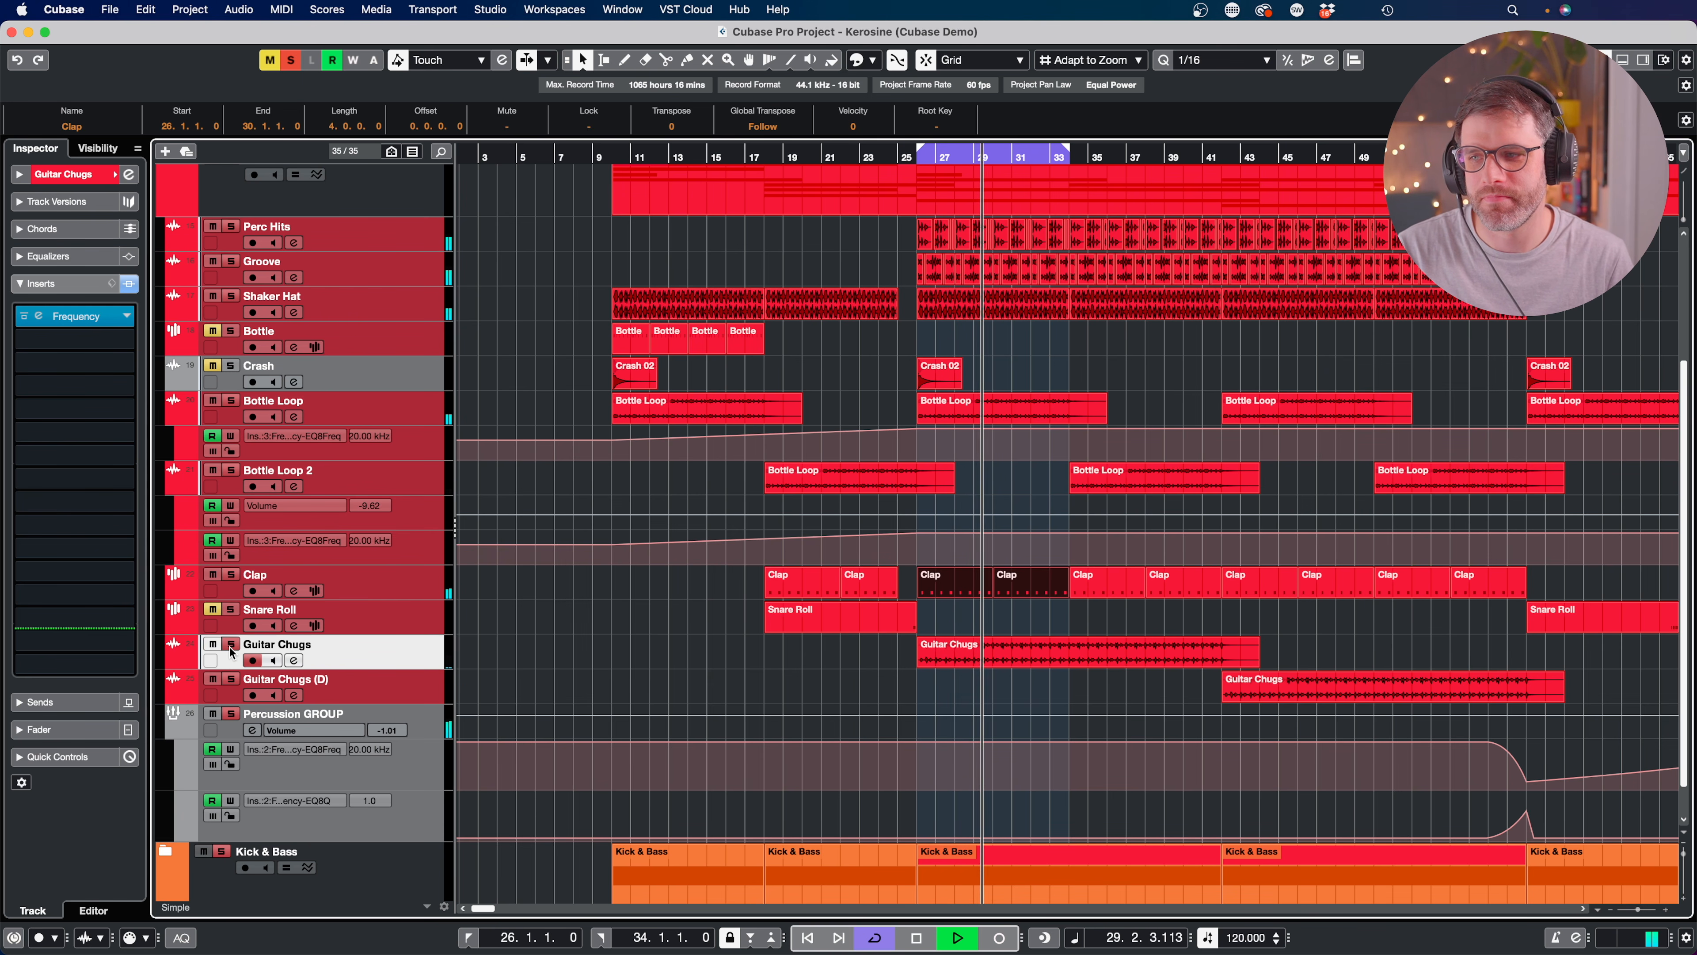
left_click(230, 646)
left_click(232, 645)
key("space")
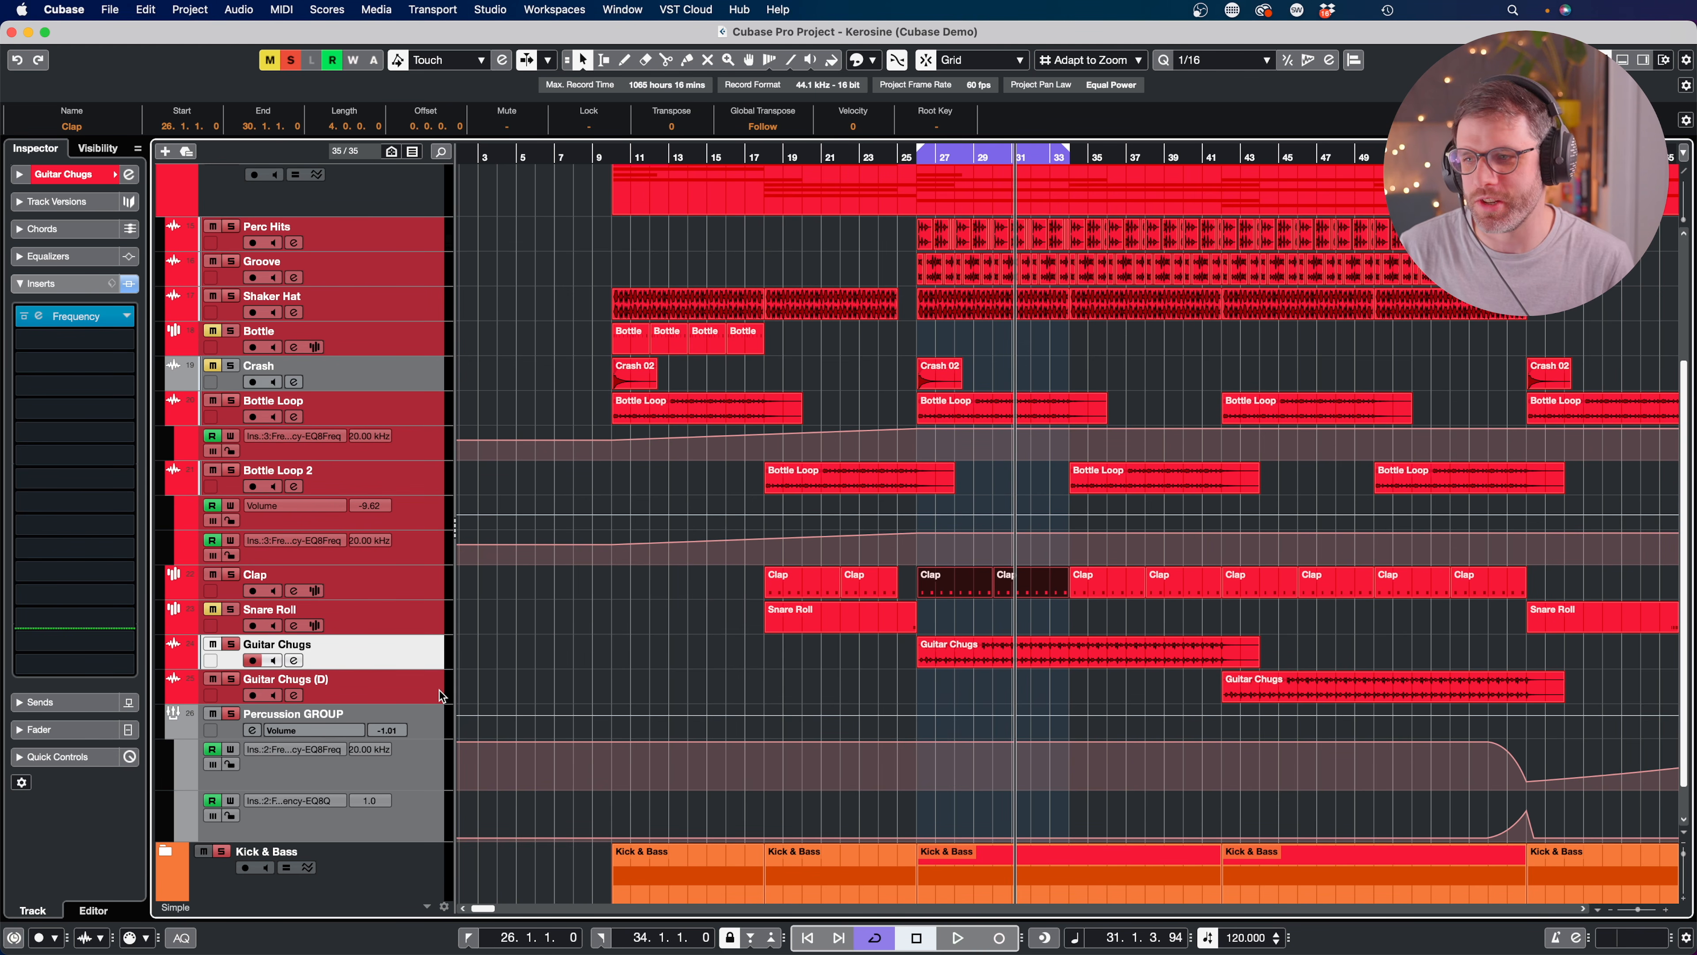
Deactivate all solos, select the Percussion GROUP channel and open its DaTube insert.
left_click(291, 60)
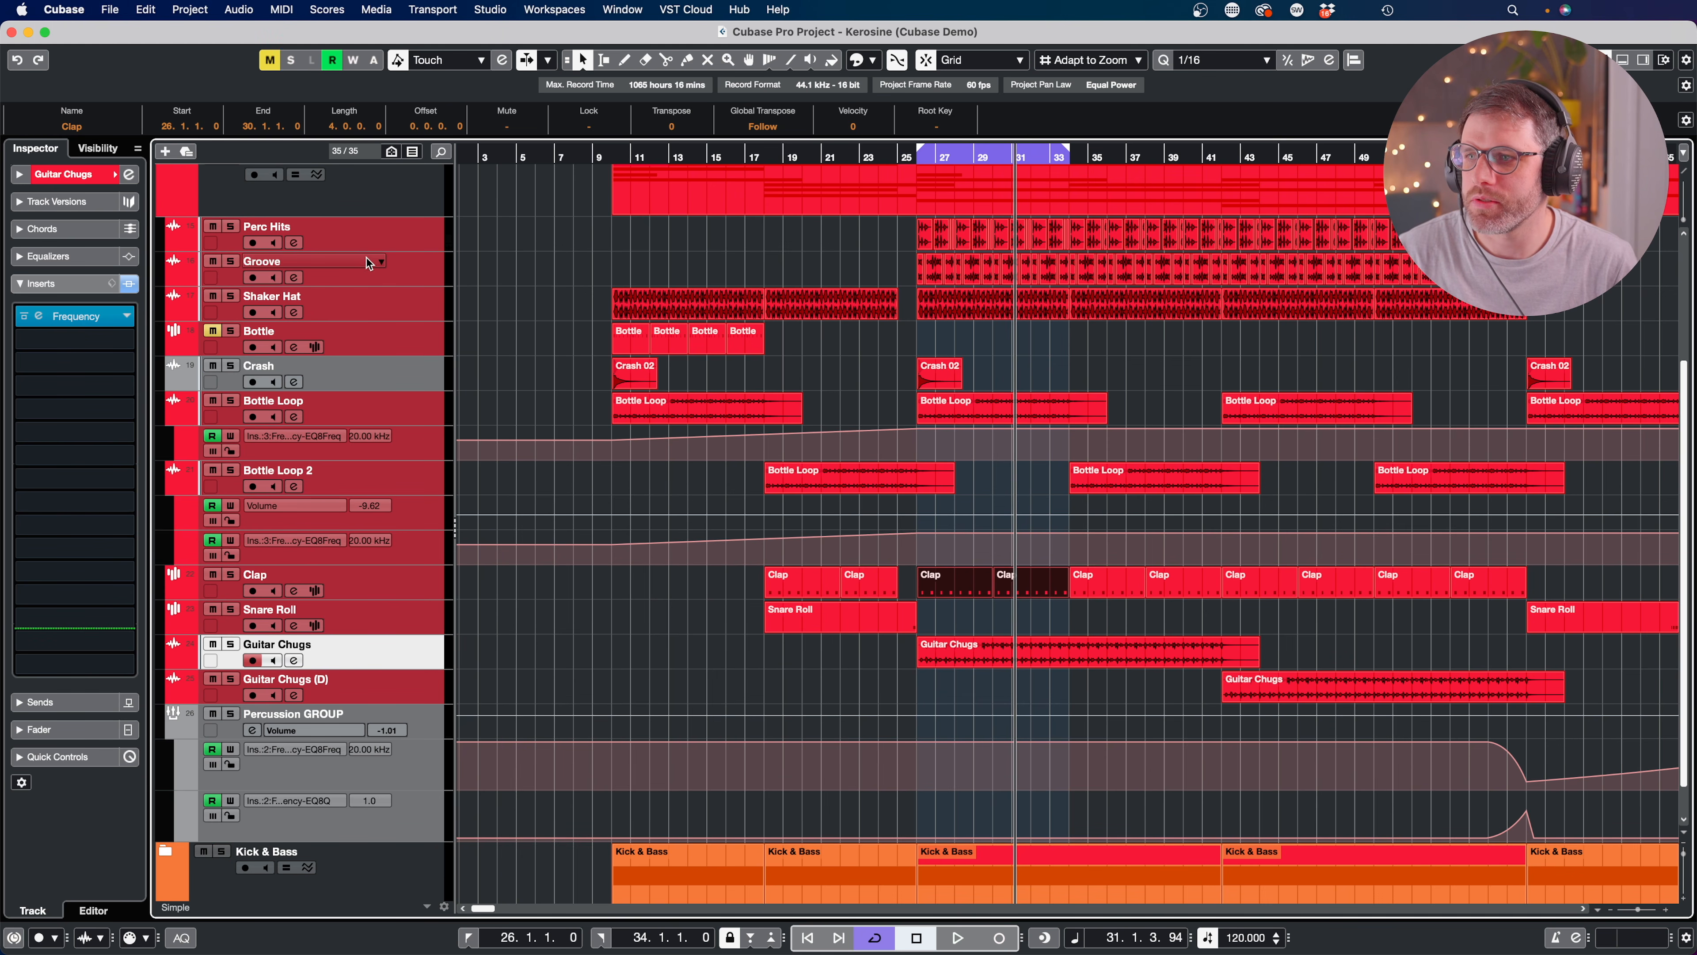
left_click(370, 244)
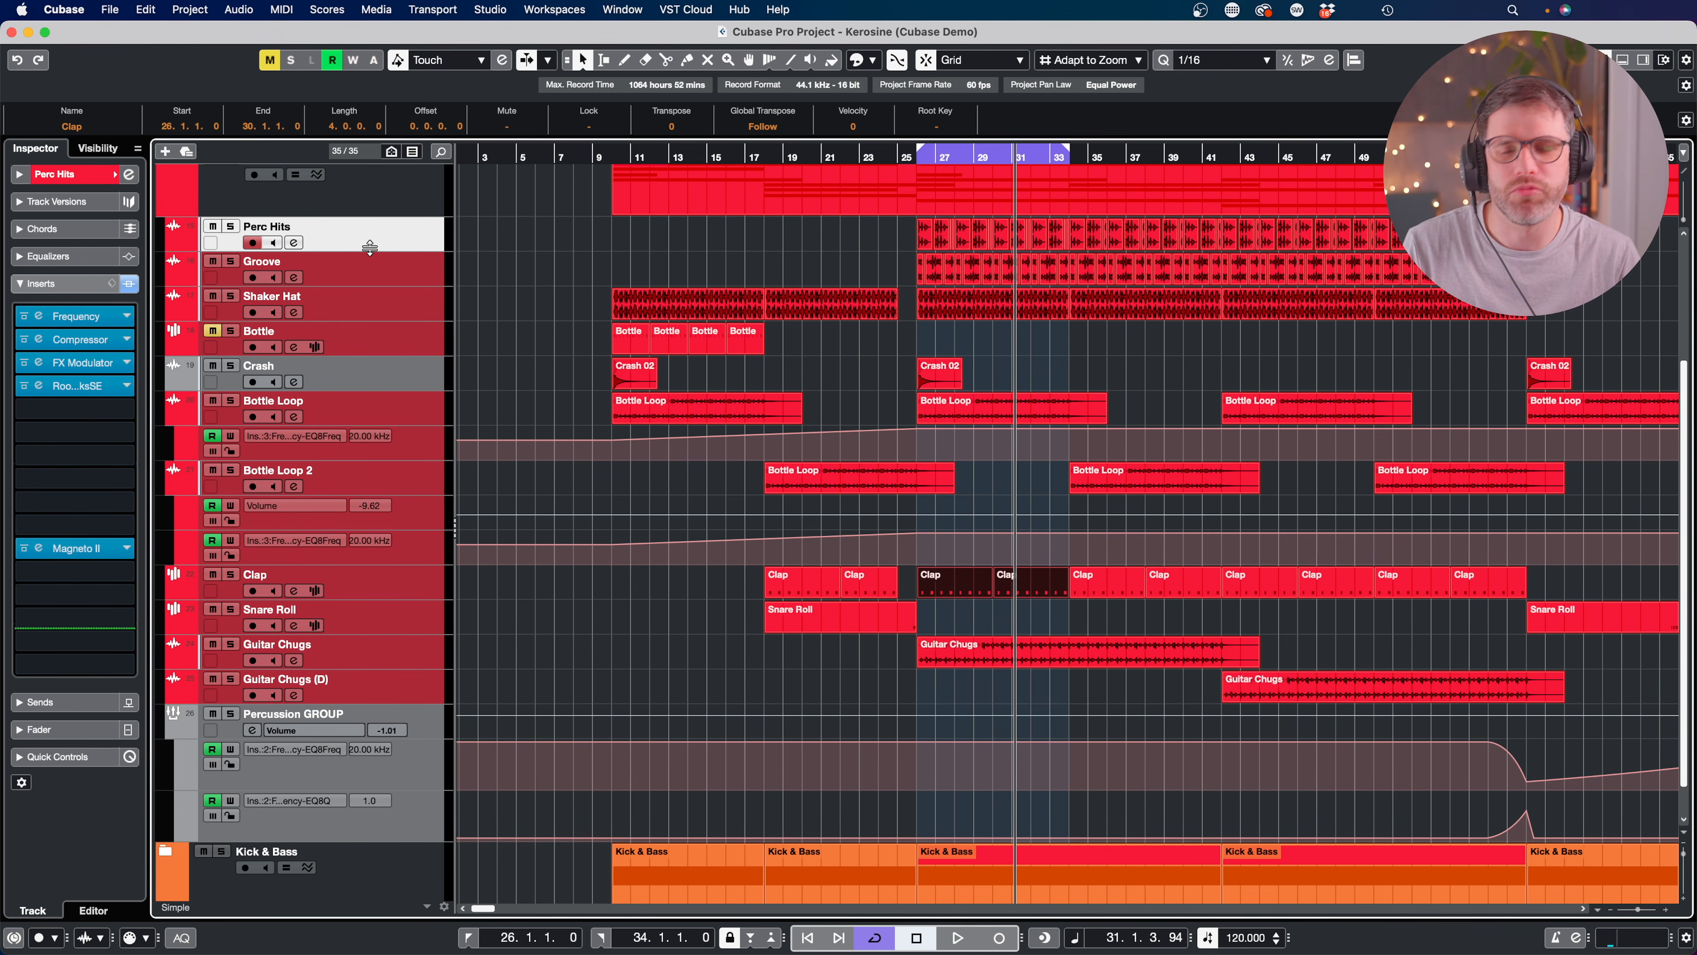
left_click(422, 720)
left_click(48, 261)
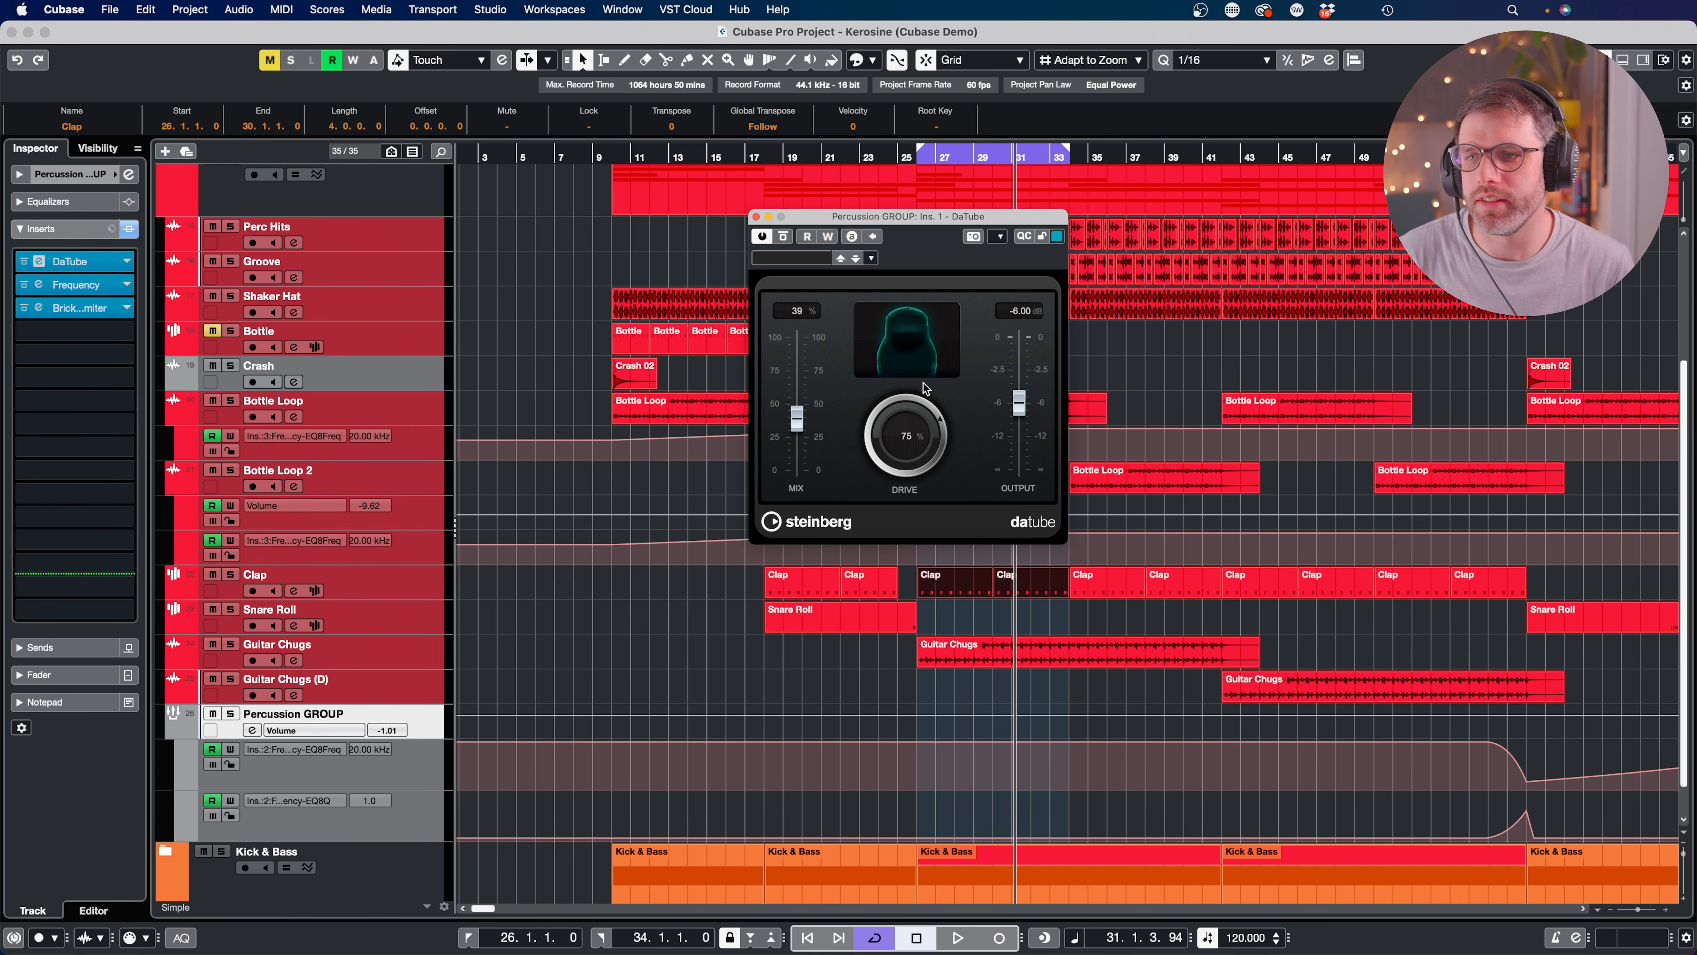
Bypass all inserts on the Percussion GROUP, solo the Percussion folder and play the loop from bar 26.
left_click(1219, 381)
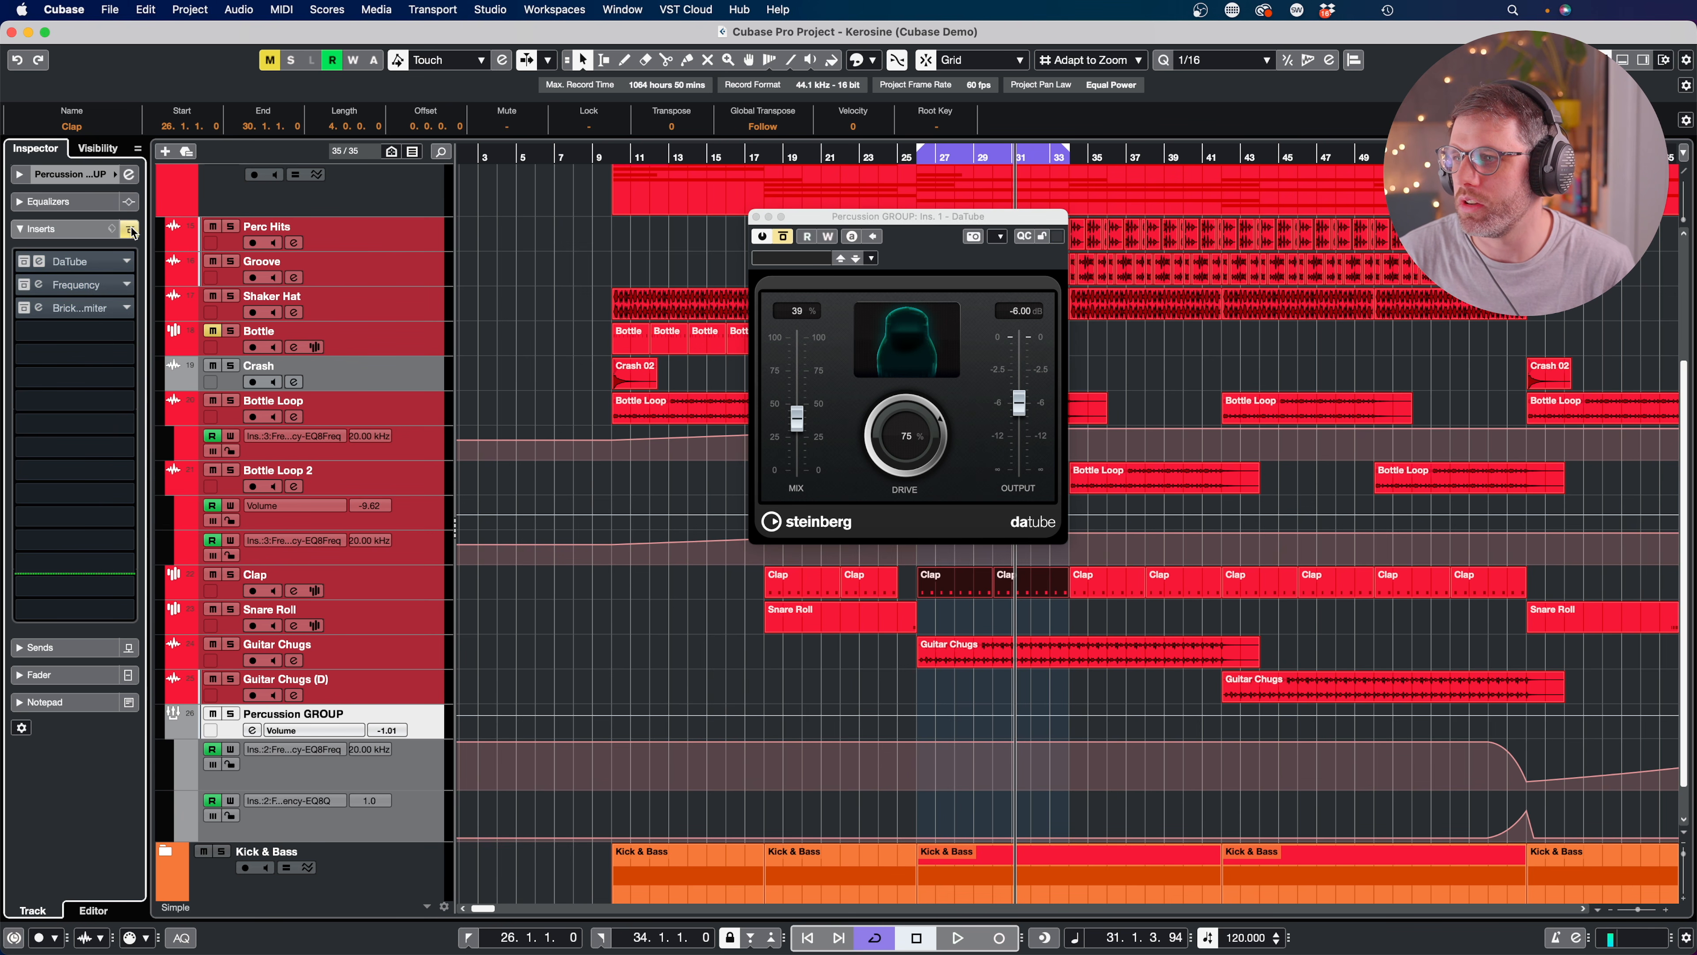
key("space")
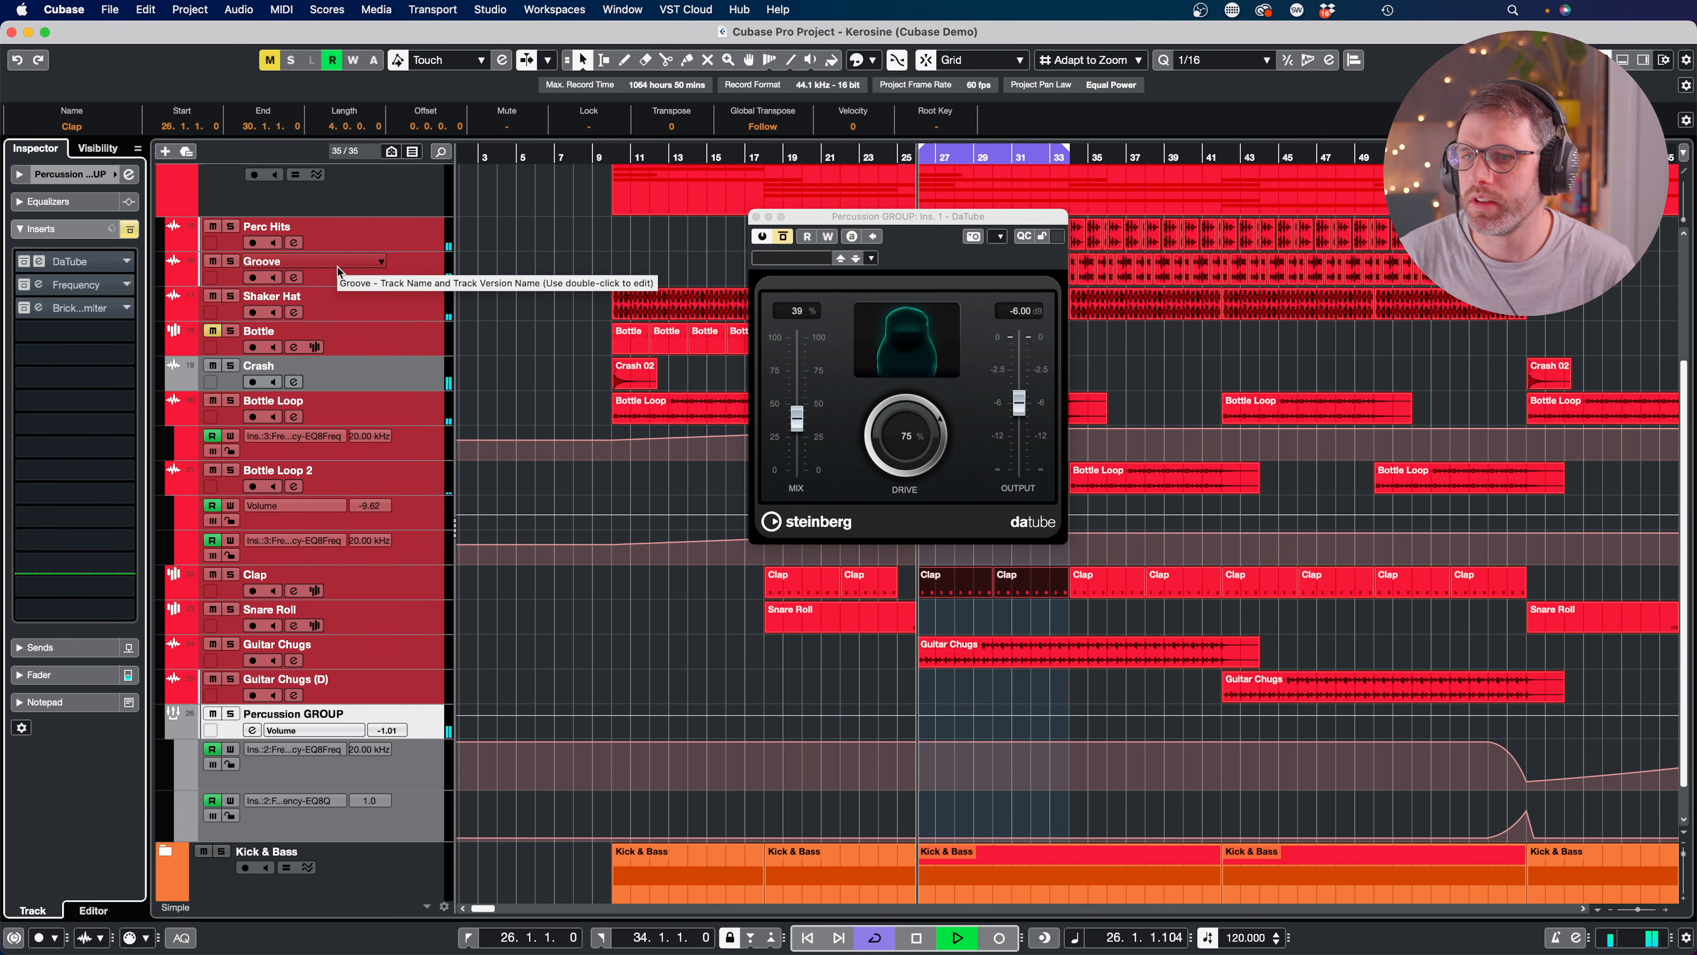
scroll(244, 329, "up", 5)
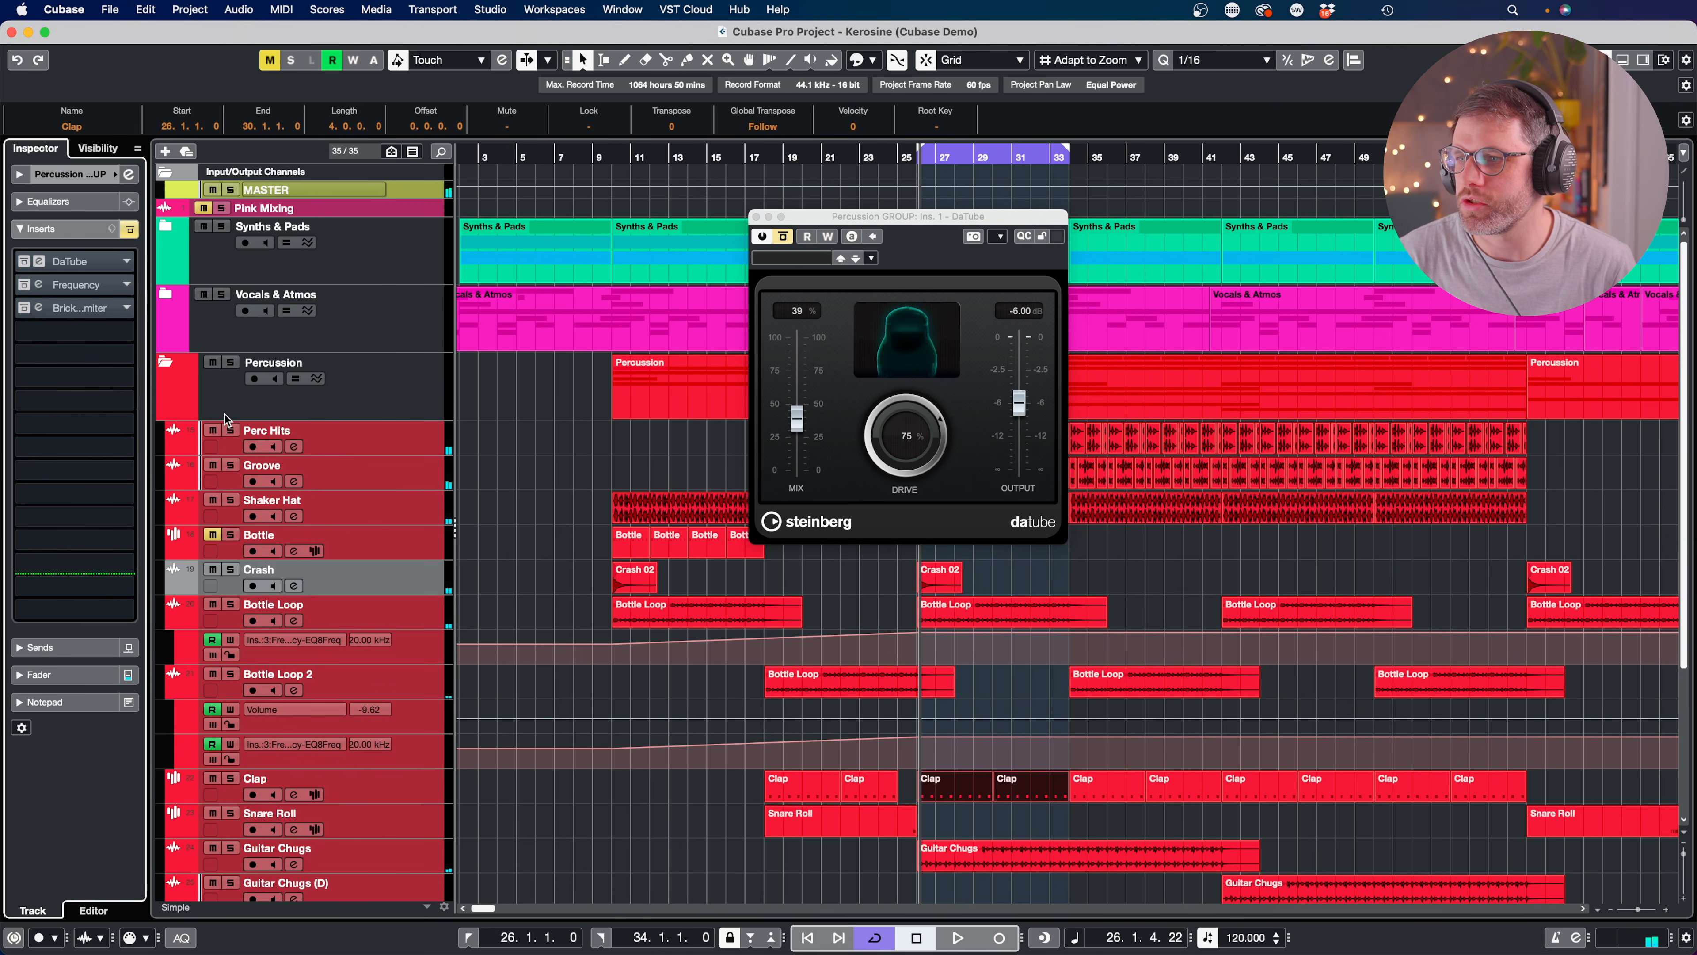
left_click(231, 362)
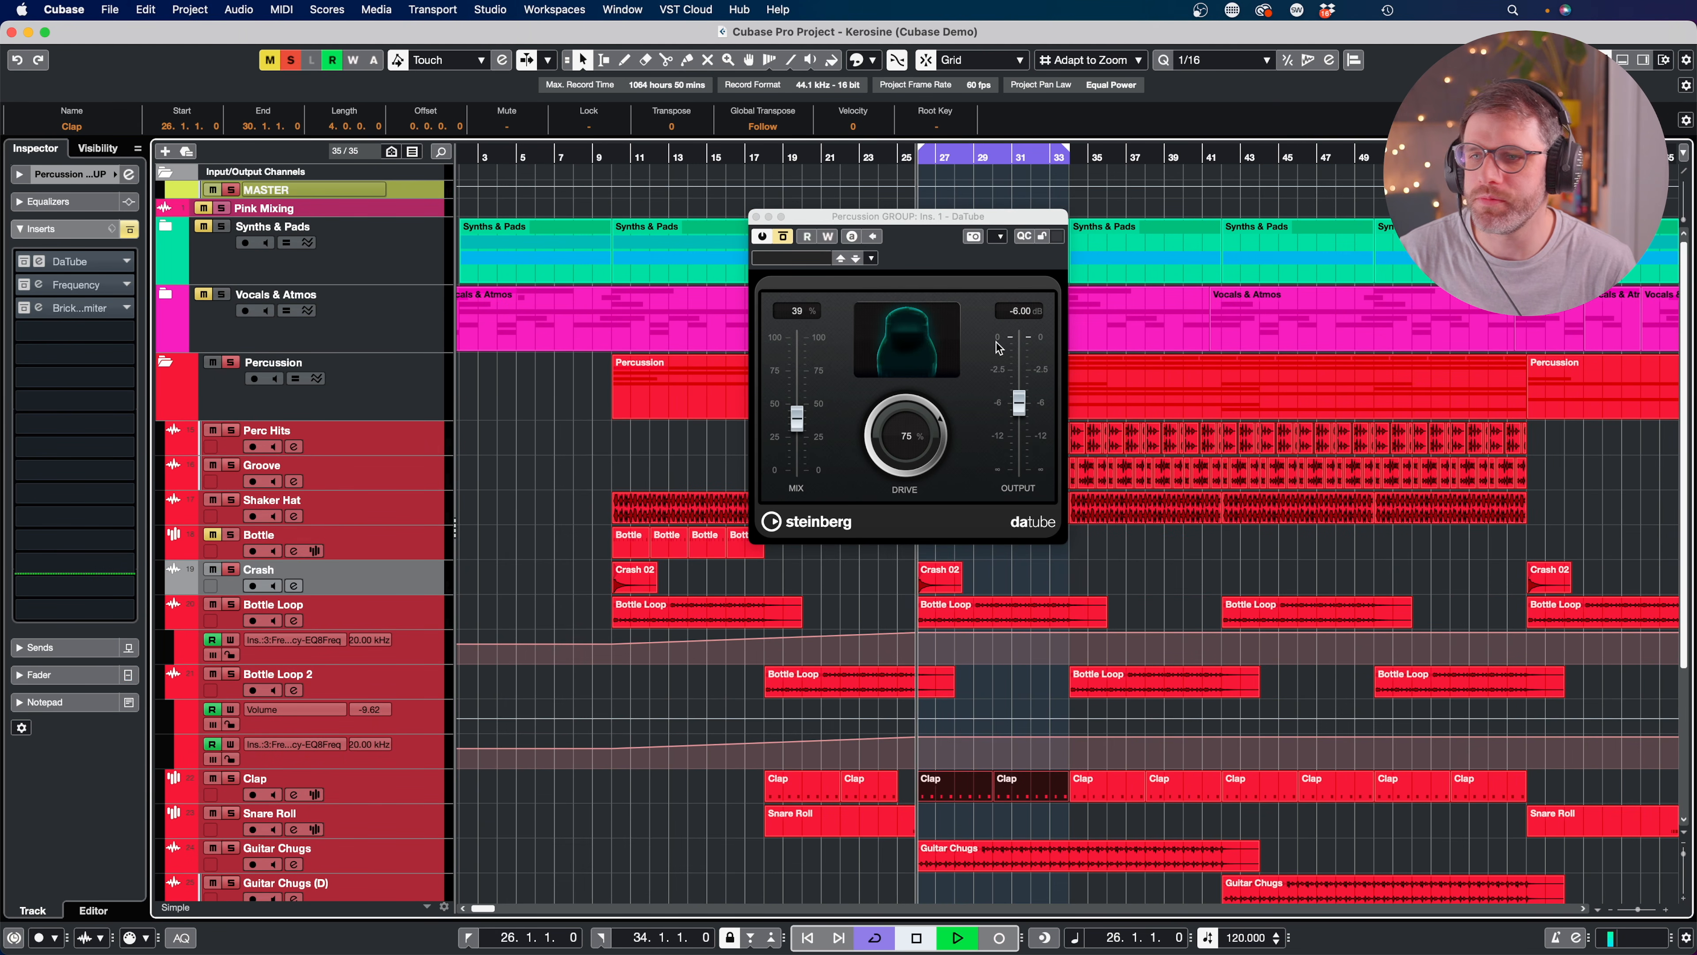
Compare the percussion with DaTube active and bypassed, leave it active, stop playback and close the plug-in.
left_click(783, 236)
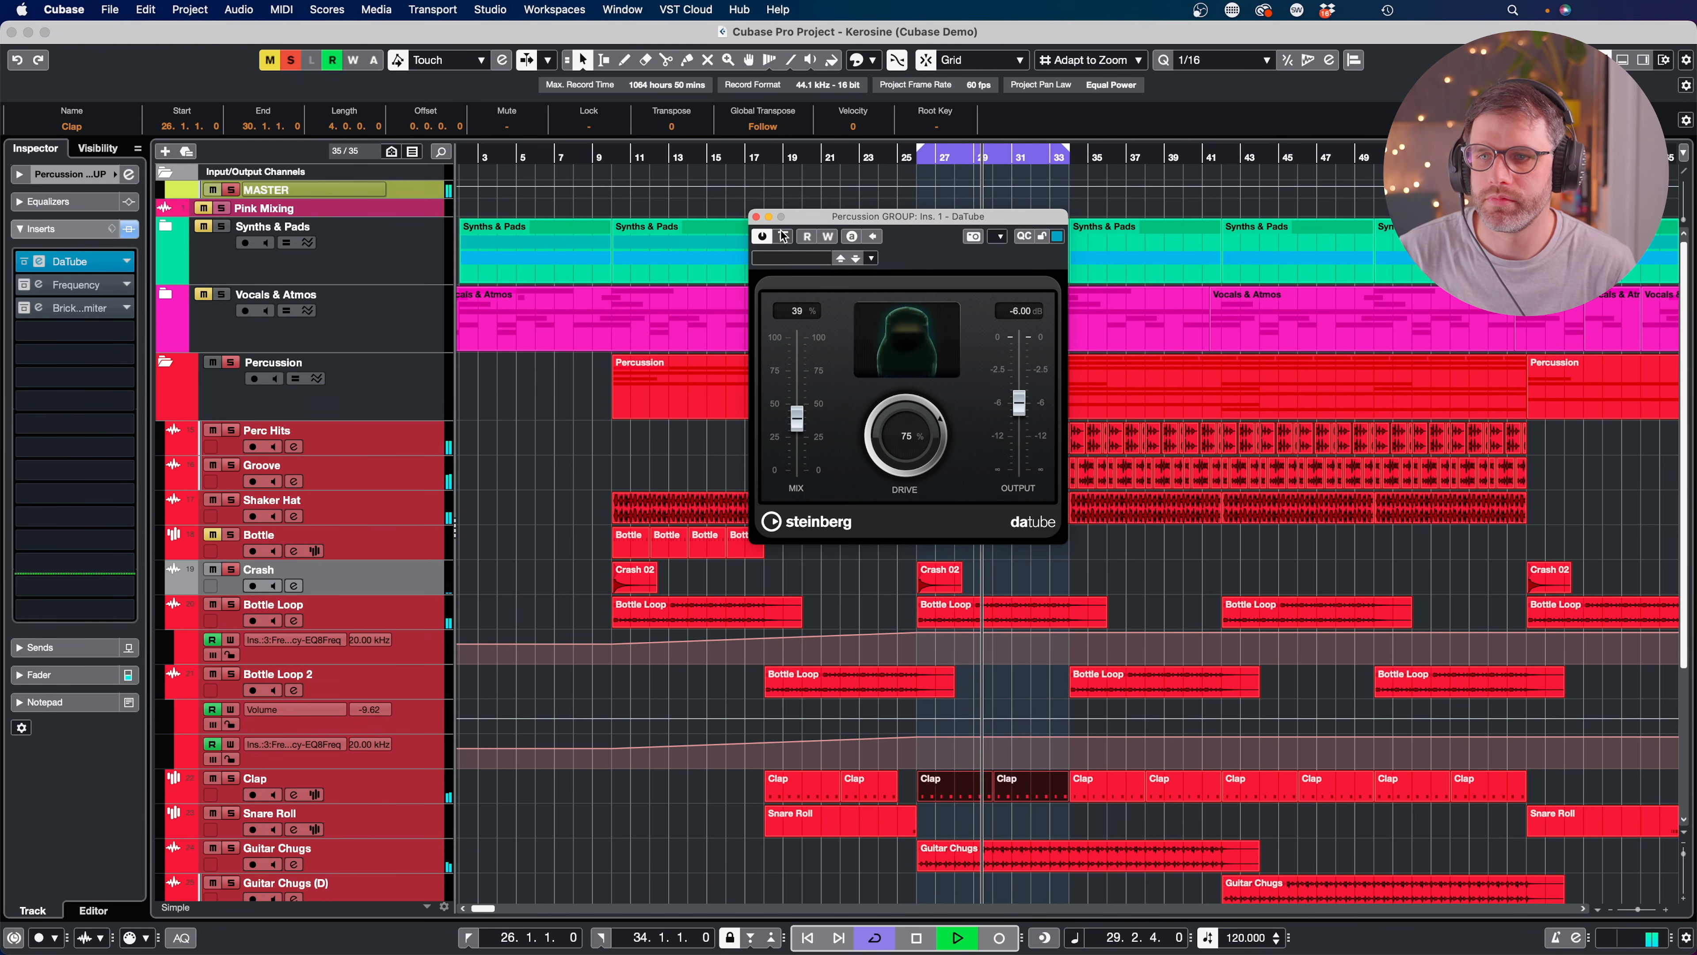
left_click(783, 236)
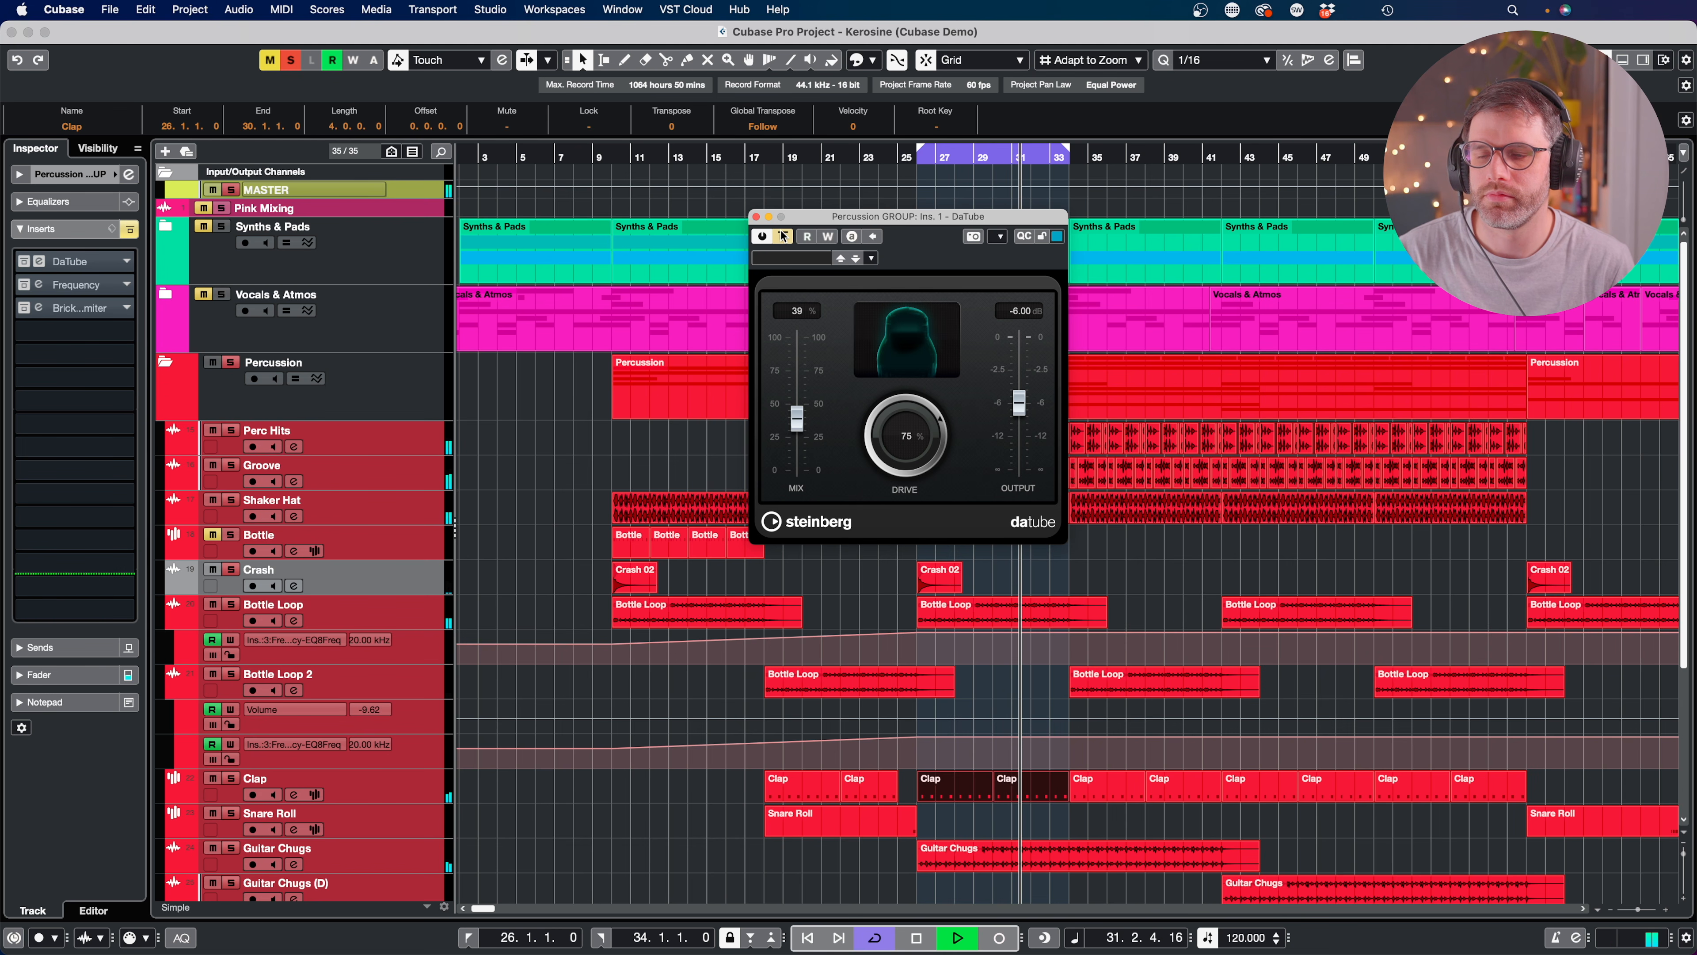
left_click(783, 237)
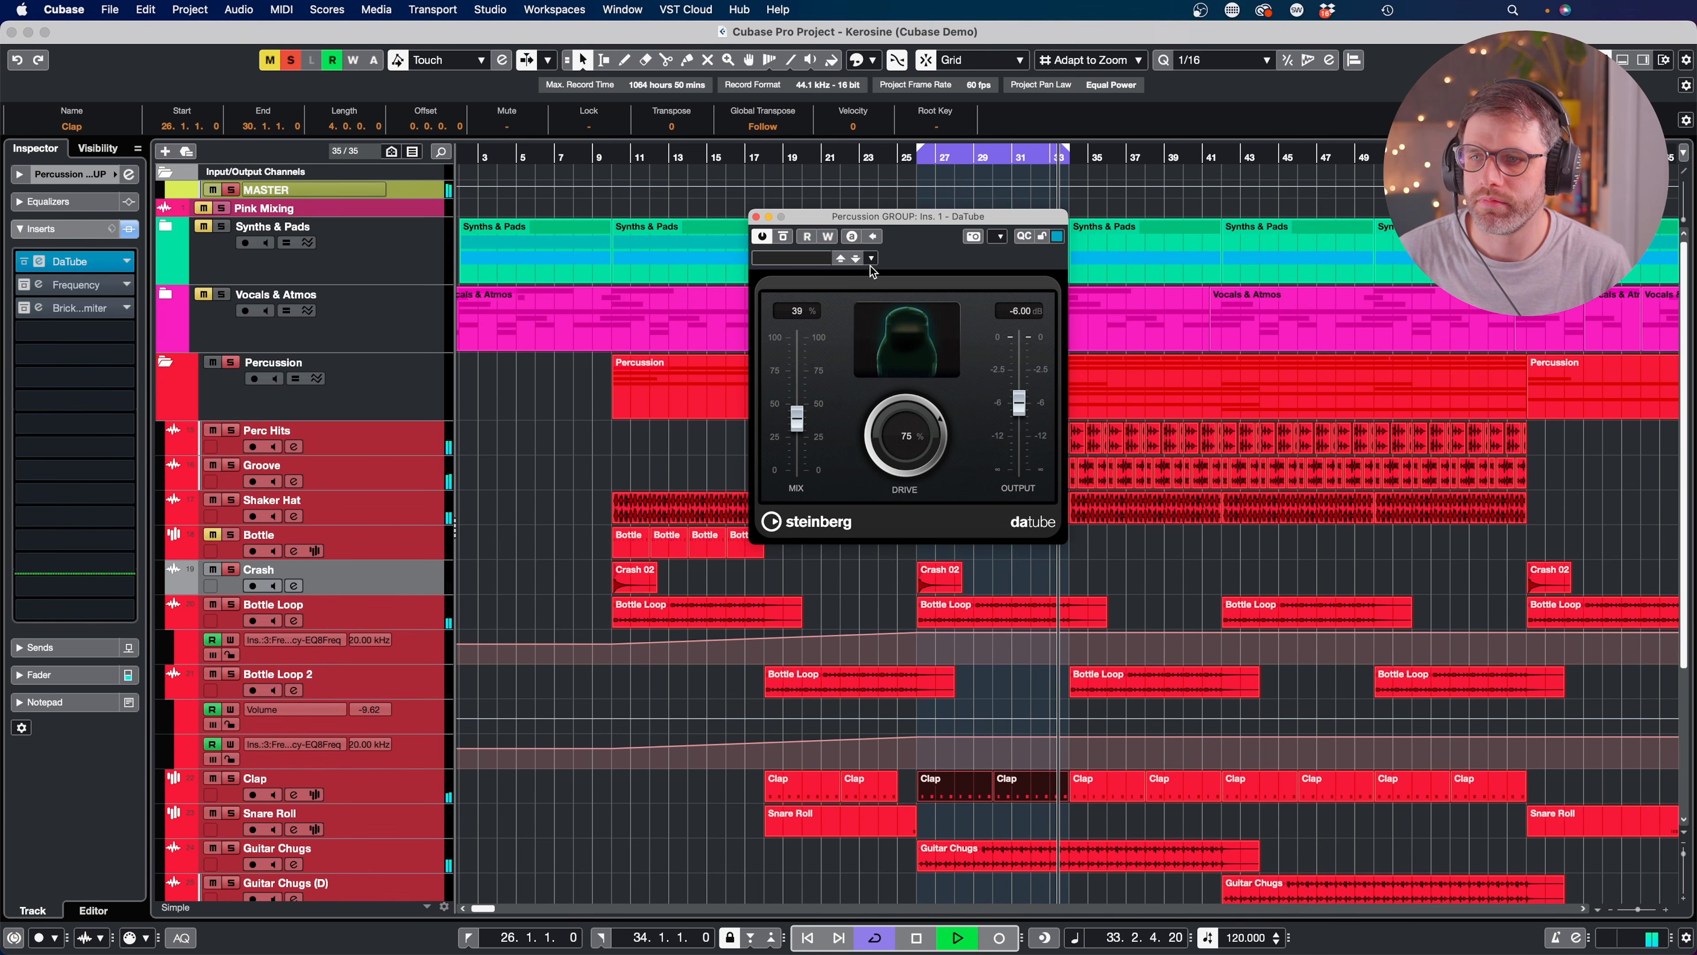
key("space")
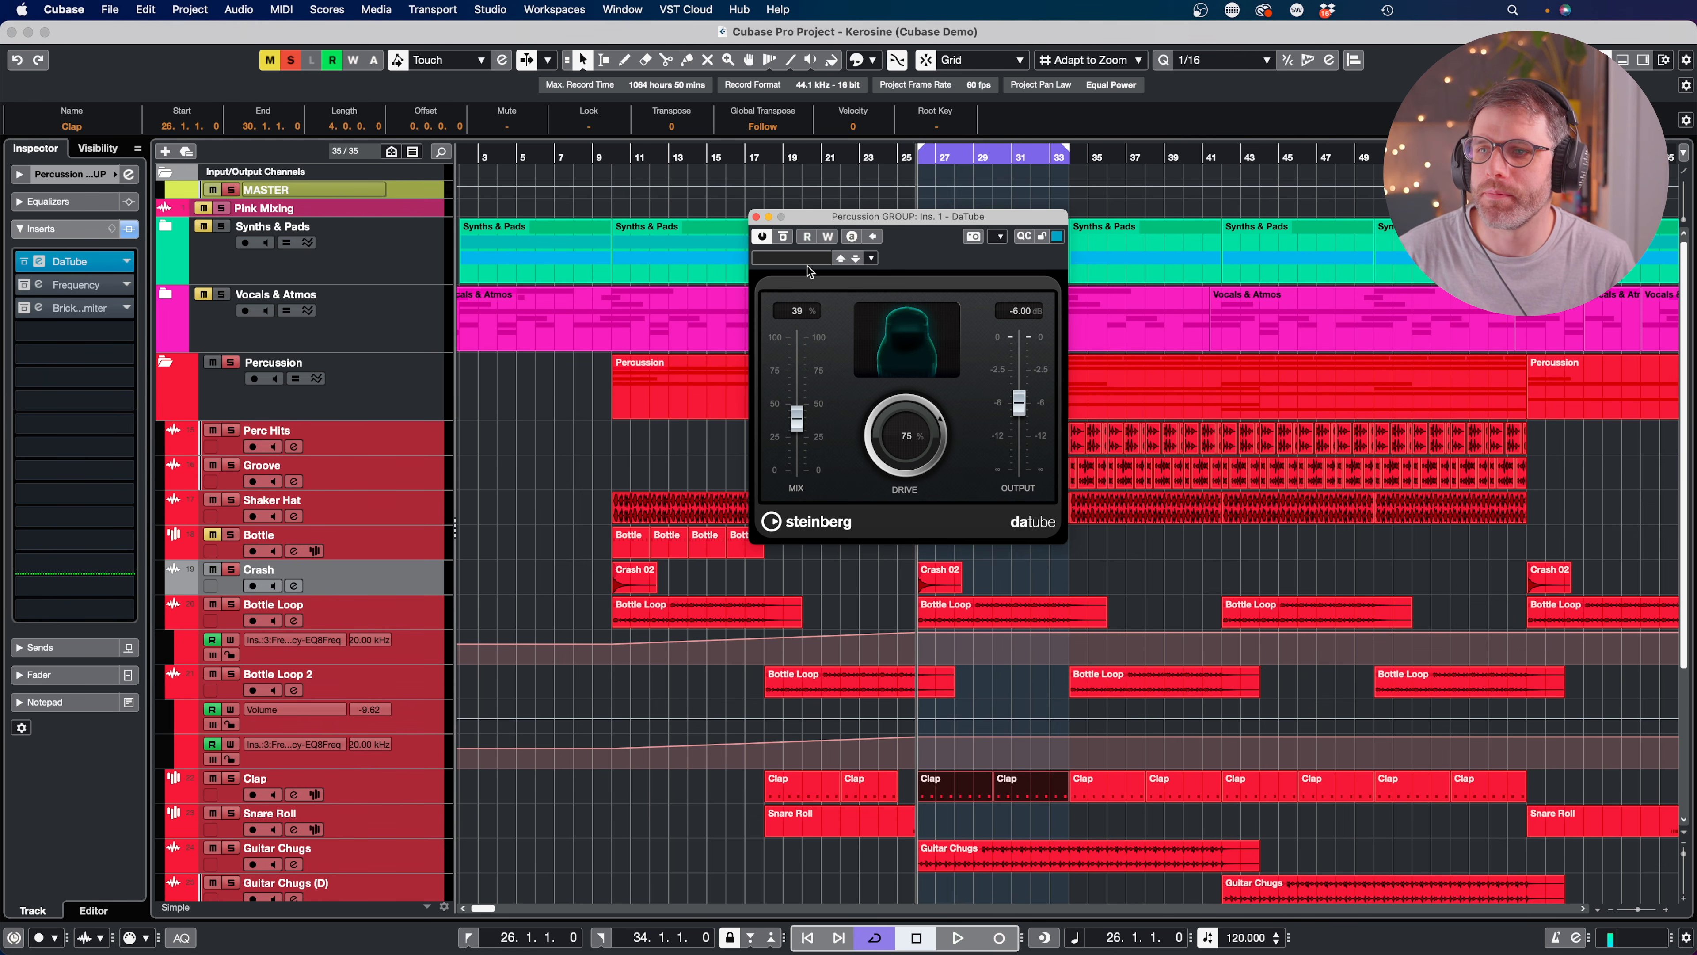
left_click(756, 216)
Reactivate the Frequency insert on the Percussion GROUP, examine its EQ curve and close it.
left_click(36, 282)
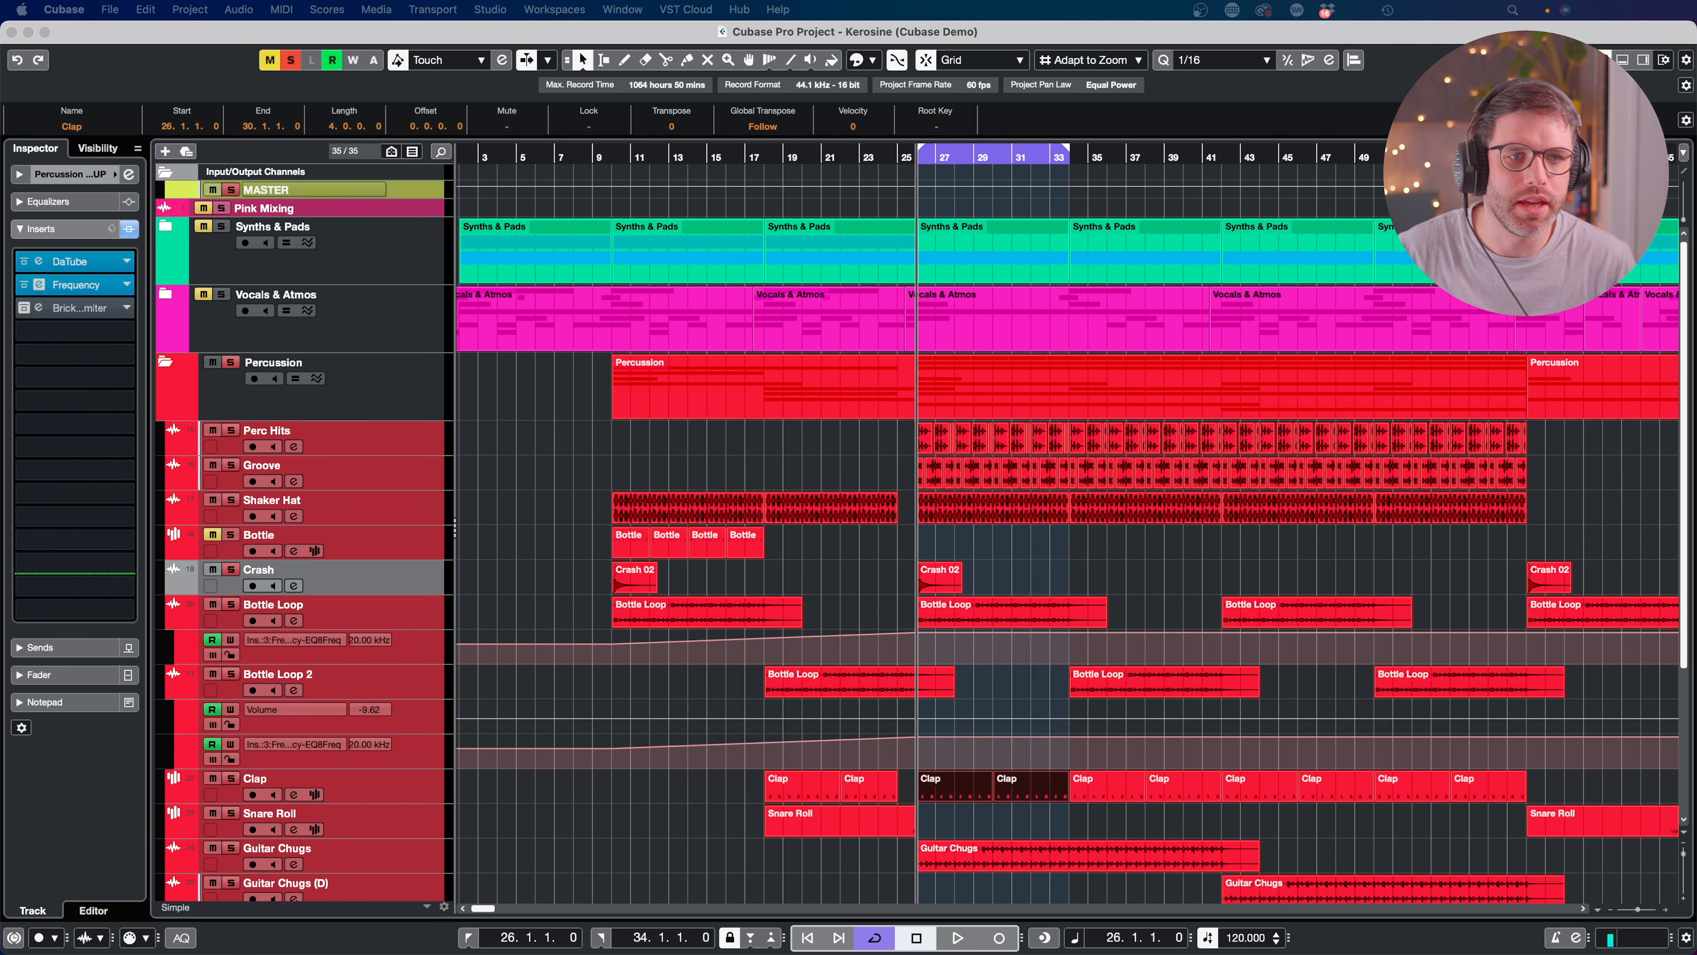
left_click(67, 285)
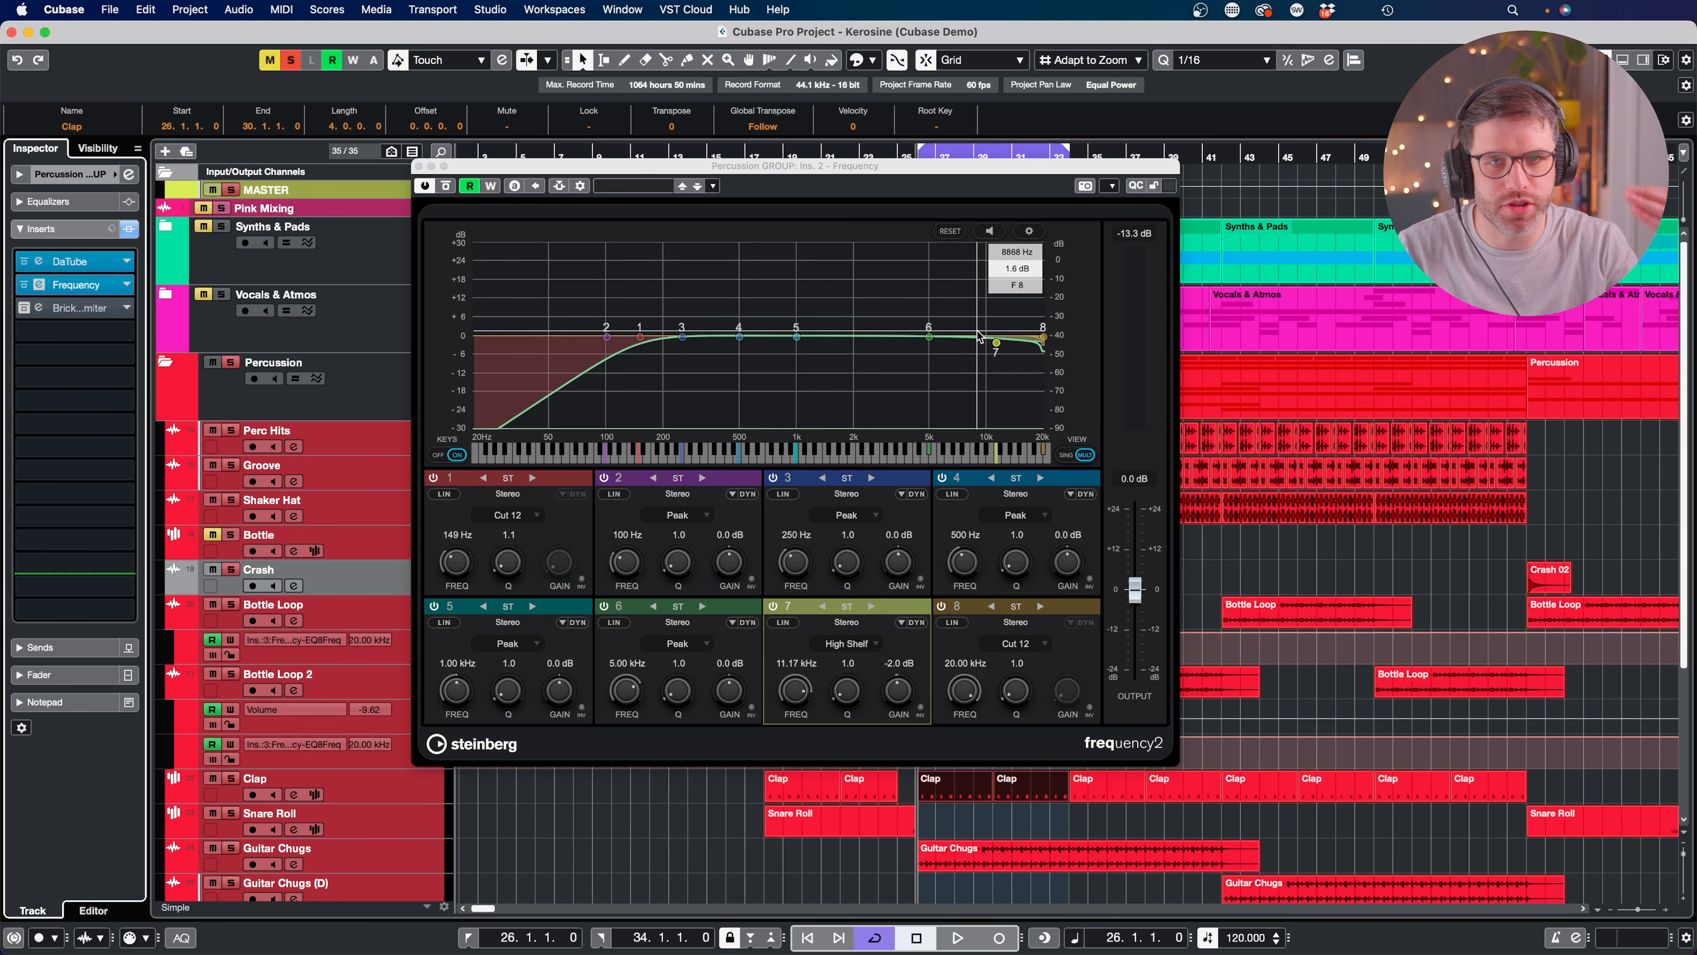
left_click(419, 167)
Reactivate the Brickwall Limiter on the Percussion GROUP, check its gain reduction during playback and close it.
left_click(25, 308)
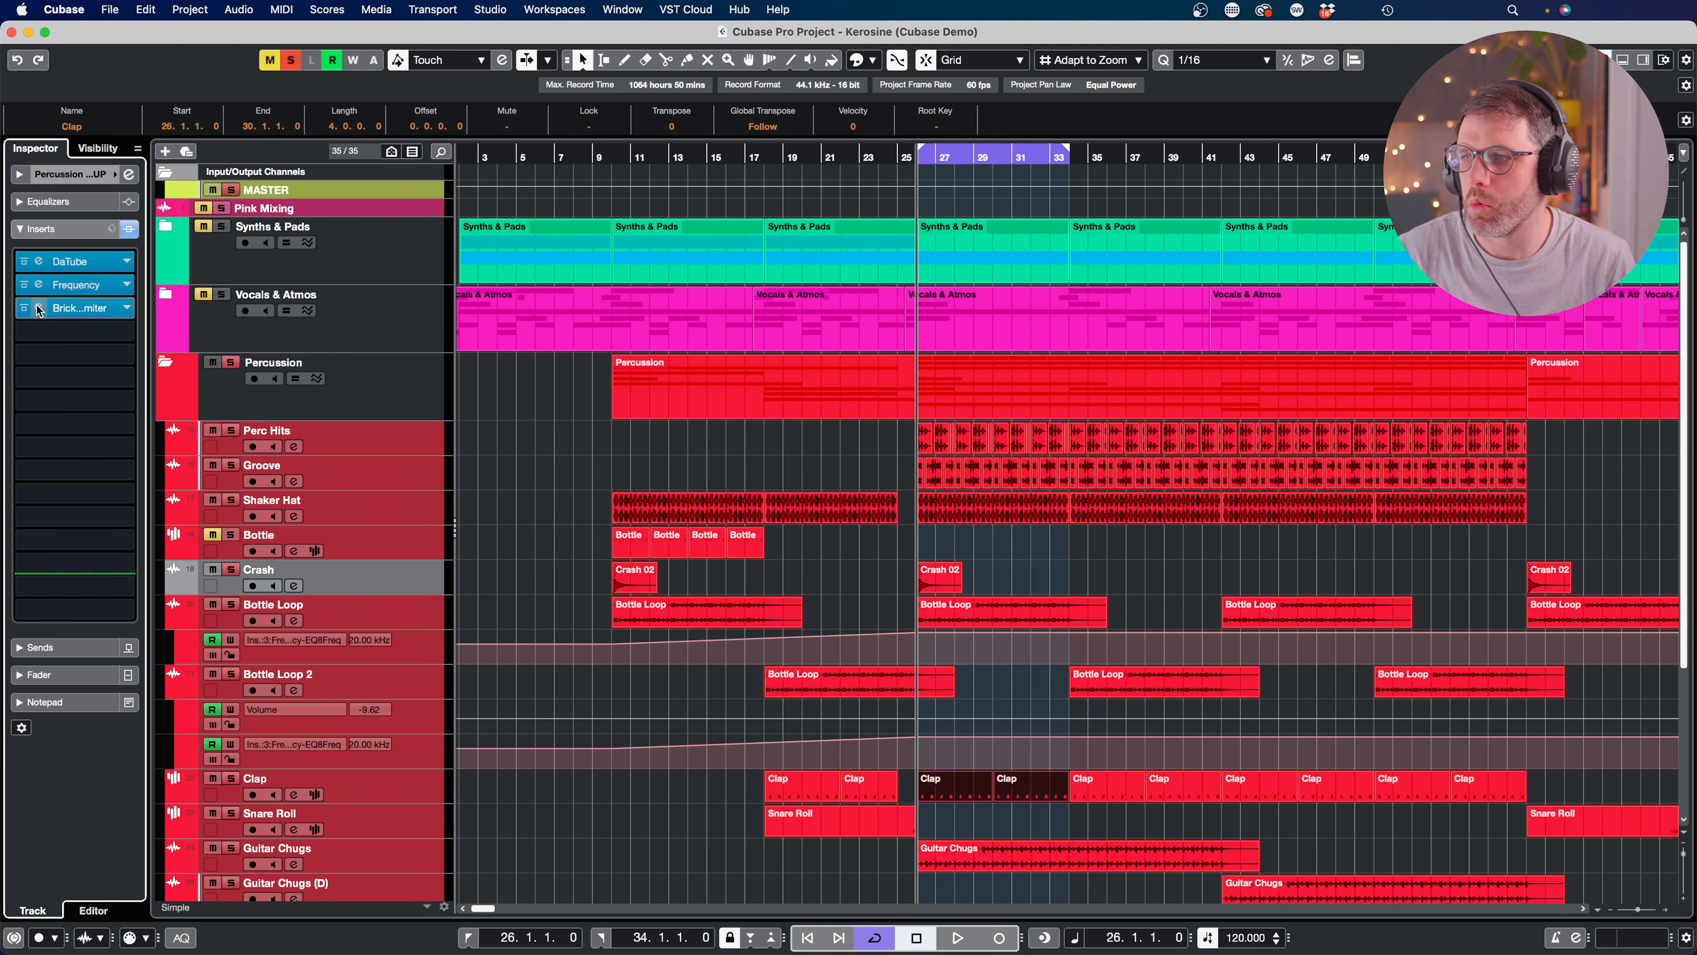
left_click_drag(1095, 220, 1016, 215)
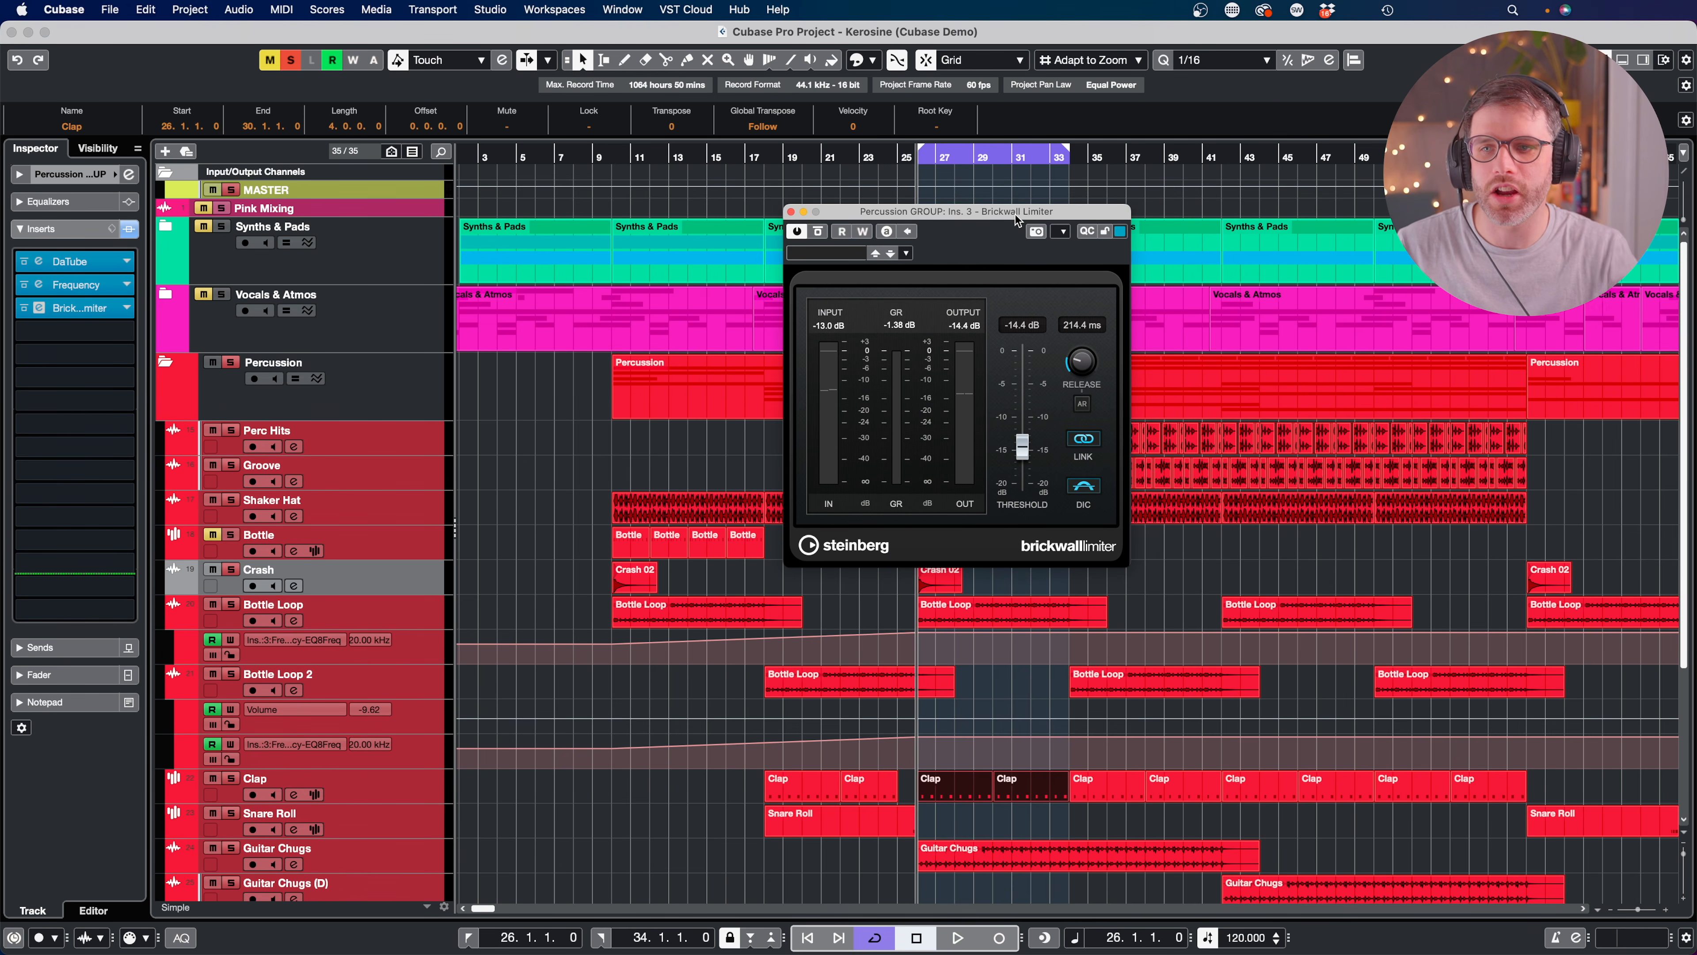
key("space")
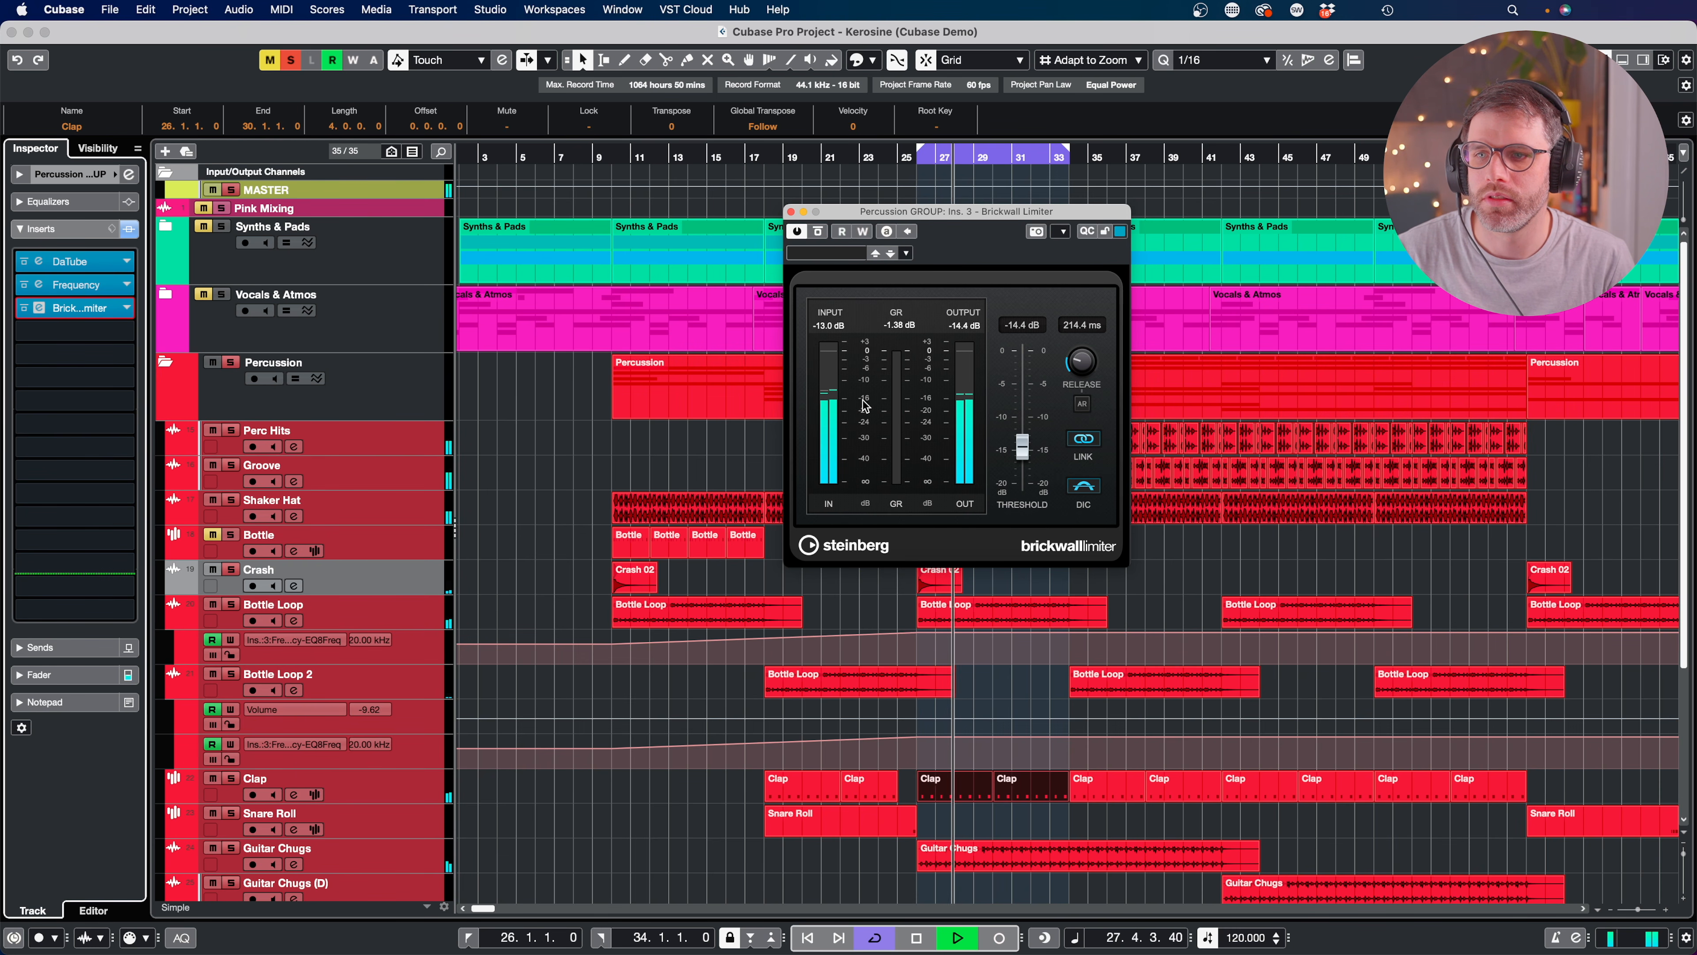
key("space")
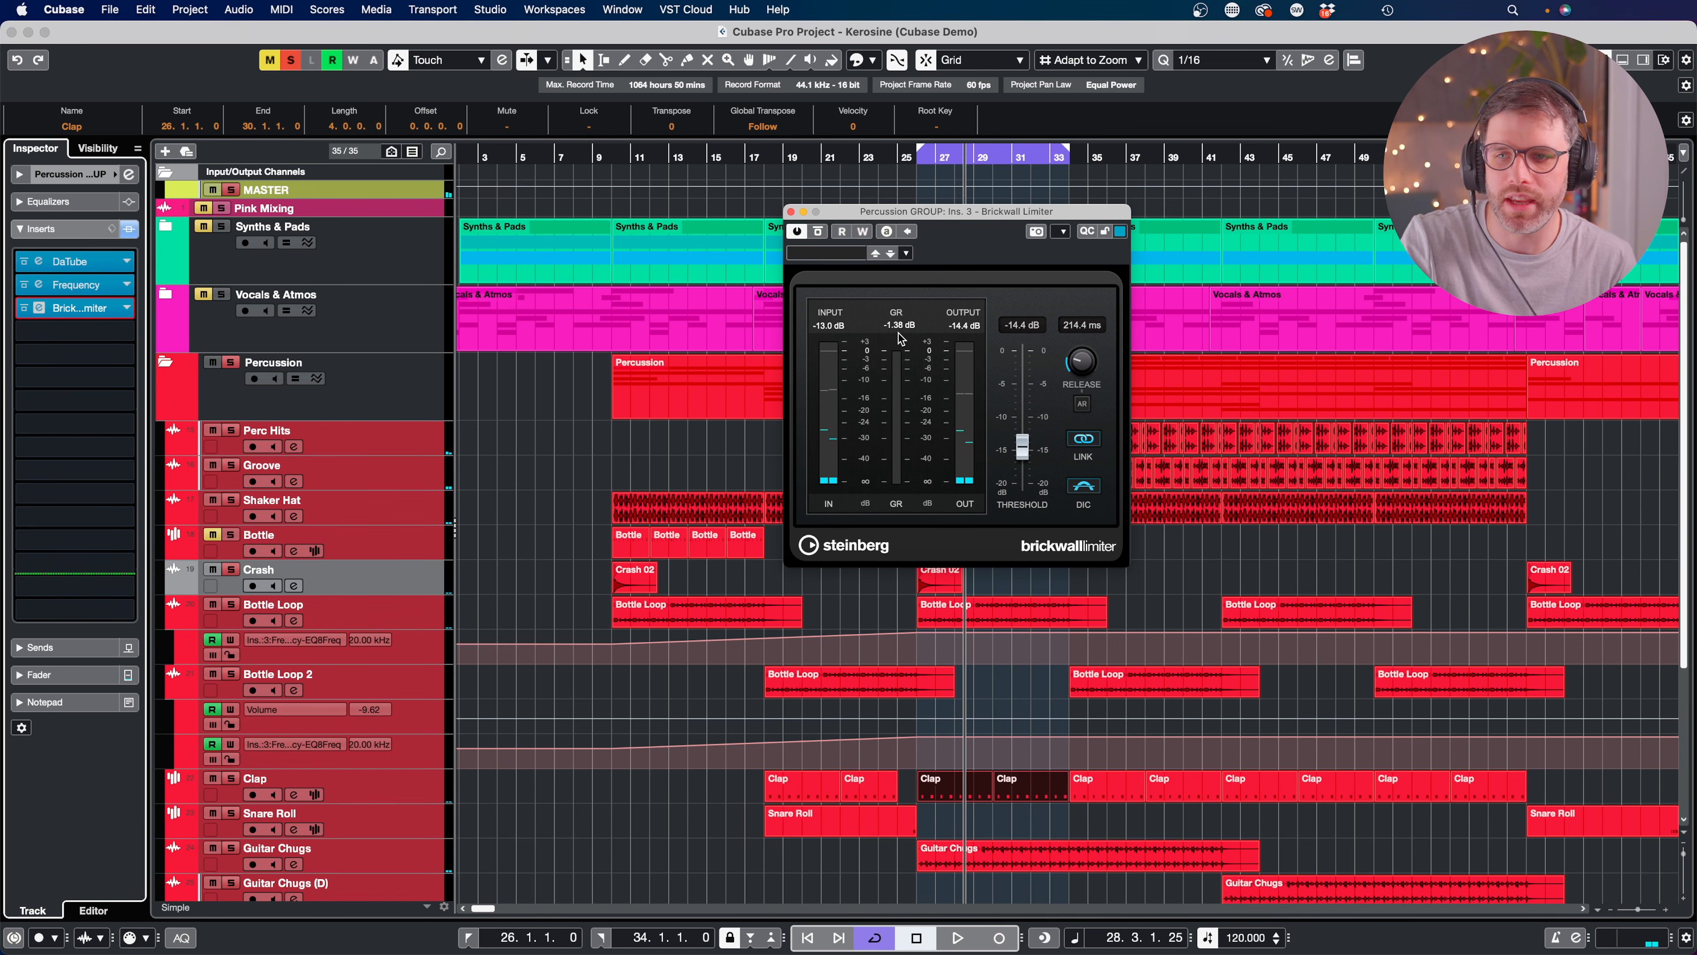
left_click(791, 212)
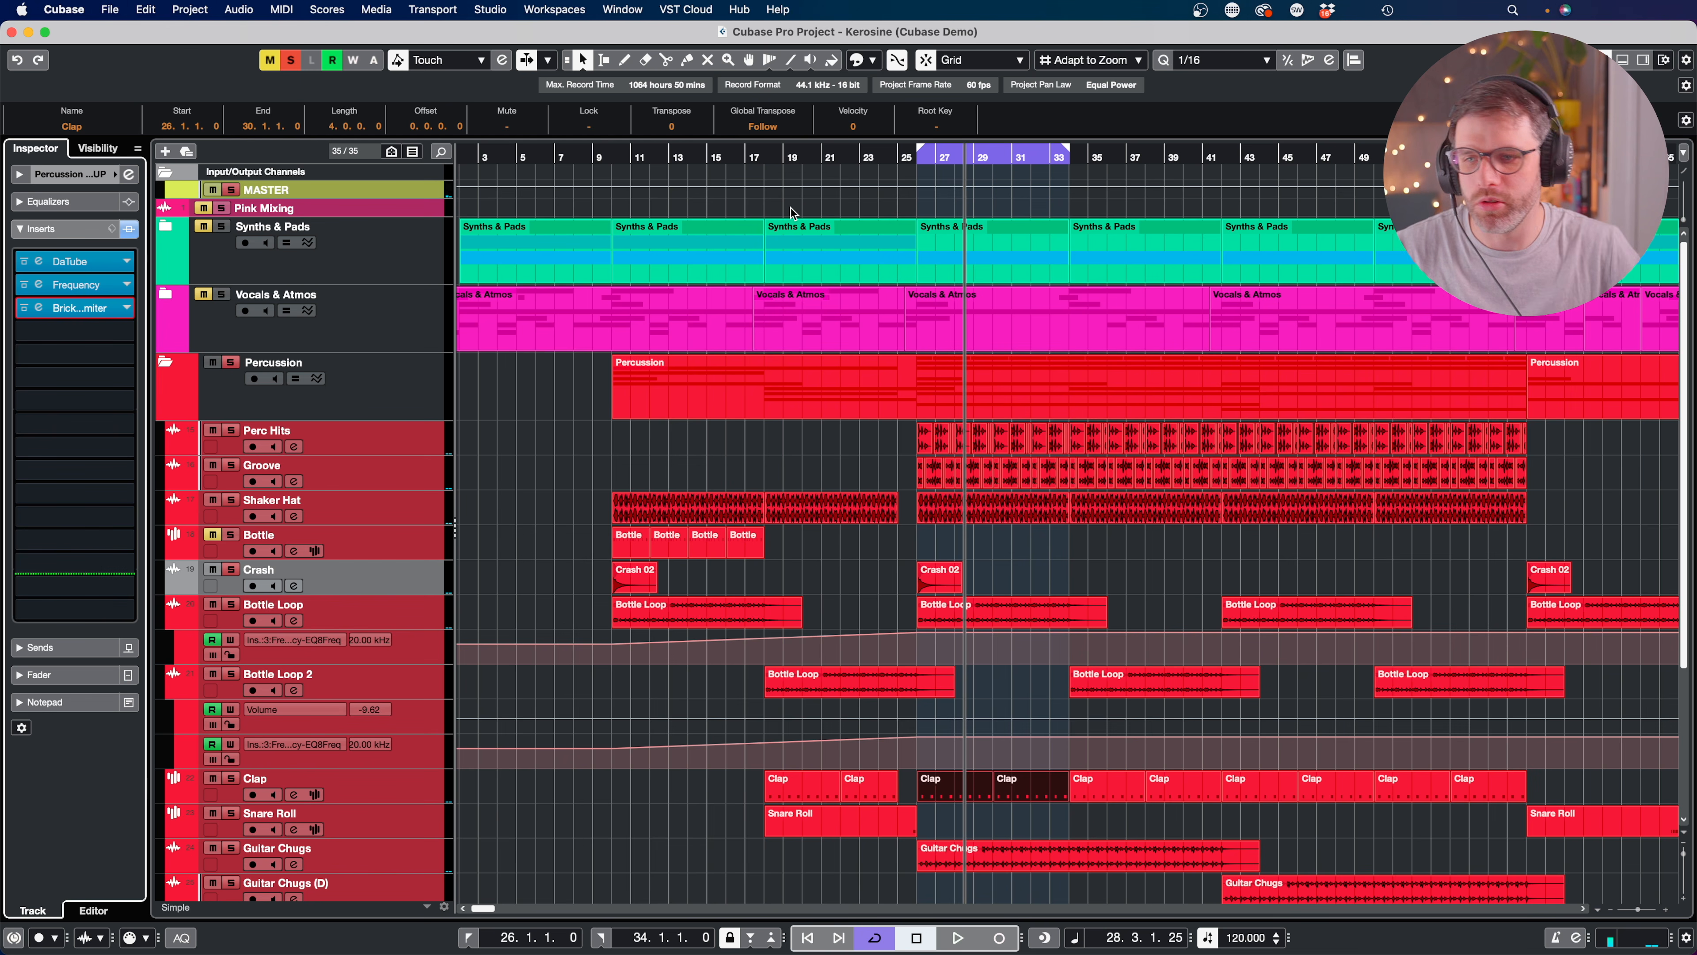
Deselect the Clap events, collapse the Percussion folder and expand the Kick & Bass folder.
left_click(610, 797)
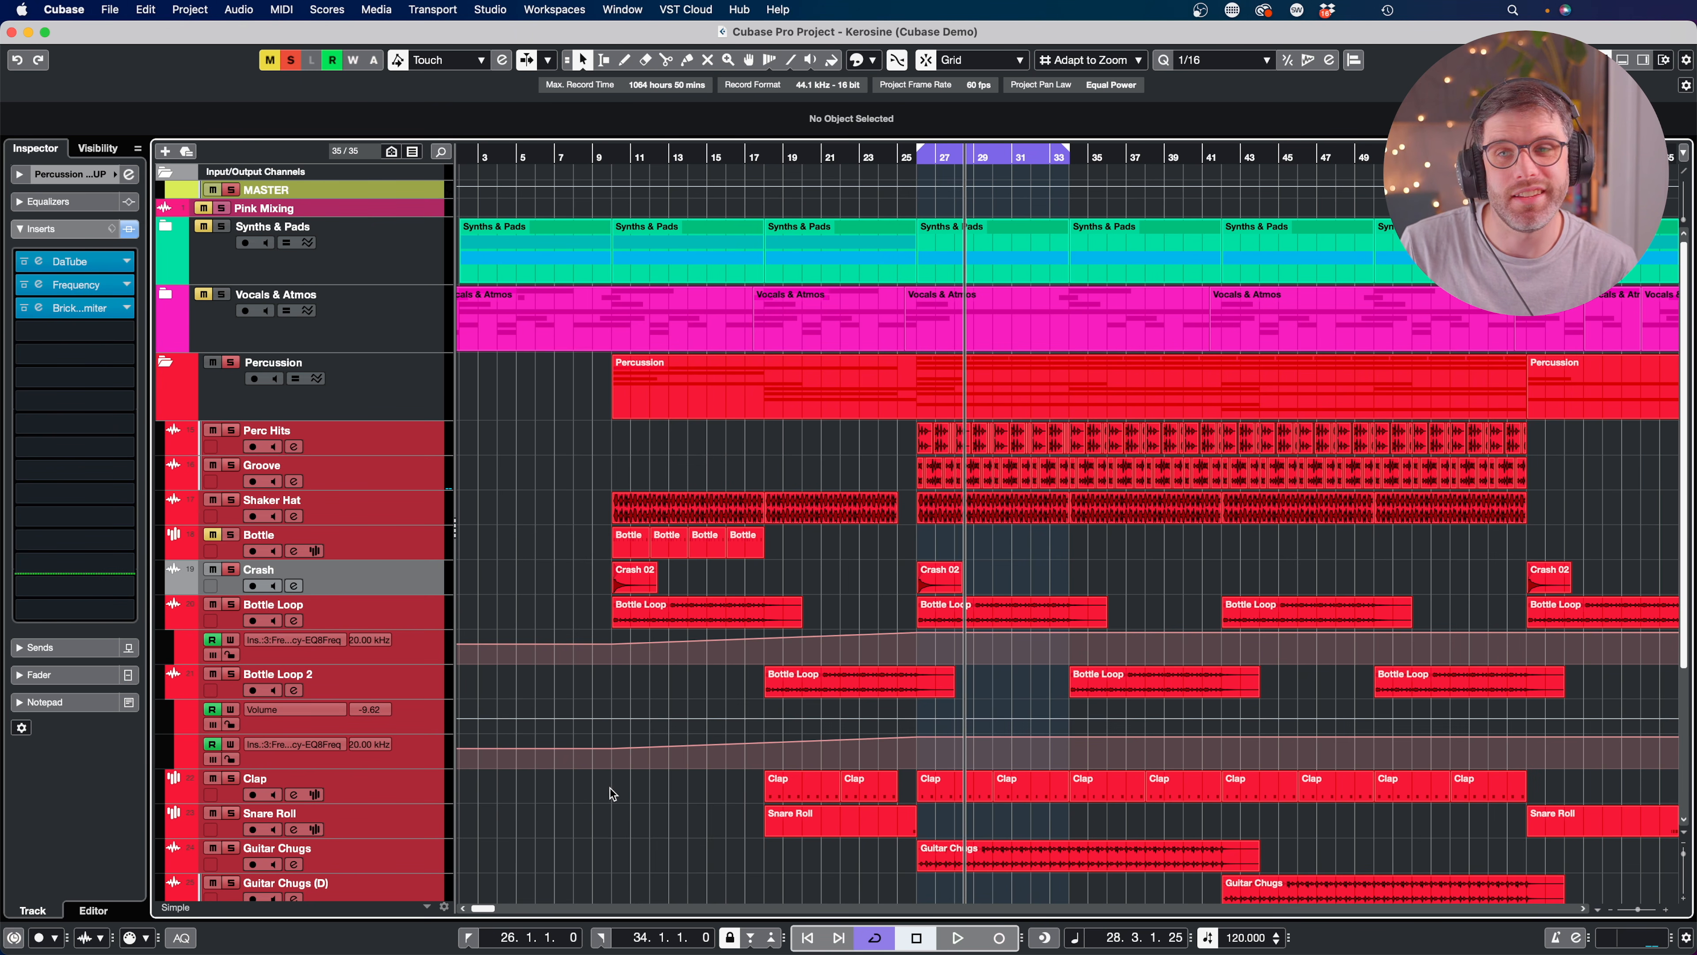
scroll(604, 507, "down", 5)
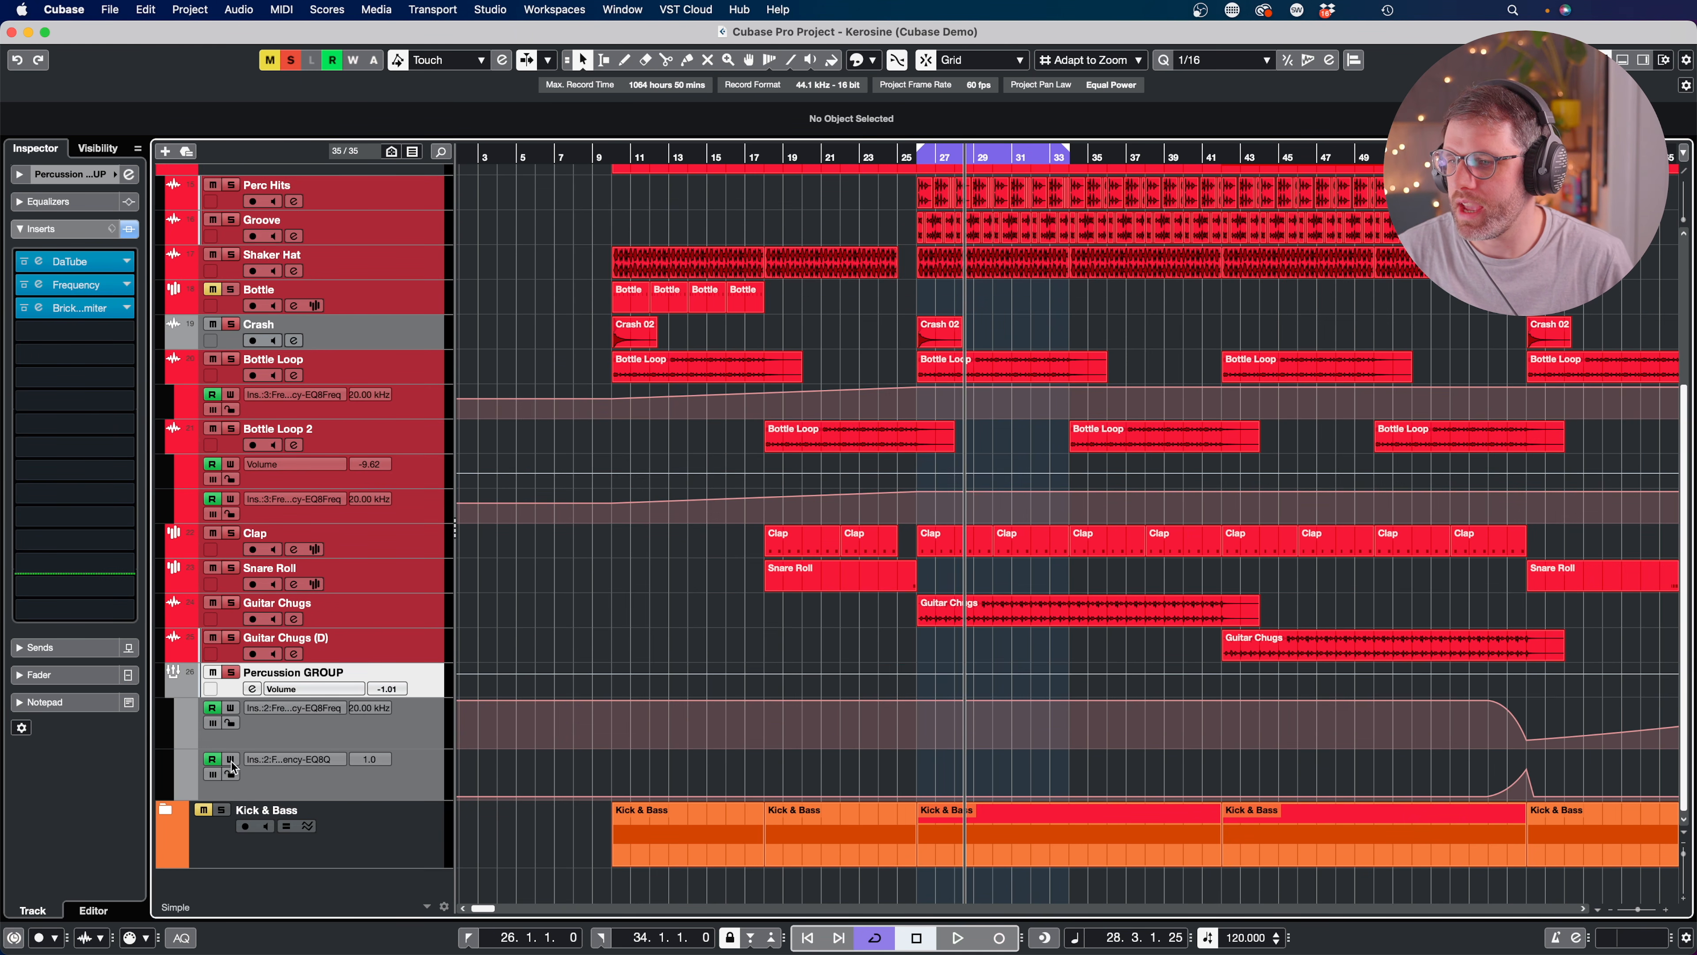
scroll(265, 272, "up", 5)
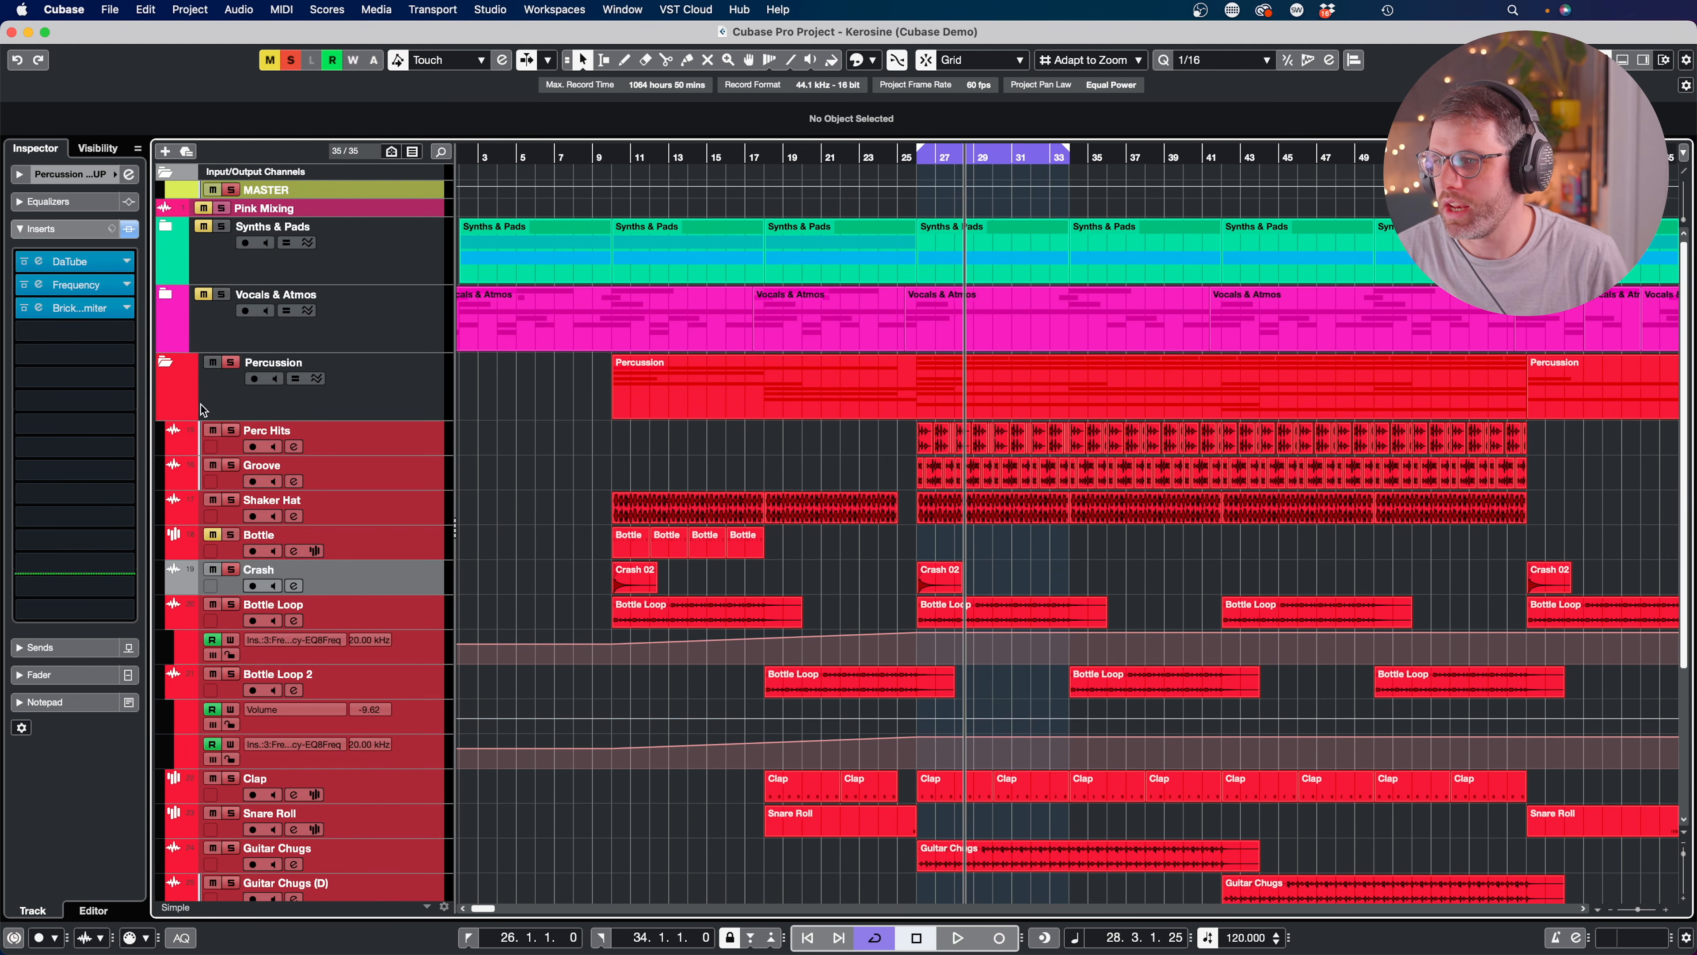
left_click(167, 366)
left_click(164, 430)
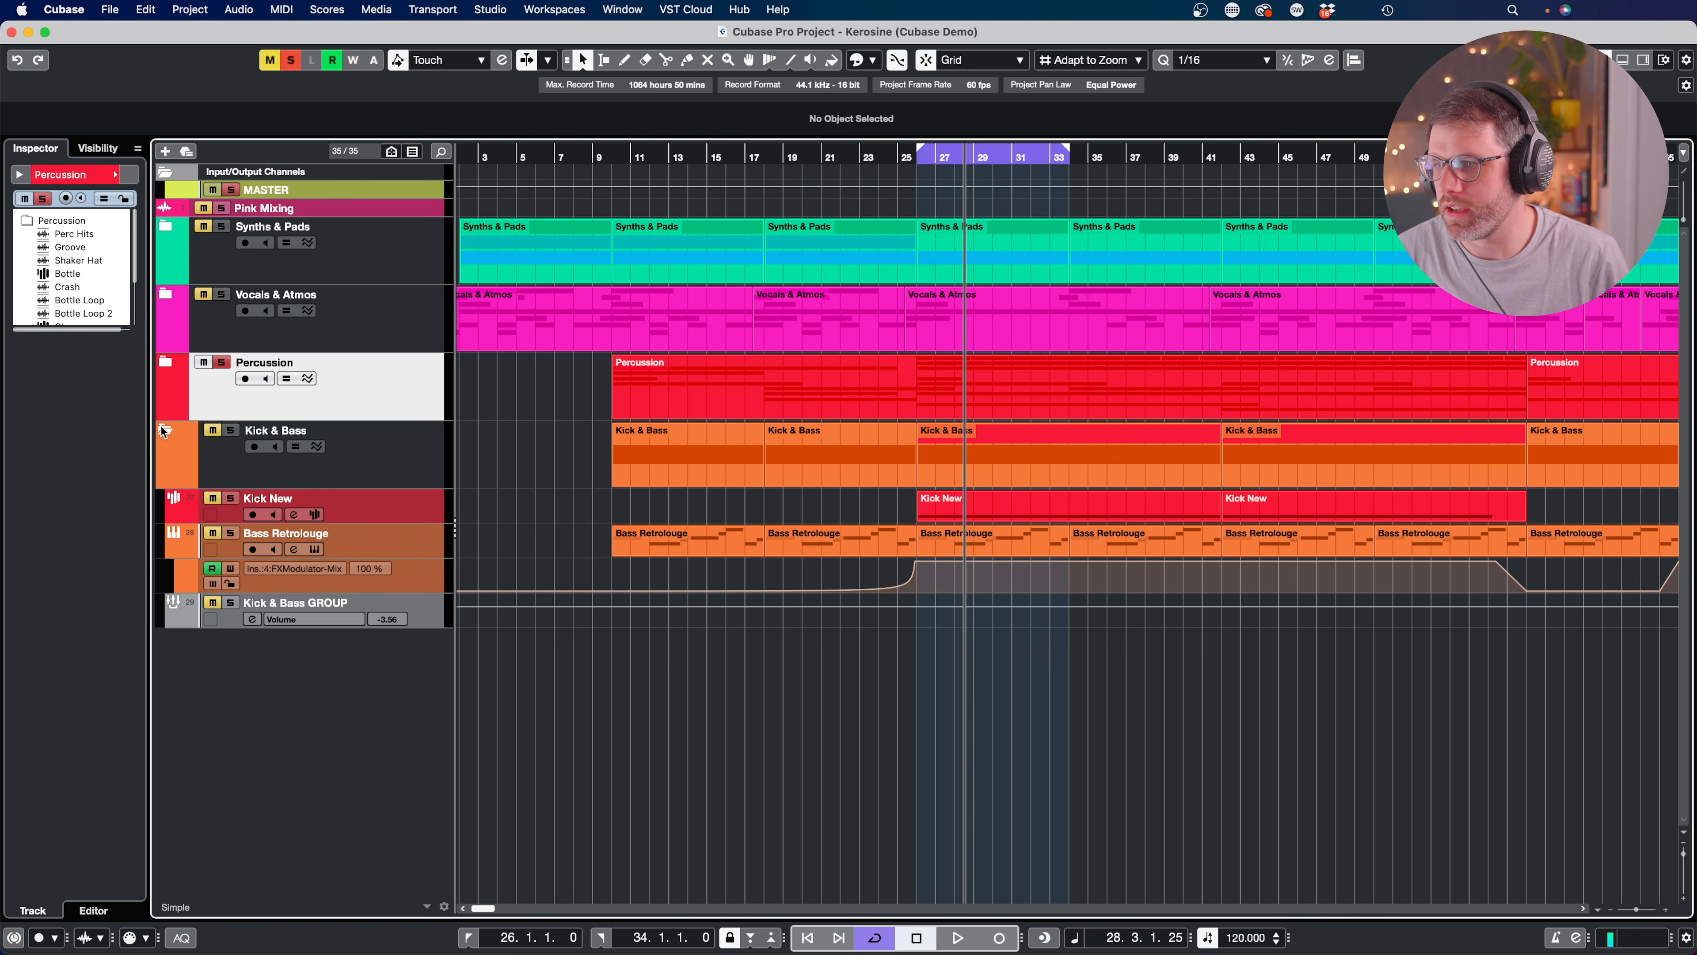
Solo the Kick New track instead of the Percussion folder, and play the loop with its audio inserts active and bypassed.
left_click(221, 364)
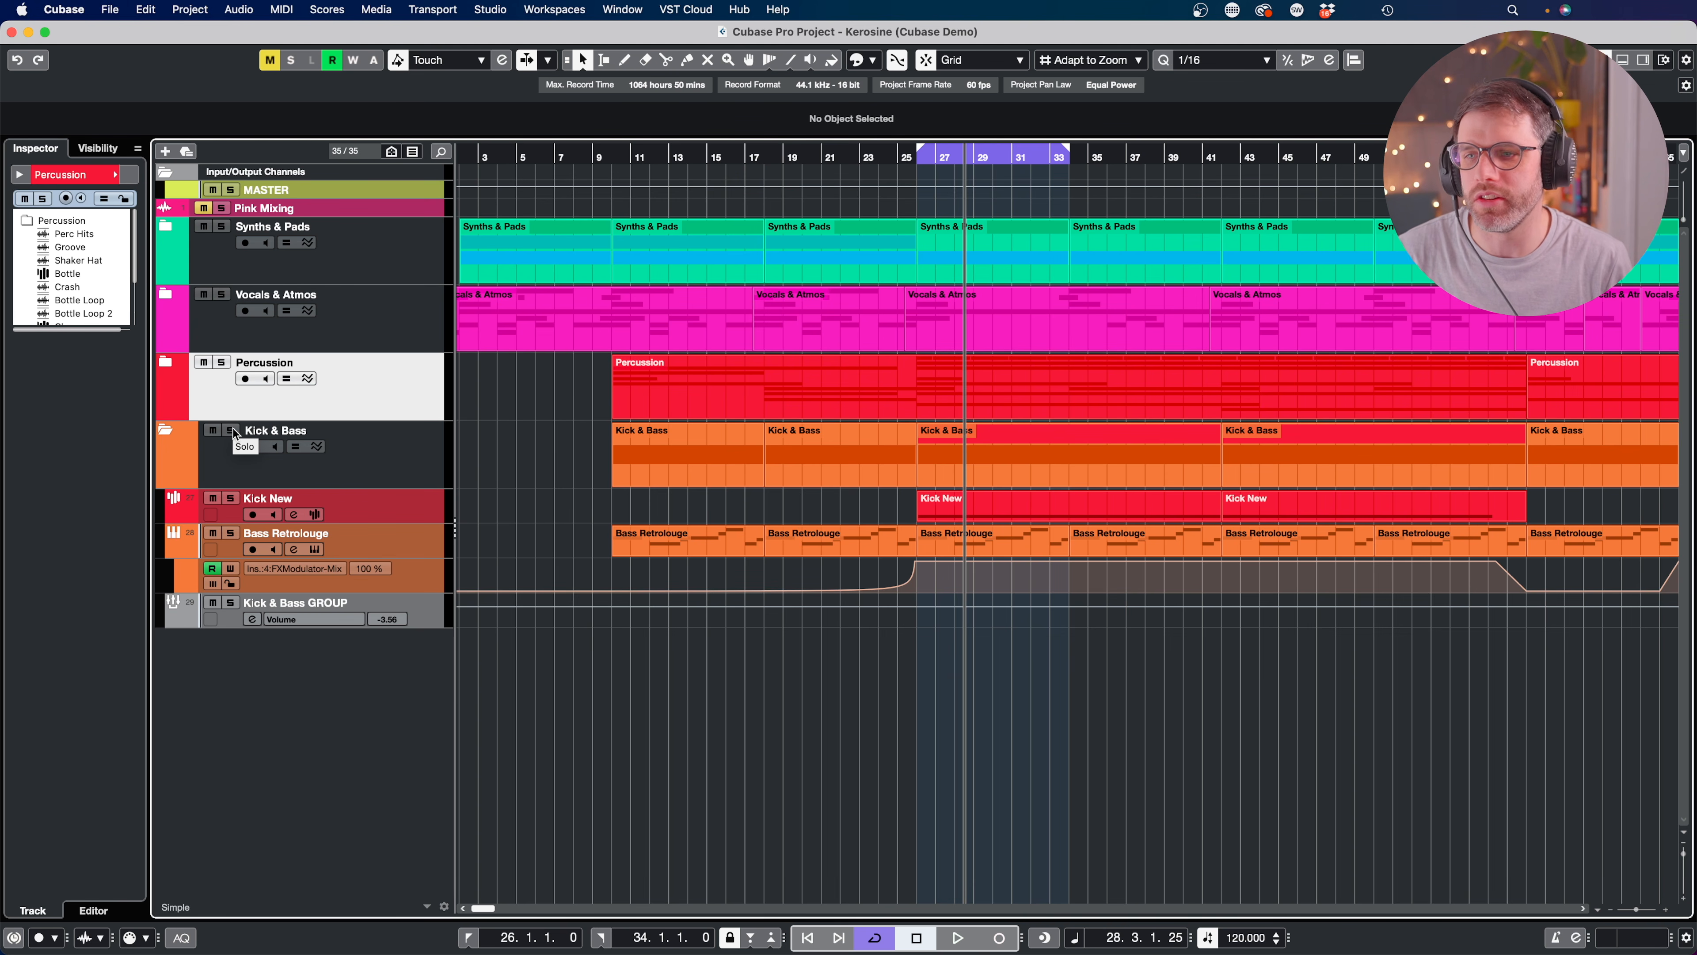
left_click(231, 499)
key("space")
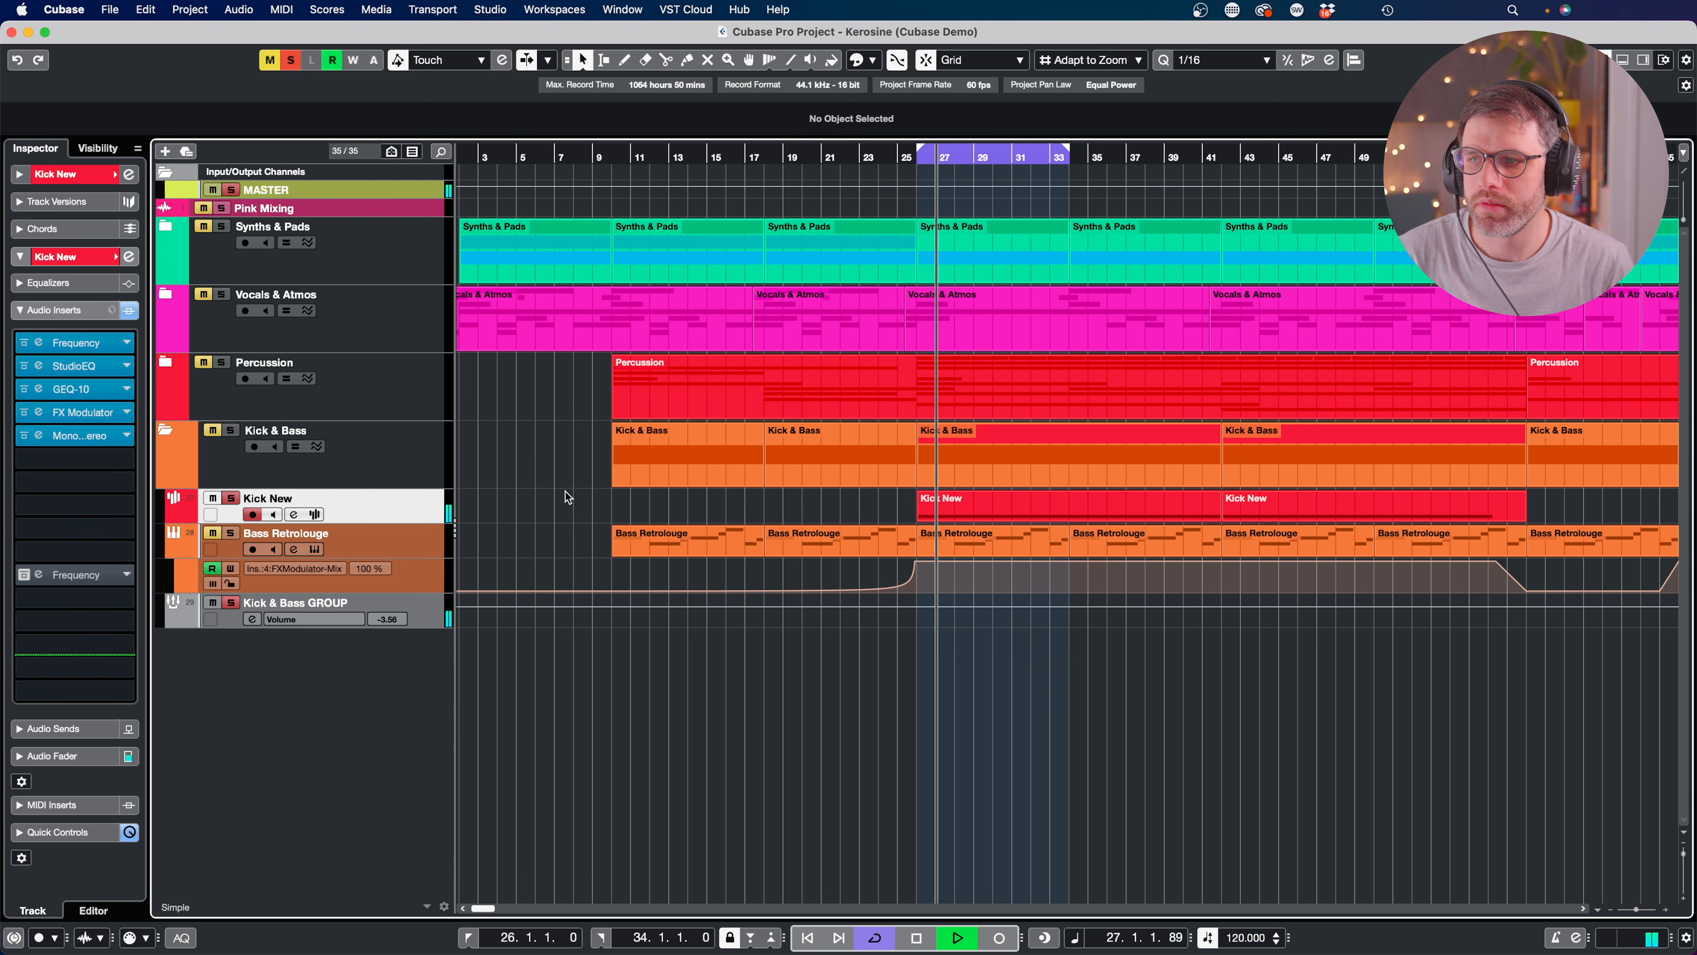
key("space")
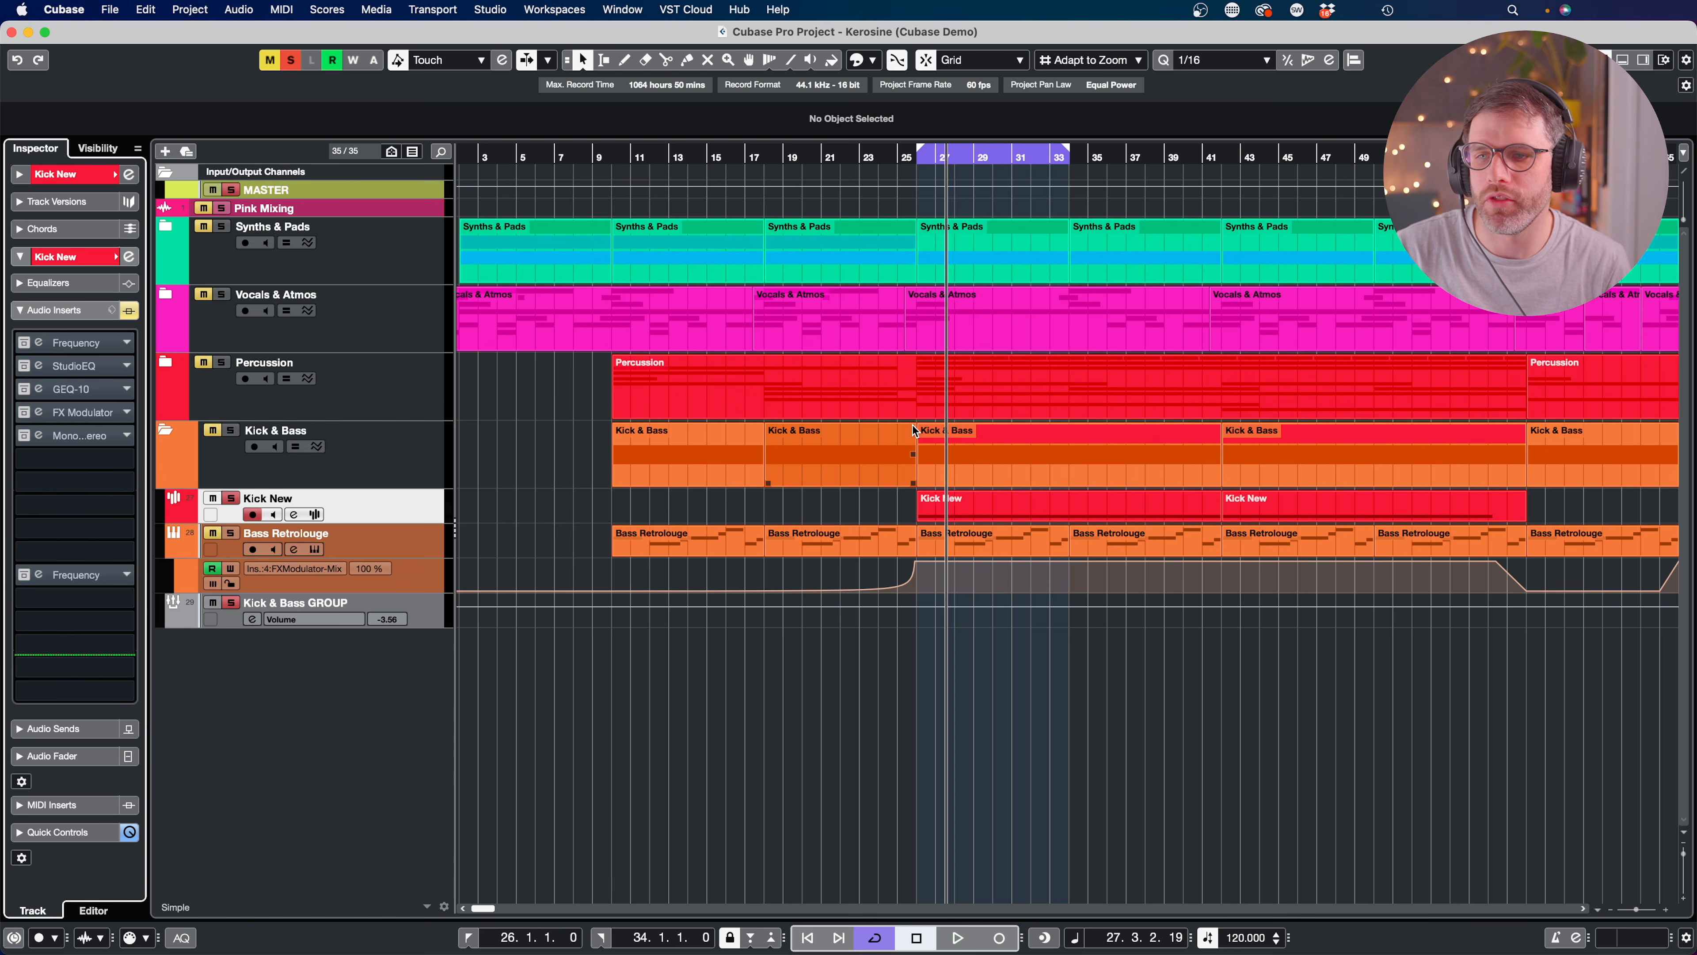
key("space")
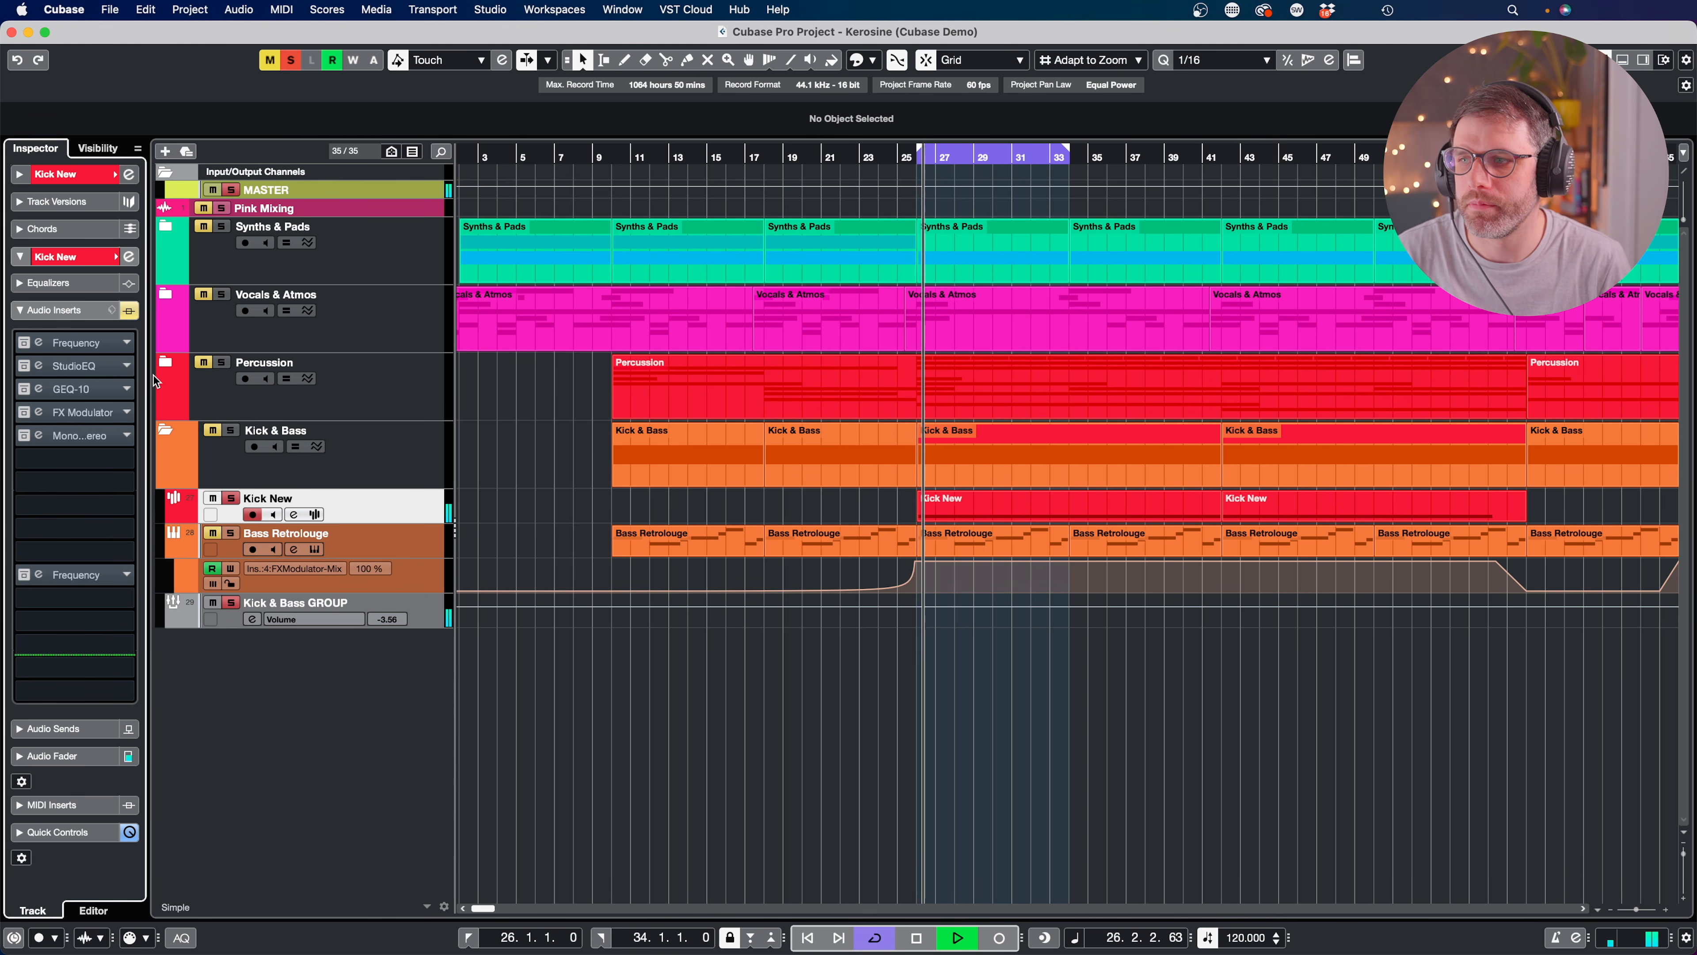
Compare Kick New with all its audio inserts active and bypassed, leave them bypassed and stop playback.
left_click(132, 313)
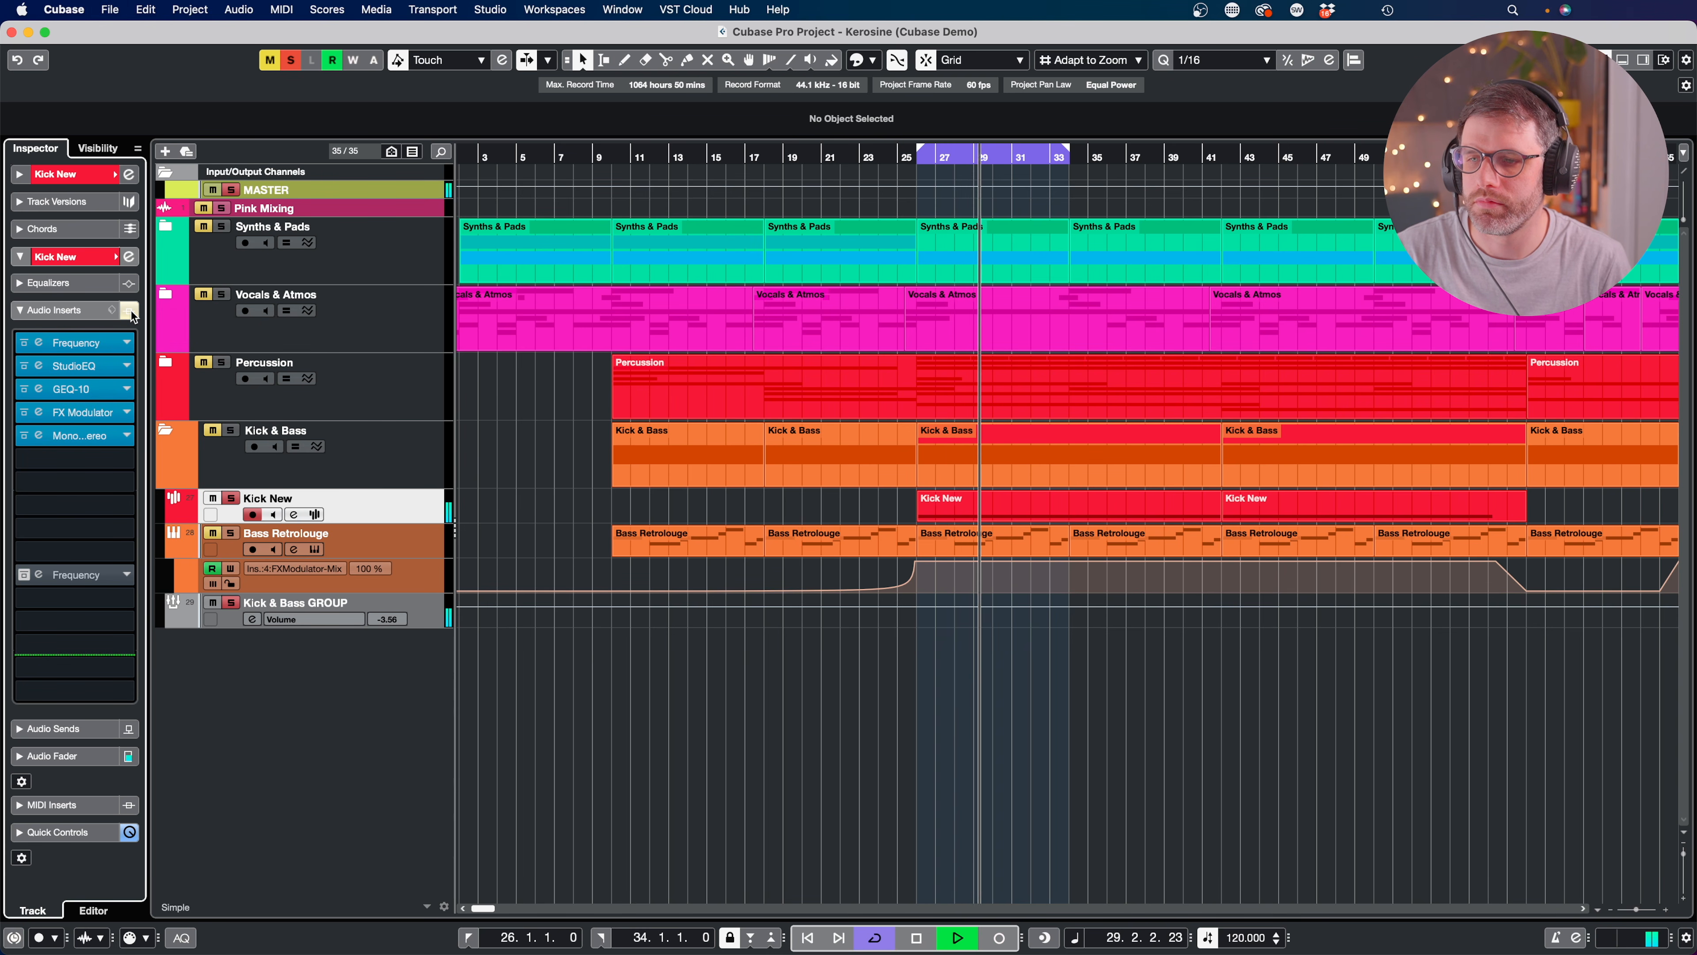
left_click(131, 314)
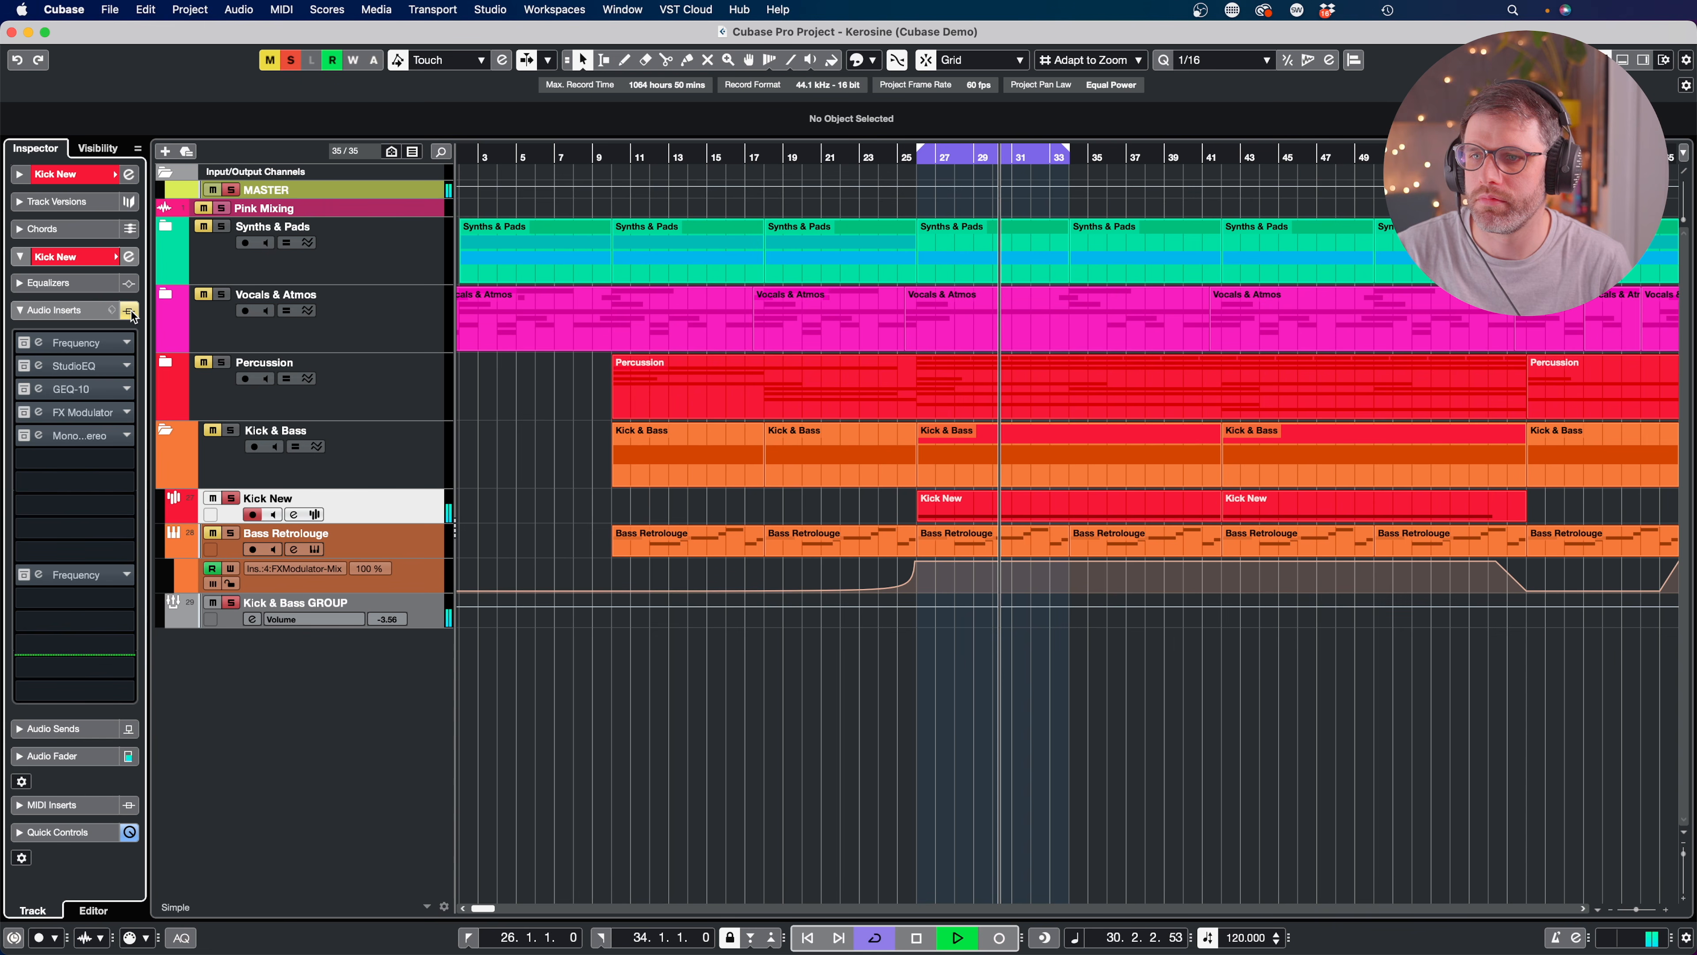
key("space")
Reactivate the Frequency insert on Kick New, examine its EQ curve and close it.
left_click(39, 342)
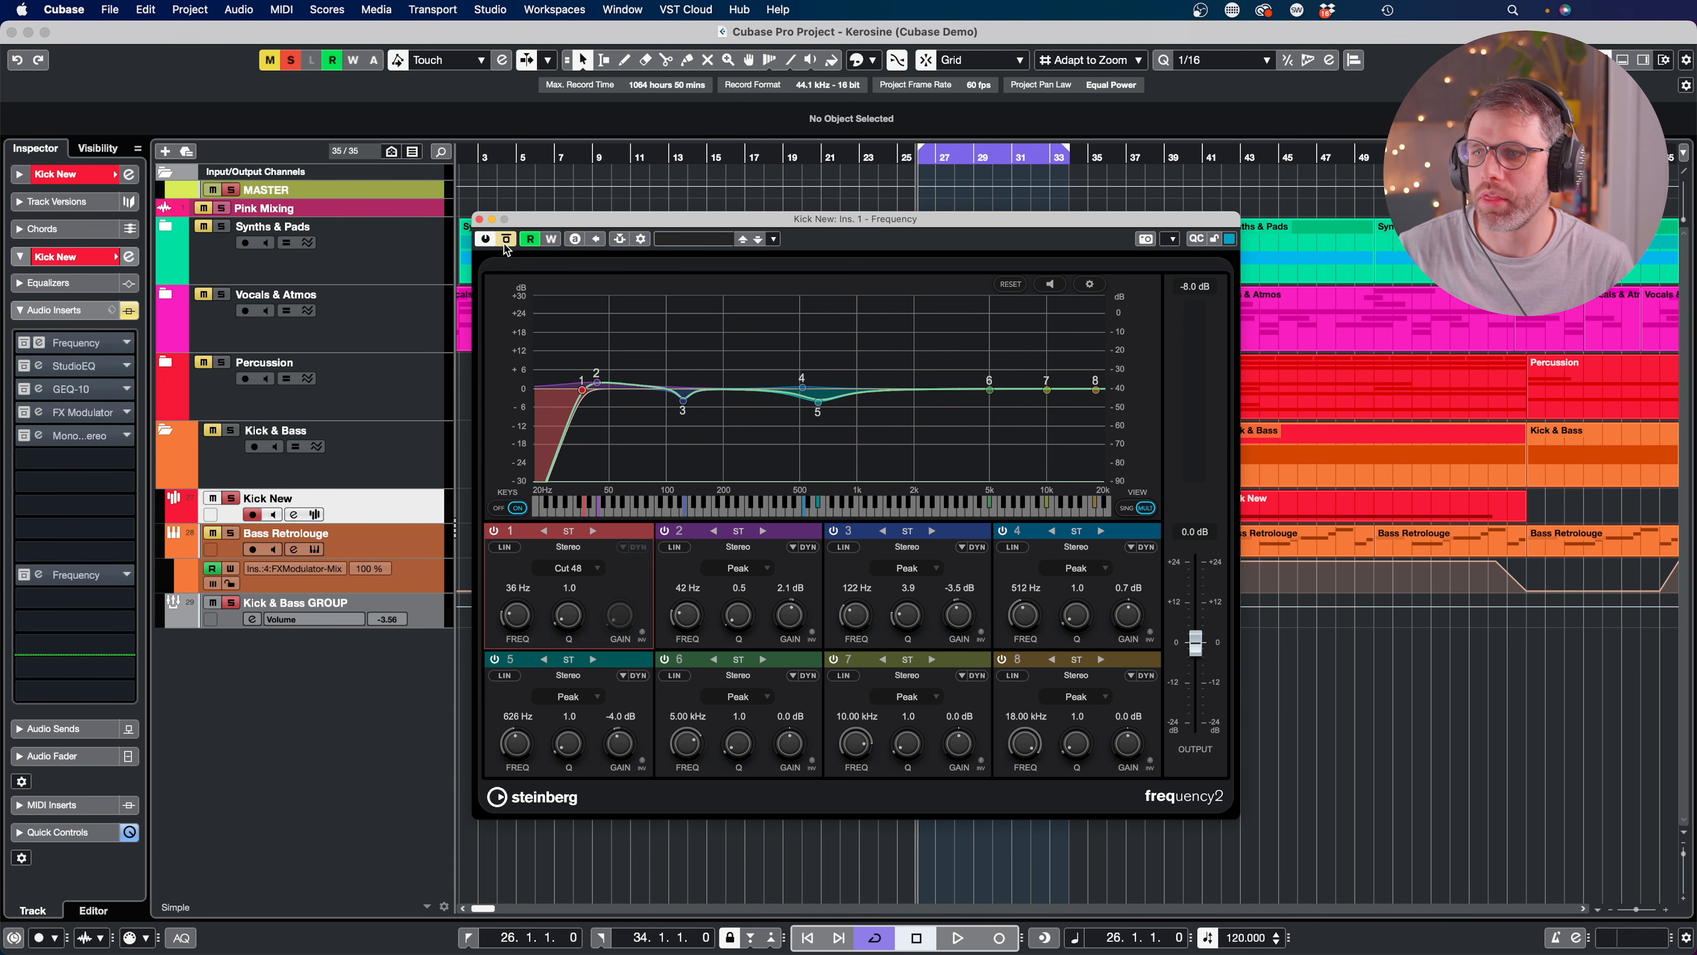
left_click(479, 220)
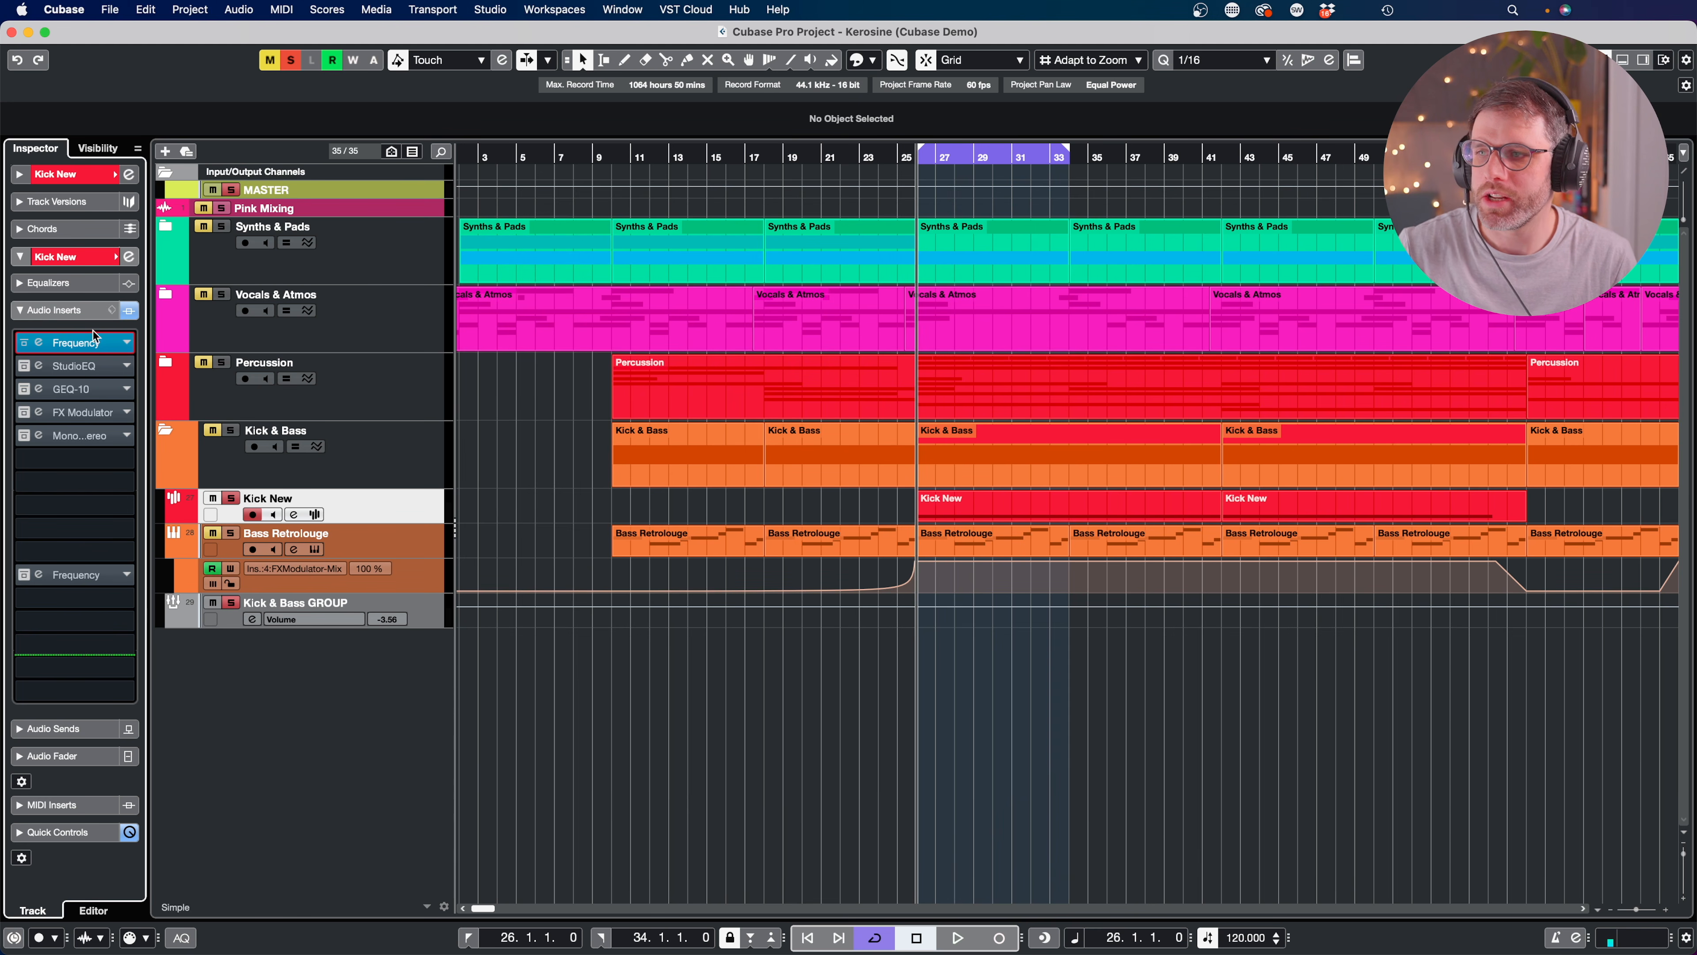
Open the StudioEQ and GEQ-10 inserts of Kick New and compare the kick with these EQs active and bypassed during playback.
left_click(39, 365)
left_click(39, 389)
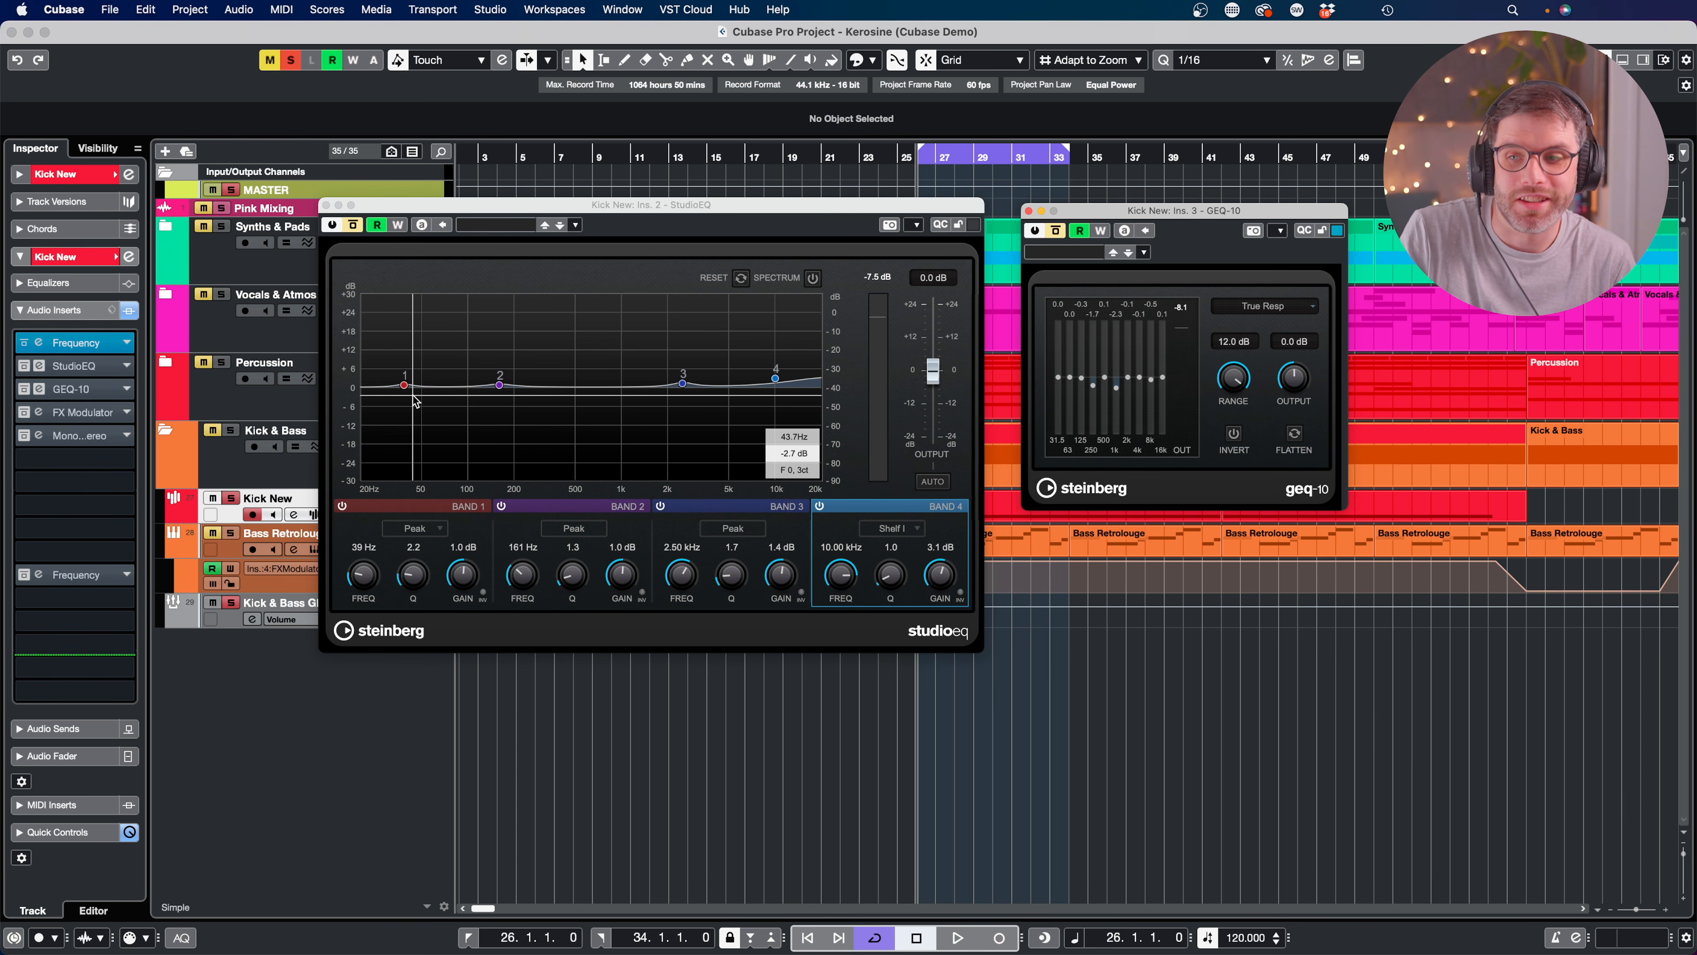
left_click_drag(660, 204, 676, 191)
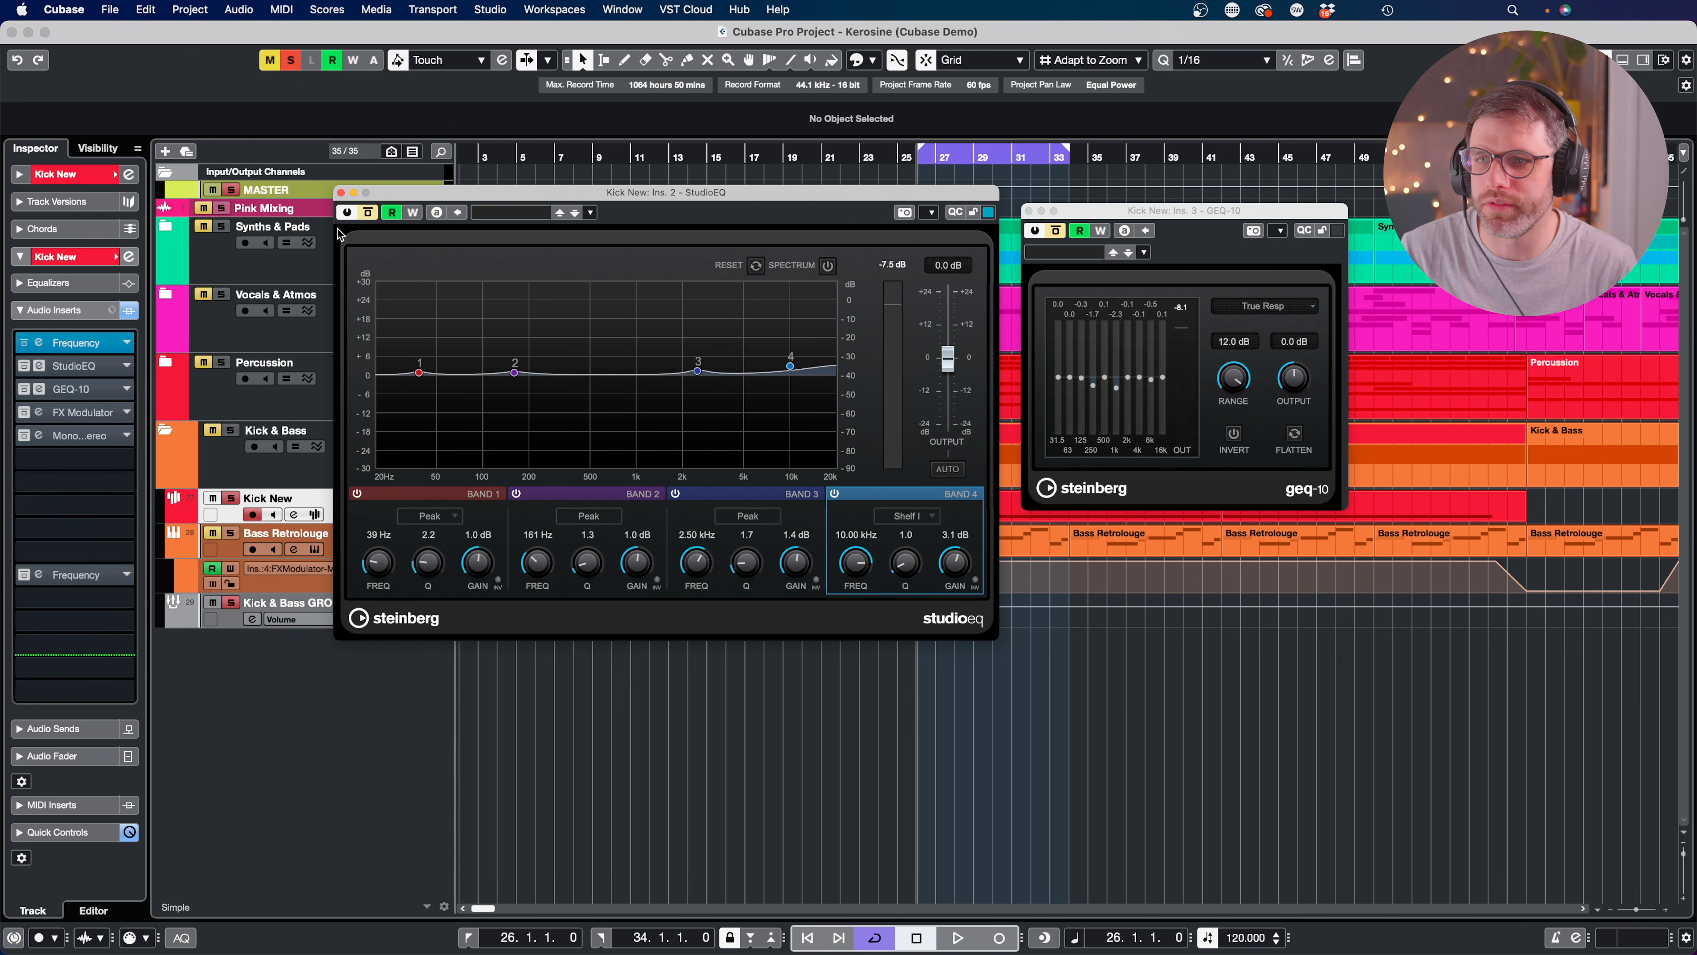
key("space")
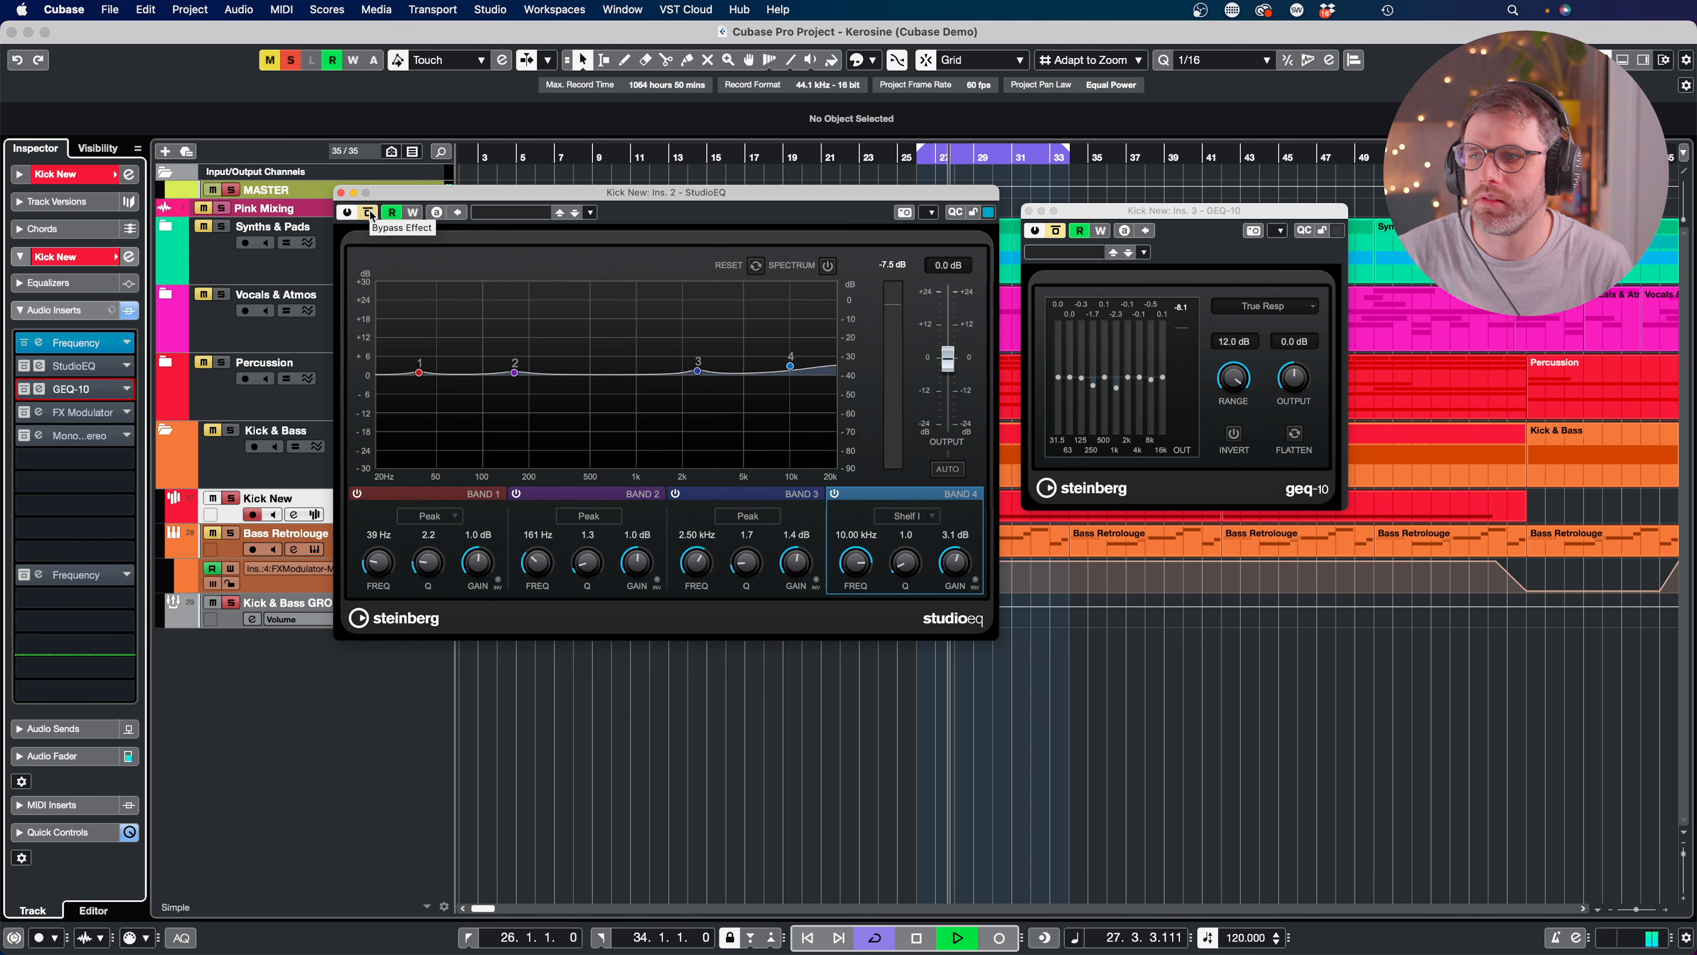
left_click(369, 212)
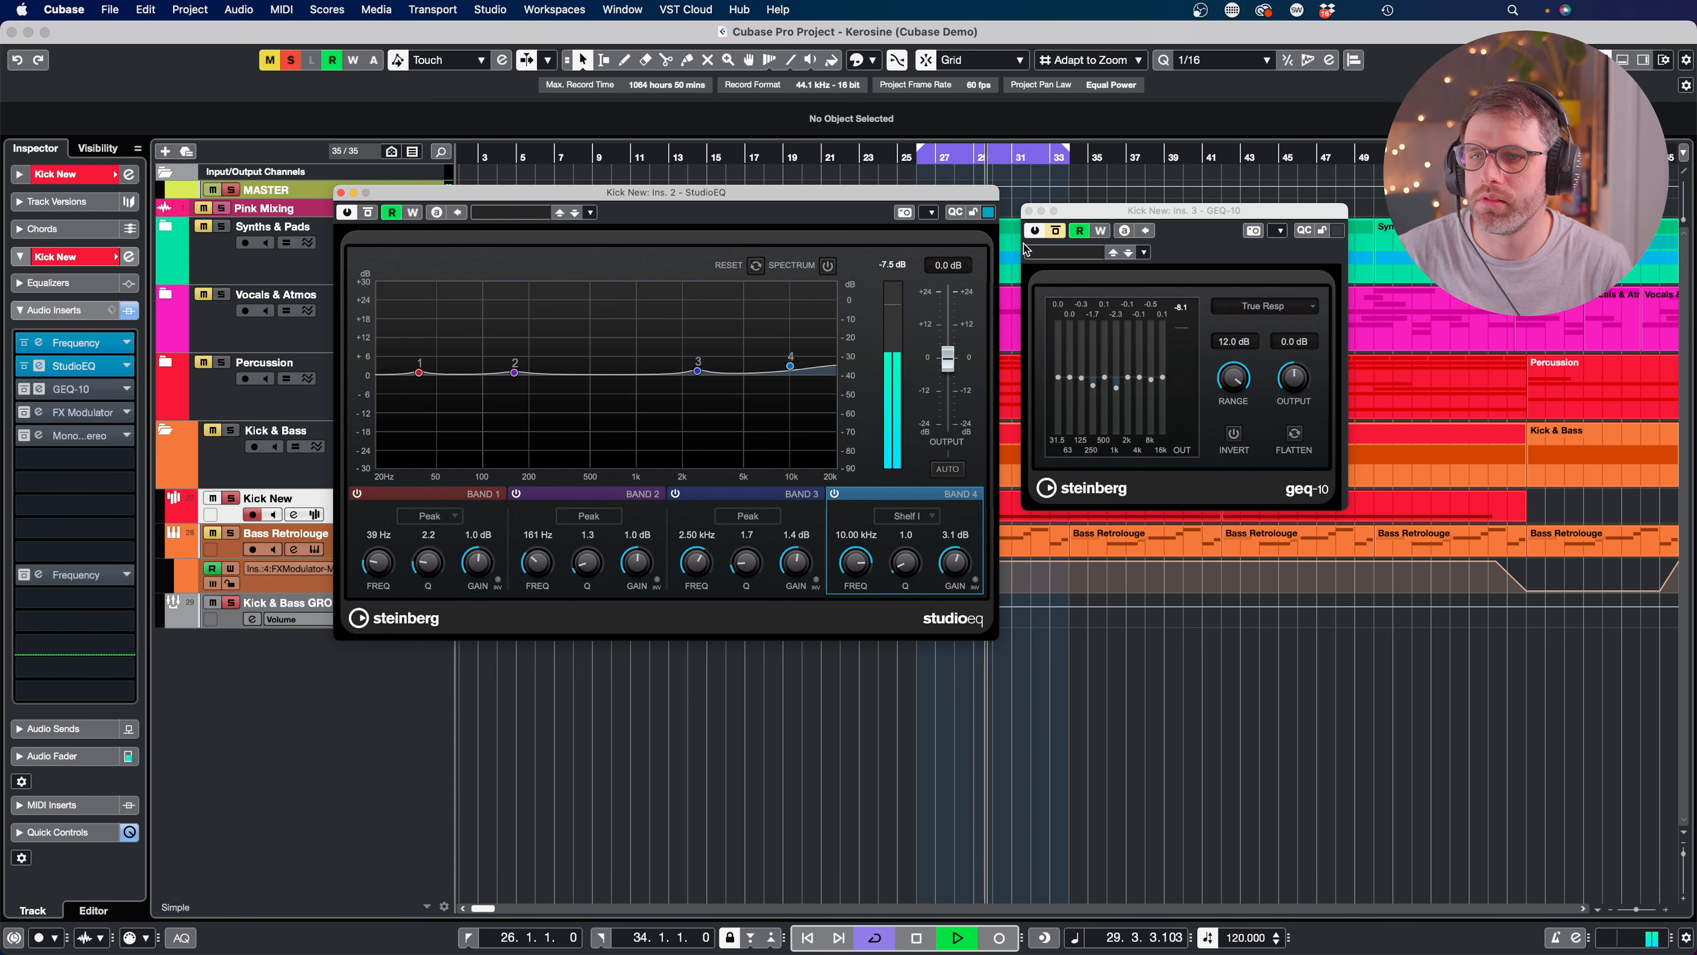
left_click(1056, 232)
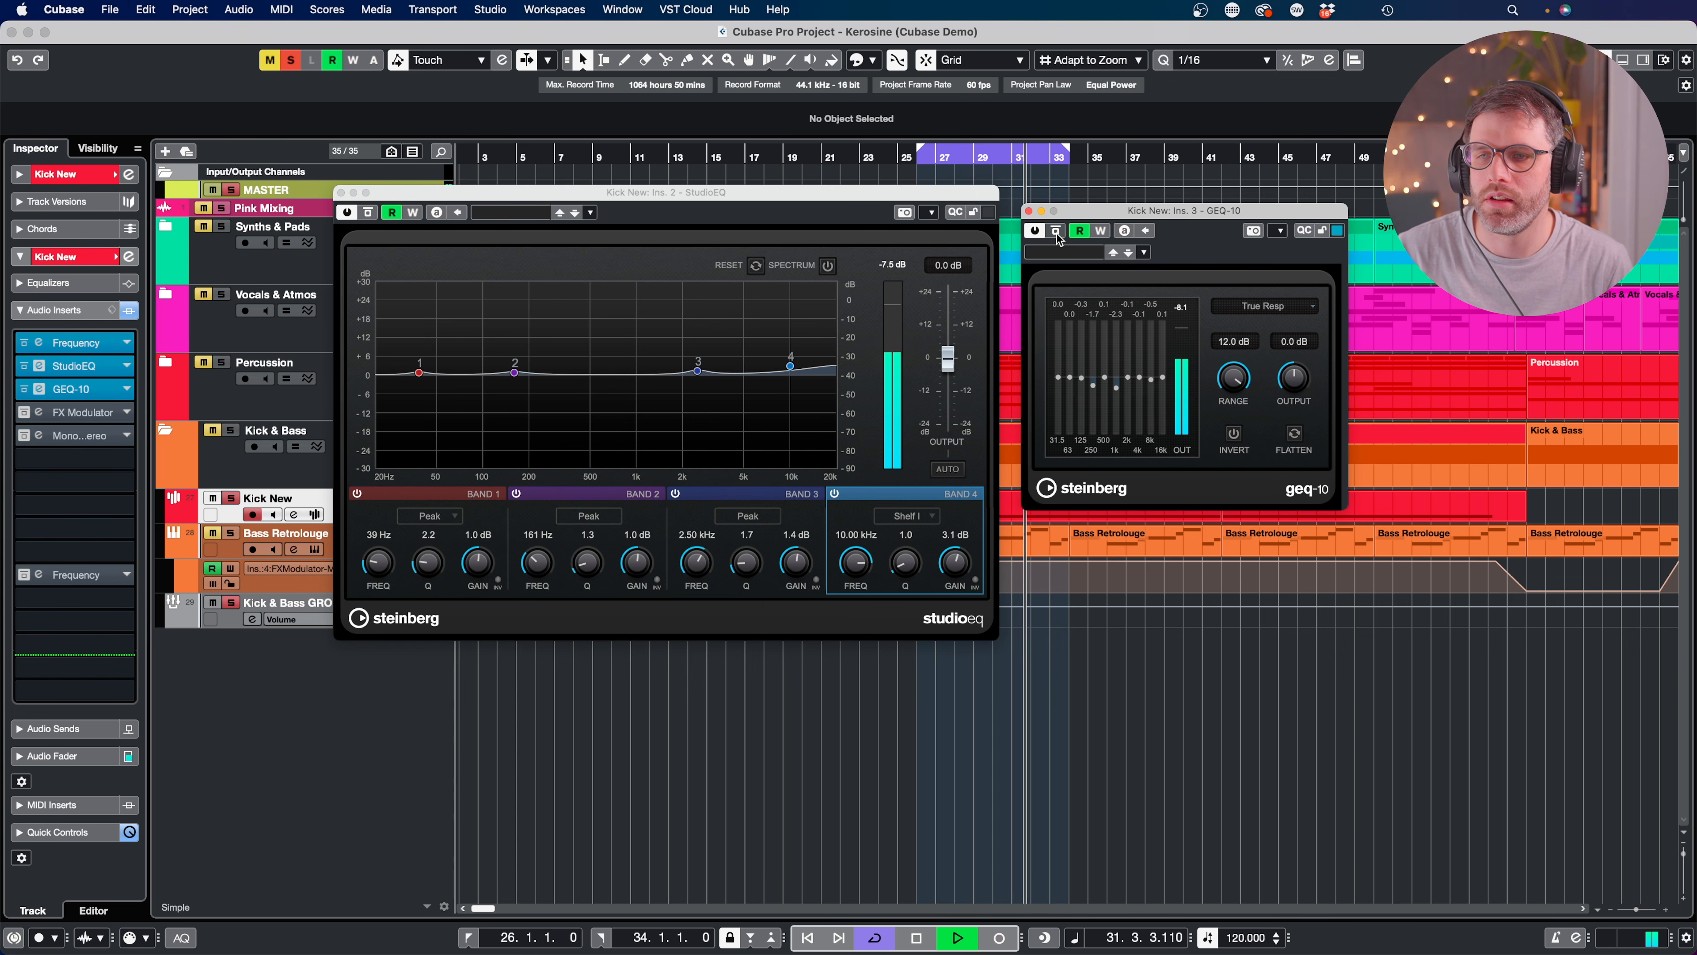
left_click(1056, 231)
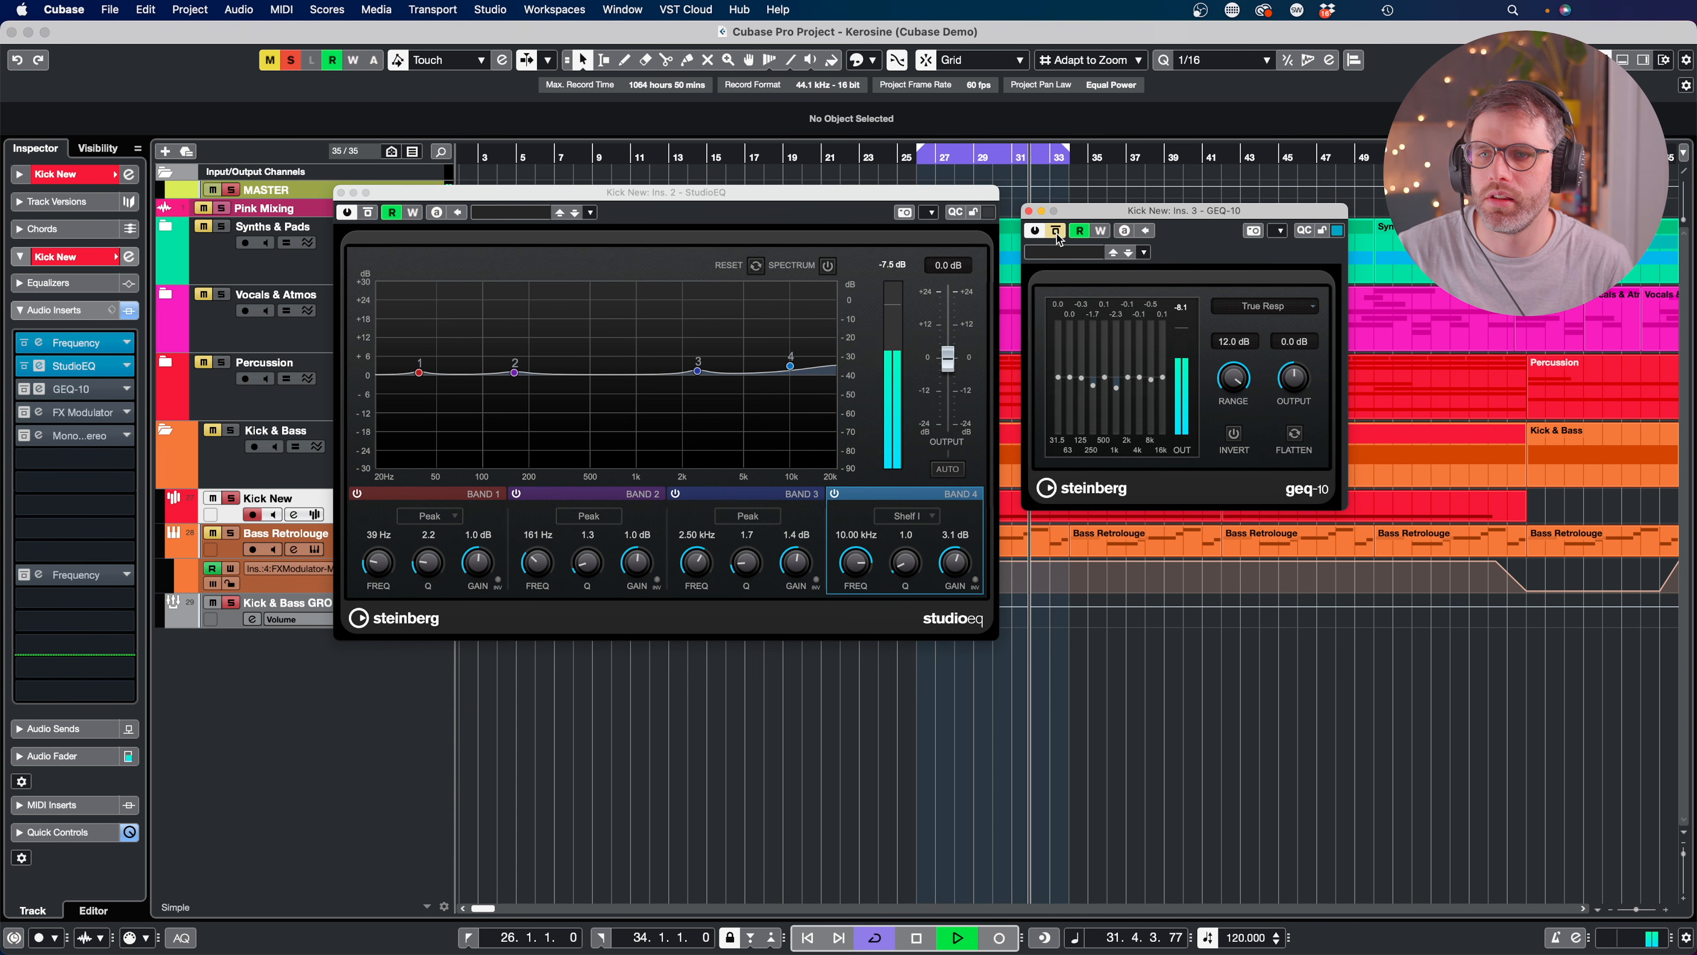
left_click(369, 212)
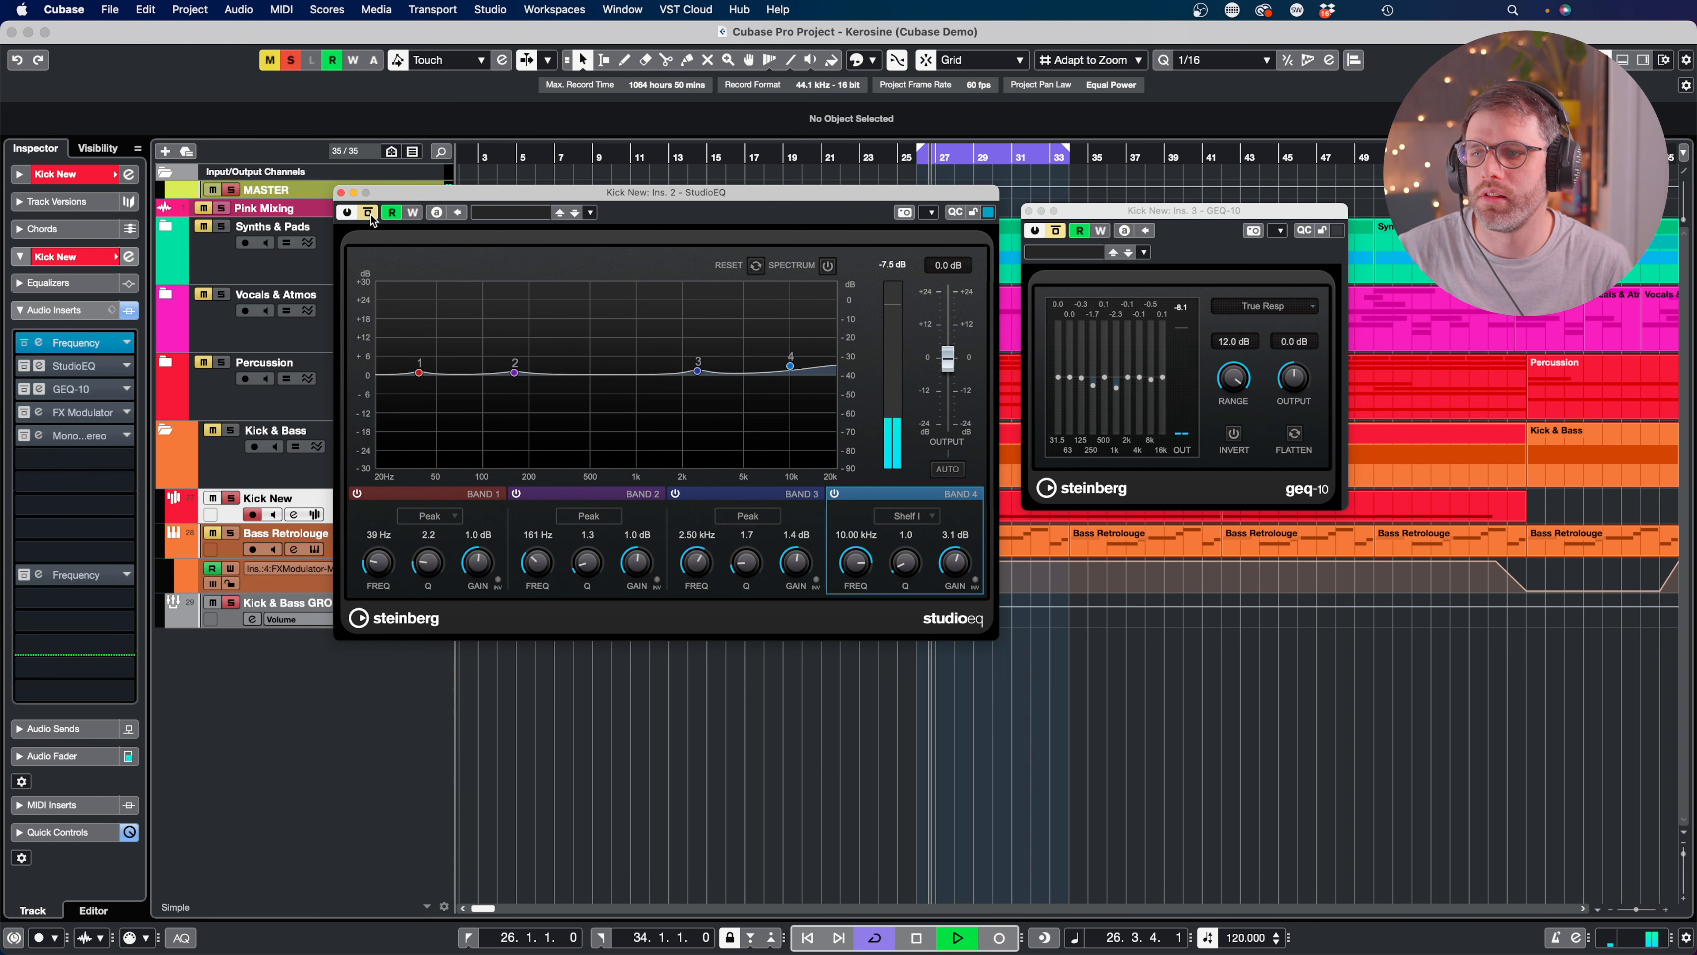
key("space")
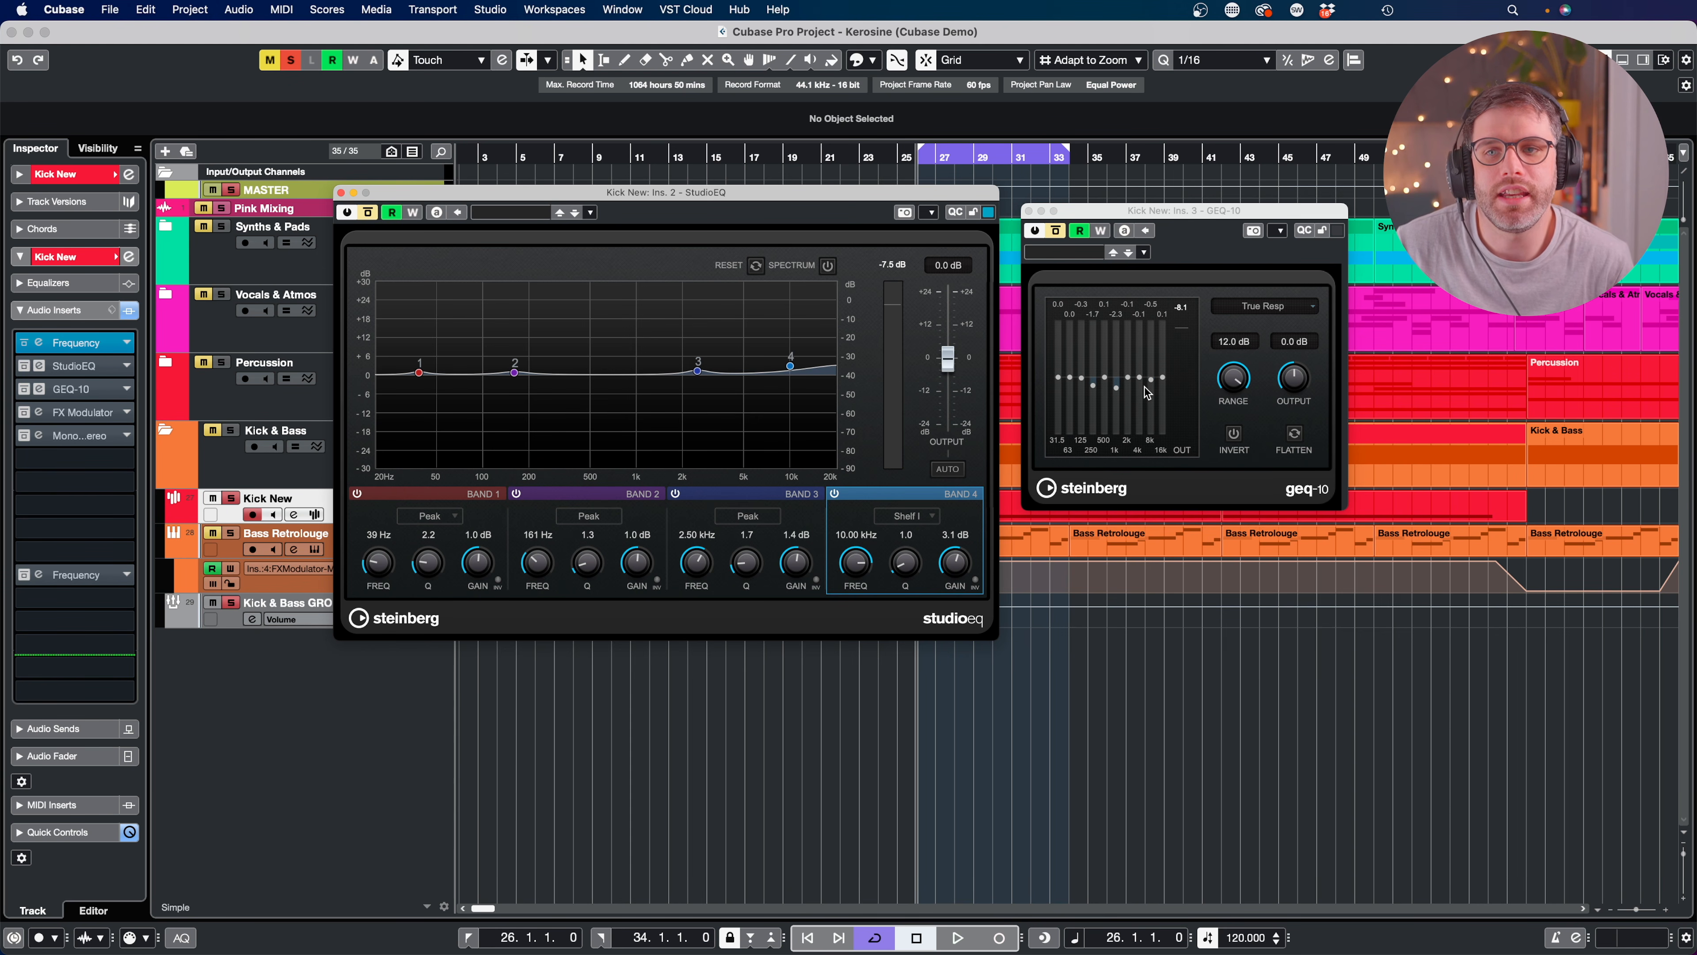
Reactivate StudioEQ and GEQ-10 on Kick New, comparing the GEQ-10 on and off during playback and leaving both active.
left_click(368, 211)
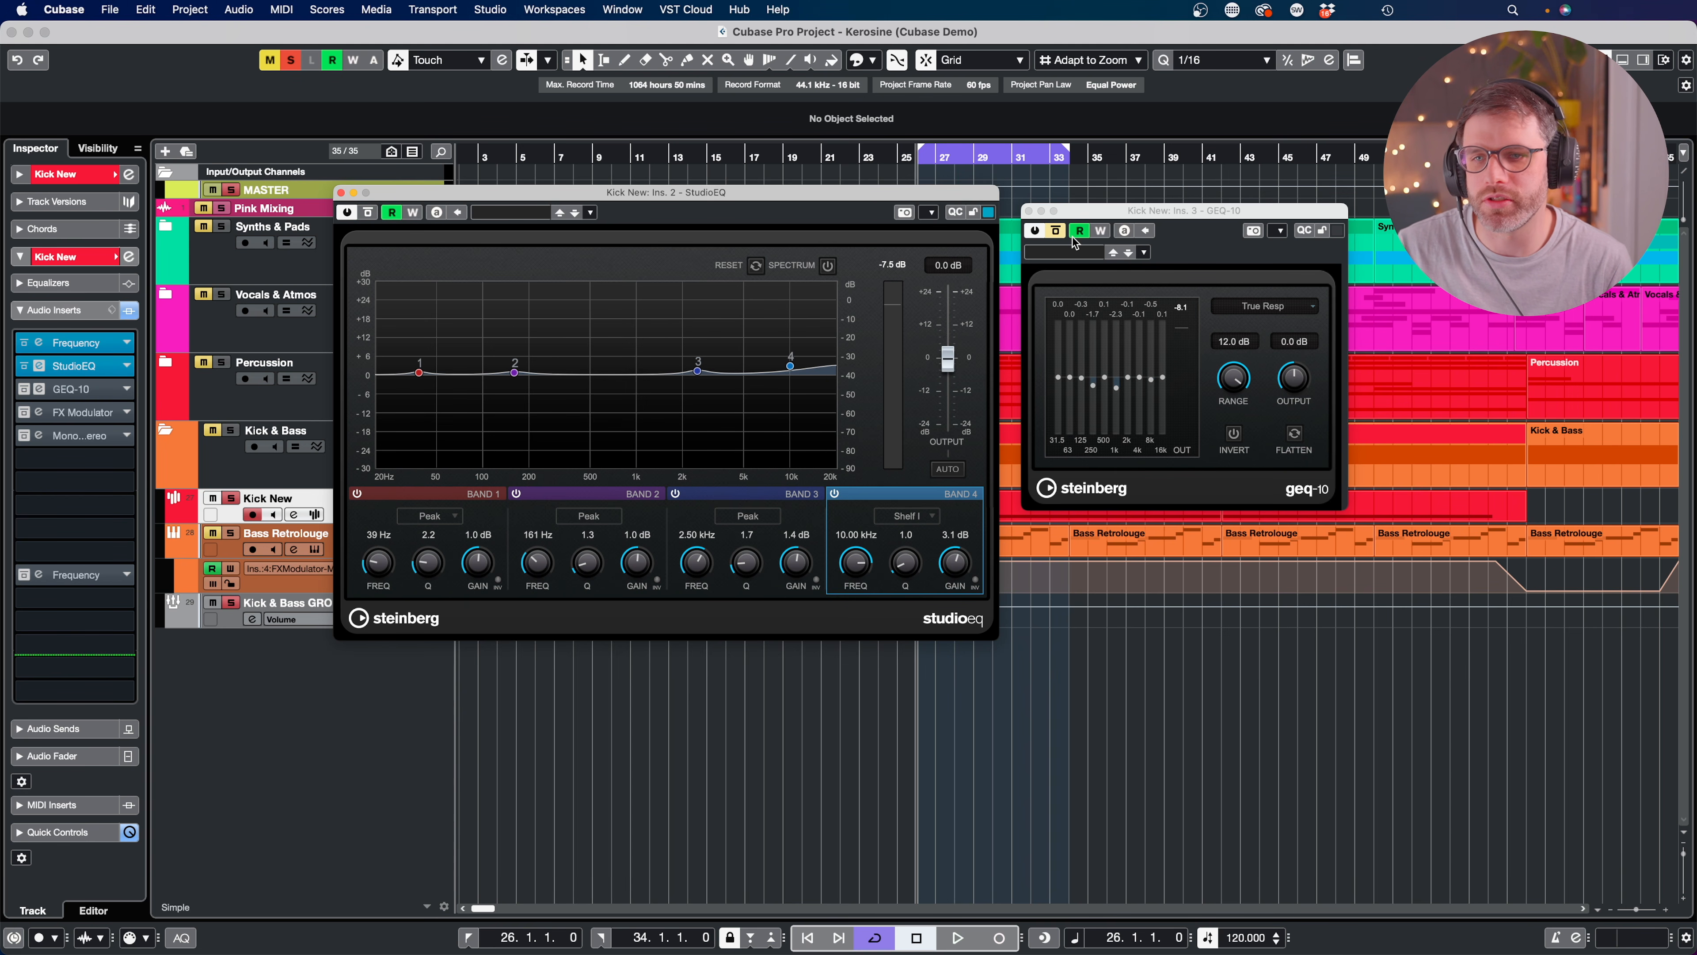
left_click(1057, 231)
key("space")
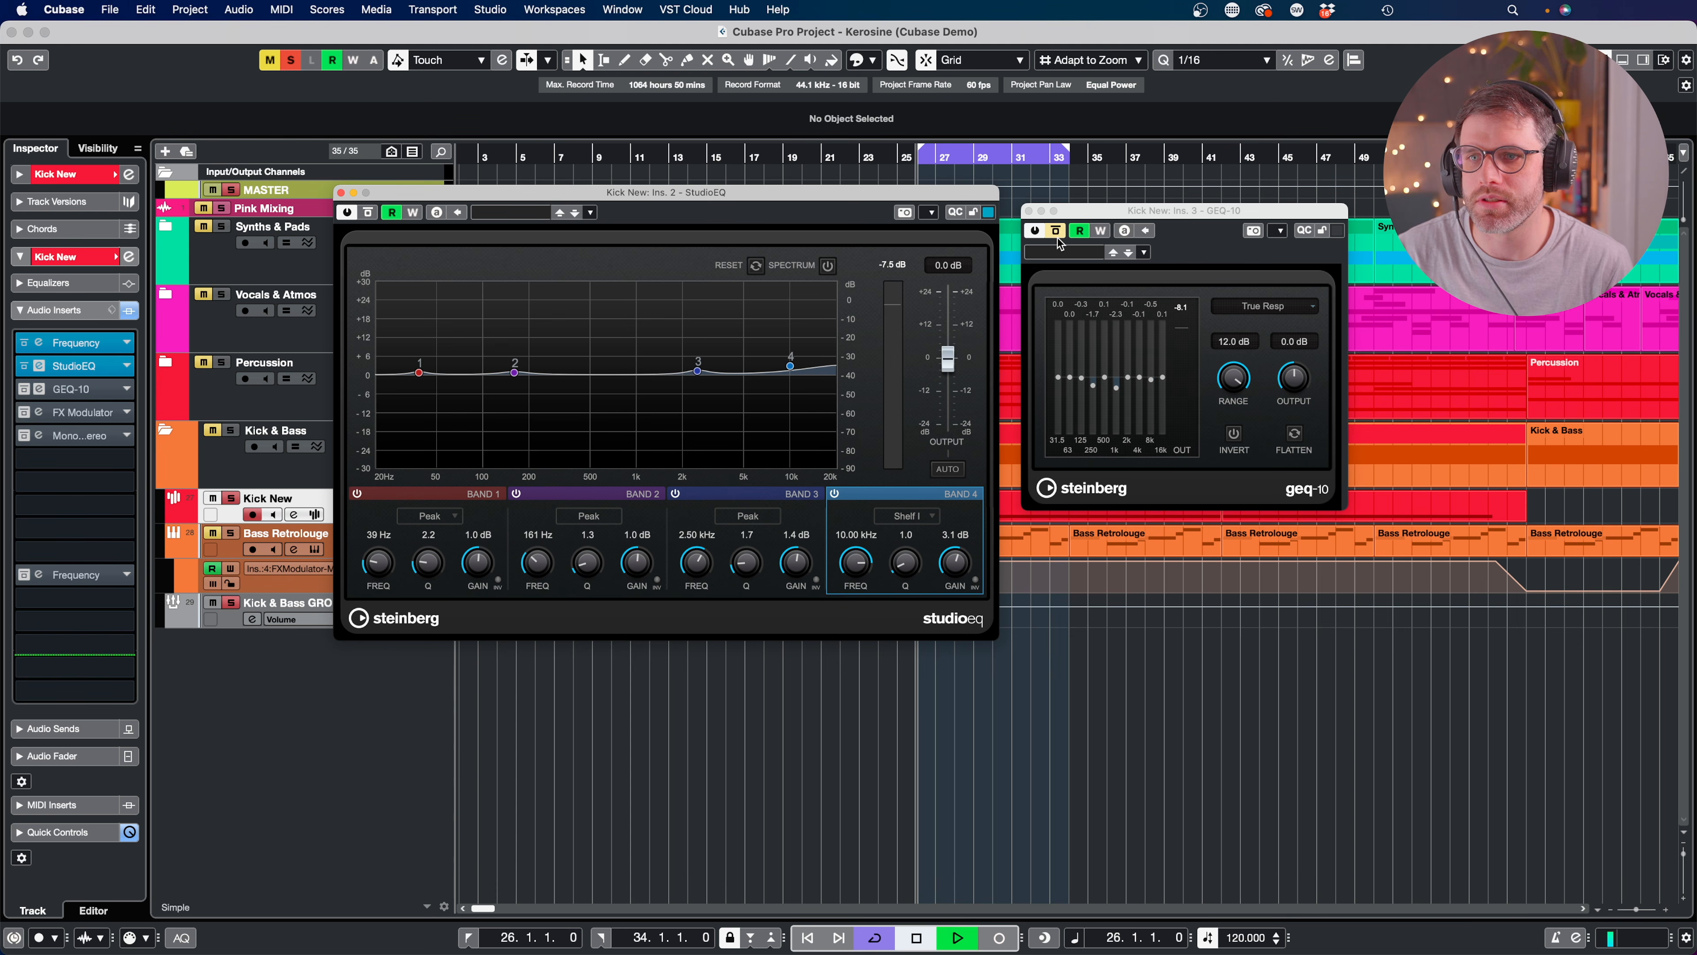
left_click(1054, 234)
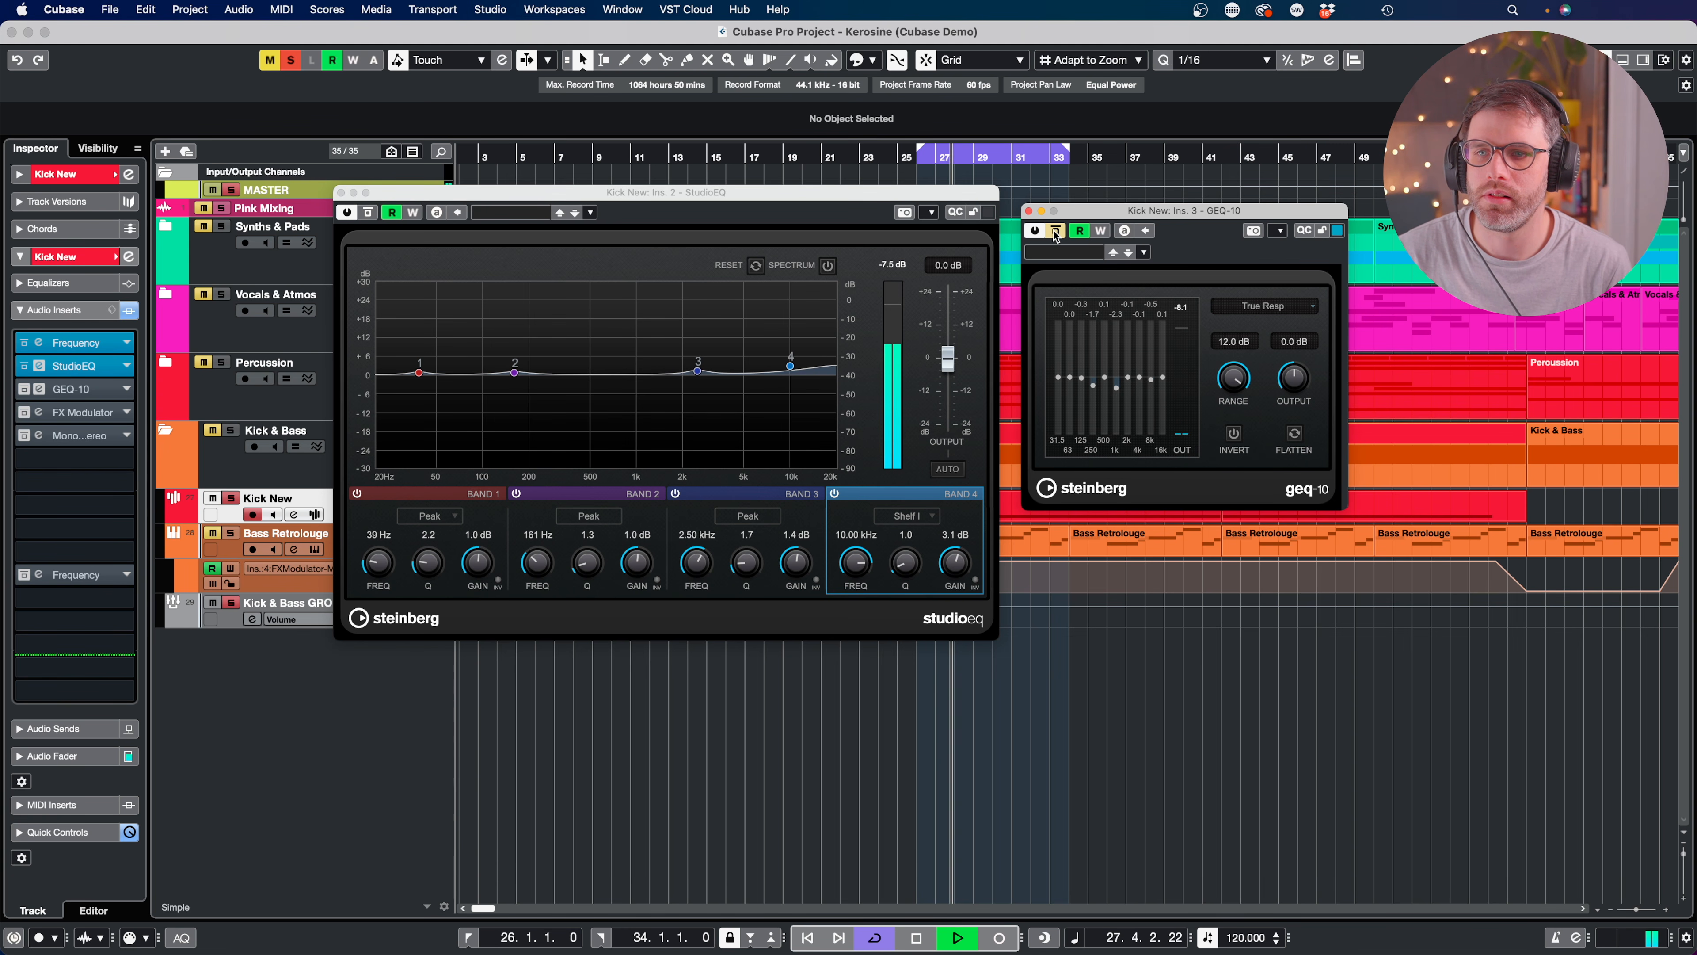
left_click(1055, 232)
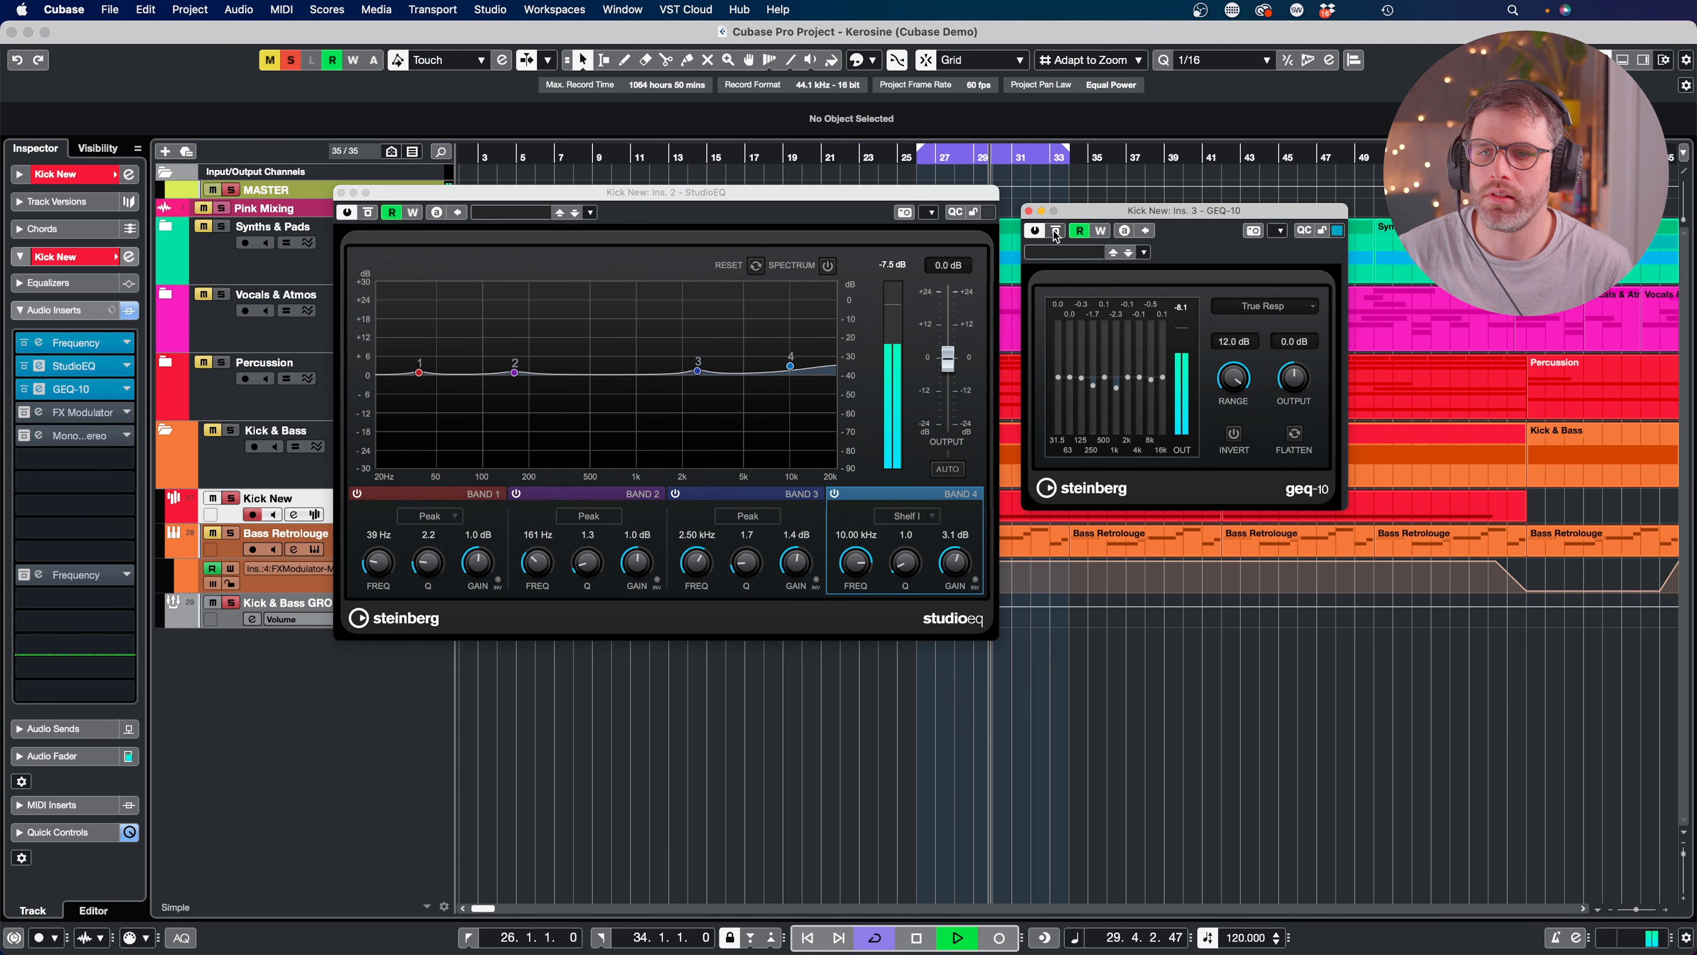
left_click(1055, 233)
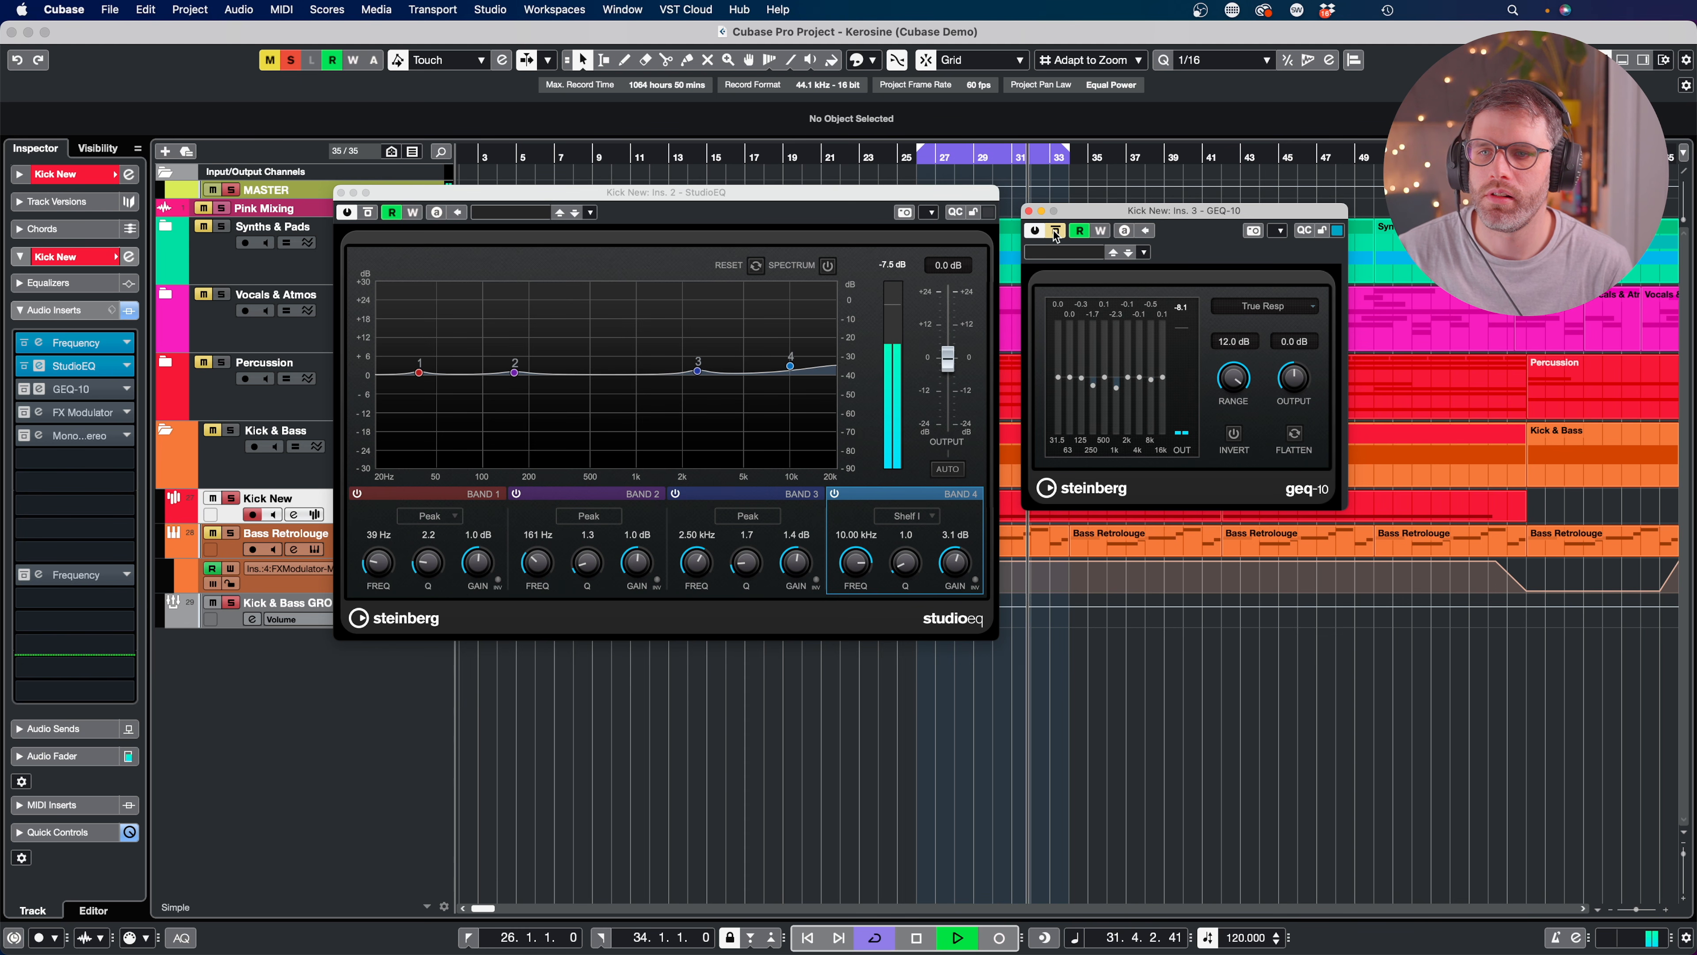
left_click(1055, 232)
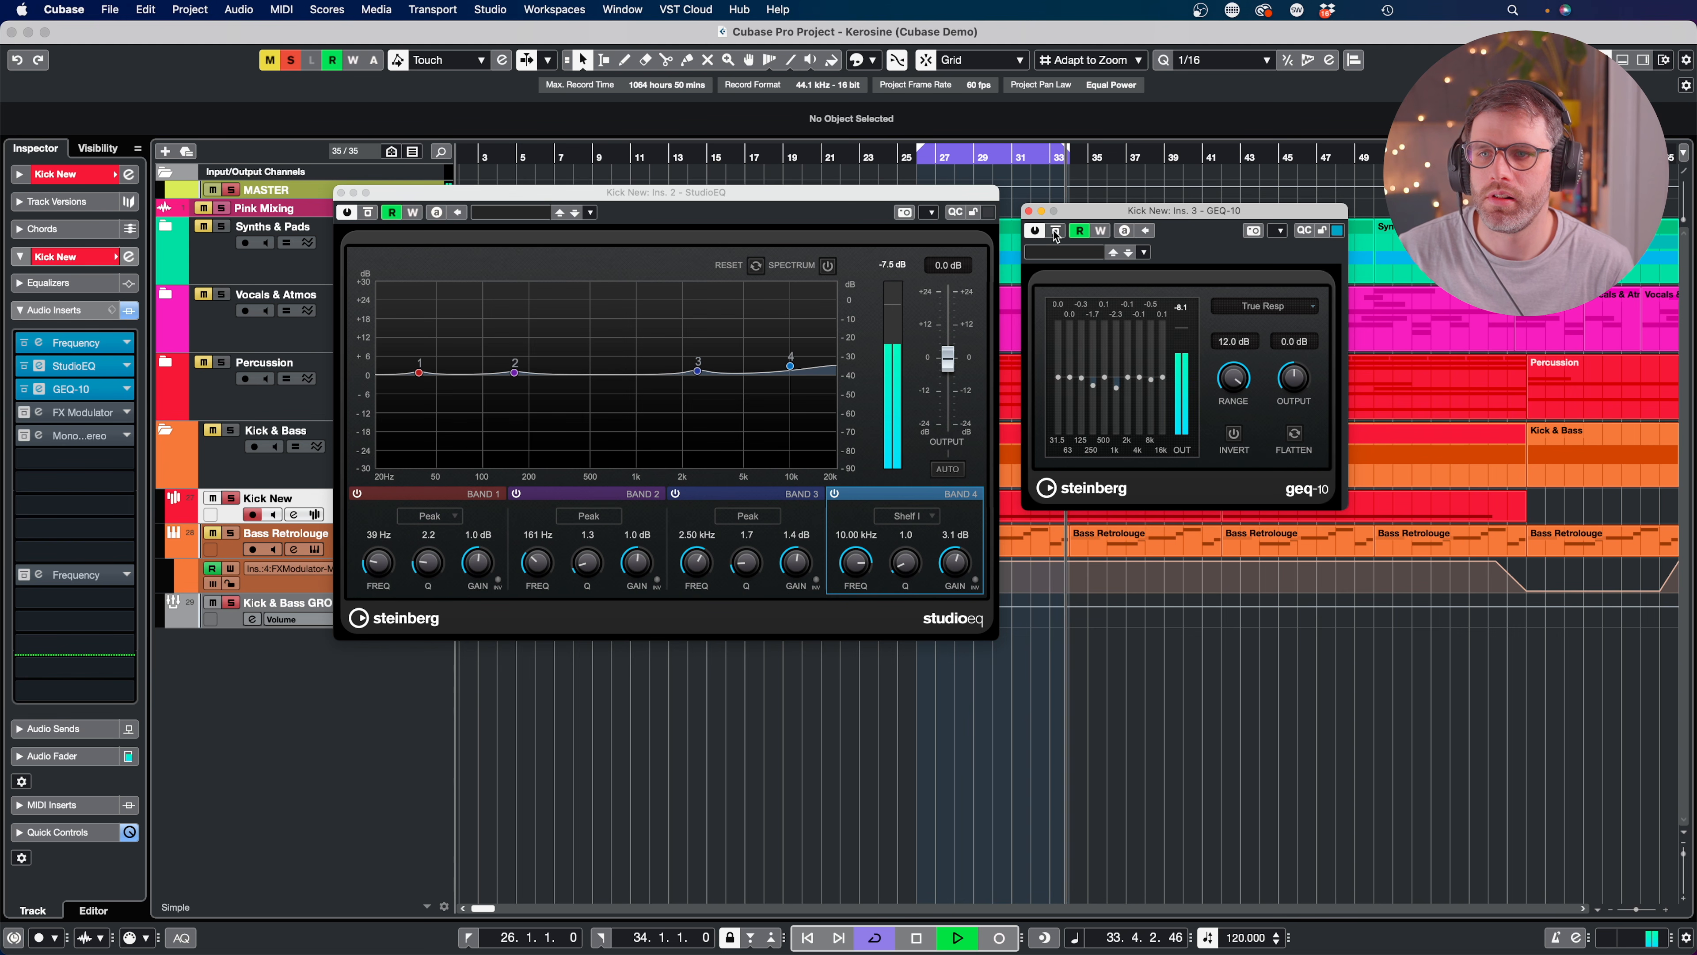
key("space")
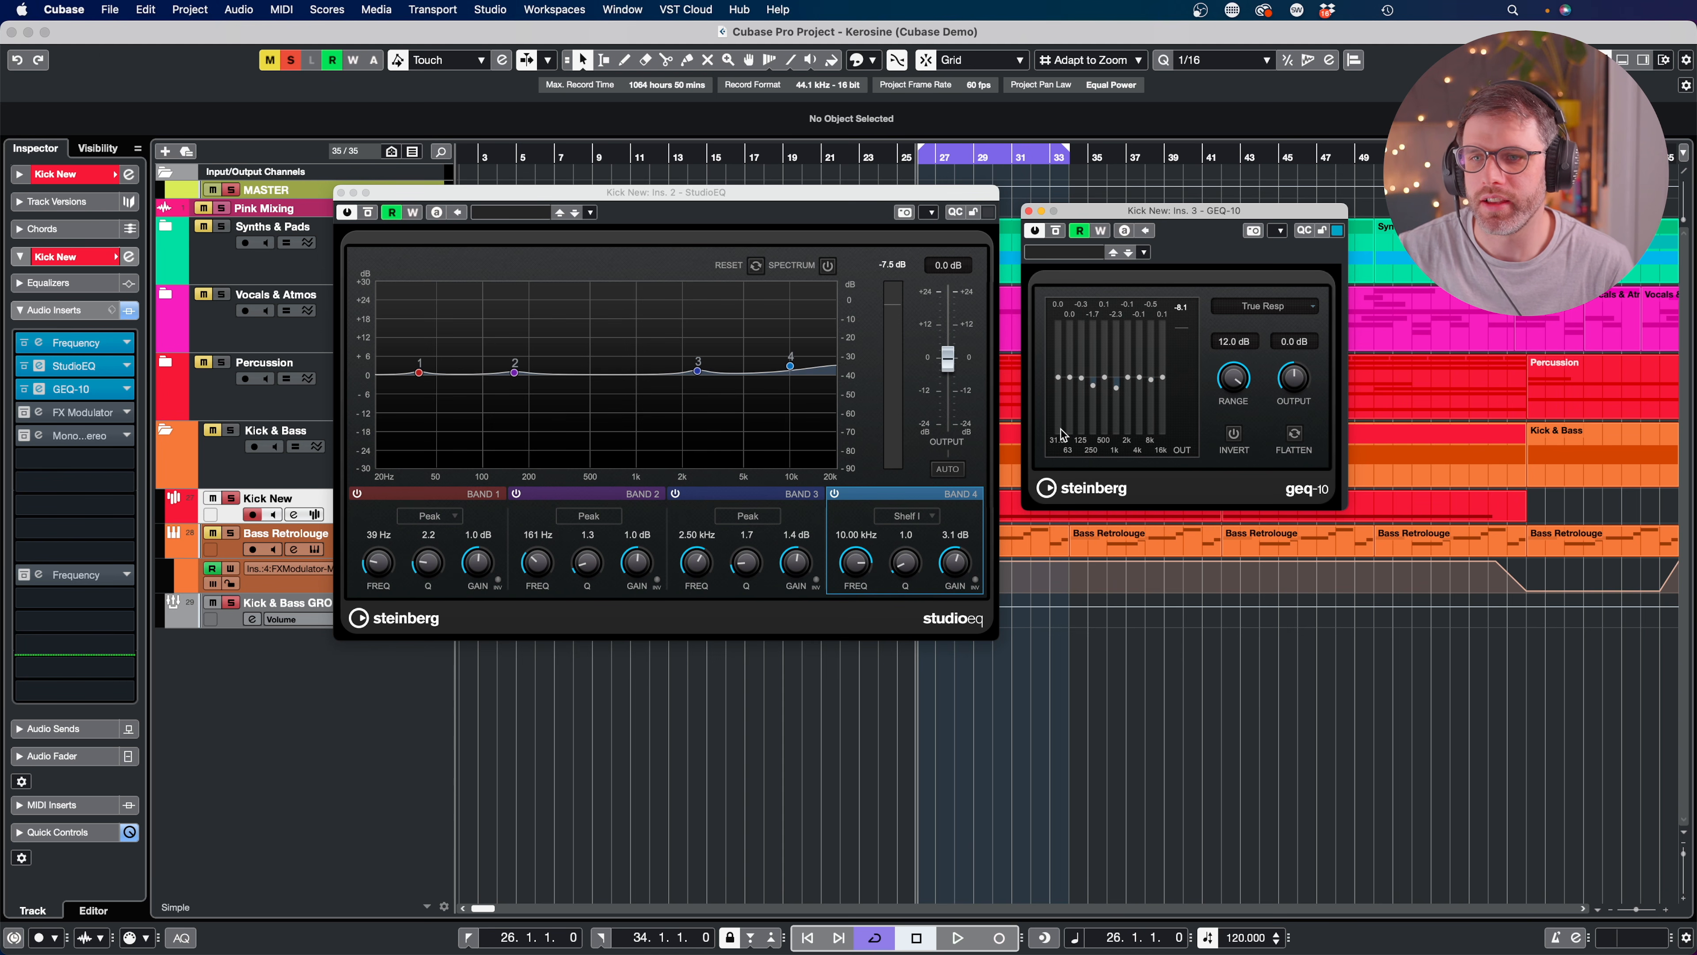
Add a second GEQ-10 in the empty insert slot after MonoToStereo on Kick New and place its window beside the others.
left_click(91, 468)
type("geq")
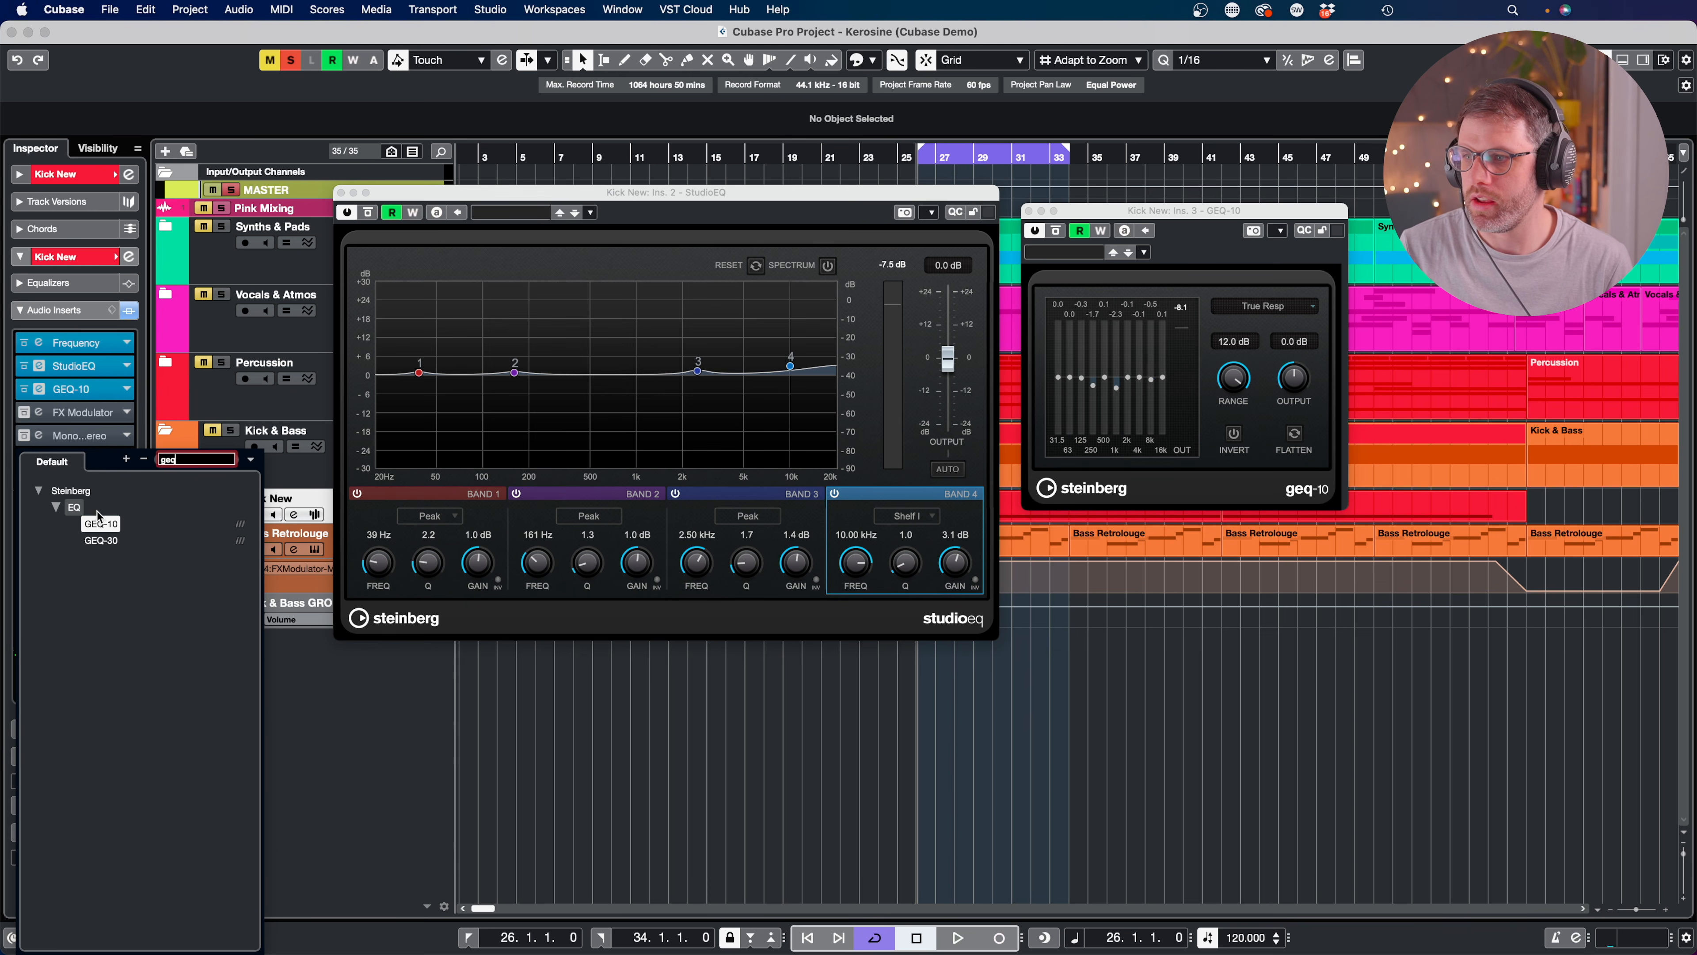
left_click(105, 524)
left_click_drag(822, 205, 1389, 285)
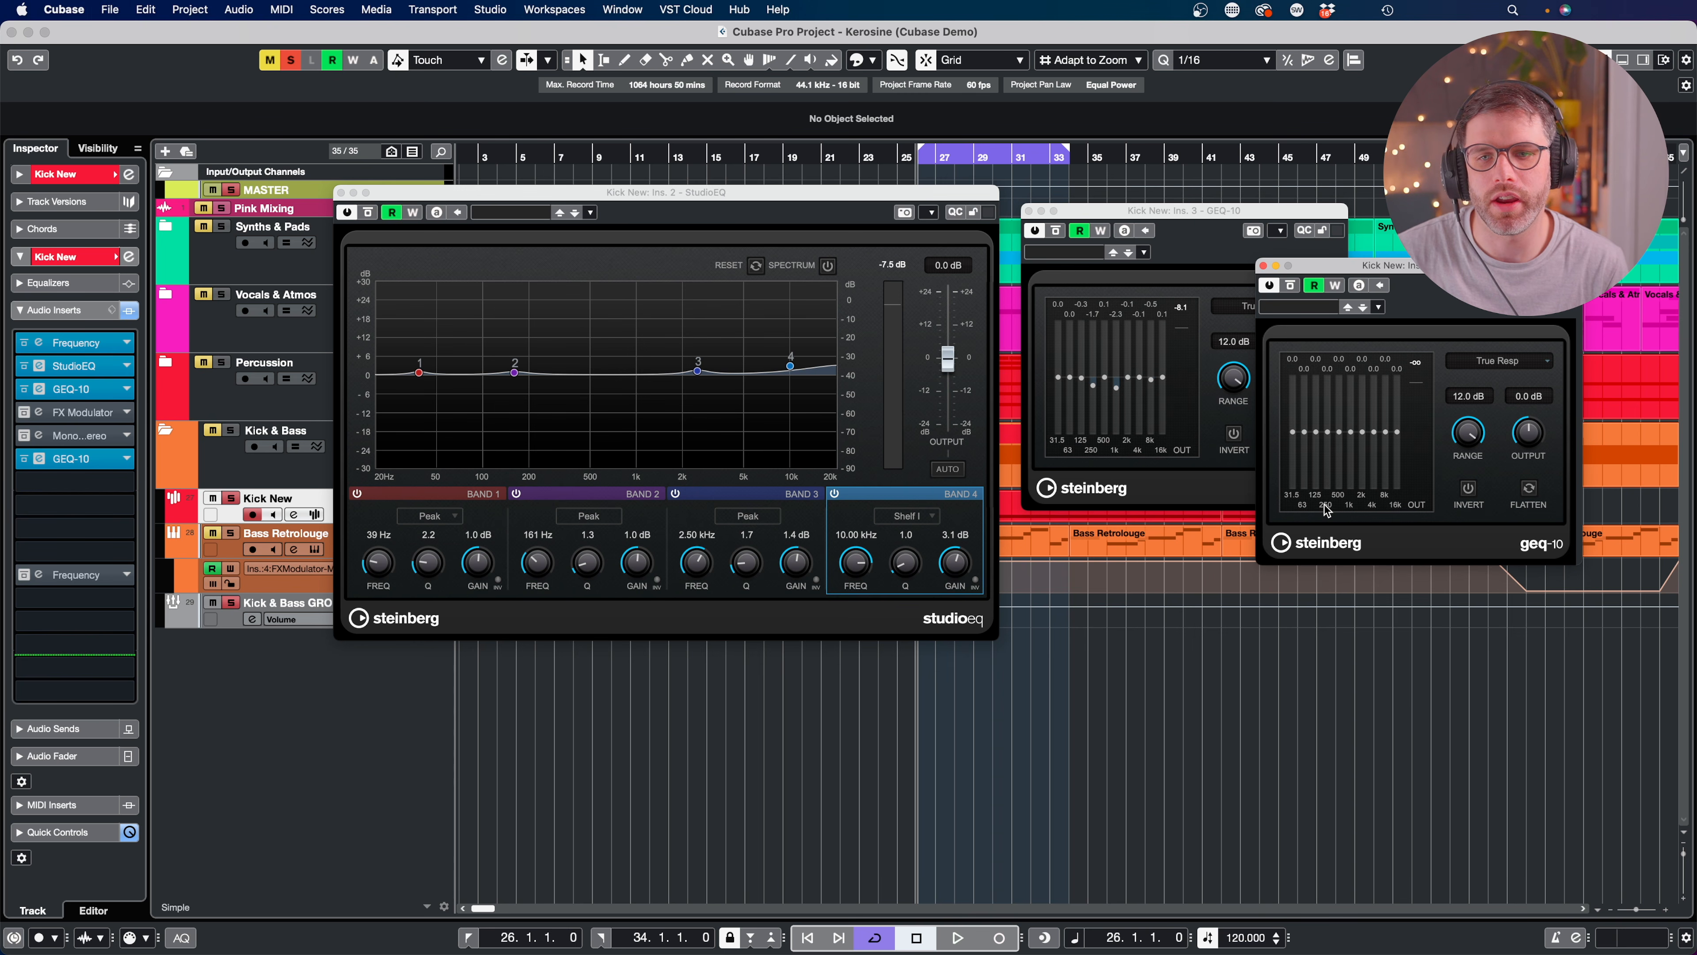
Boost the 250 Hz band of the added GEQ-10 to 12 dB during playback, return it to zero and stop.
key("space")
left_click_drag(1321, 424, 1330, 334)
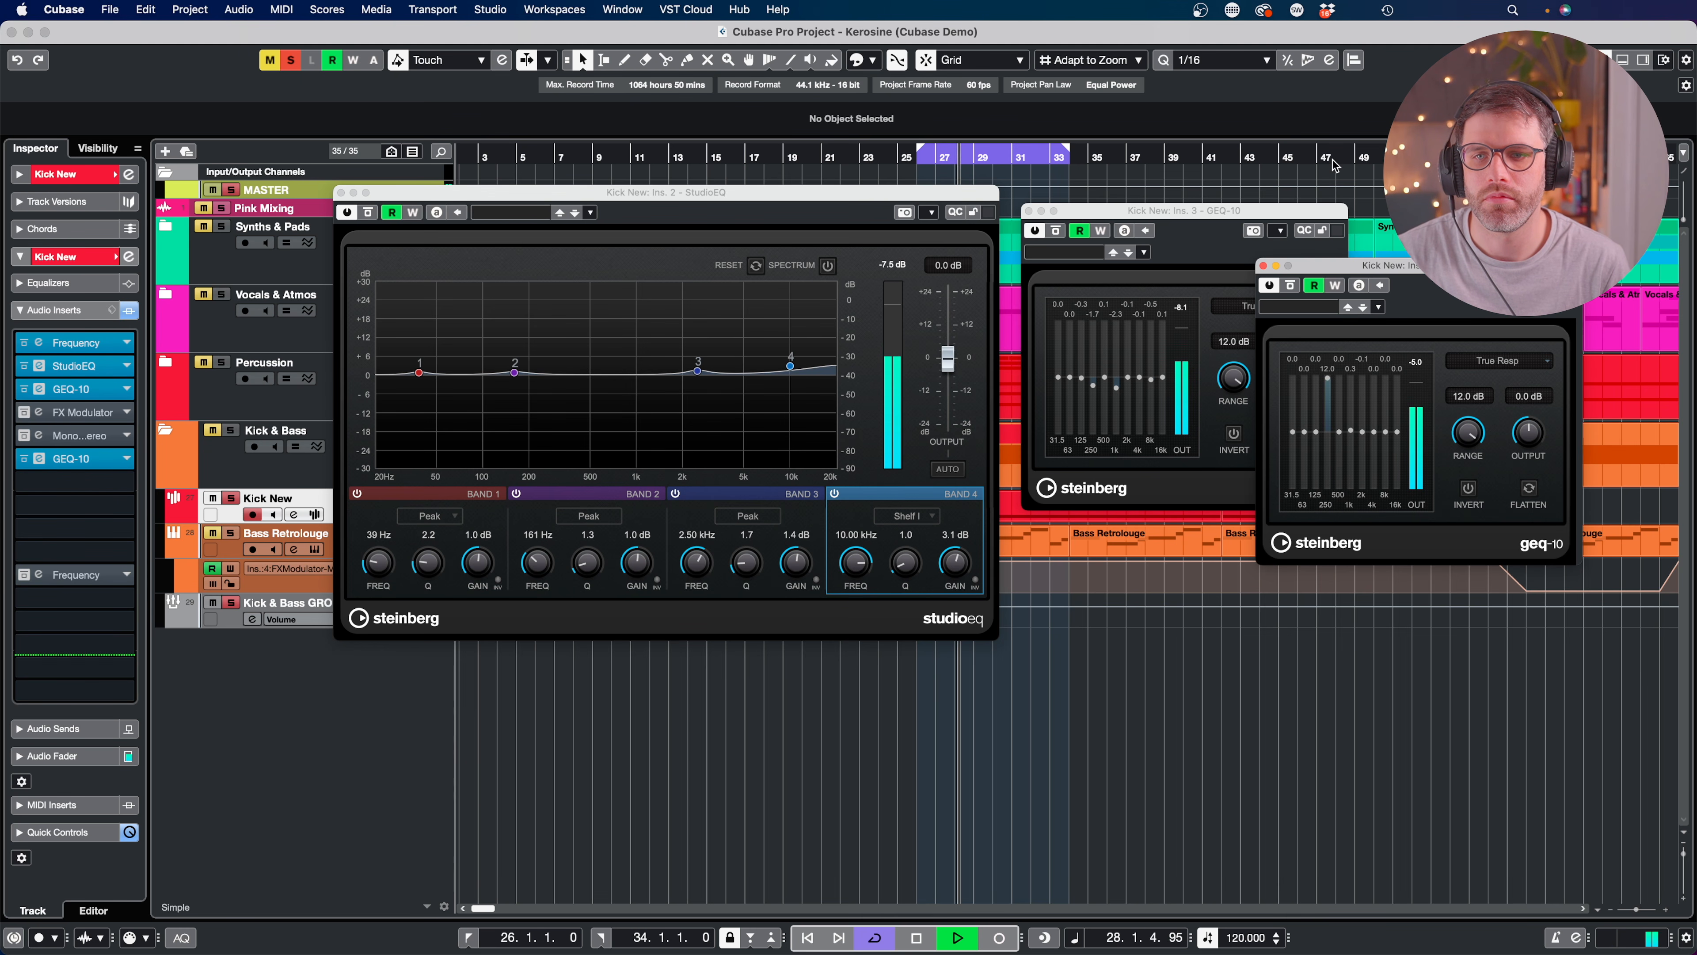
left_click_drag(1333, 166, 1332, 435)
key("space")
Bypass the added GEQ-10 and close the EQ windows.
left_click(1290, 286)
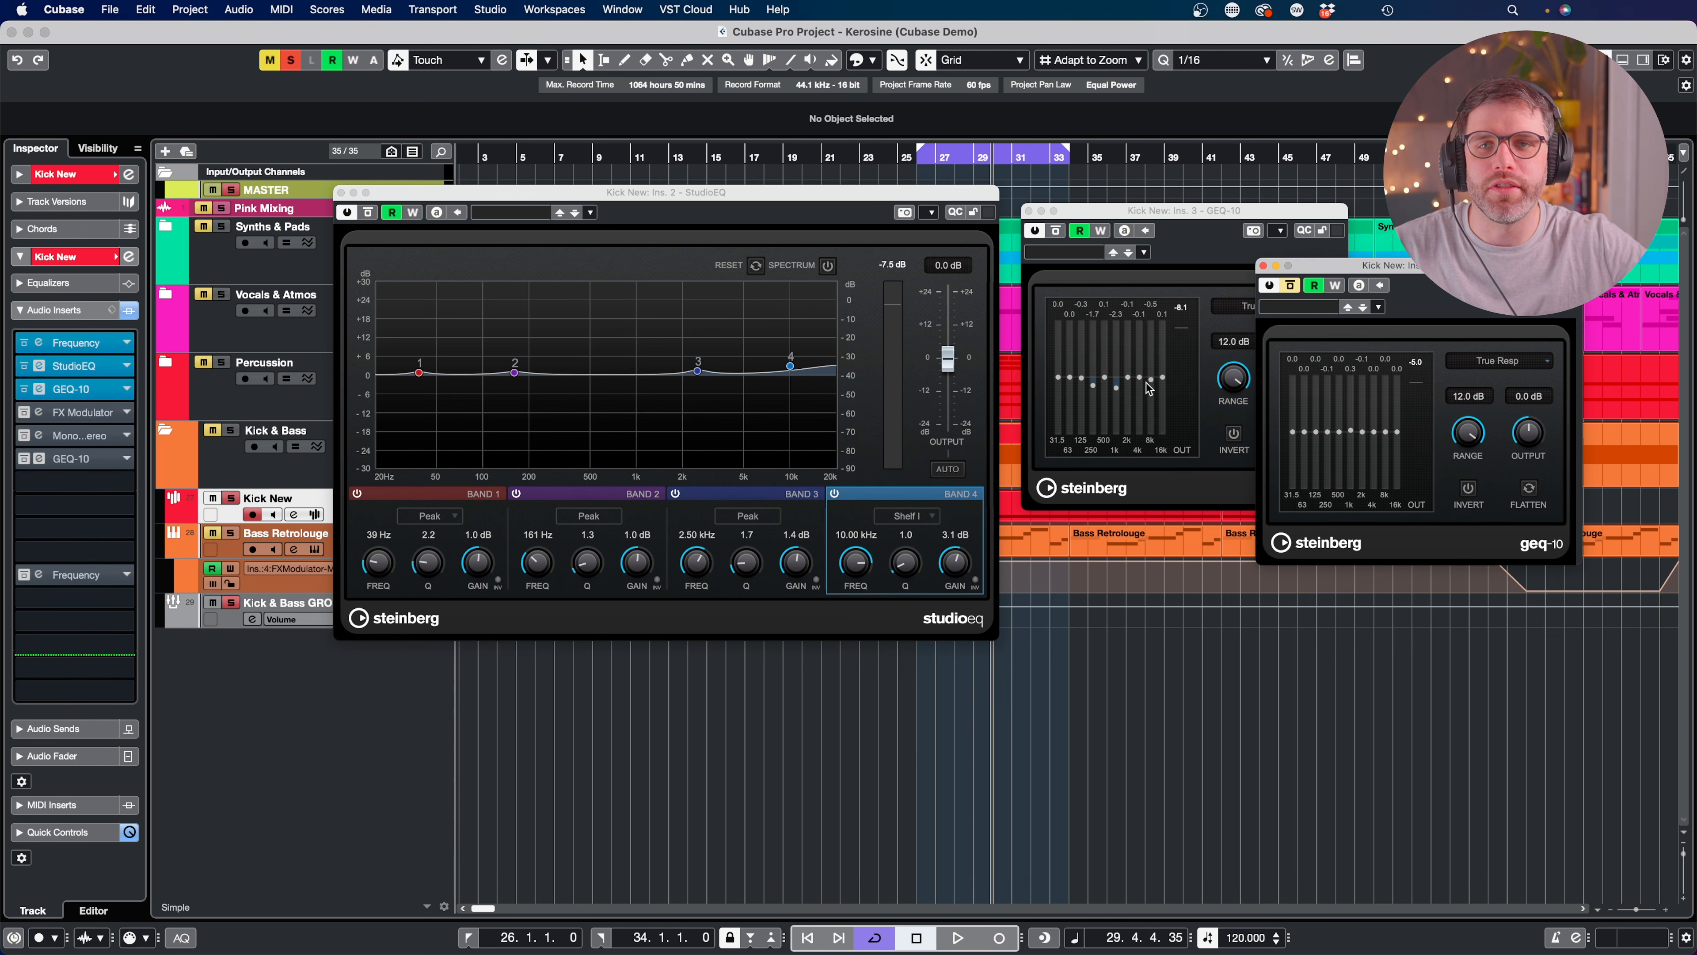
left_click(1263, 267)
left_click(1030, 211)
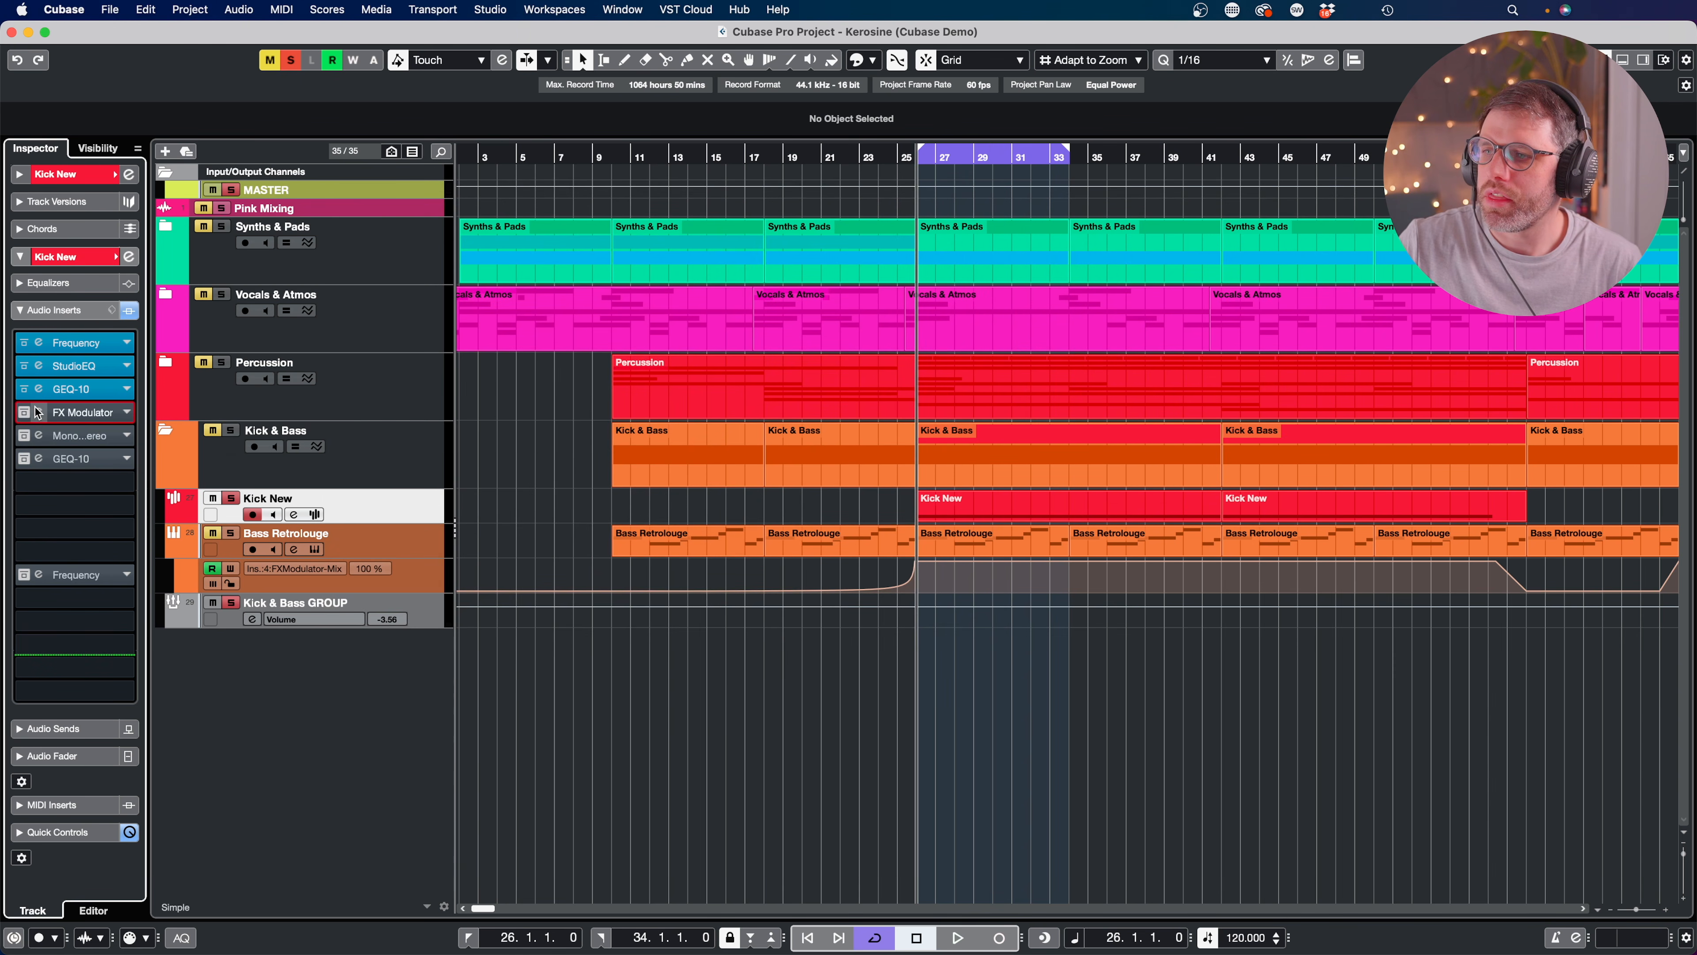
Open the FX Modulator insert of Kick New and compare its volume shaping active and bypassed during playback, leaving it bypassed.
left_click(38, 412)
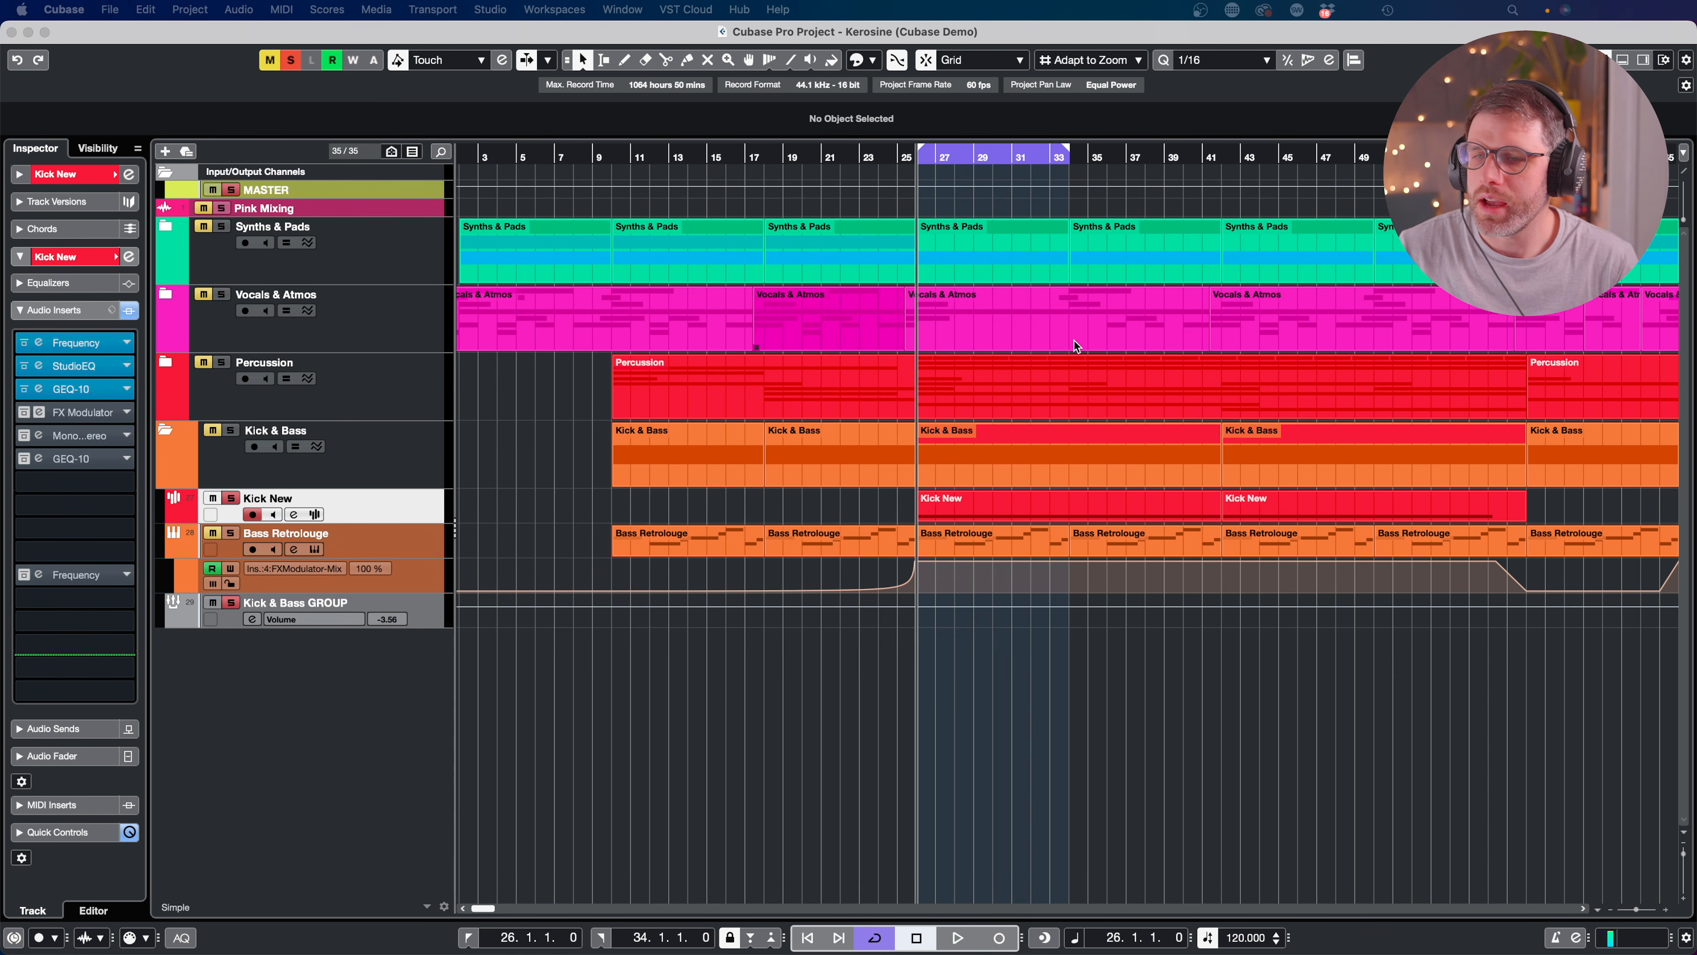
left_click_drag(1423, 118, 970, 146)
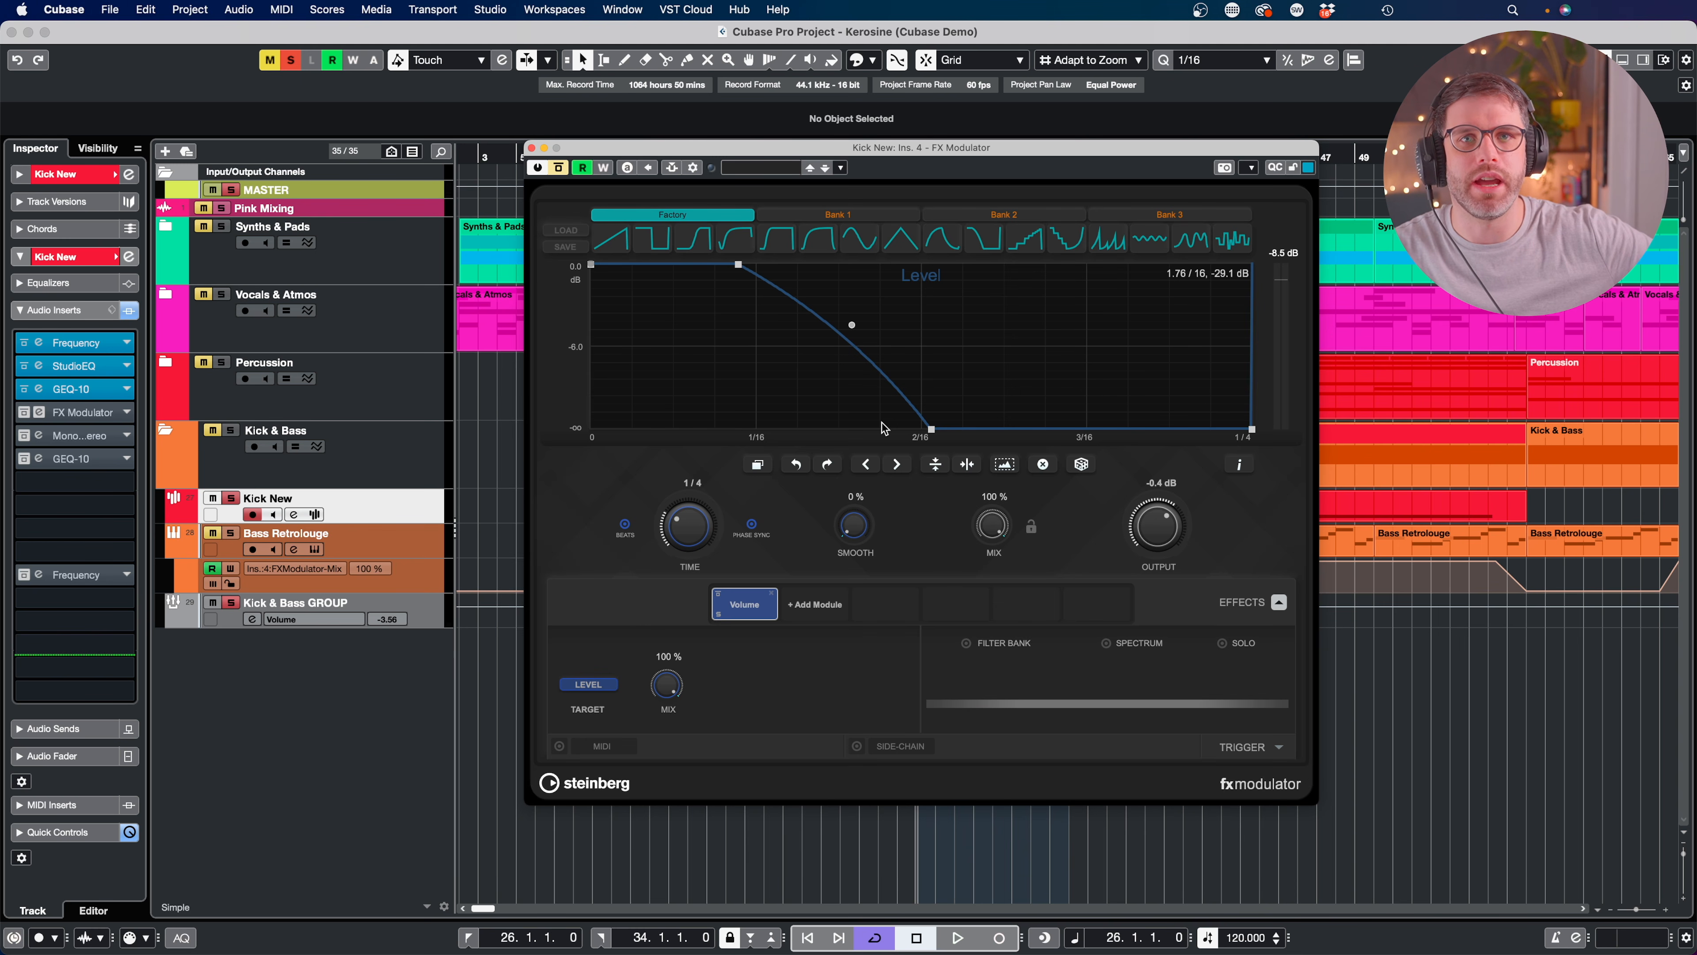
key("space")
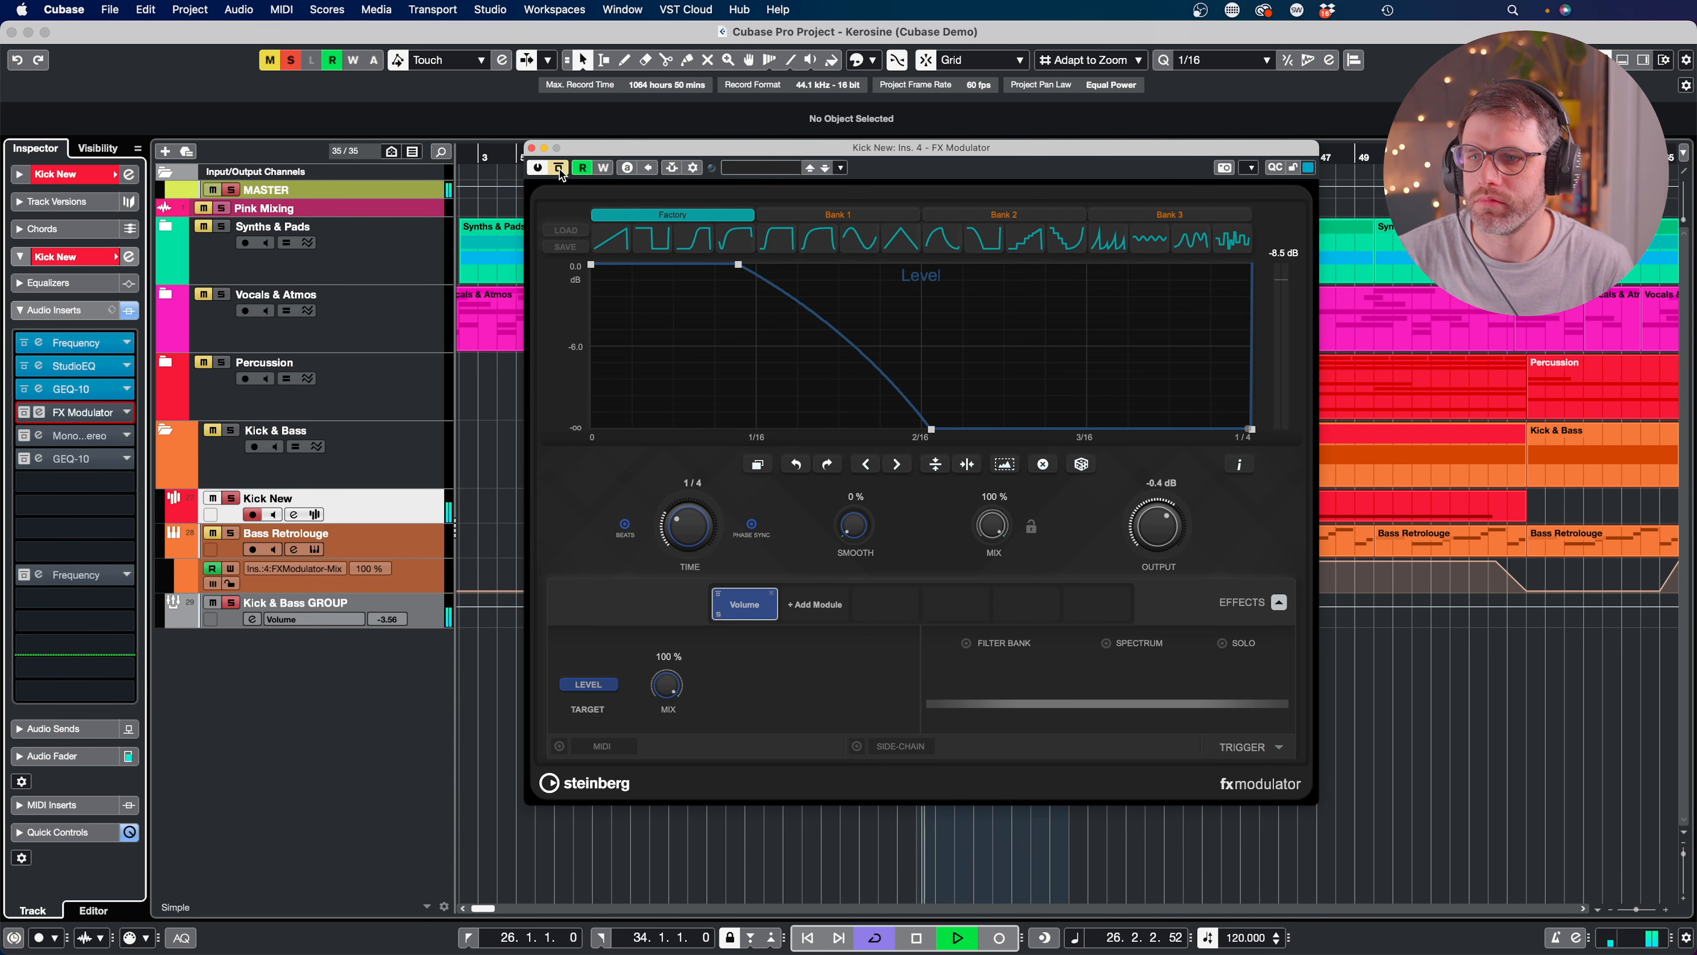
left_click(559, 168)
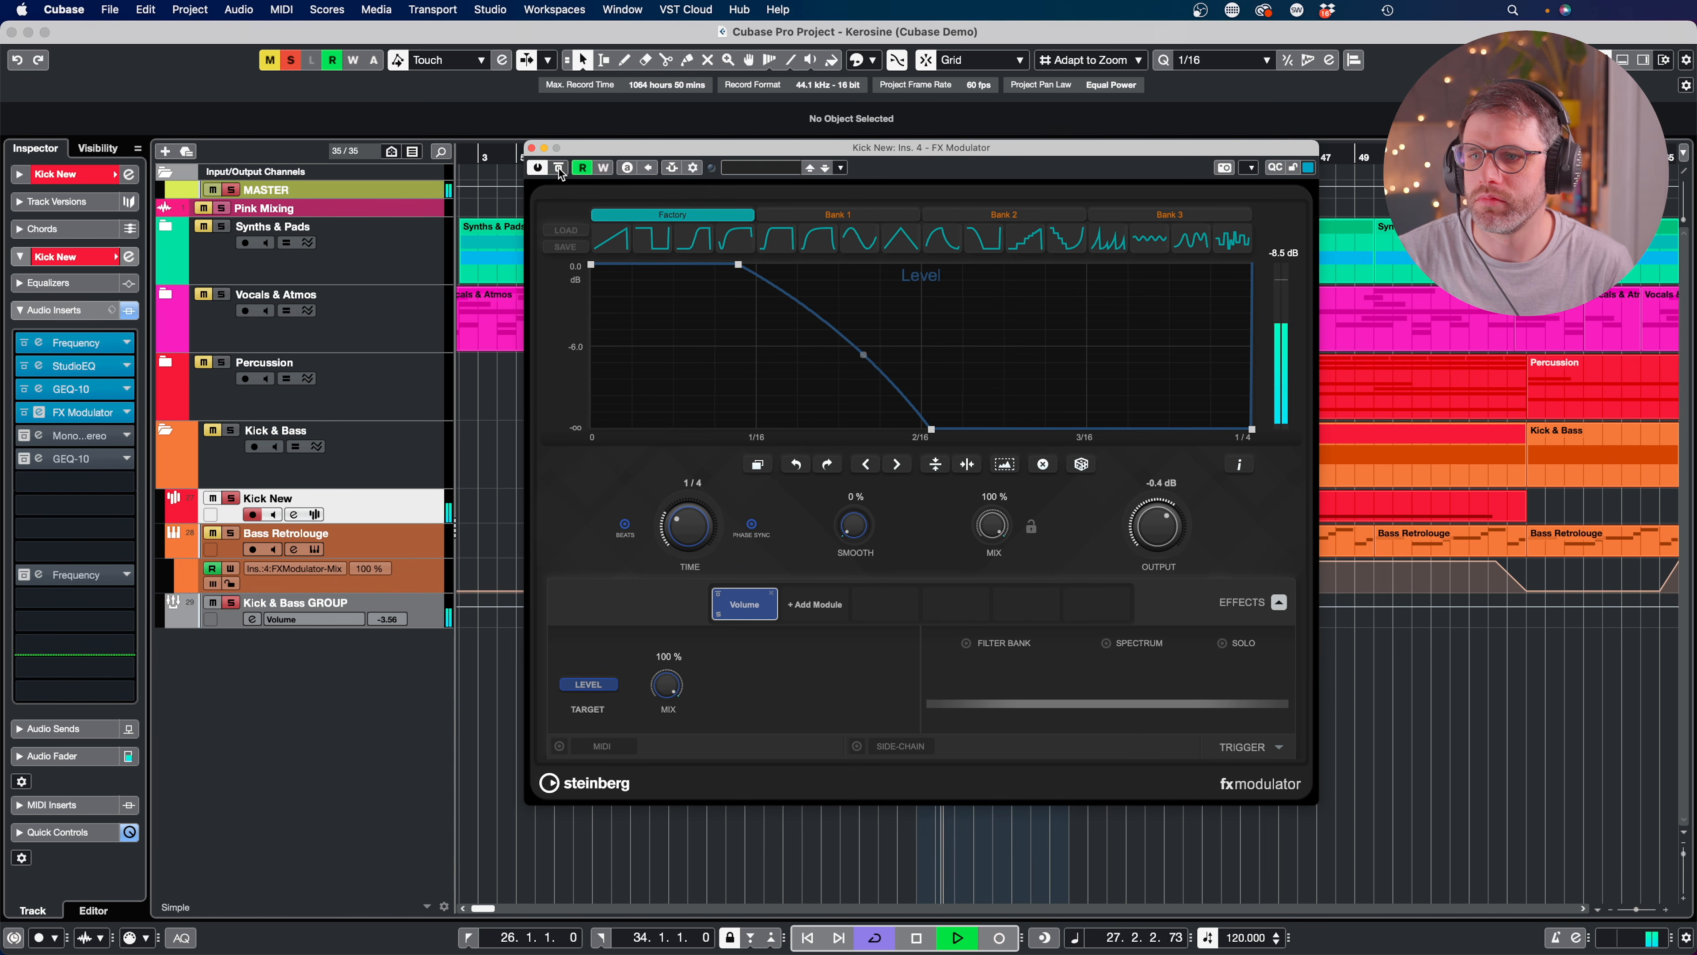
left_click(559, 169)
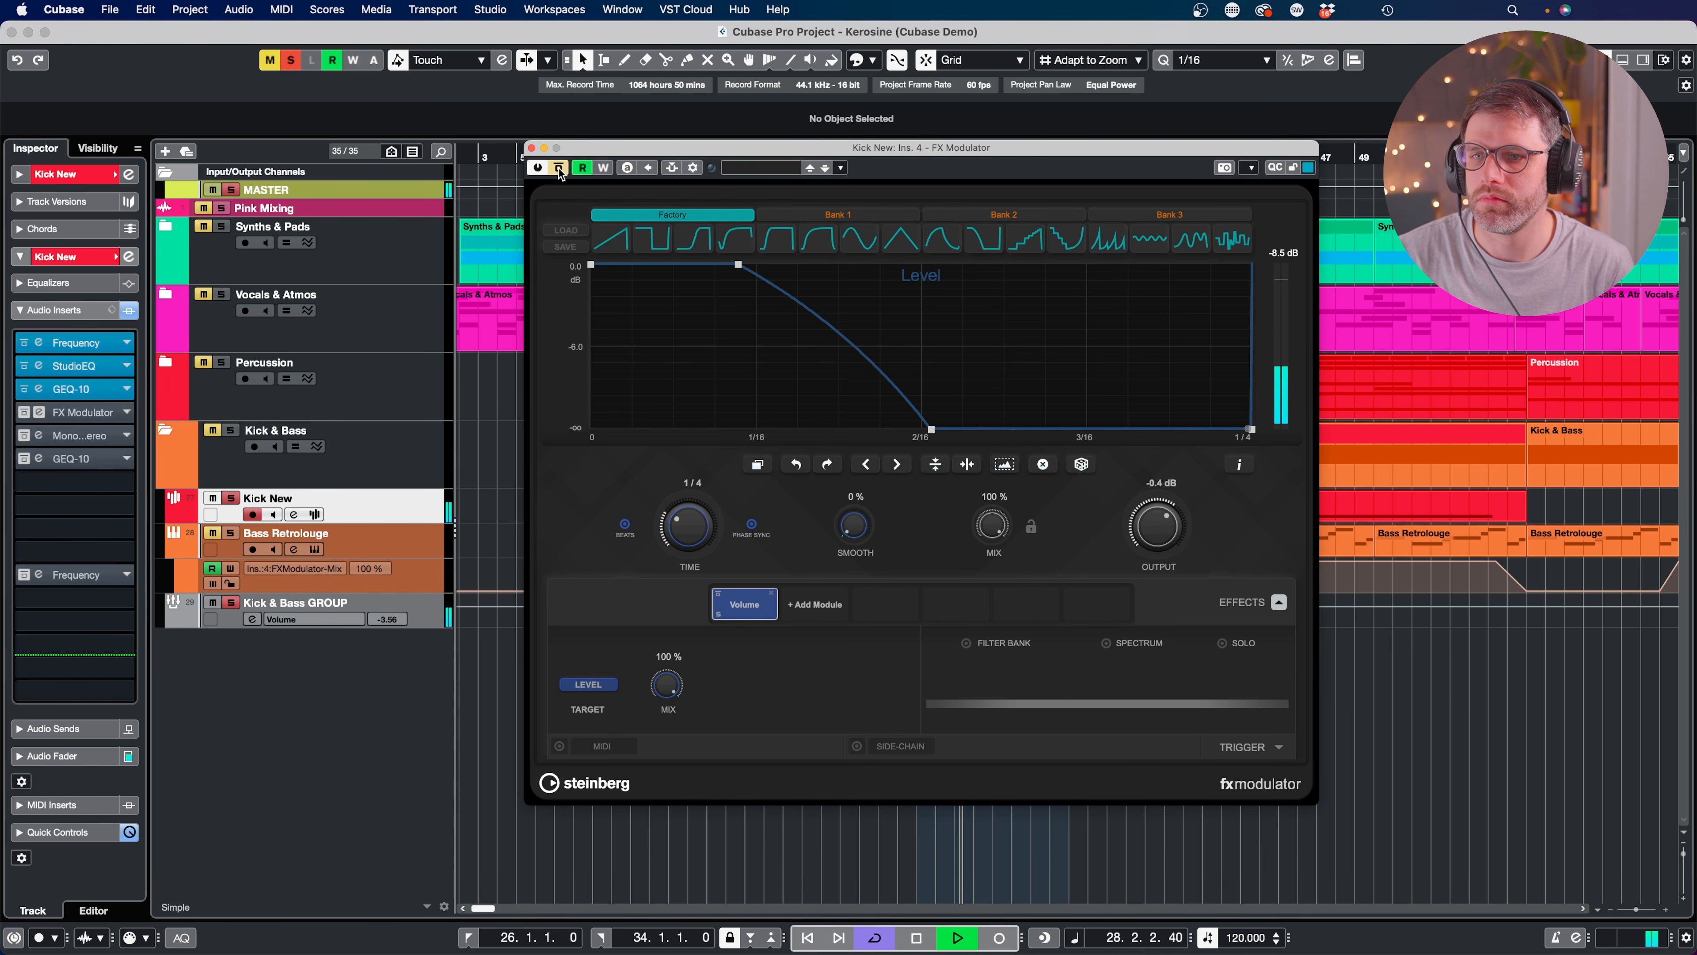
left_click(559, 169)
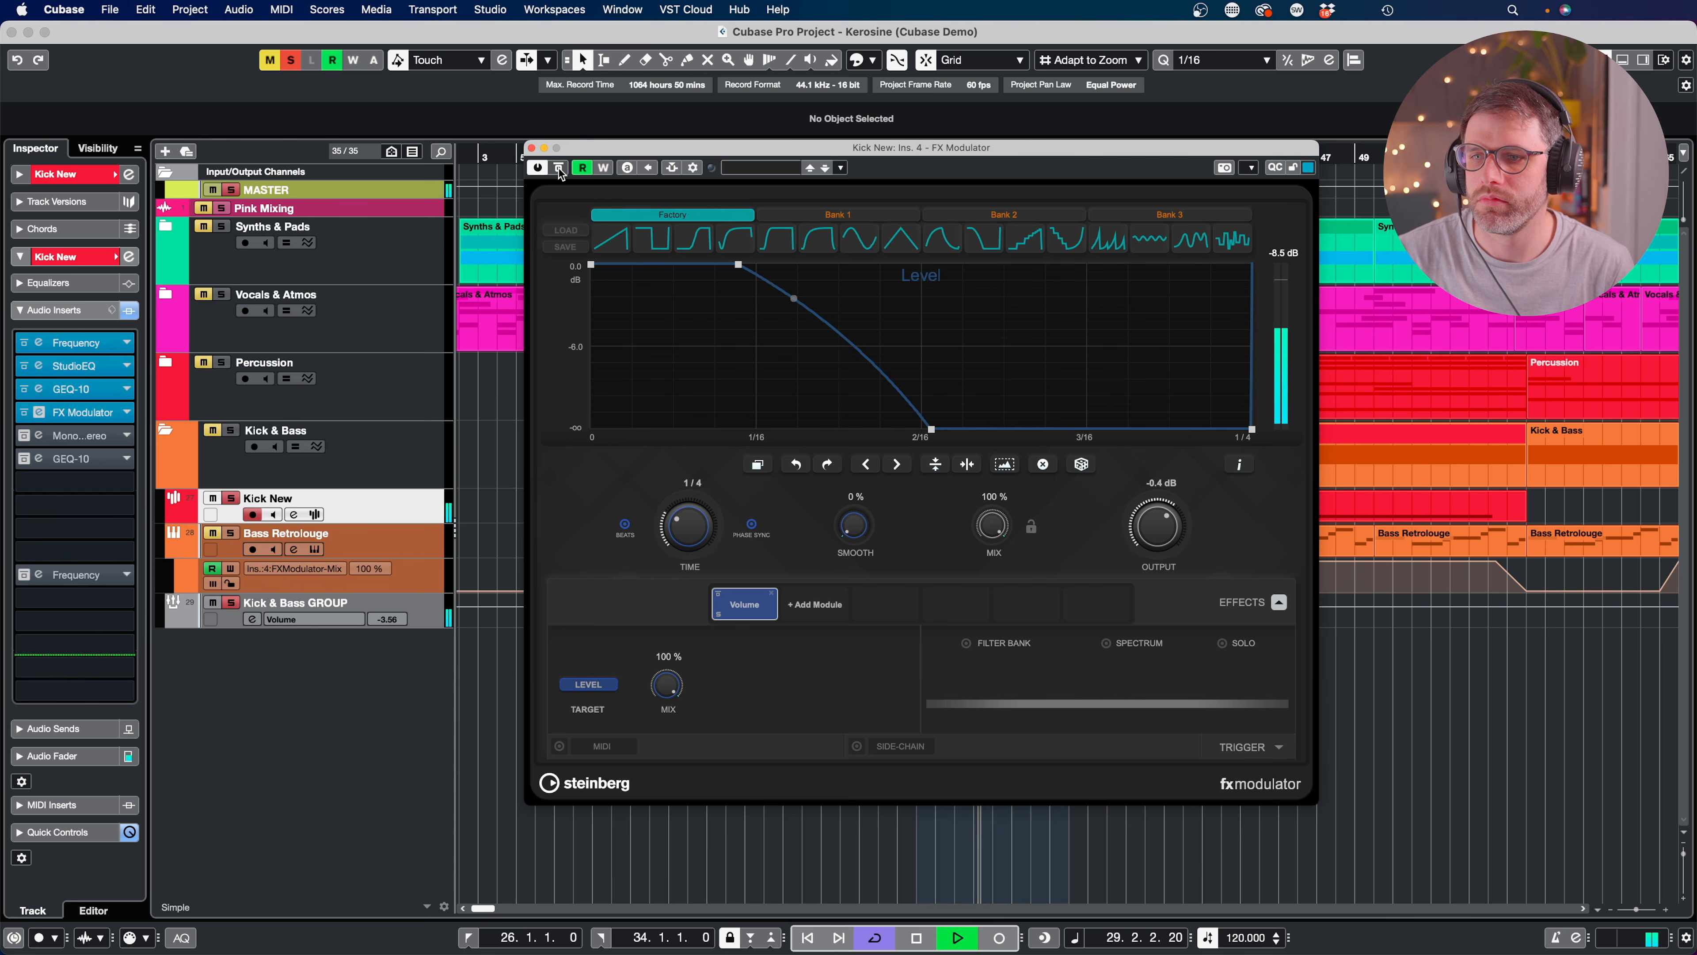
key("space")
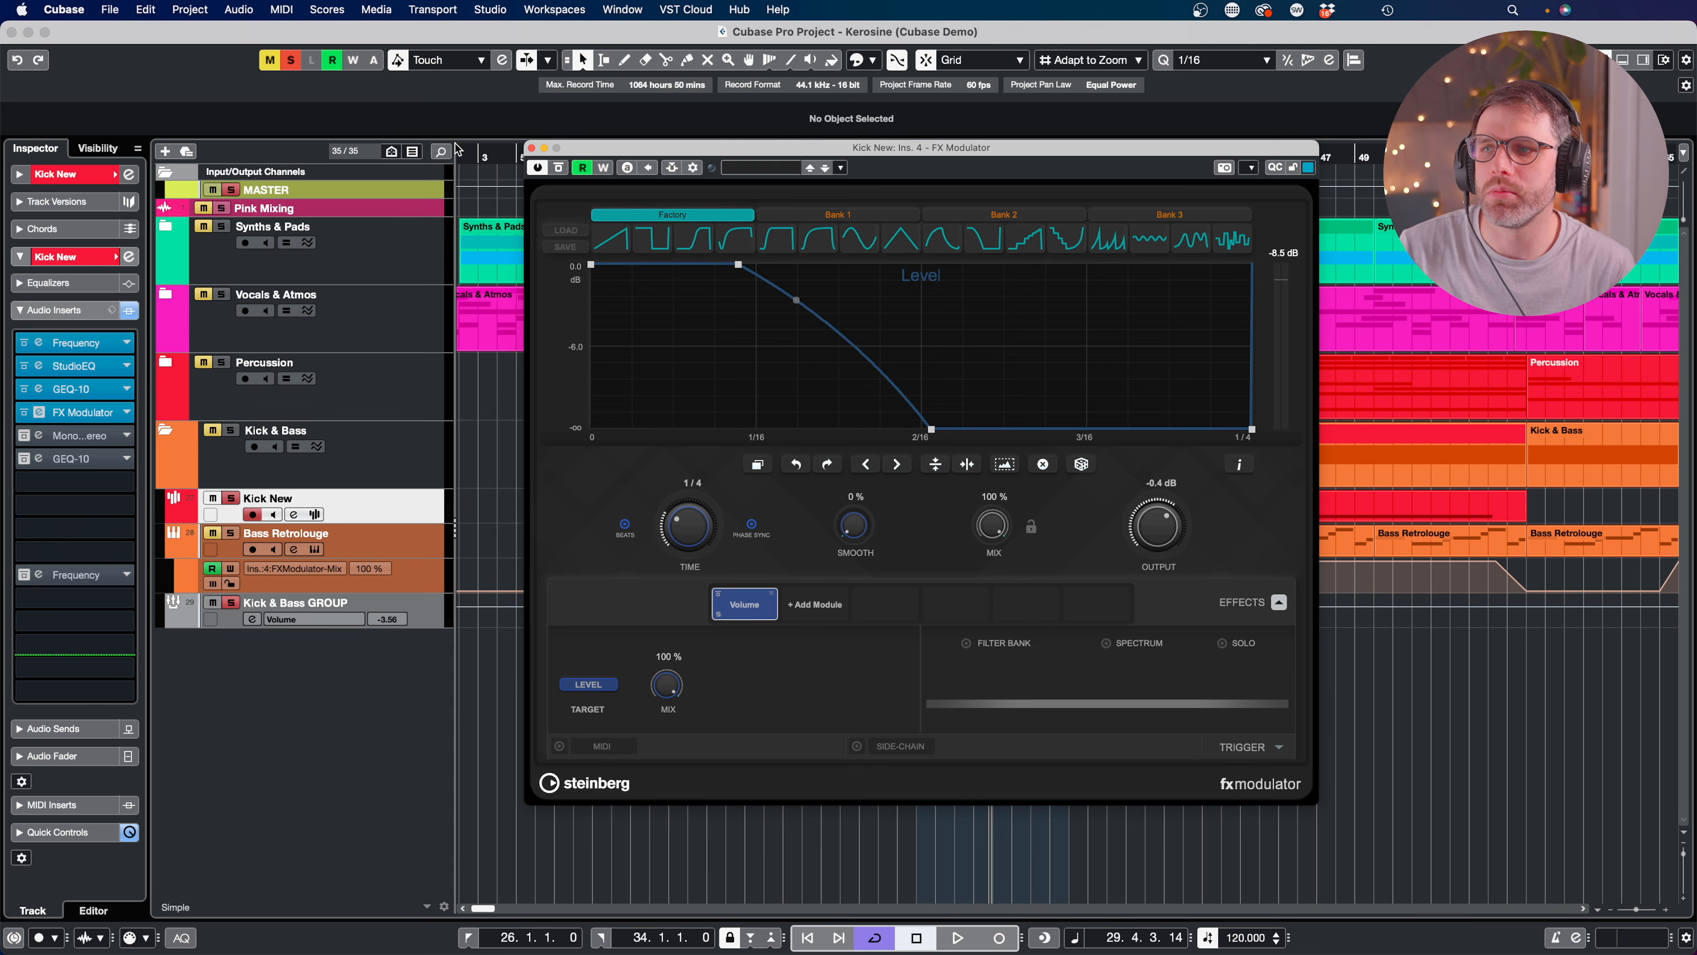
left_click(531, 148)
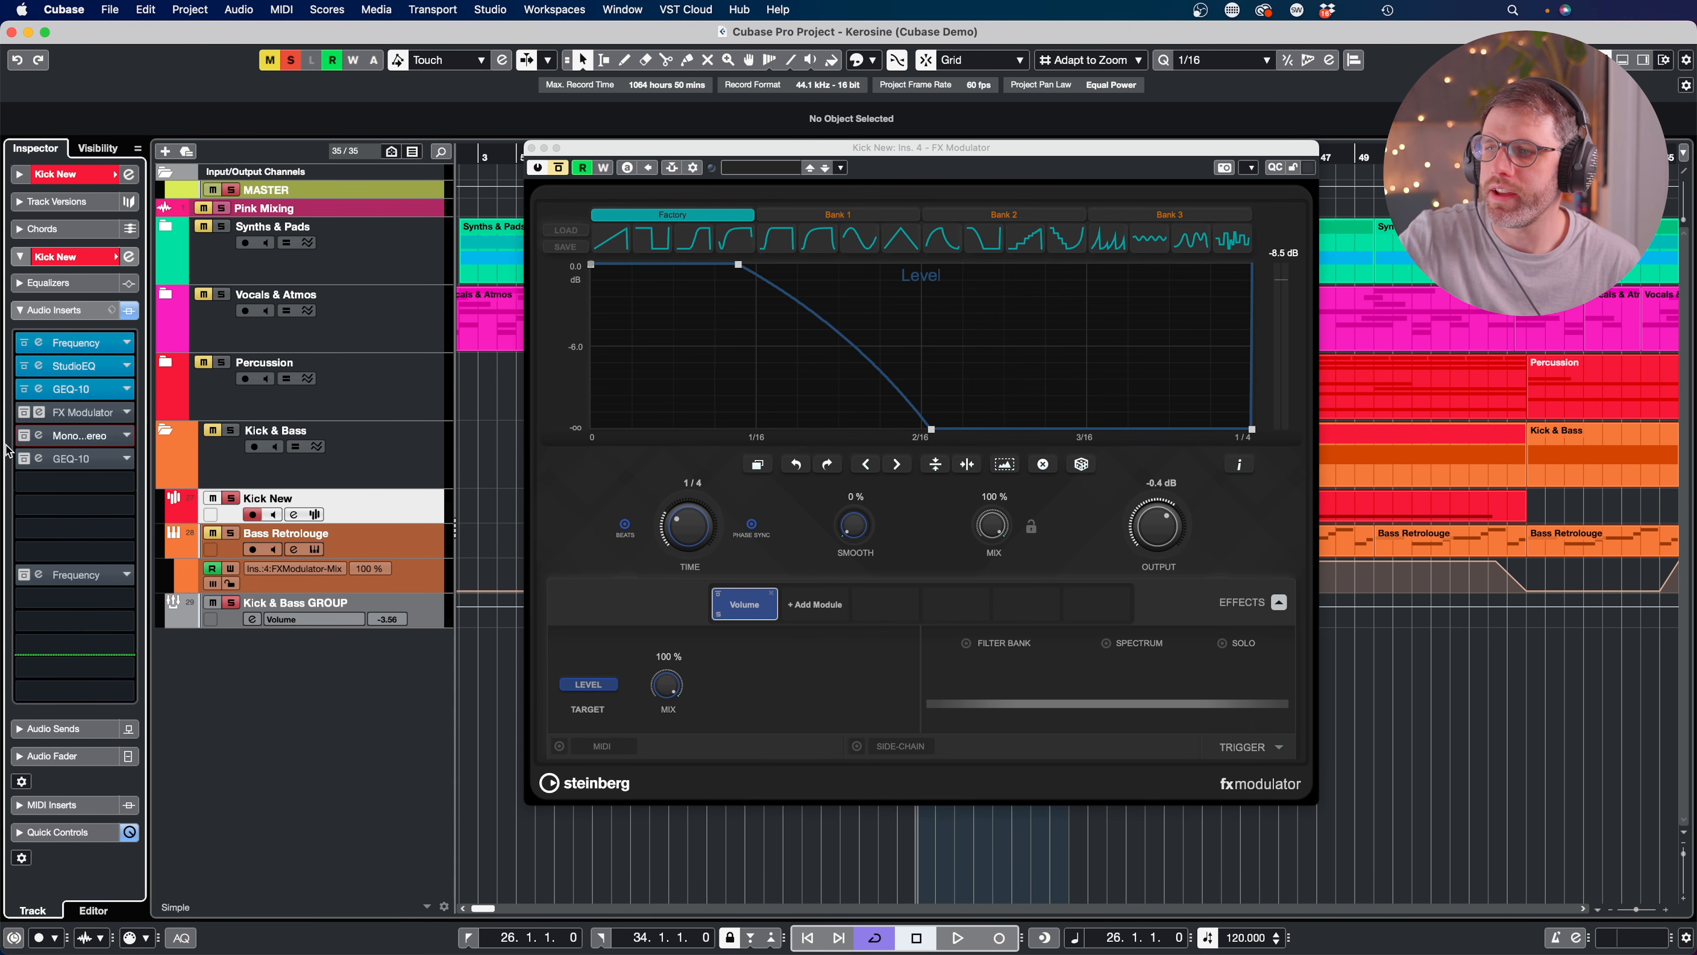
Reactivate the MonoToStereo insert on Kick New, examine its width, delay and color settings and close it.
left_click(37, 440)
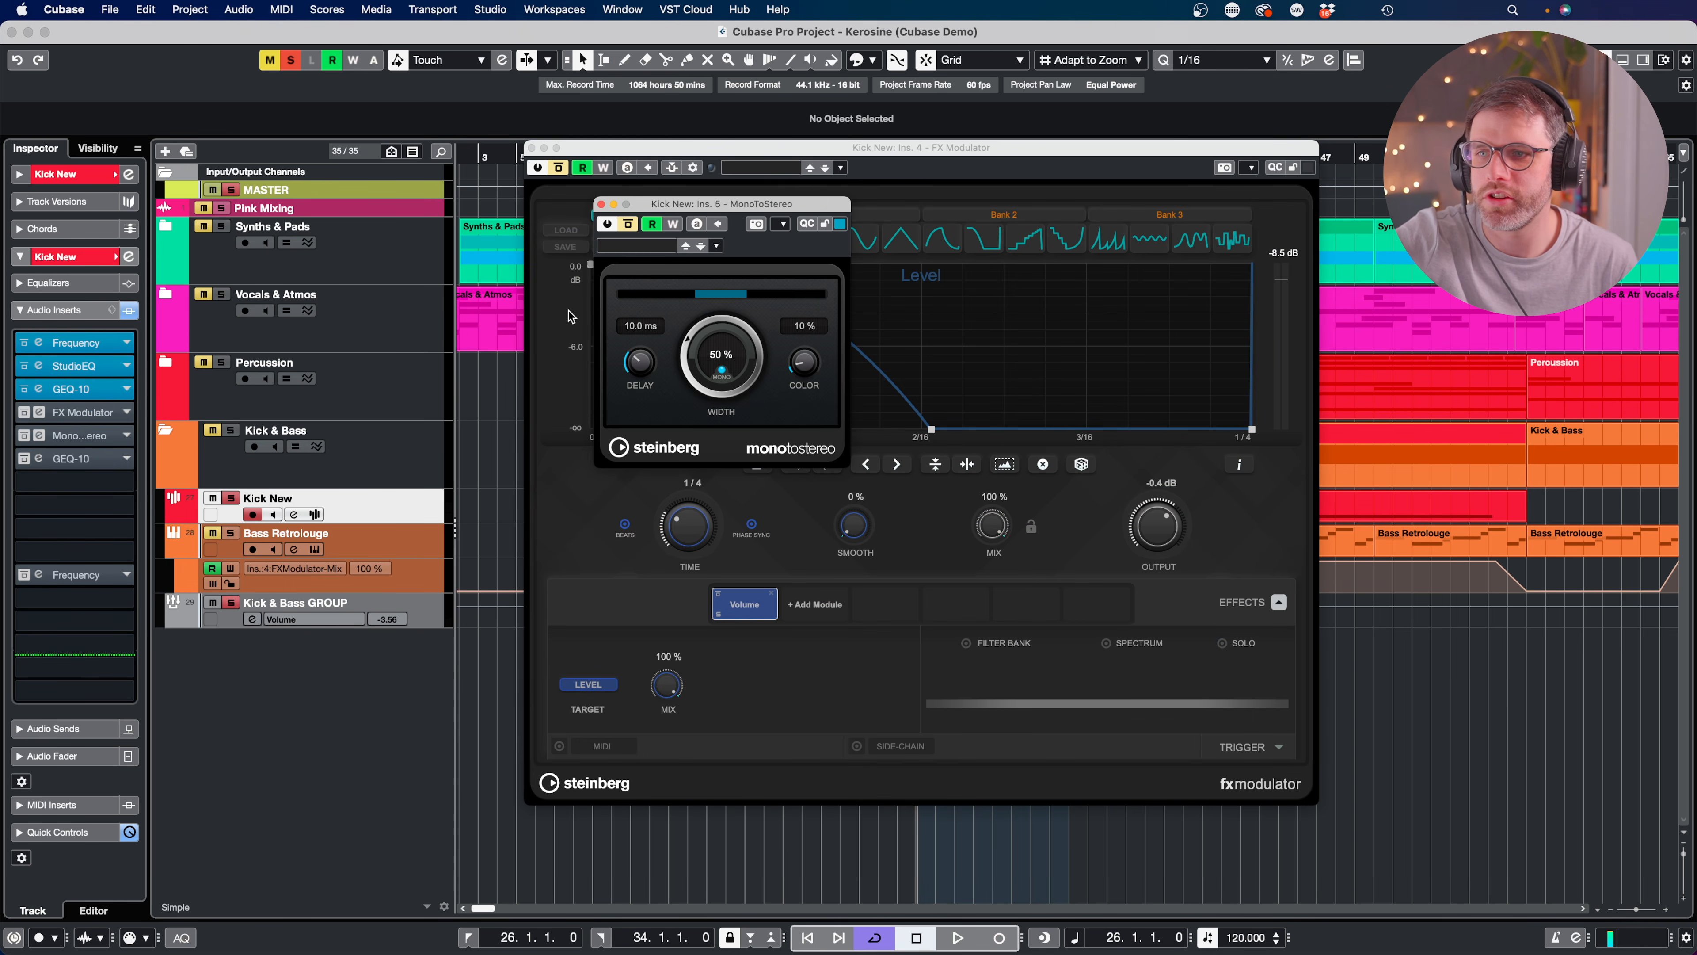
left_click(628, 224)
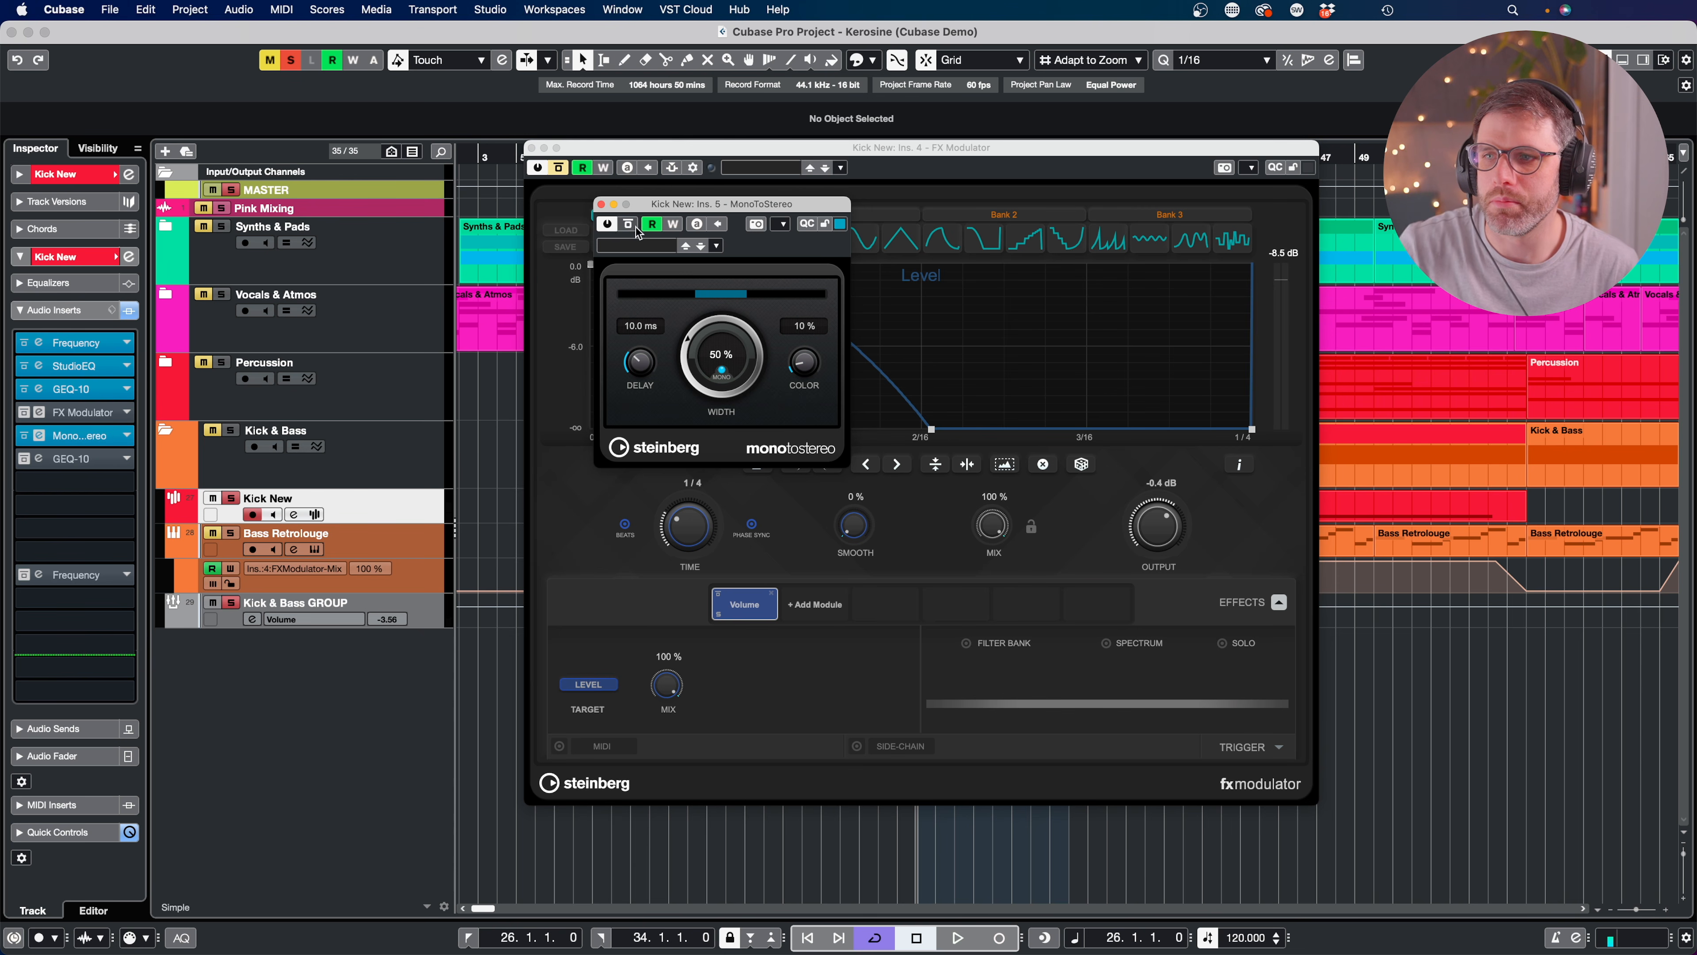
left_click(601, 204)
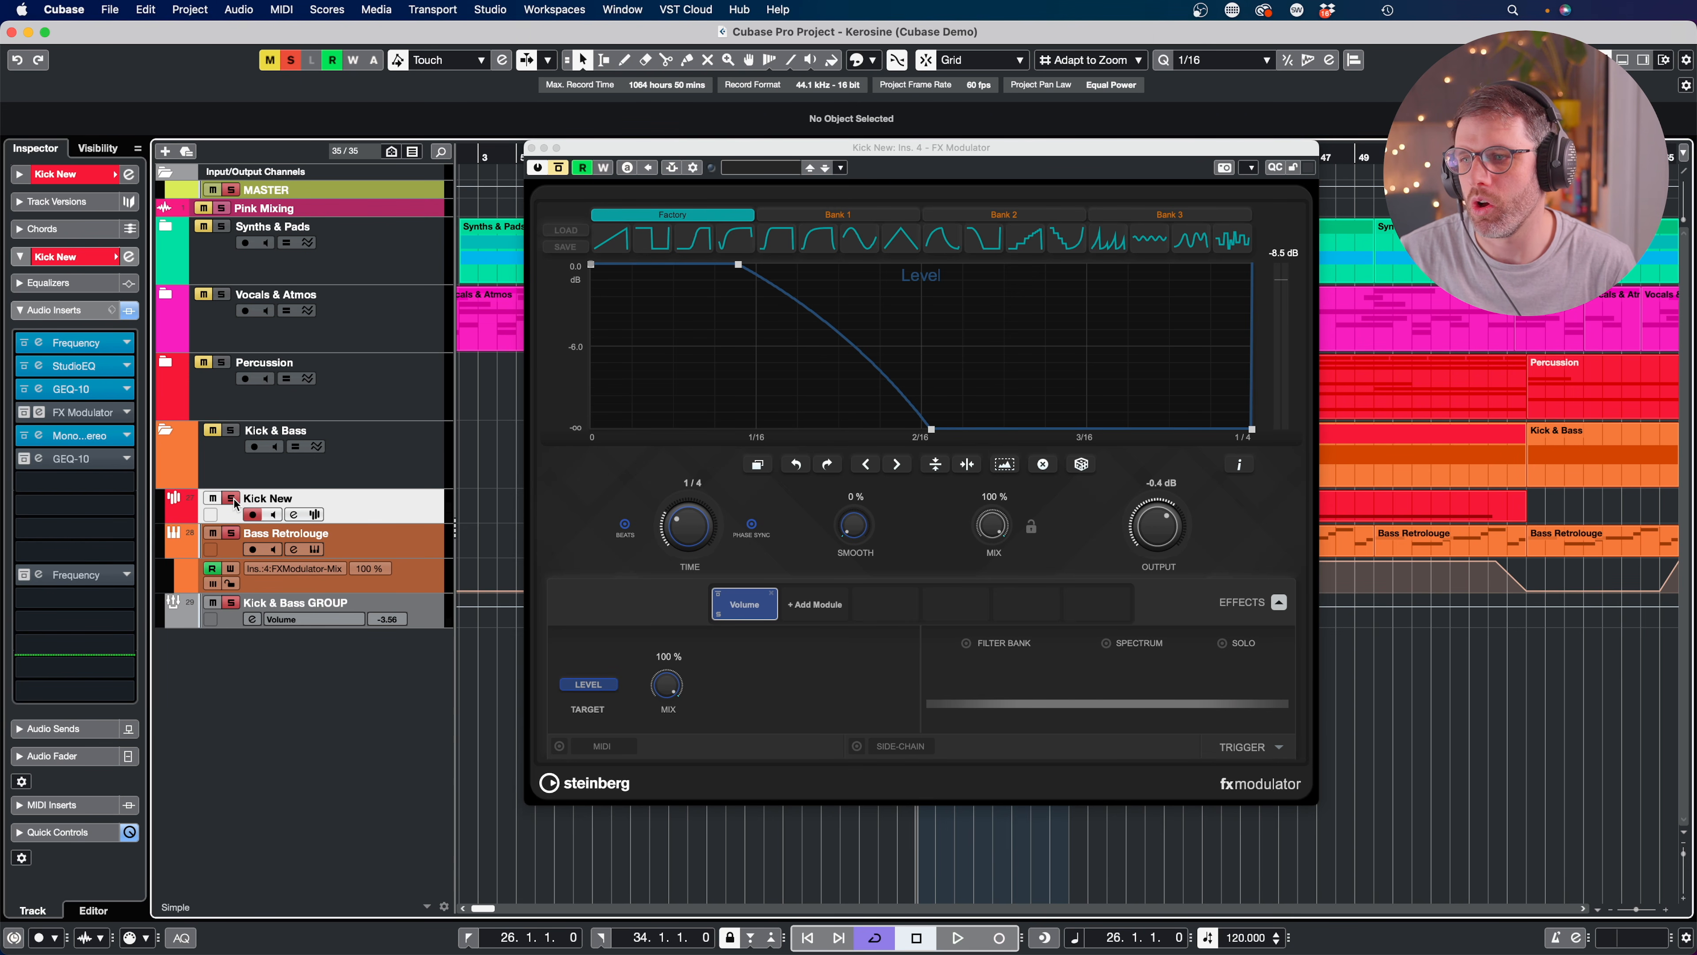
Play the kick and bass section with the FX Modulator of Kick New bypassed and stop playback.
key("space")
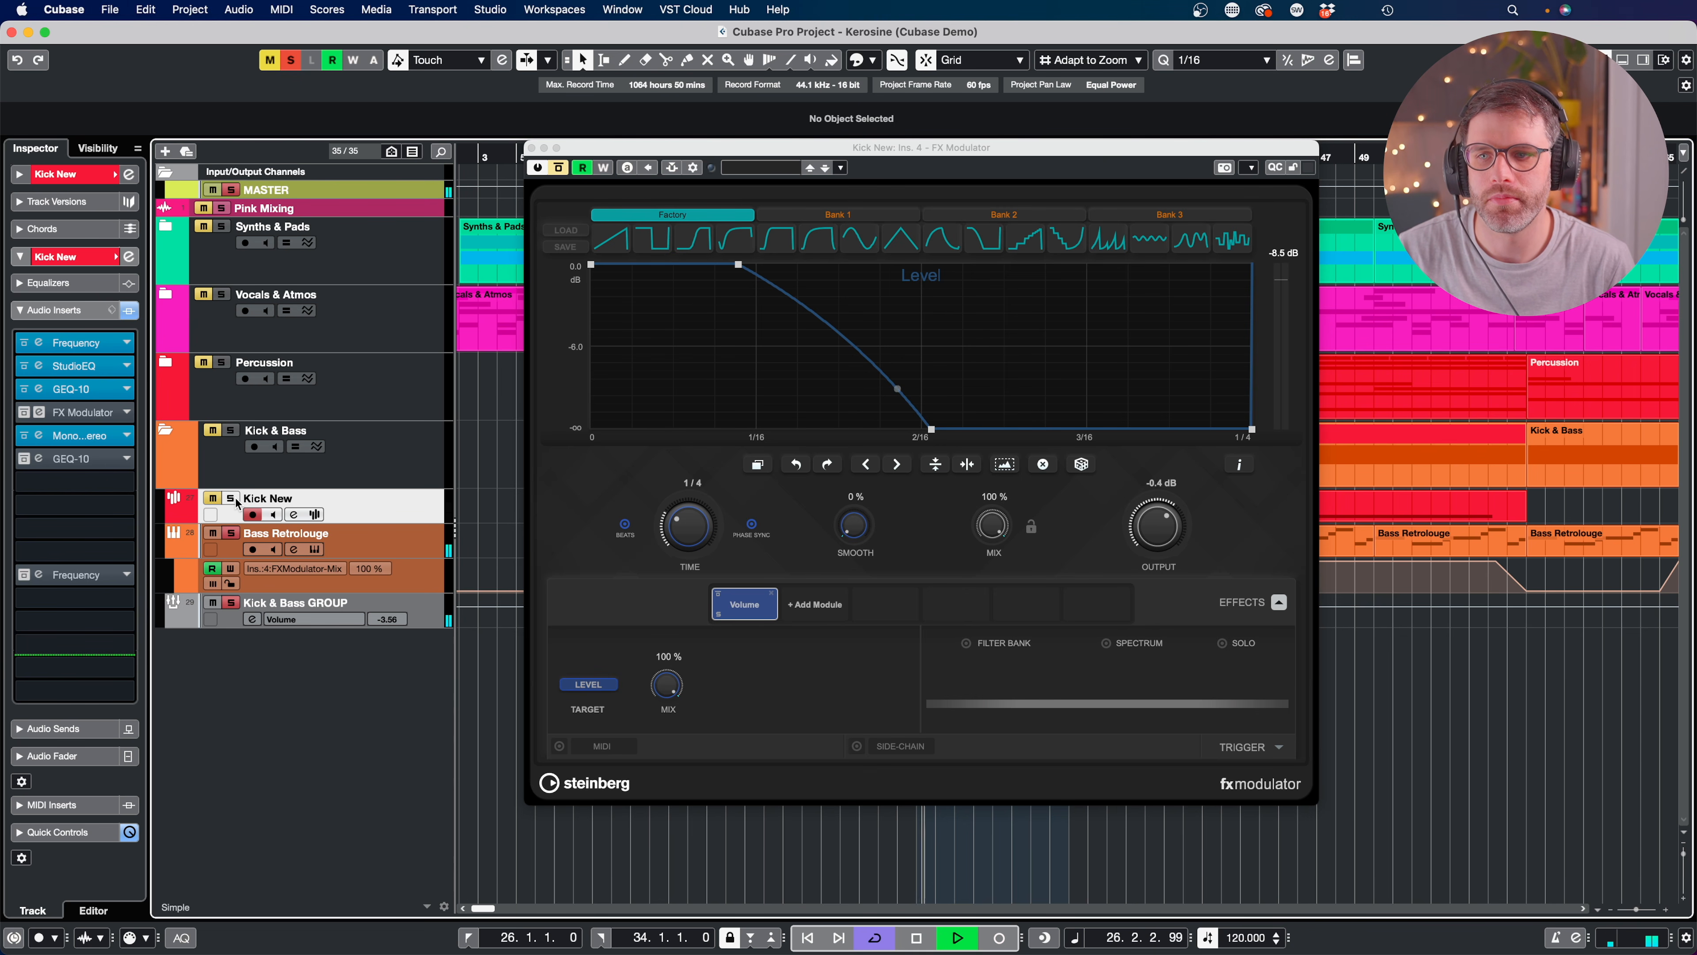
key("space")
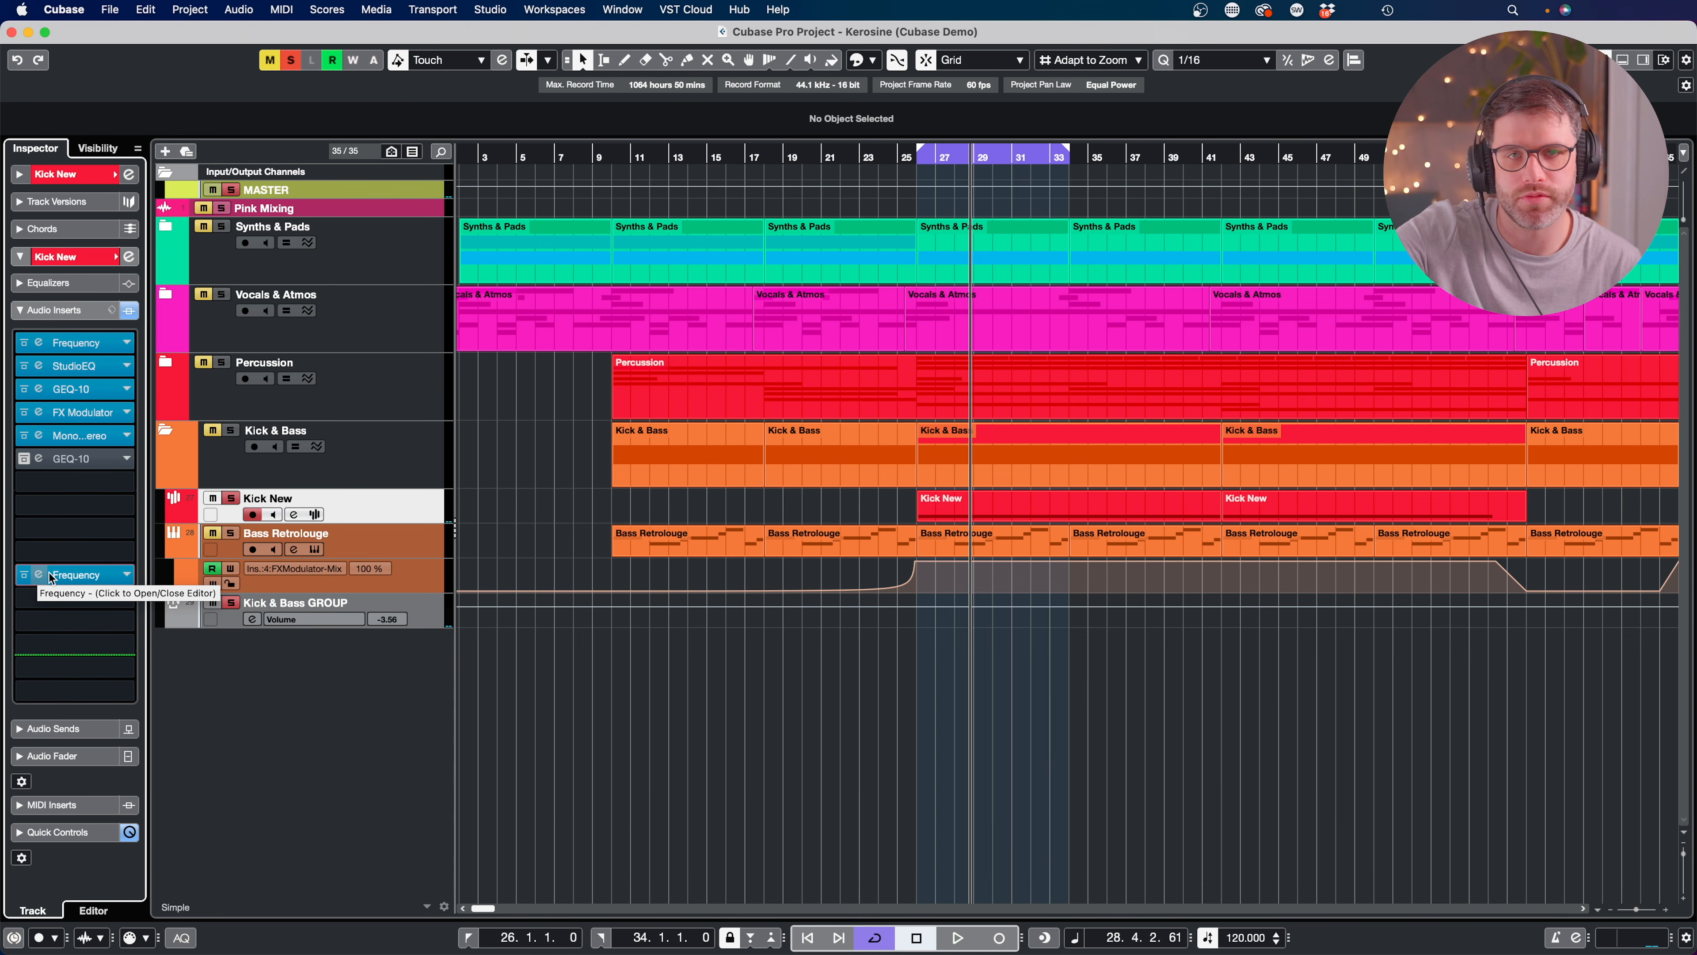
Open the Retrologue 2 instrument of Bass Retrolouge and examine its synth settings and its effects page.
left_click(437, 541)
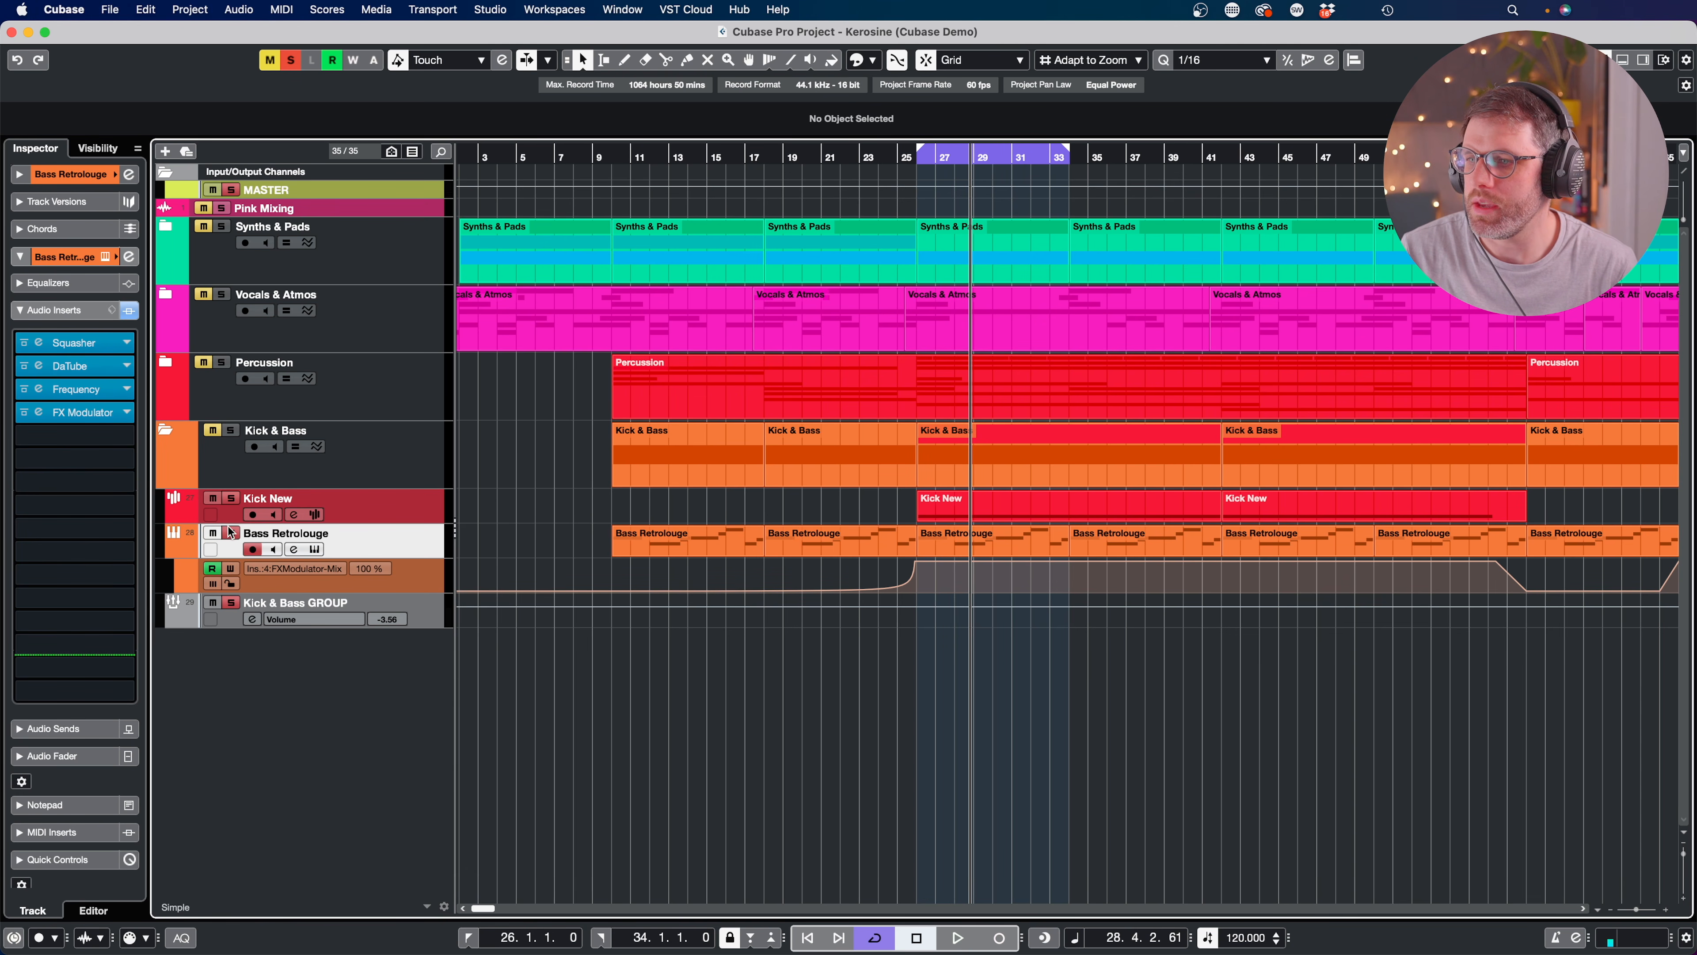
left_click(314, 549)
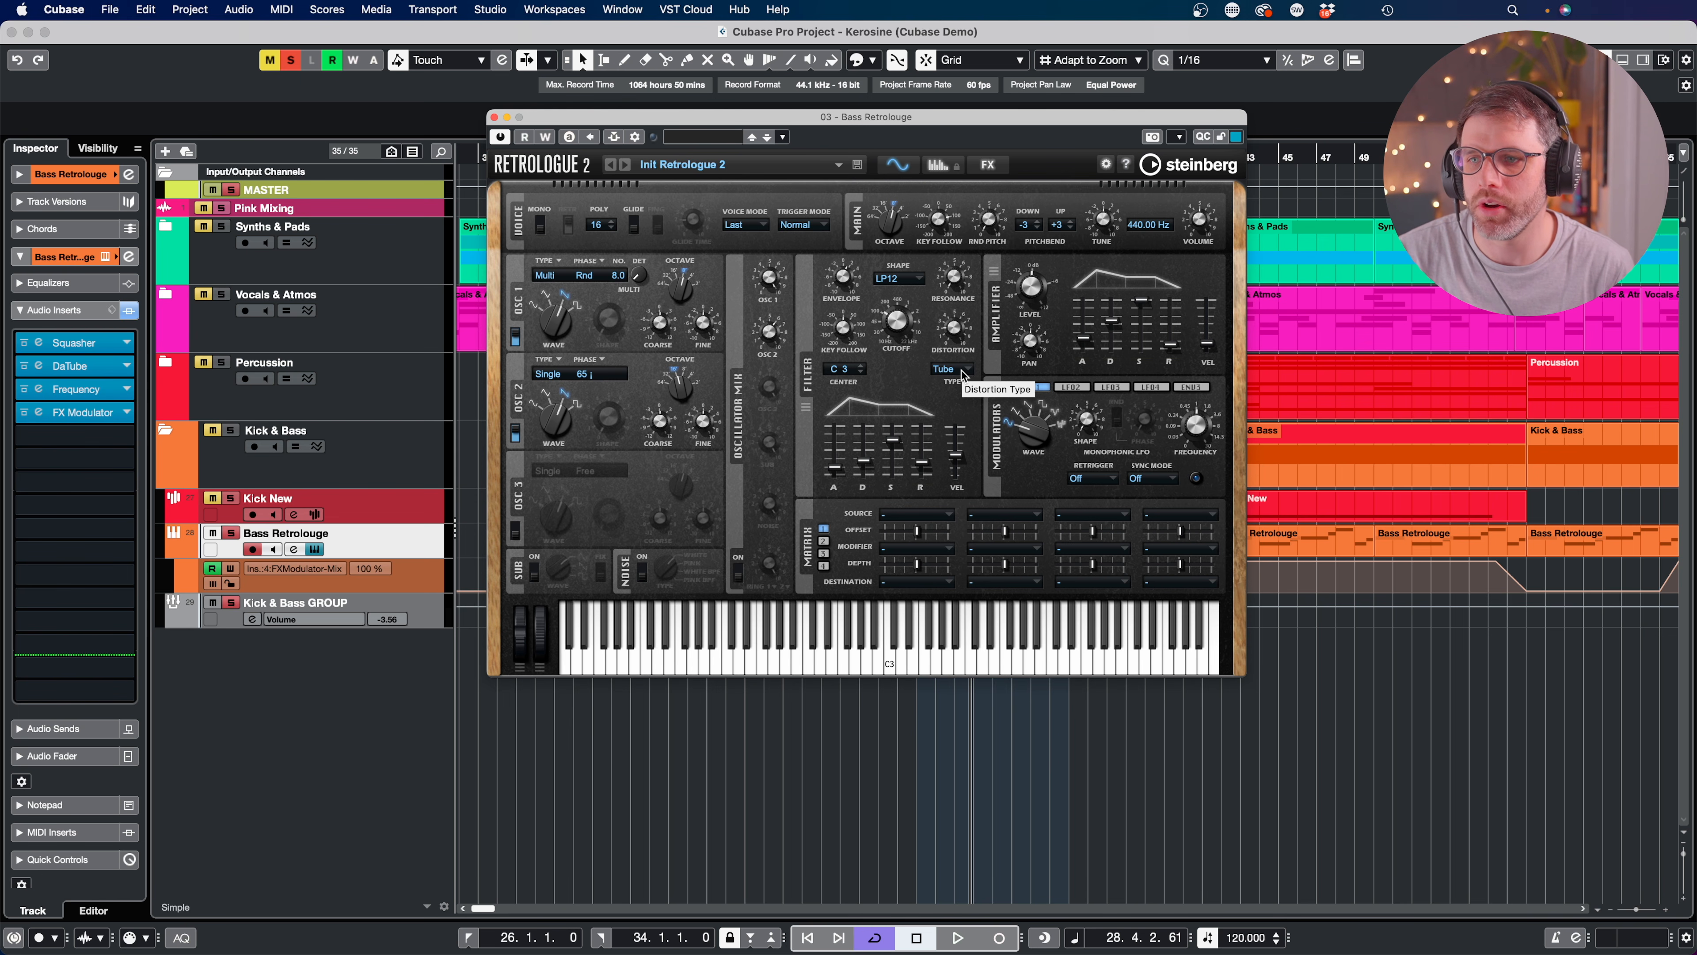
left_click(988, 167)
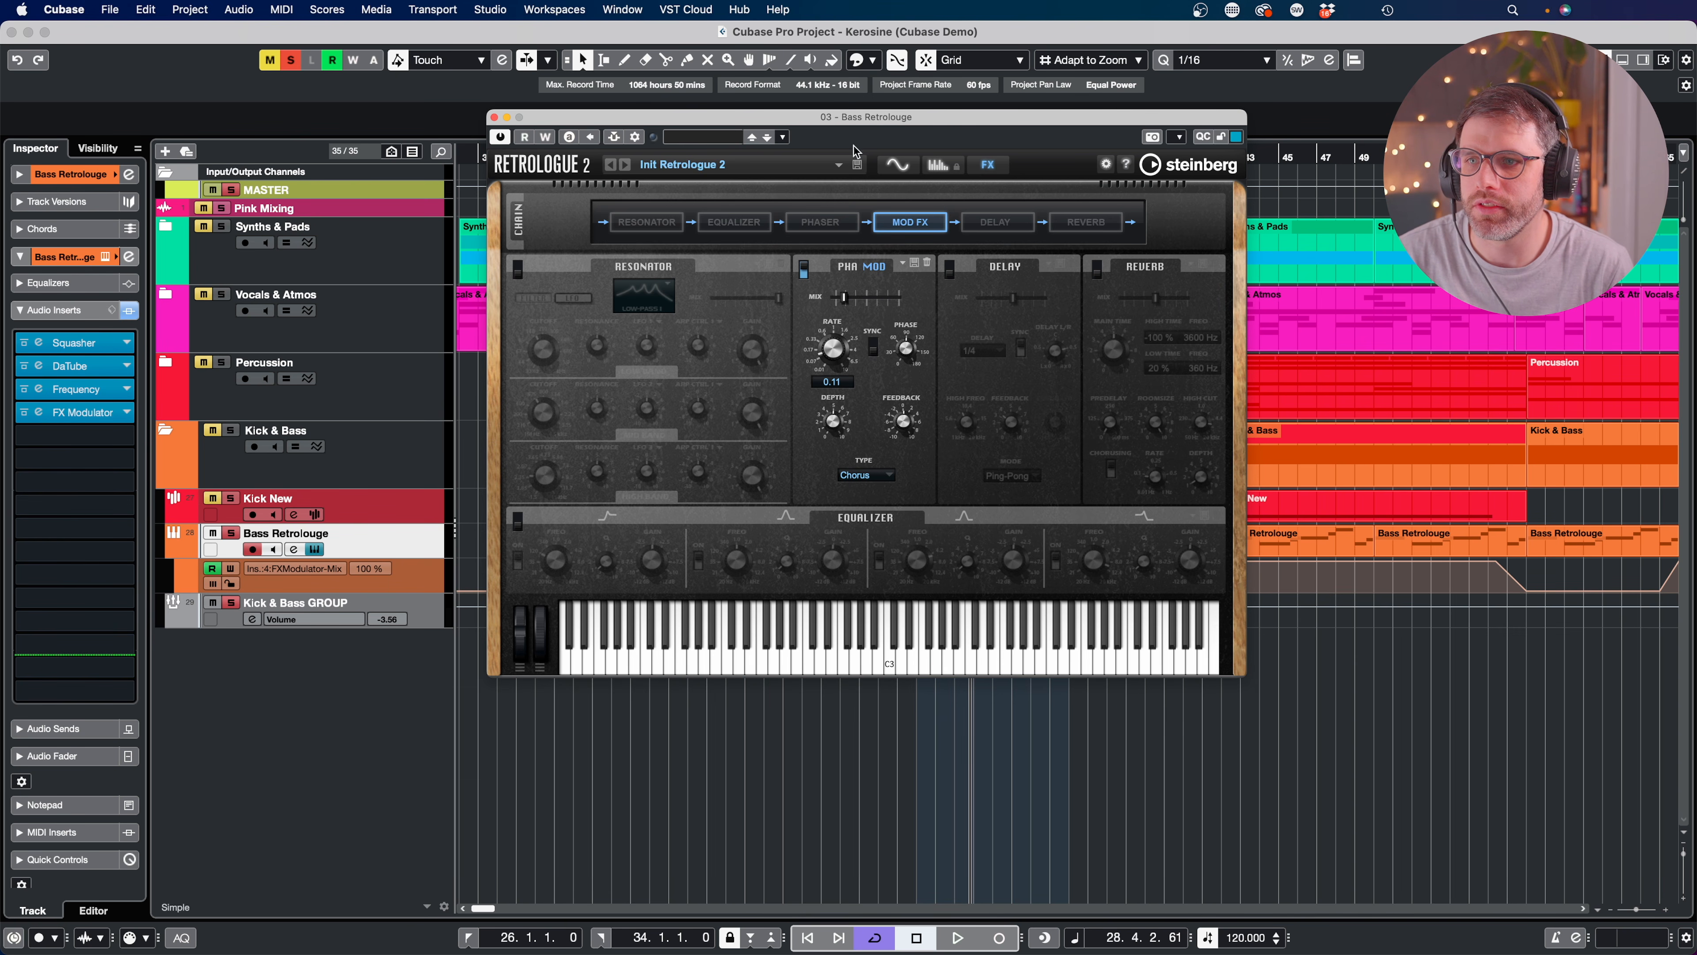
left_click(897, 165)
Play the bass, bypass its FX Modulator insert to compare the sound, and stop playback.
key("space")
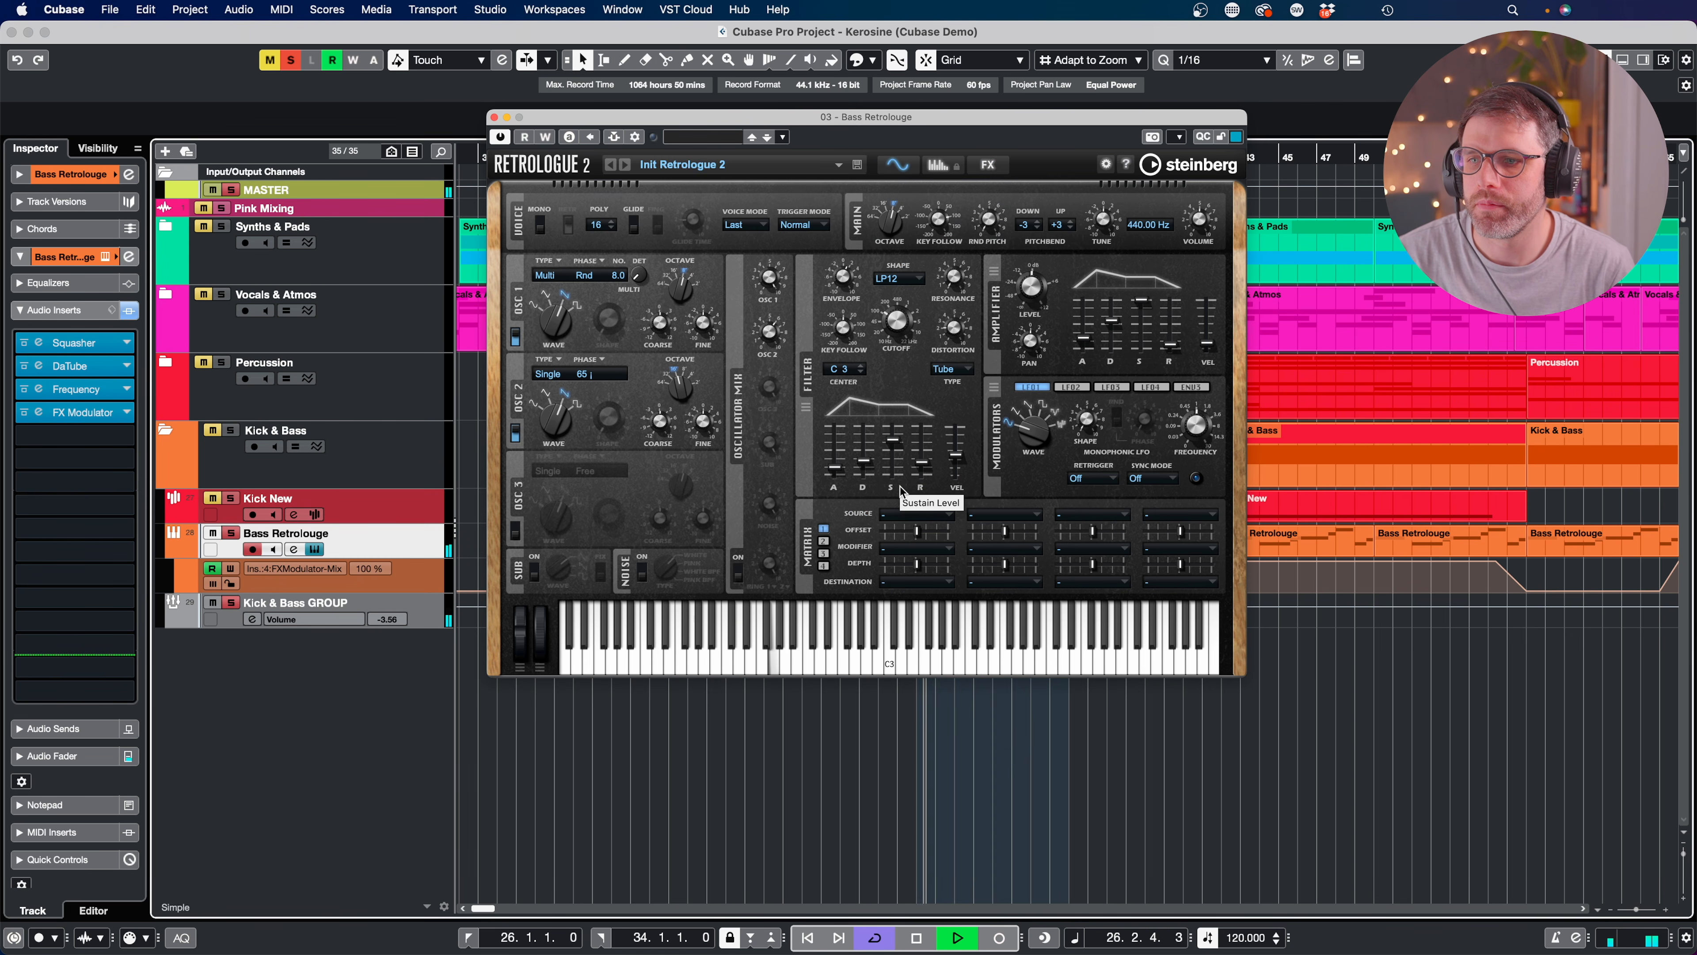
left_click(434, 552)
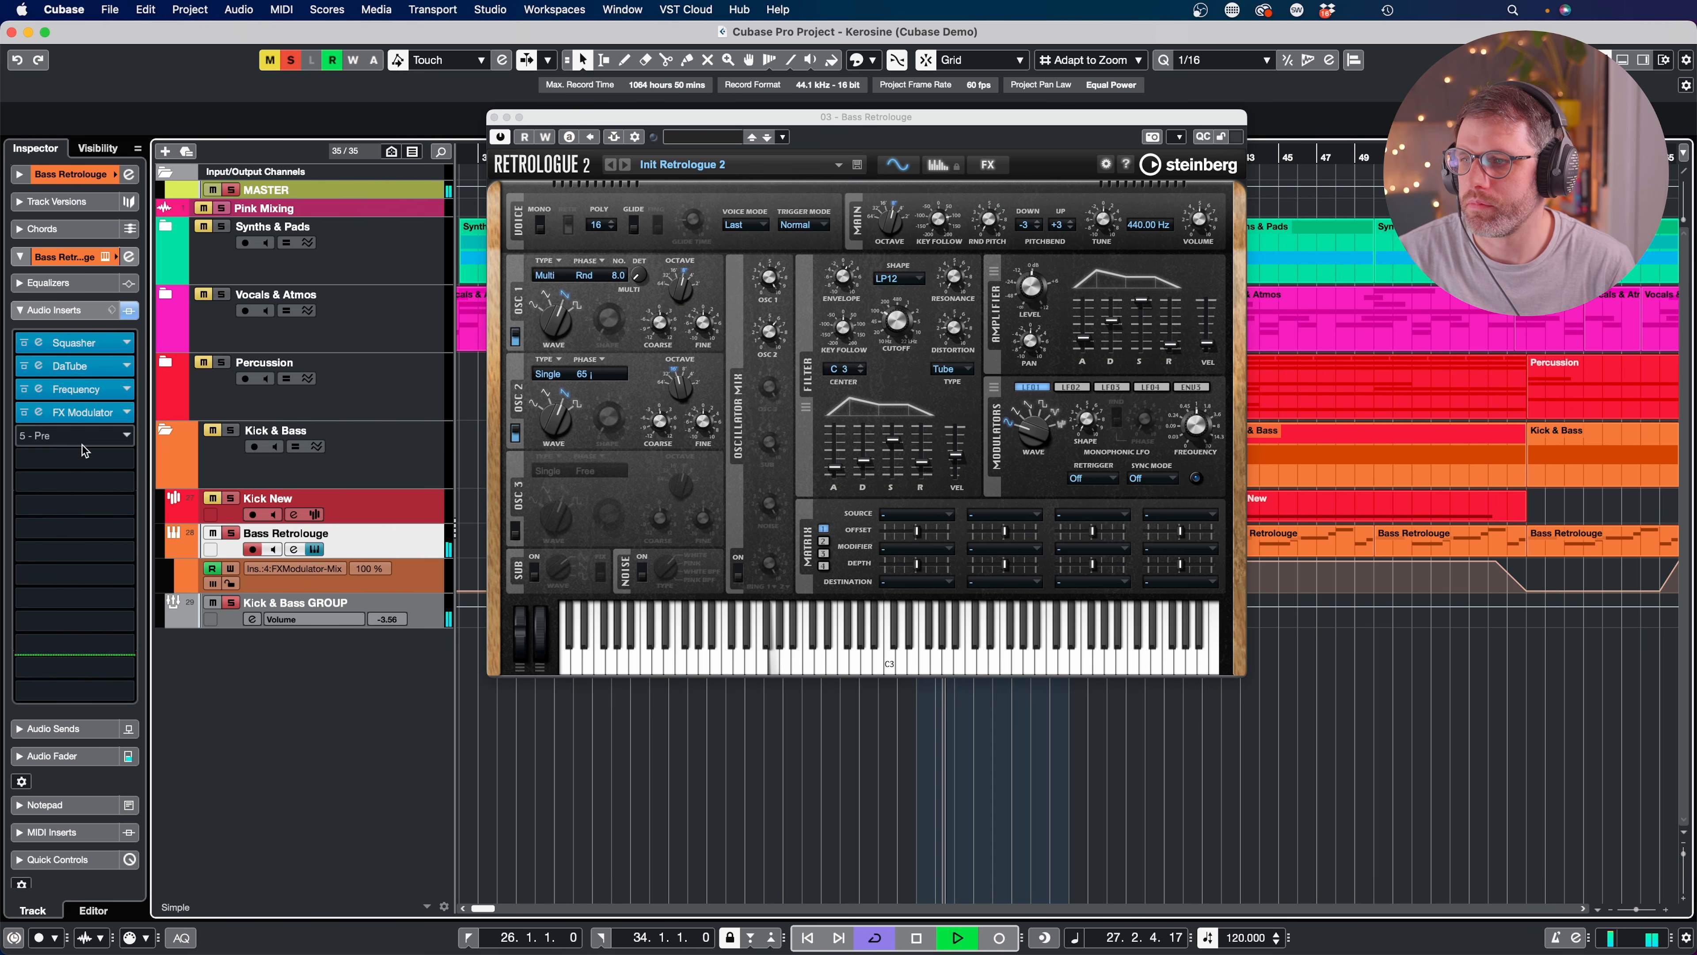
left_click(25, 412)
key("space")
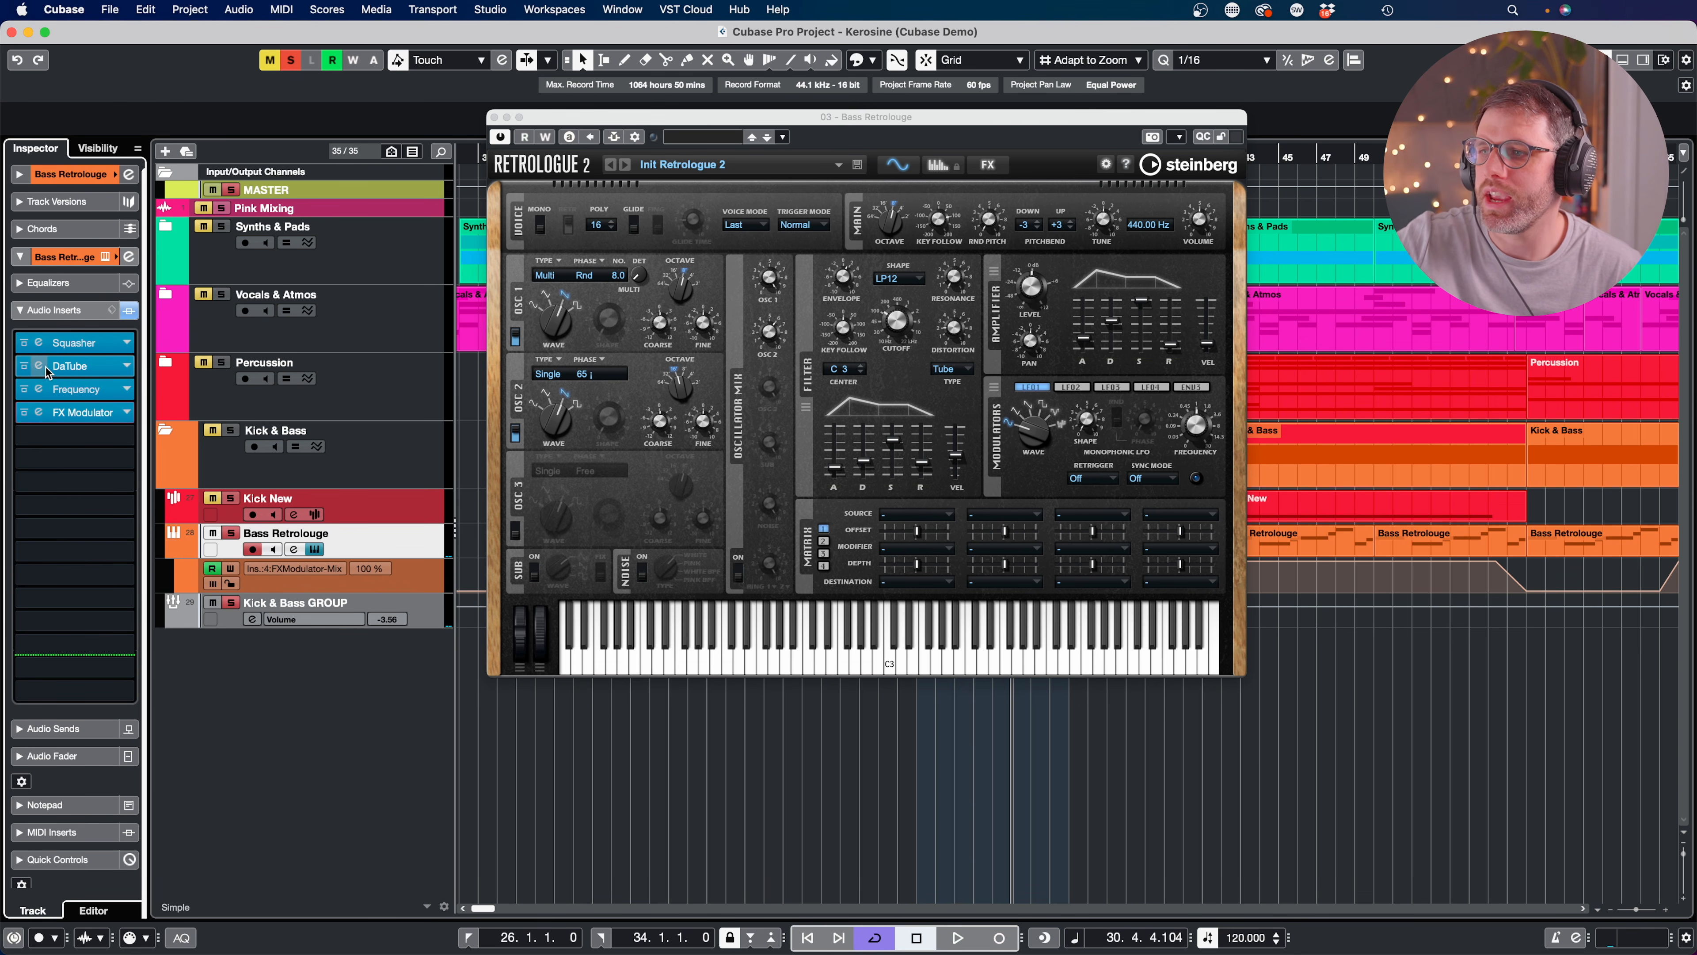
Open the Squasher insert of Bass Retrolouge and close the Retrologue 2 window covering it.
left_click(46, 342)
left_click(495, 119)
left_click_drag(495, 119, 515, 155)
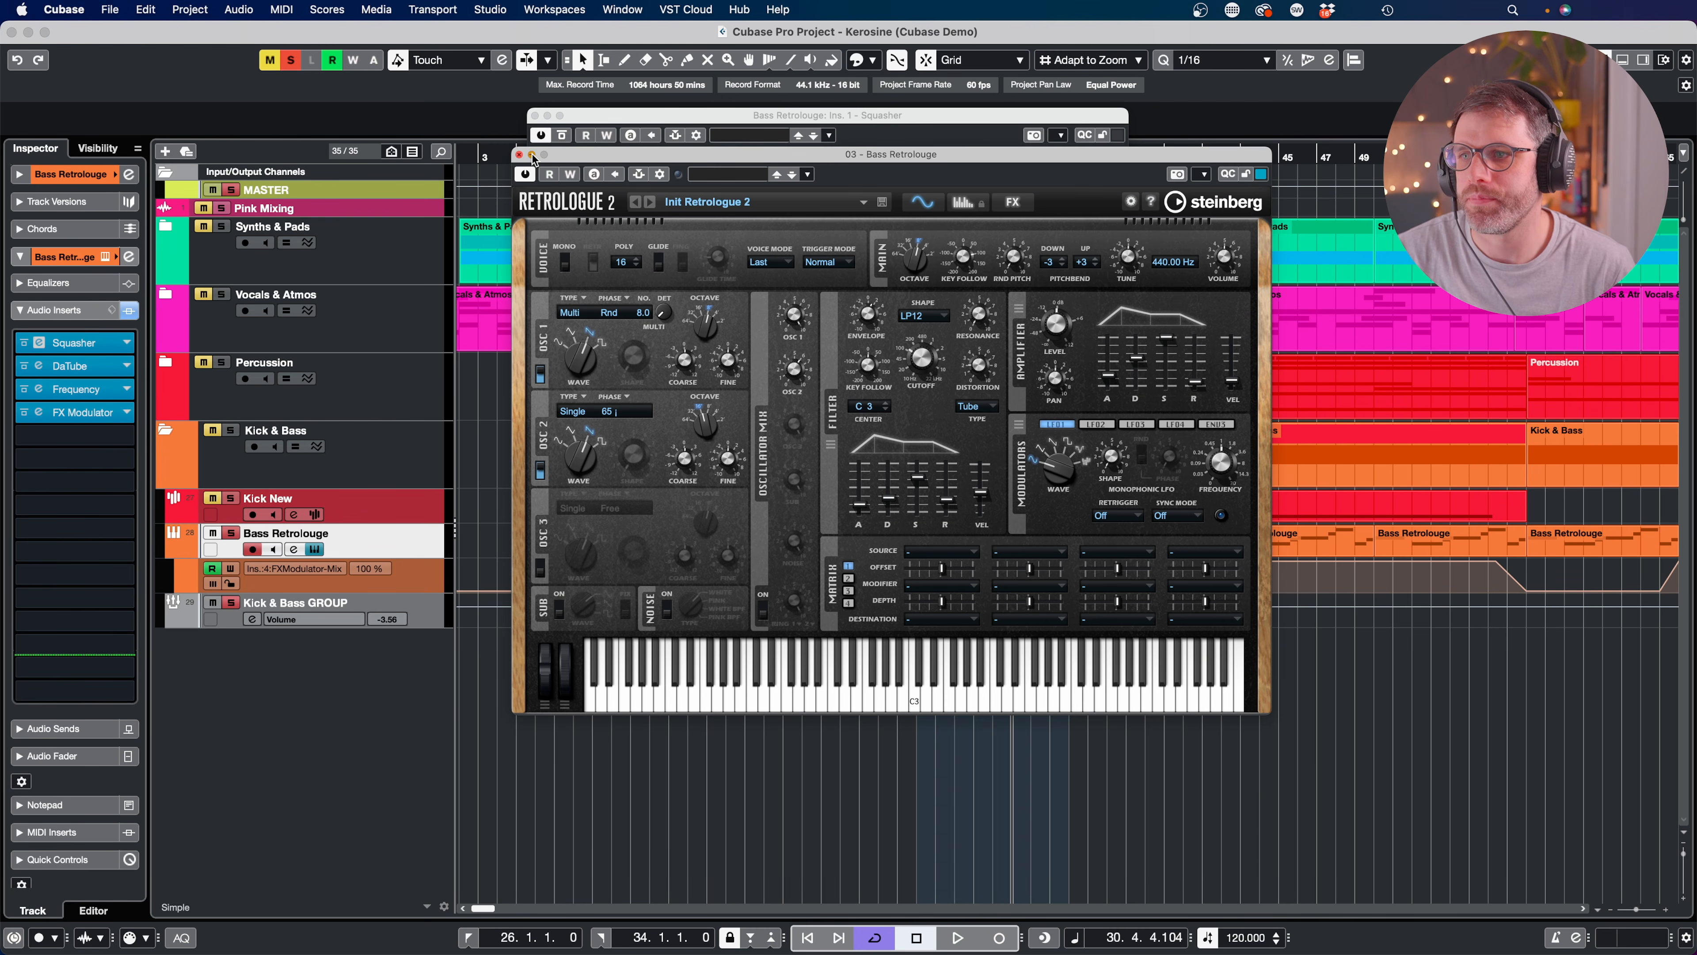
left_click(518, 154)
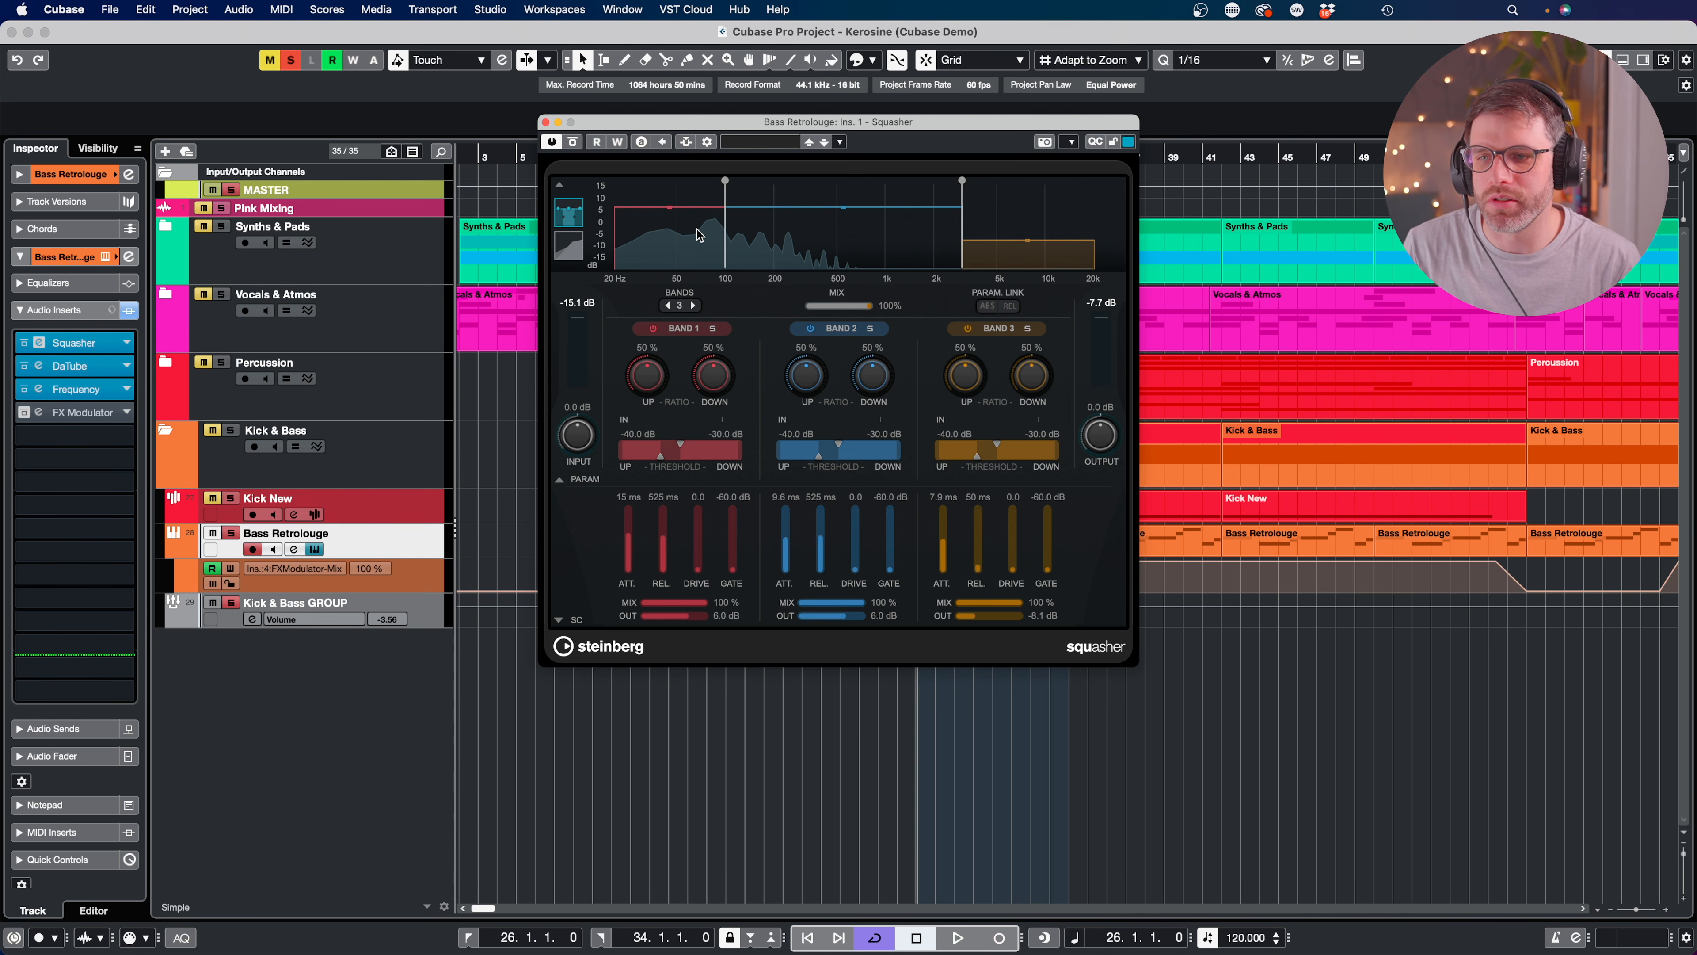
Compare the bass with Squasher bypassed and active during playback, leave it active, stop and return to bar 26.
key("space")
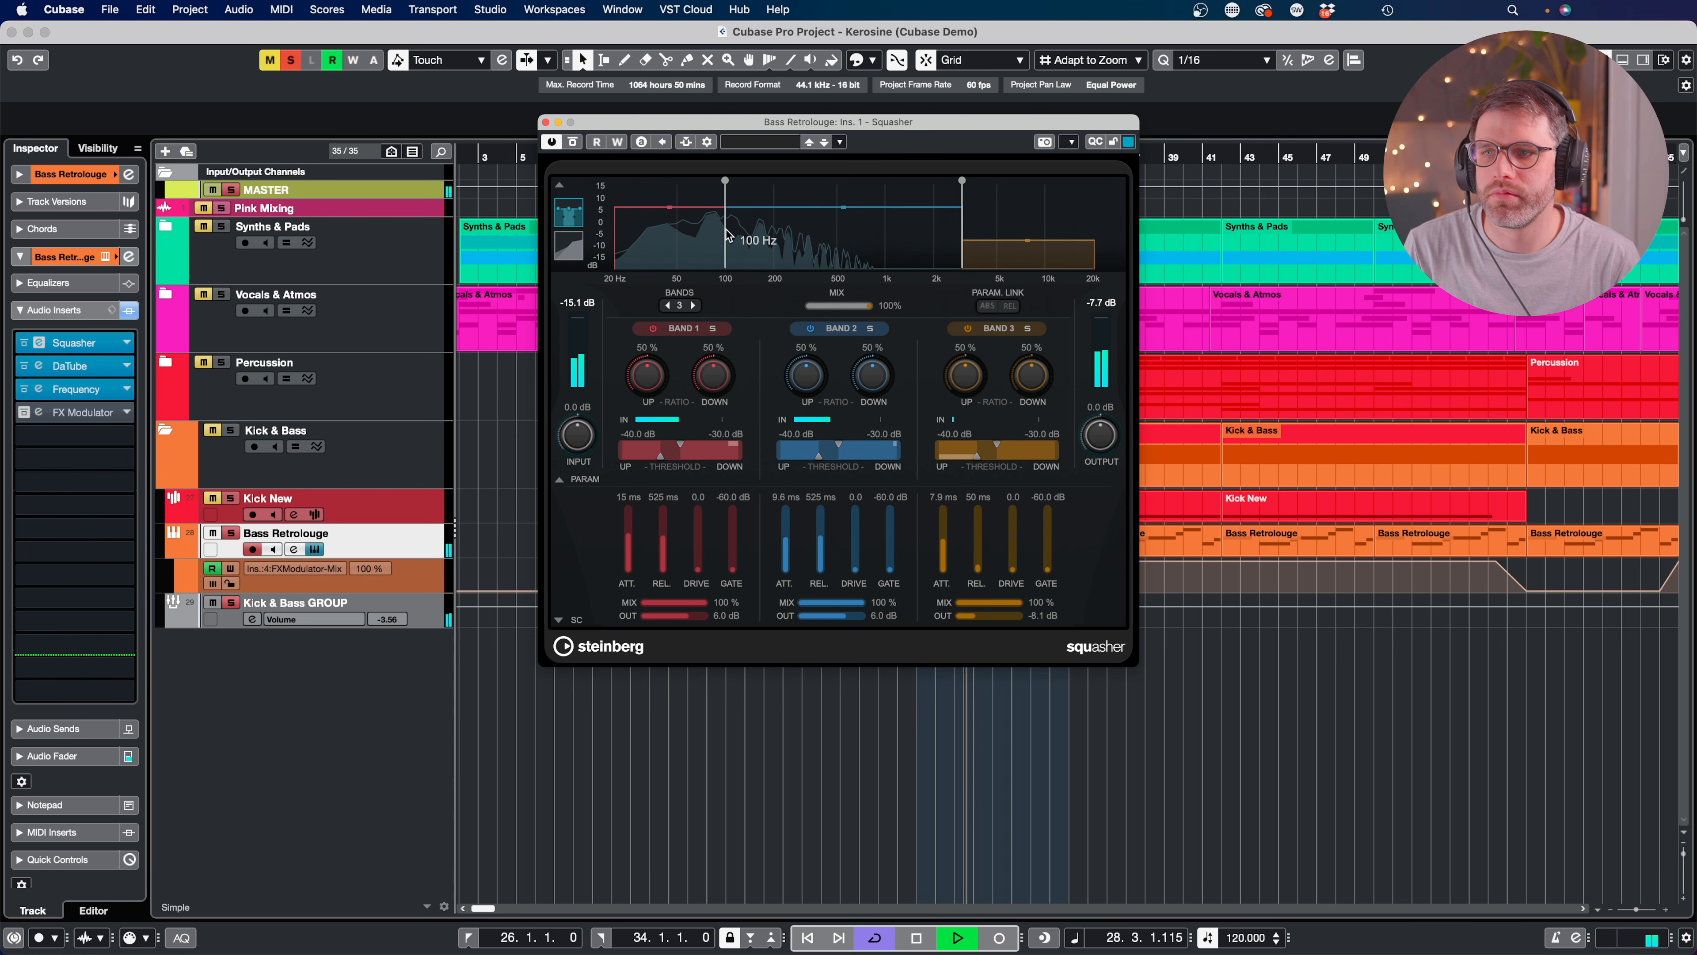
left_click(573, 142)
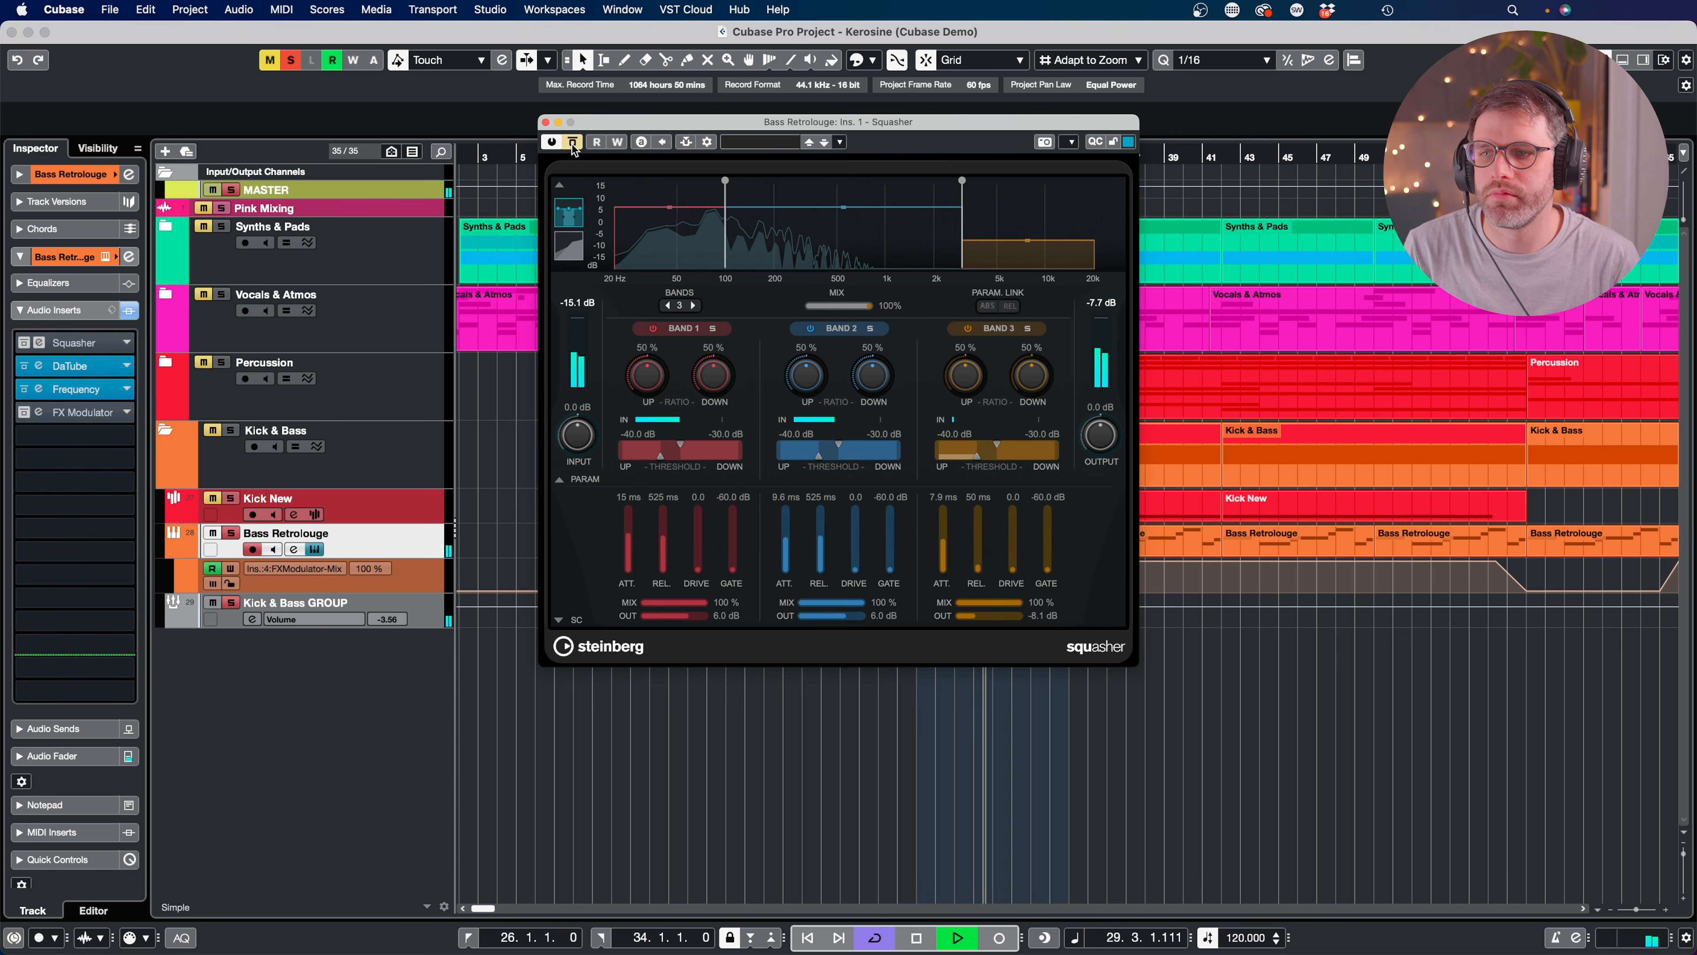
left_click(573, 142)
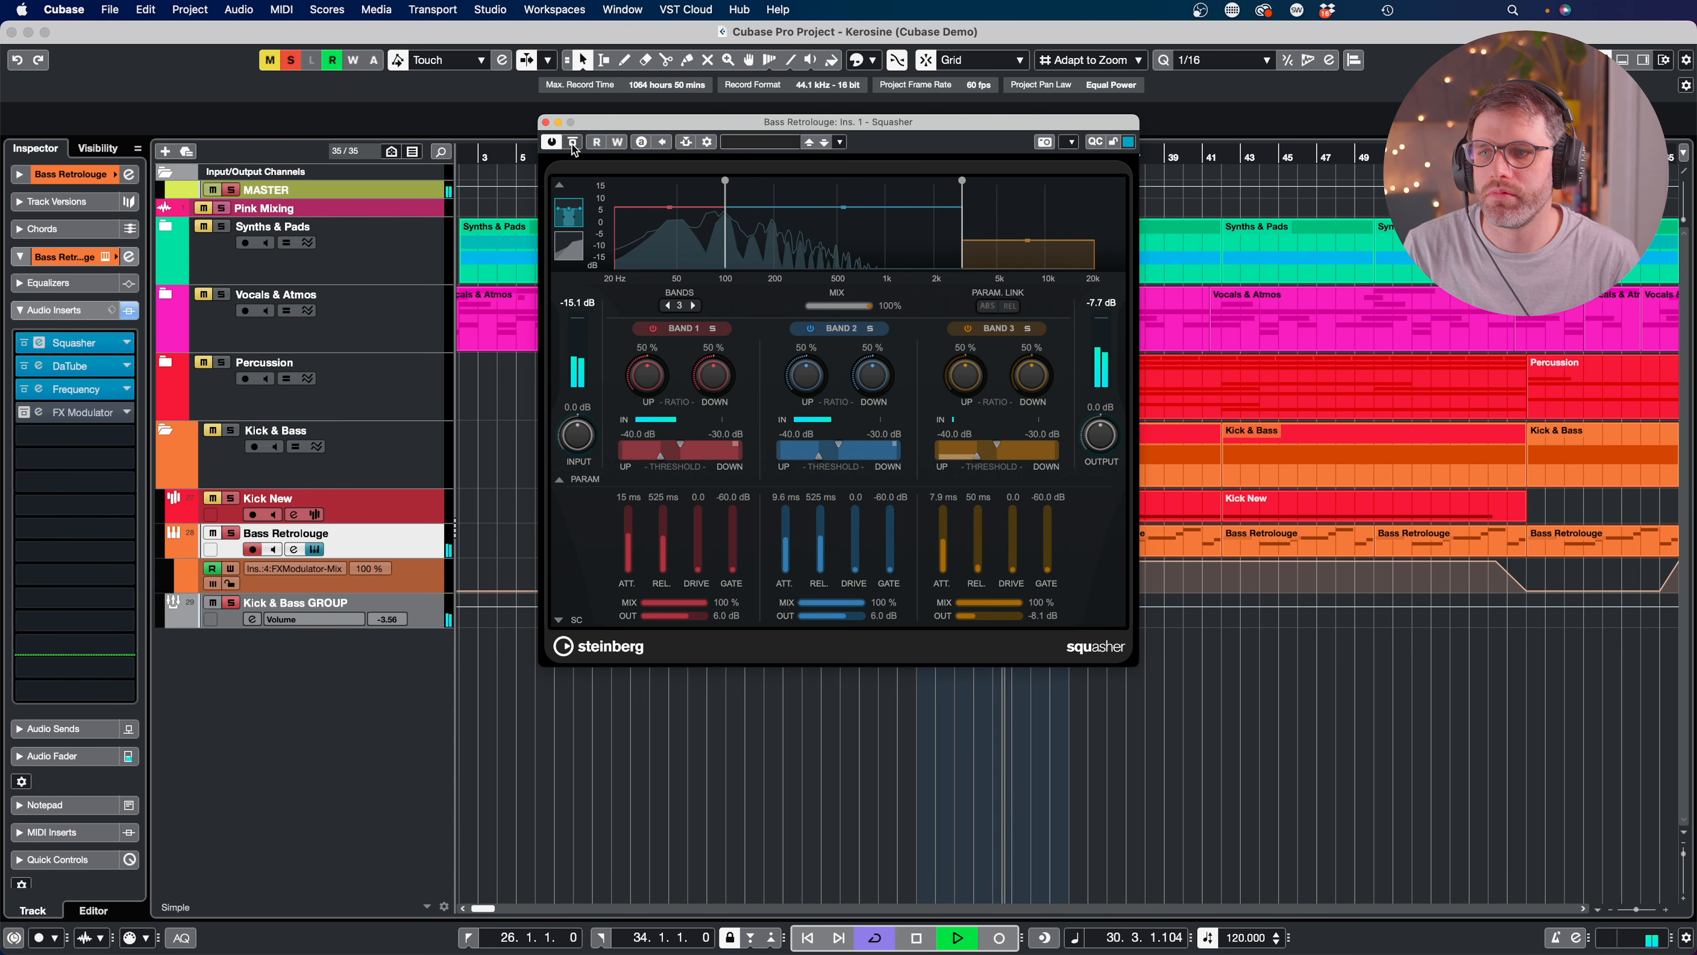
key("space")
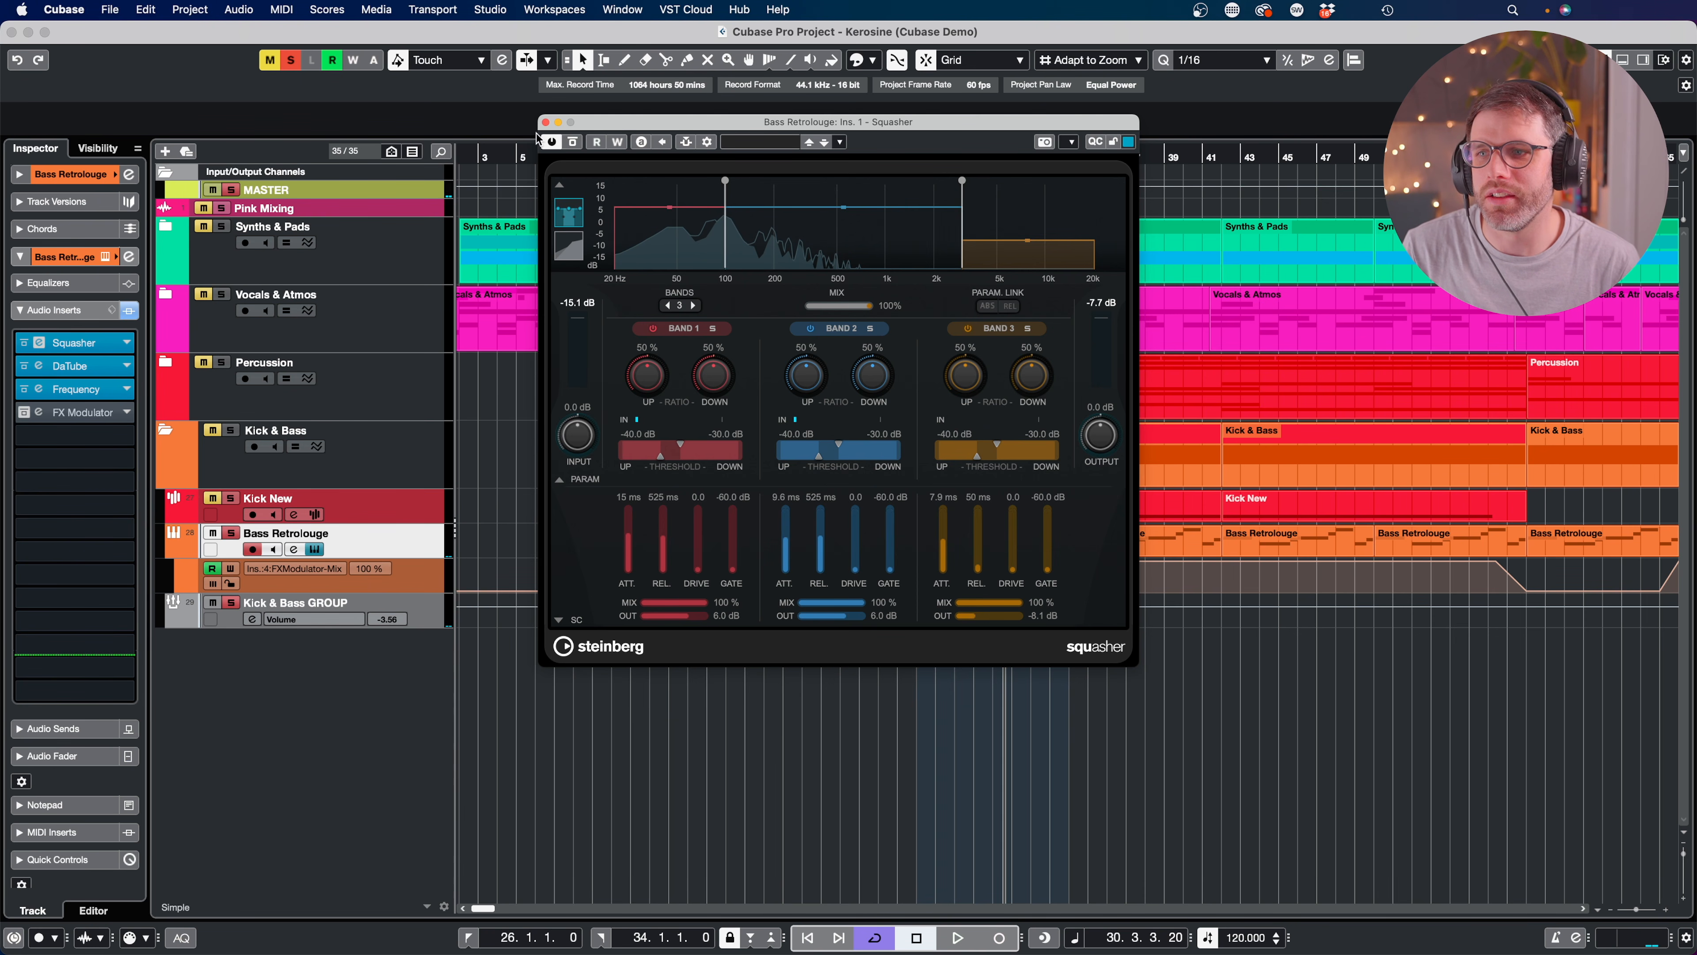
key("KP_1")
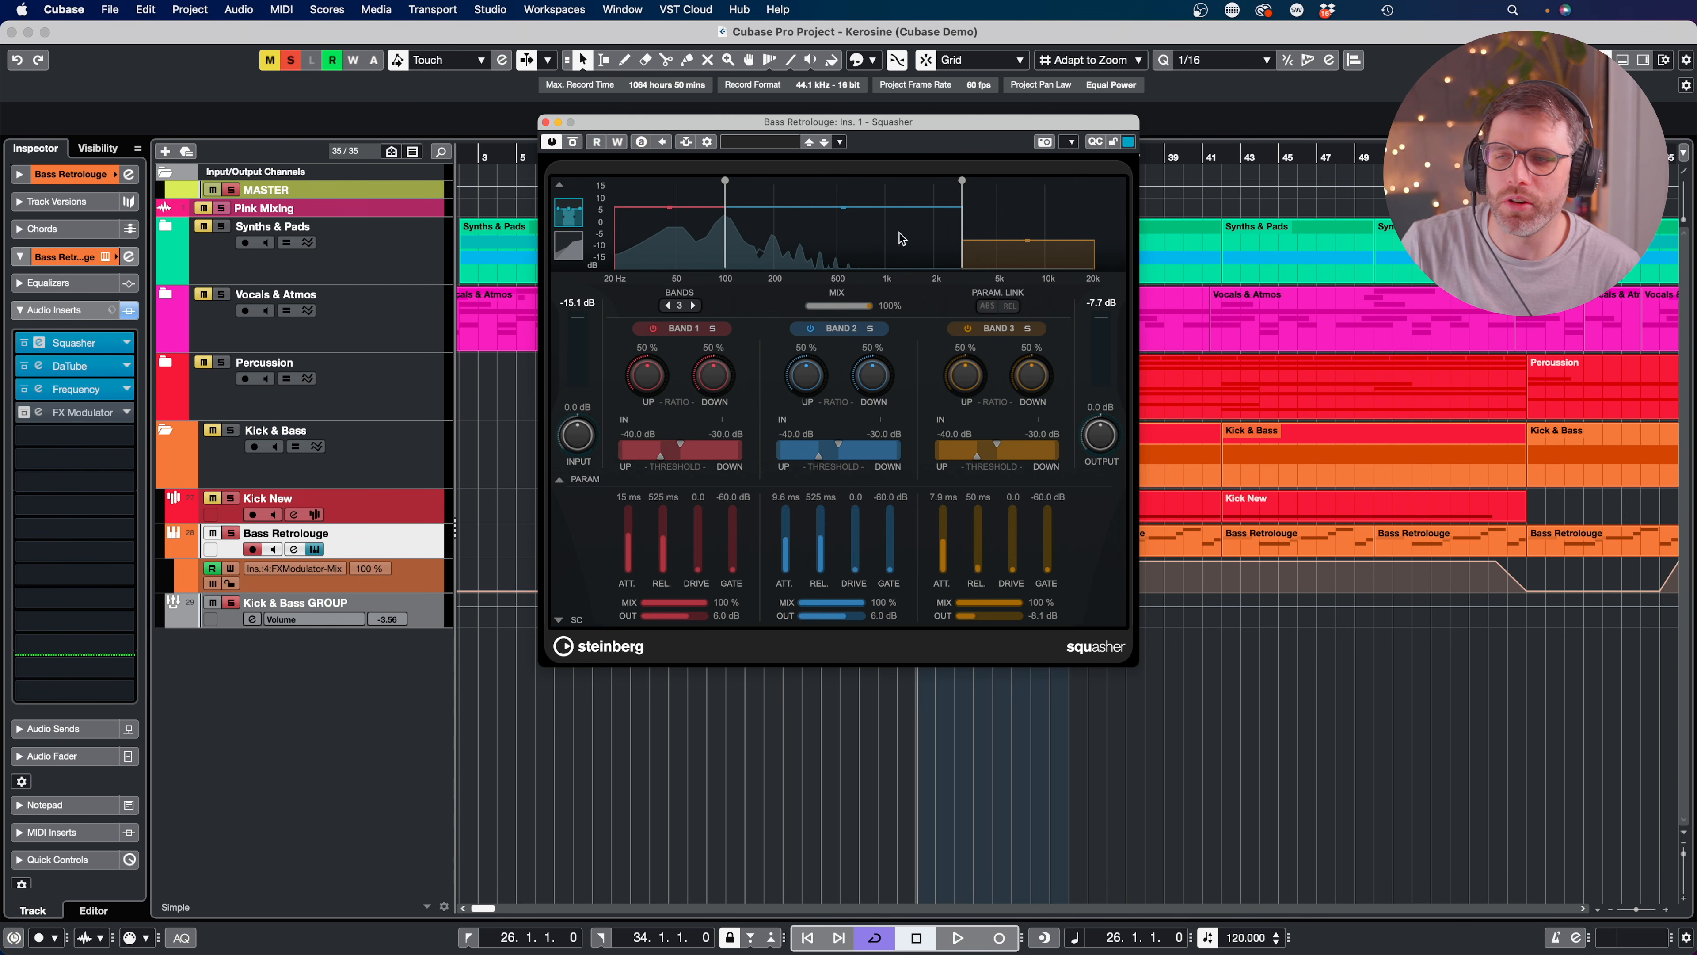
Close the Squasher window and briefly play the section with all track groups audible.
left_click(546, 122)
key("space")
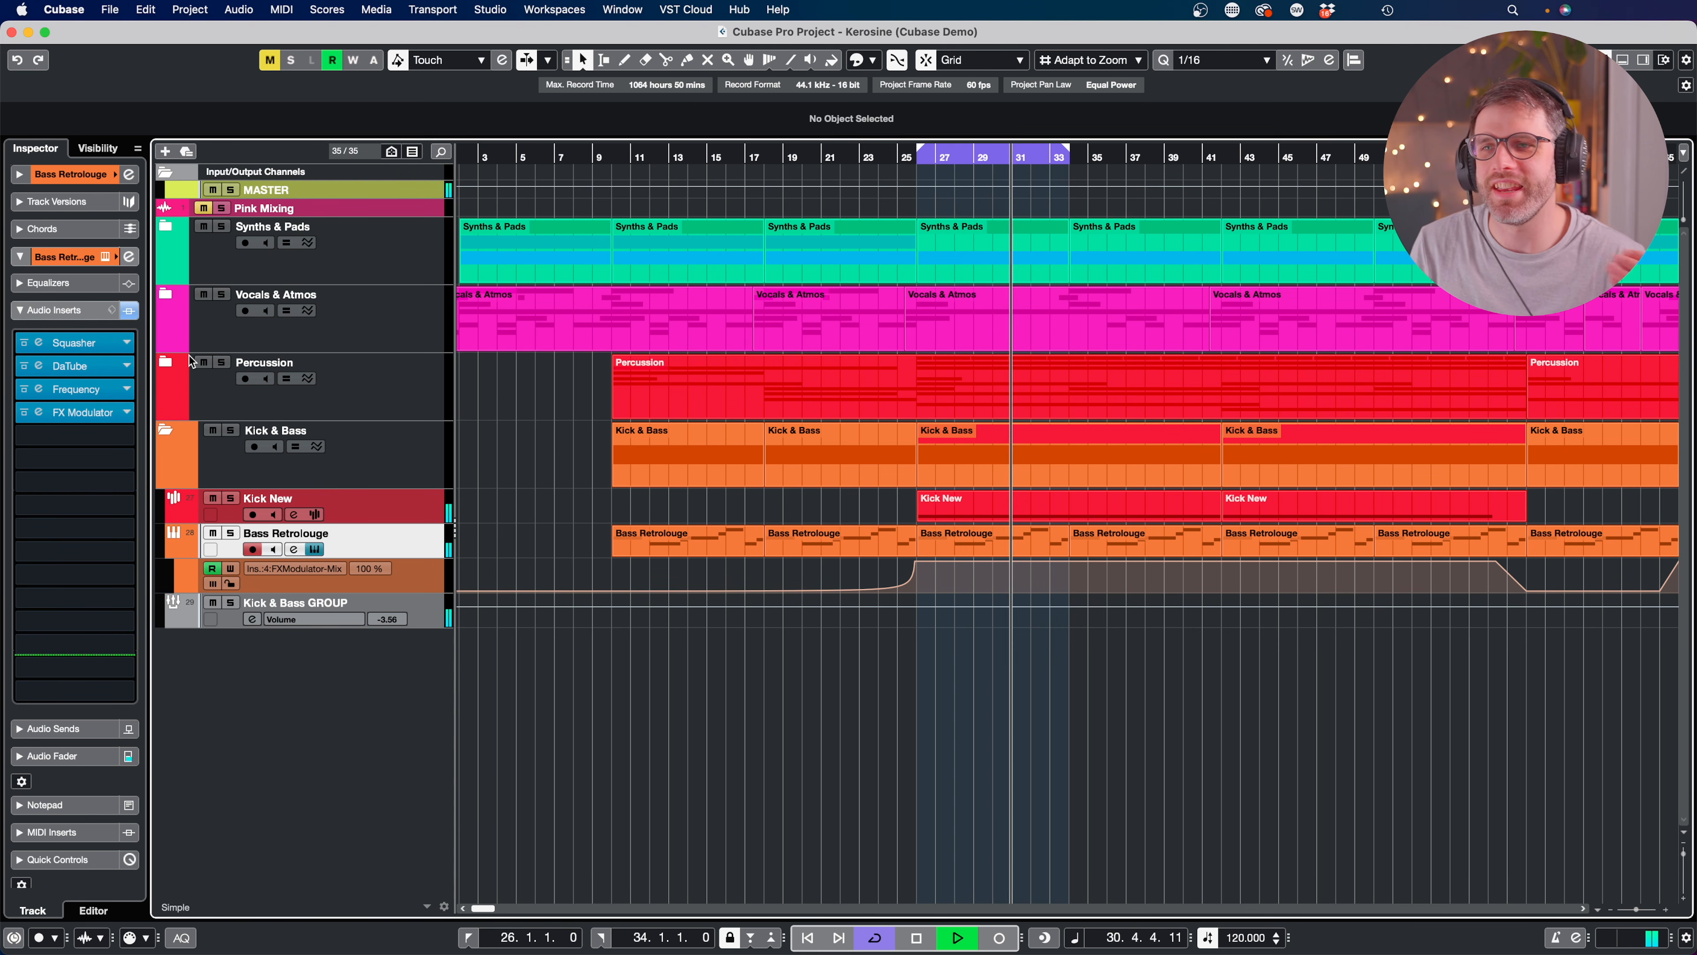
key("space")
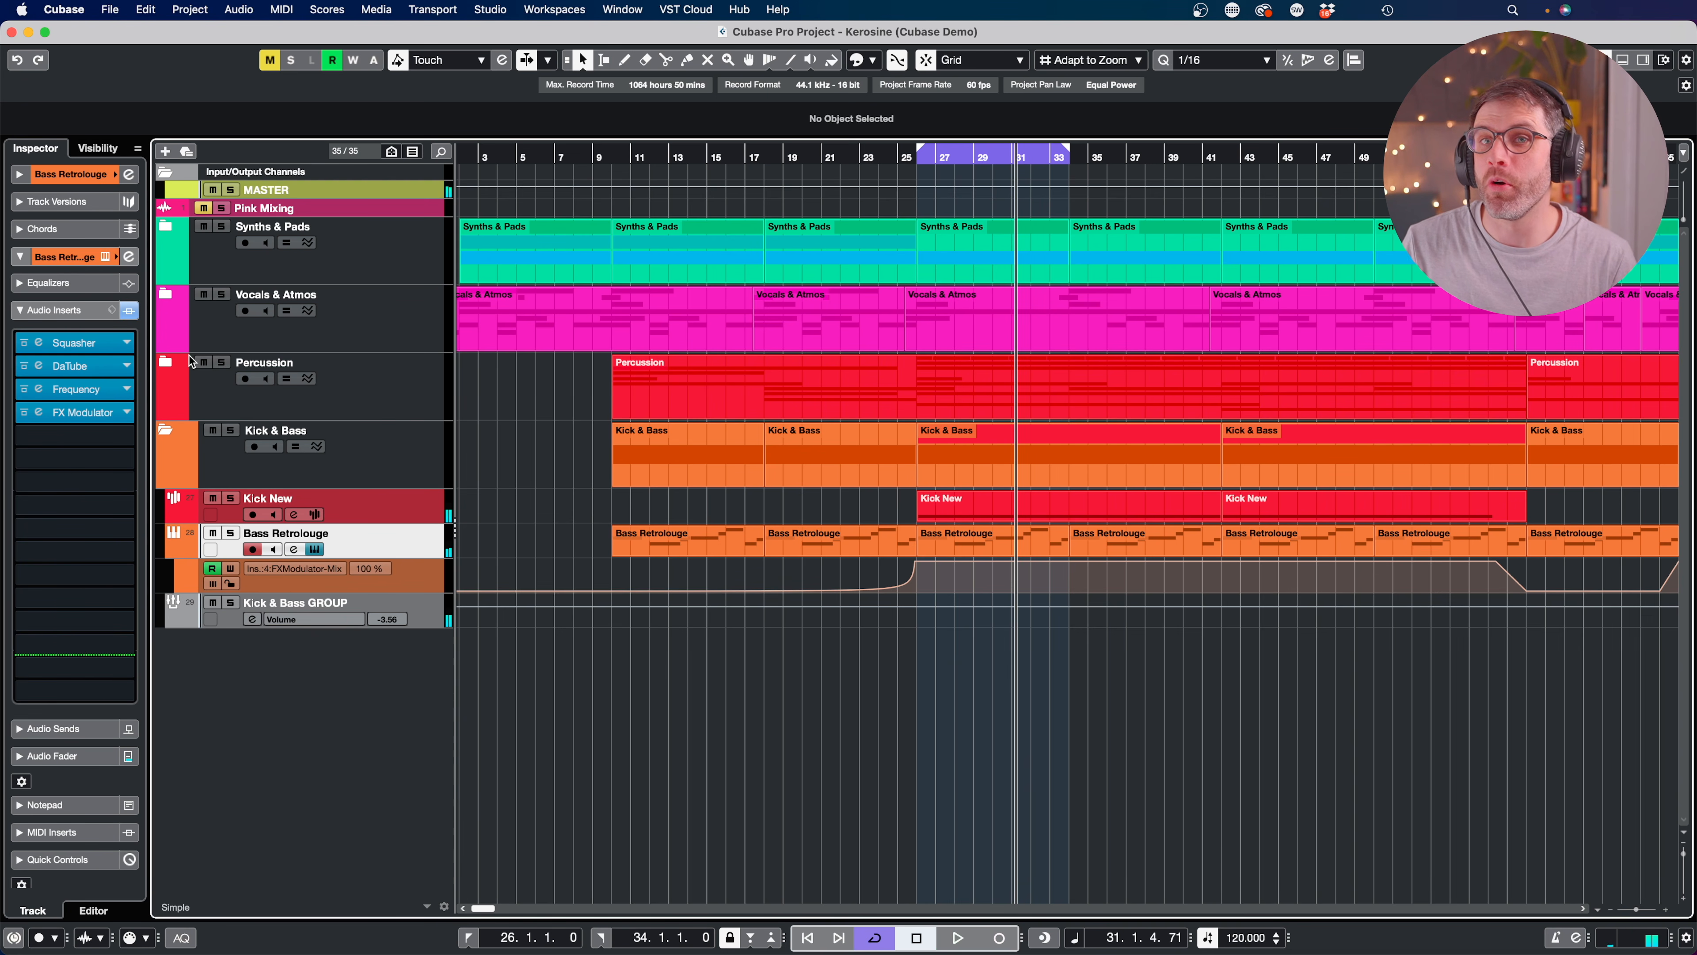